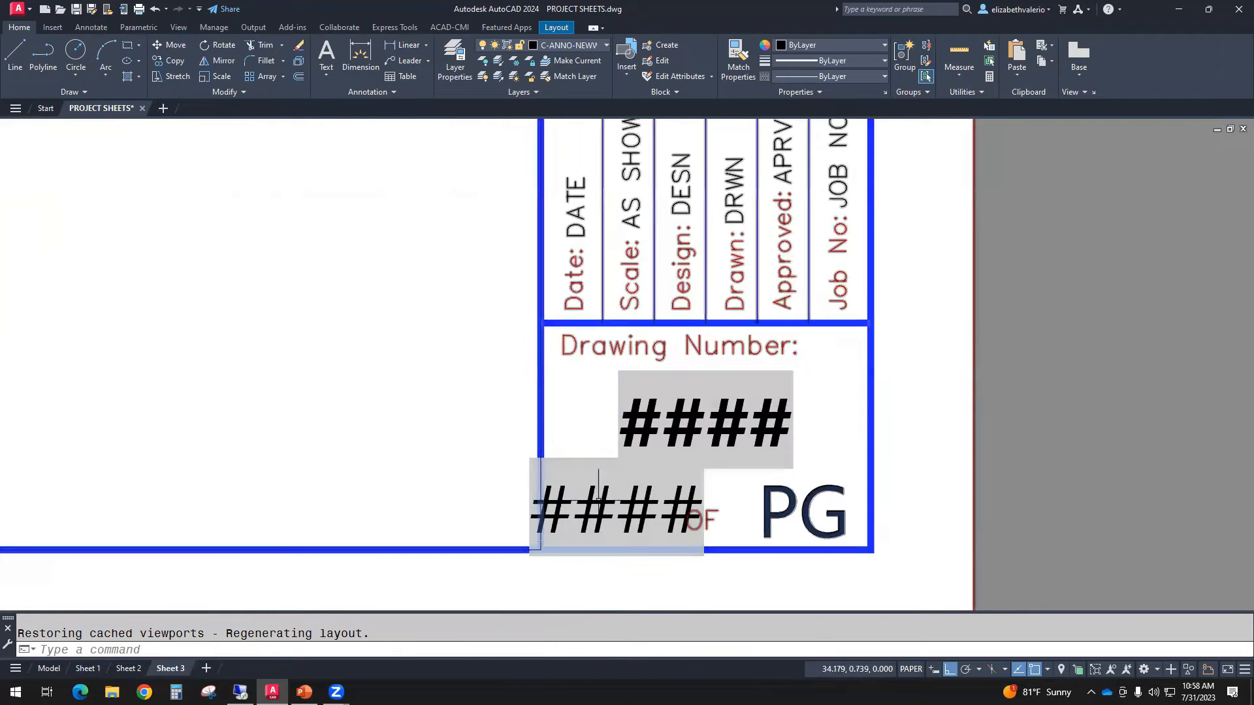
# Examine the drawing number, project name and sheet title placeholders in Sheet 3's title block.
pyautogui.scroll(-2, 588, 529)
pyautogui.moveTo(616, 456); pyautogui.dragTo(623, 562, button='middle')
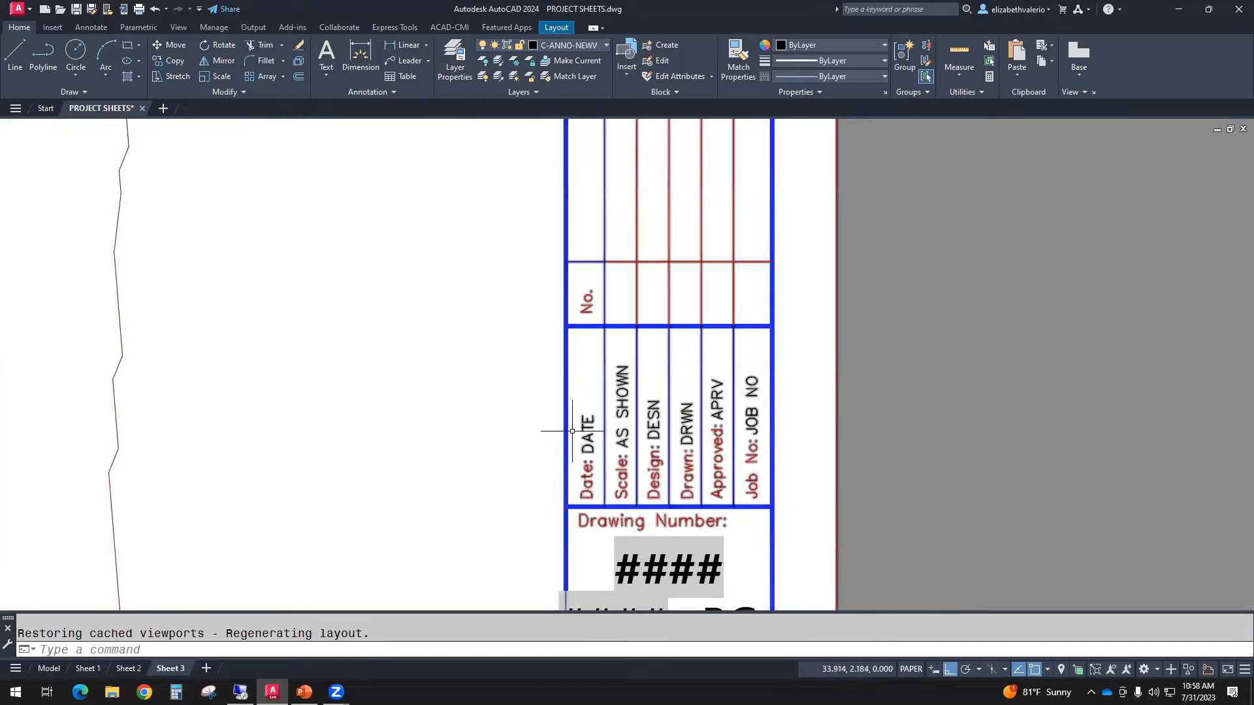
pyautogui.scroll(-6, 760, 432)
pyautogui.moveTo(745, 327); pyautogui.dragTo(735, 505, button='middle')
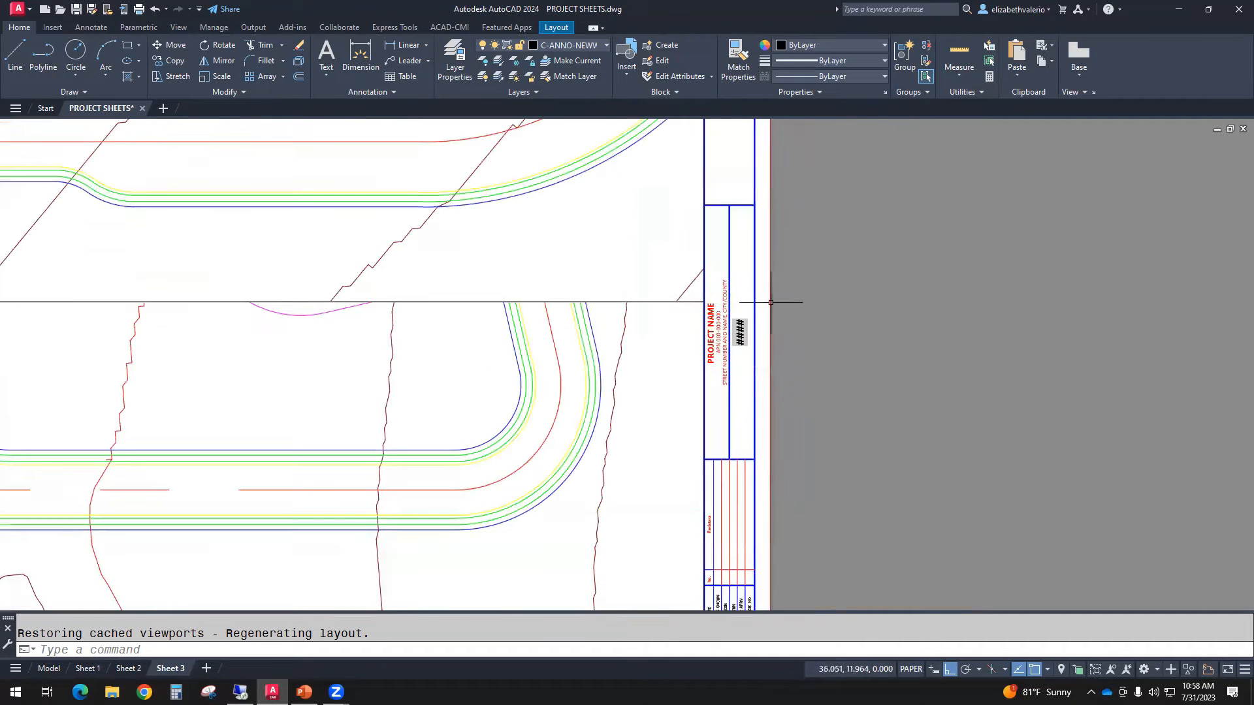
pyautogui.scroll(4, 771, 300)
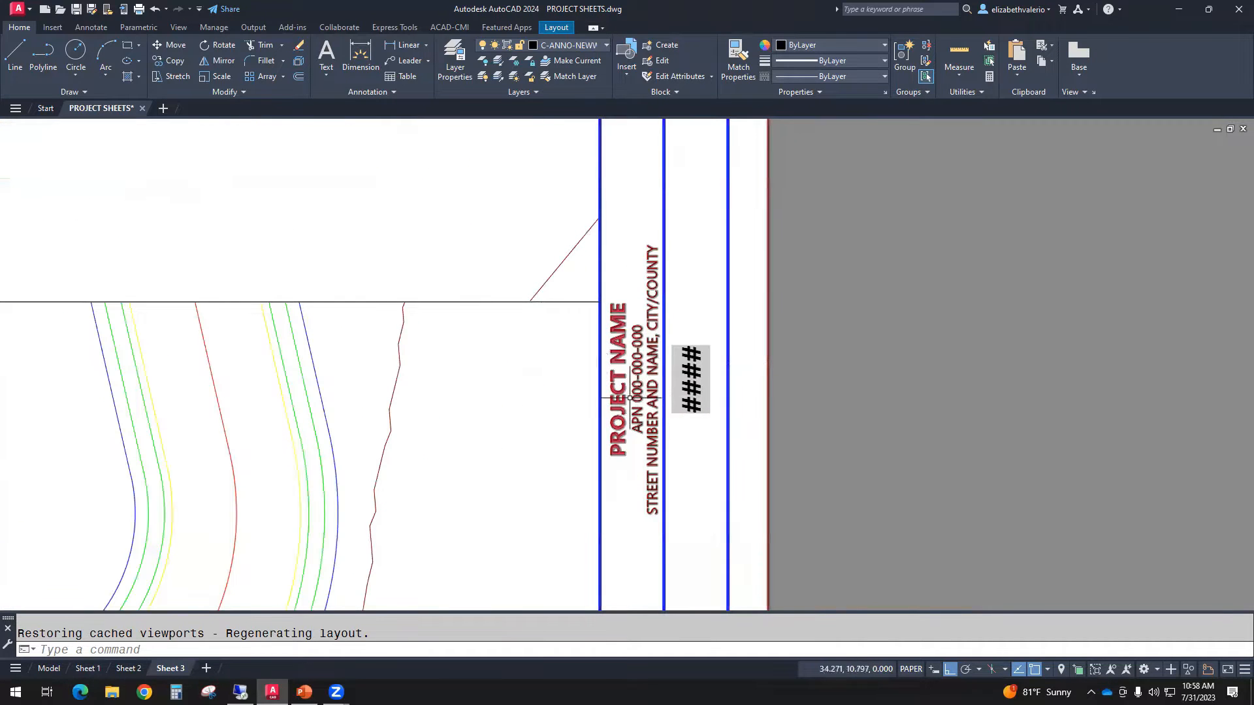
pyautogui.scroll(2, 631, 396)
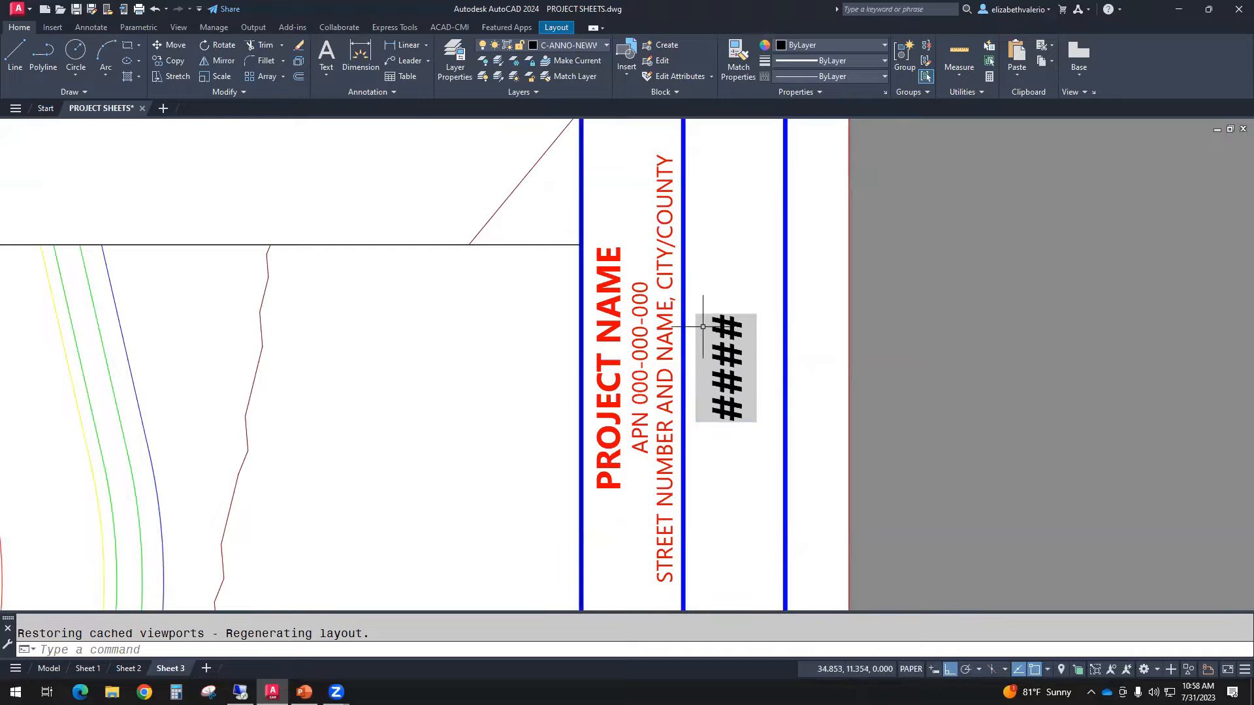
pyautogui.scroll(-6, 722, 382)
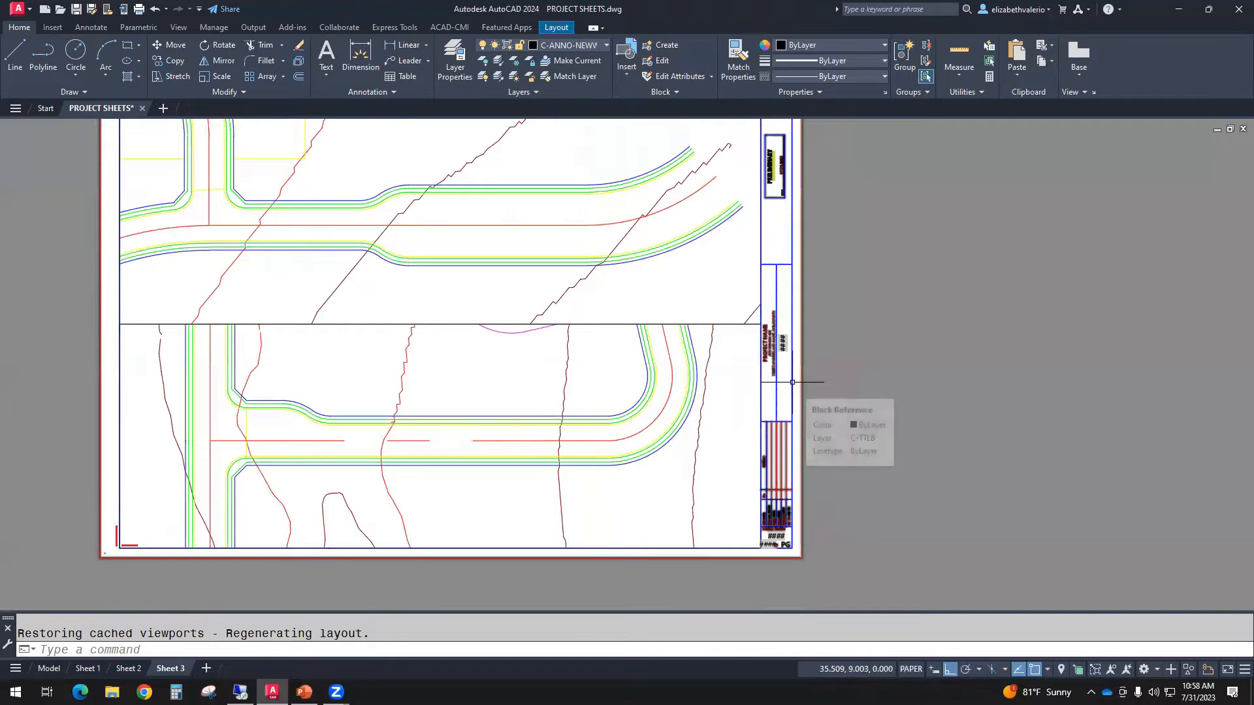
# Inspect the properties of the sheet border block and the sheet title block, and clear the selection.
pyautogui.click(792, 382)
pyautogui.rightClick(958, 308)
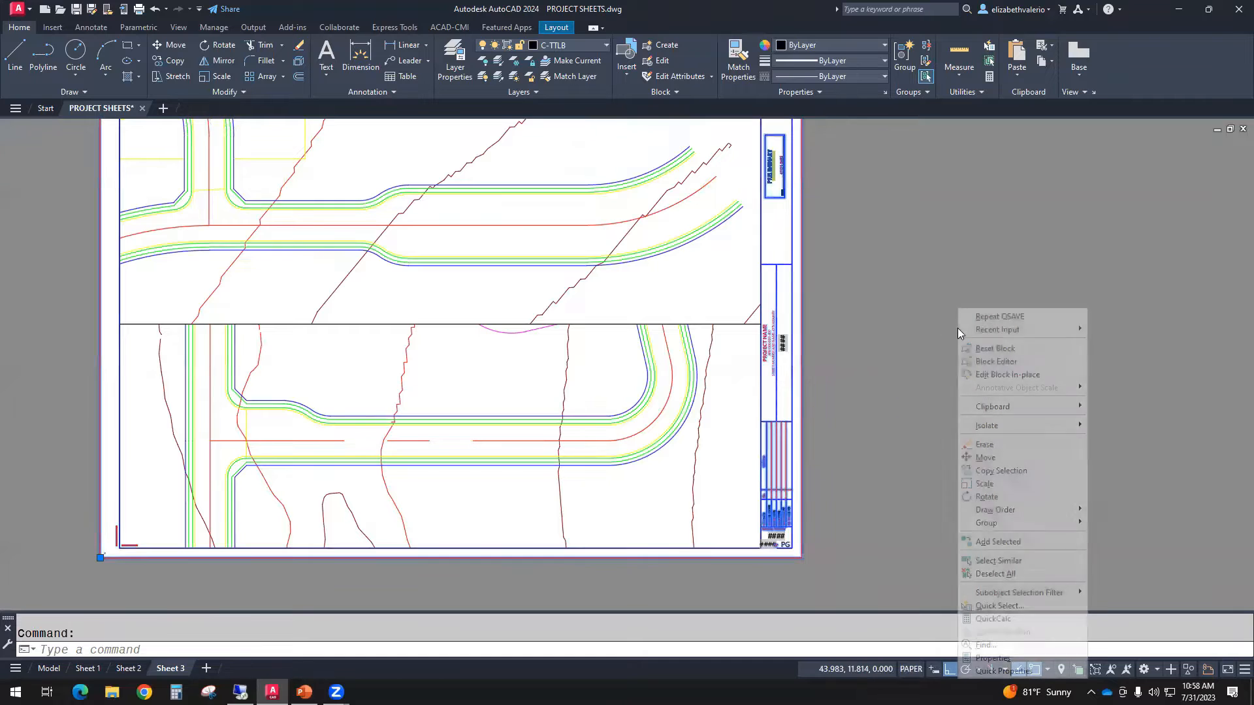
pyautogui.click(1000, 656)
pyautogui.moveTo(820, 344); pyautogui.dragTo(1036, 377, button='middle')
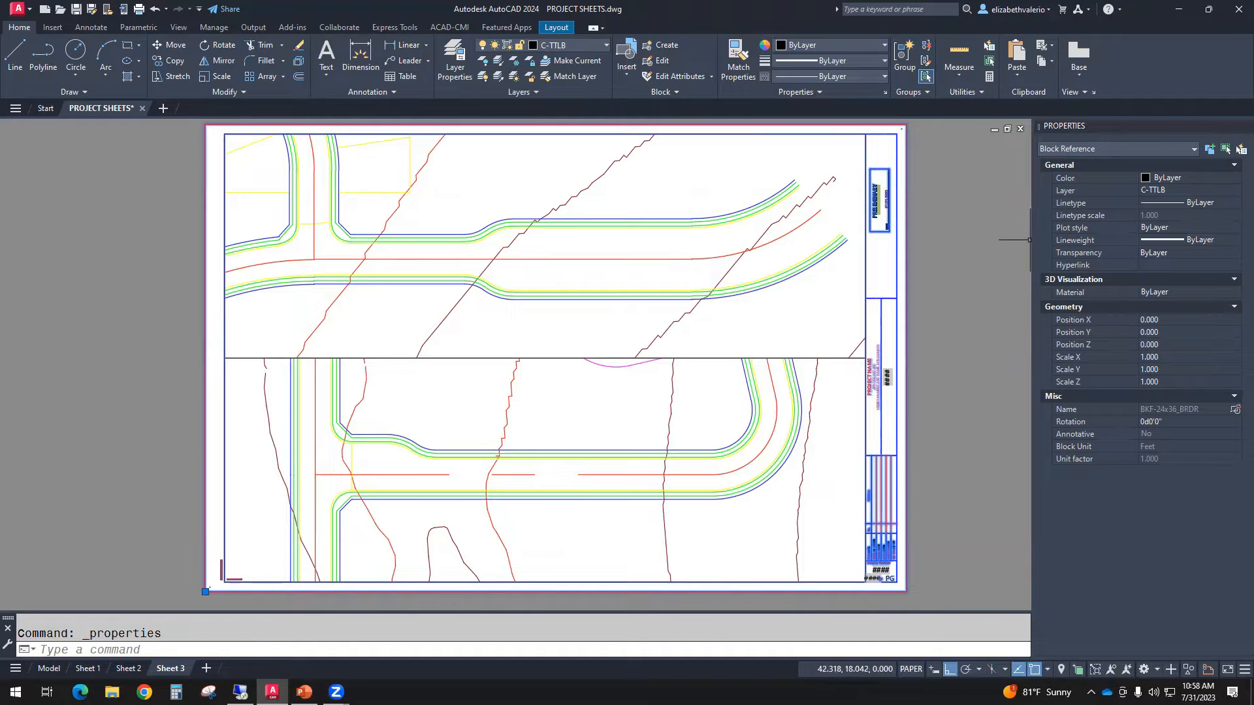
pyautogui.scroll(5, 904, 397)
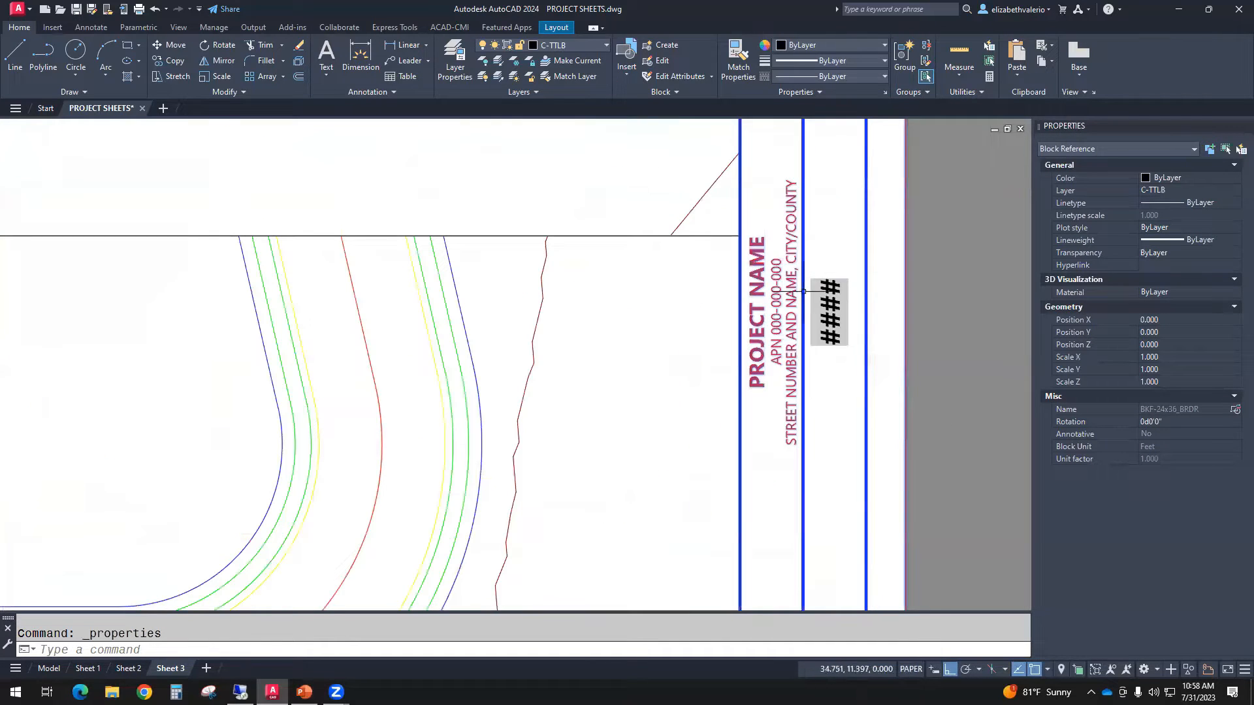
pyautogui.click(839, 299)
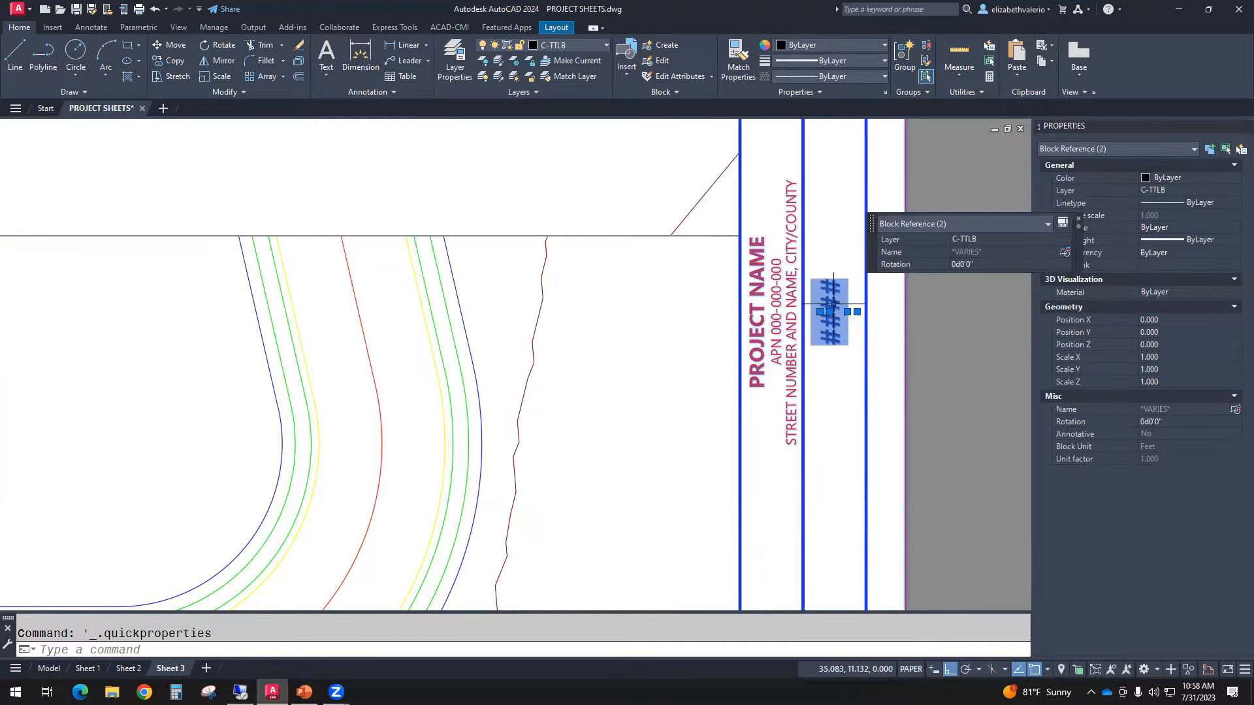
pyautogui.press('Escape')
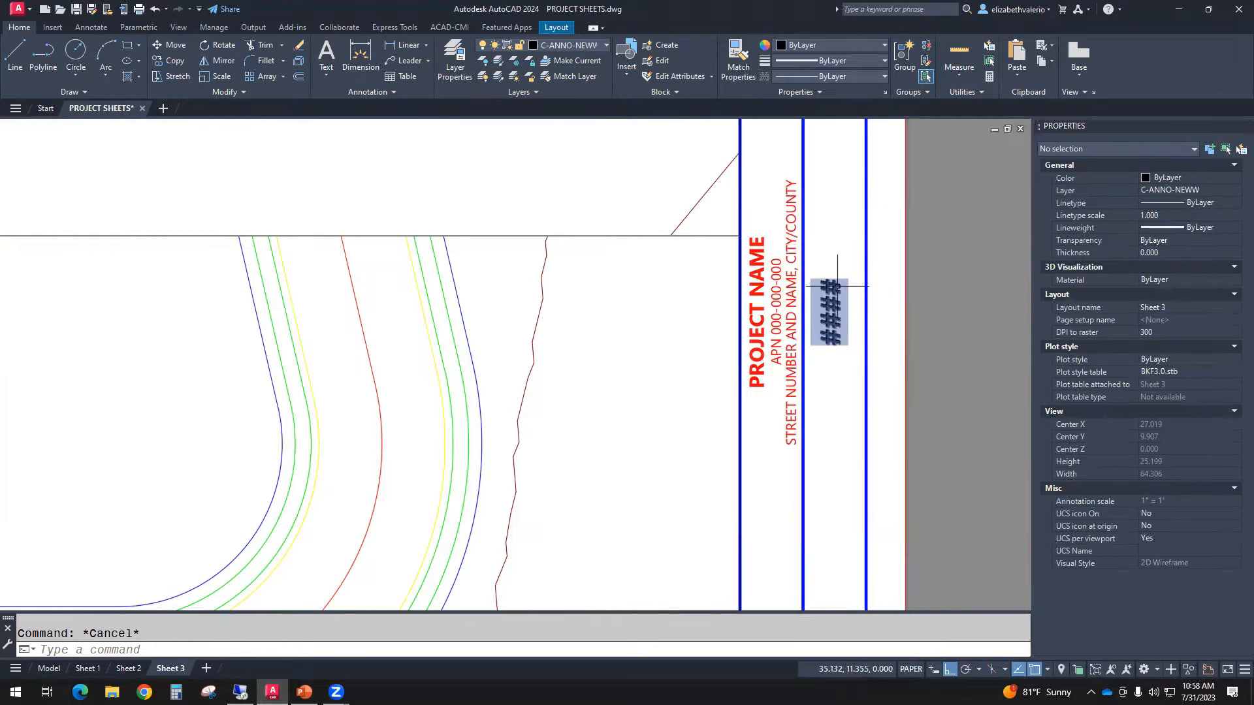
# Open the title block's attributes for editing and review the sheet title, DWG, SHT and two-line title tags.
pyautogui.doubleClick(837, 286)
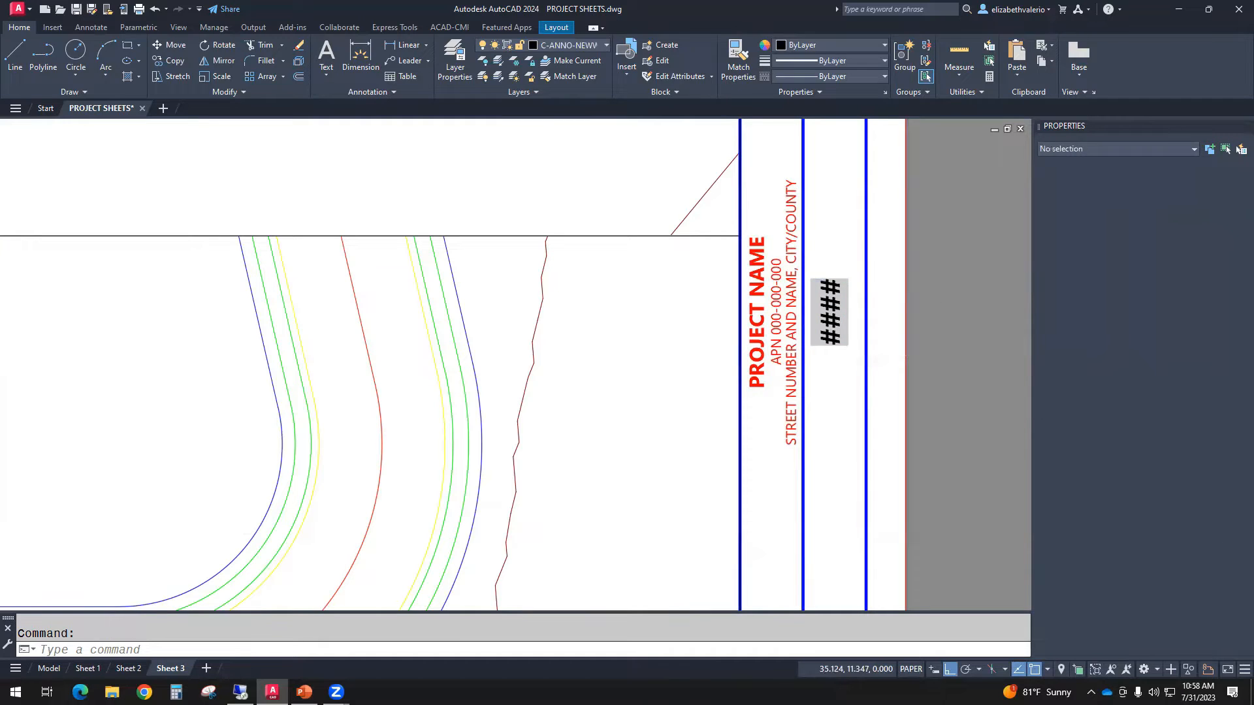
pyautogui.moveTo(367, 205); pyautogui.dragTo(586, 192)
pyautogui.click(392, 277)
pyautogui.click(394, 289)
pyautogui.click(394, 300)
pyautogui.click(395, 312)
pyautogui.click(398, 268)
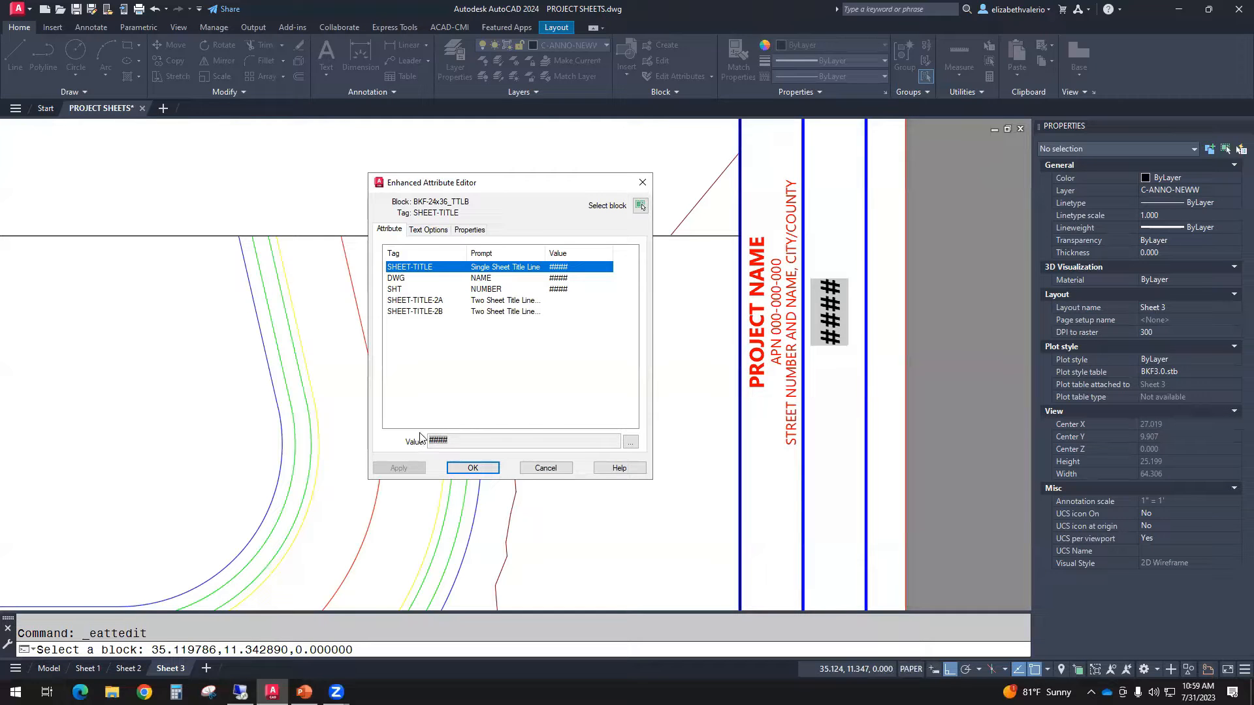
# Inspect the sheet set field behind the SHEET-TITLE attribute and leave the attribute editor without applying changes.
pyautogui.click(637, 442)
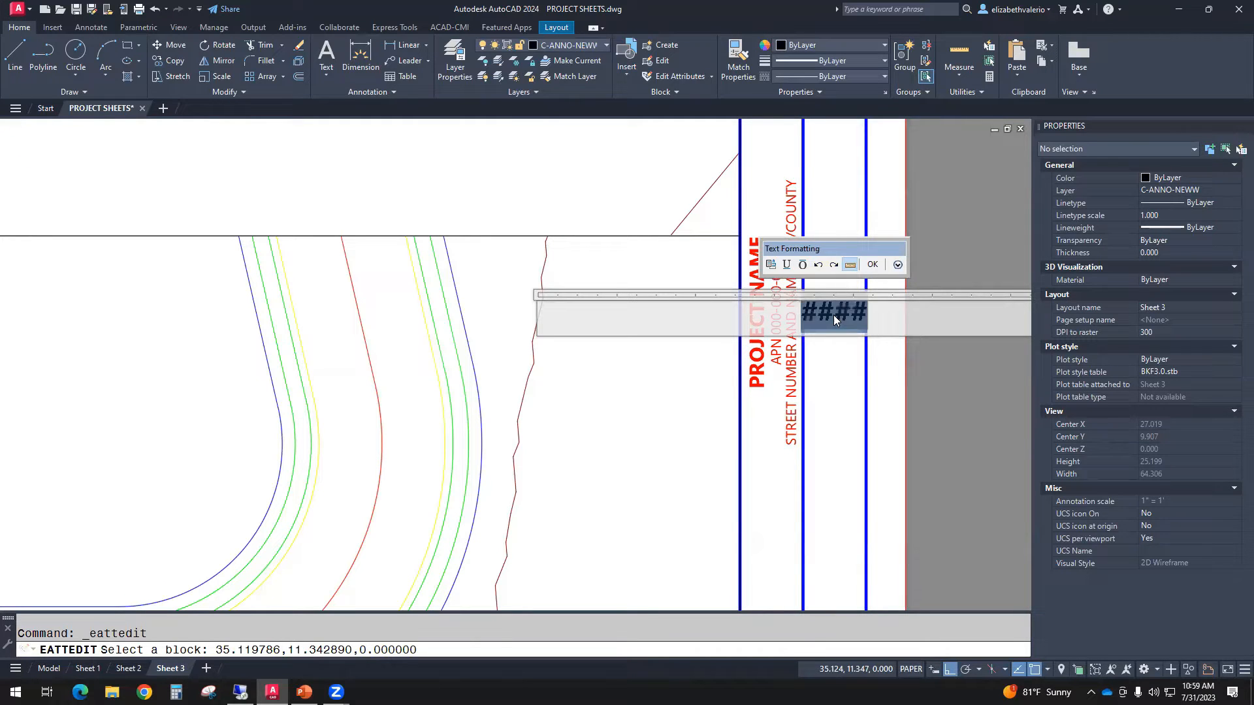
pyautogui.rightClick(832, 315)
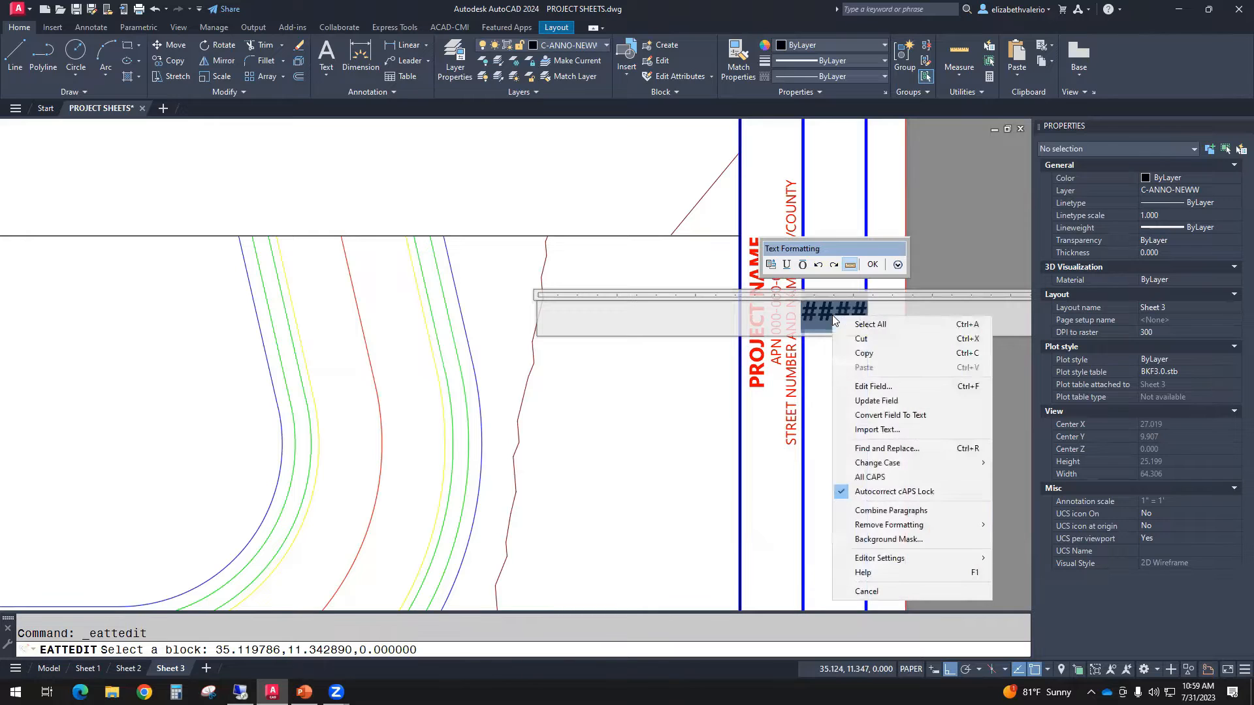
pyautogui.click(861, 387)
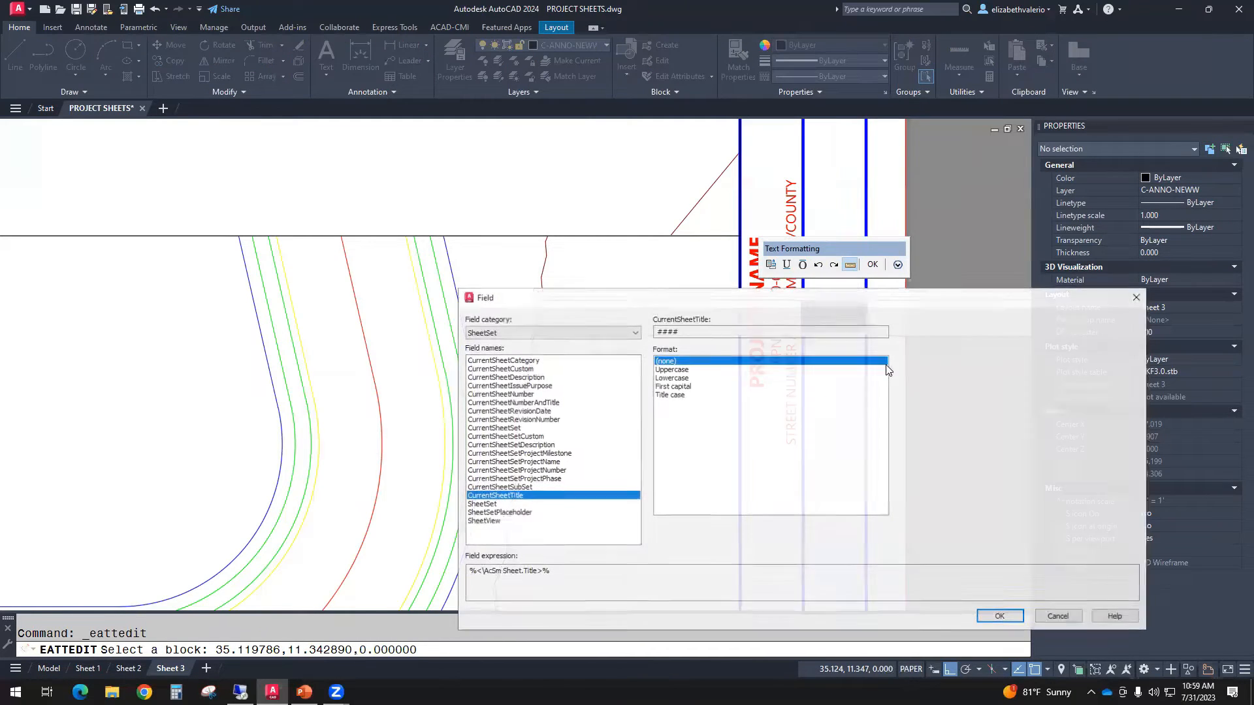
pyautogui.moveTo(919, 305); pyautogui.dragTo(508, 182)
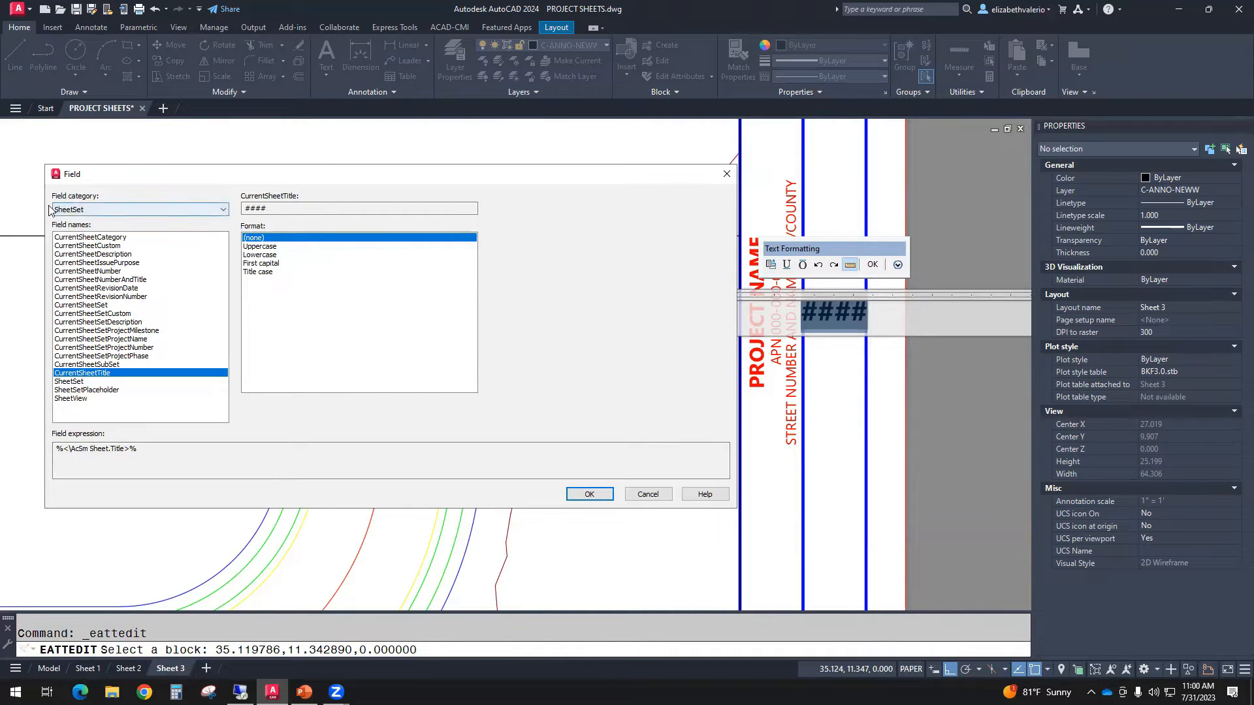
pyautogui.click(727, 175)
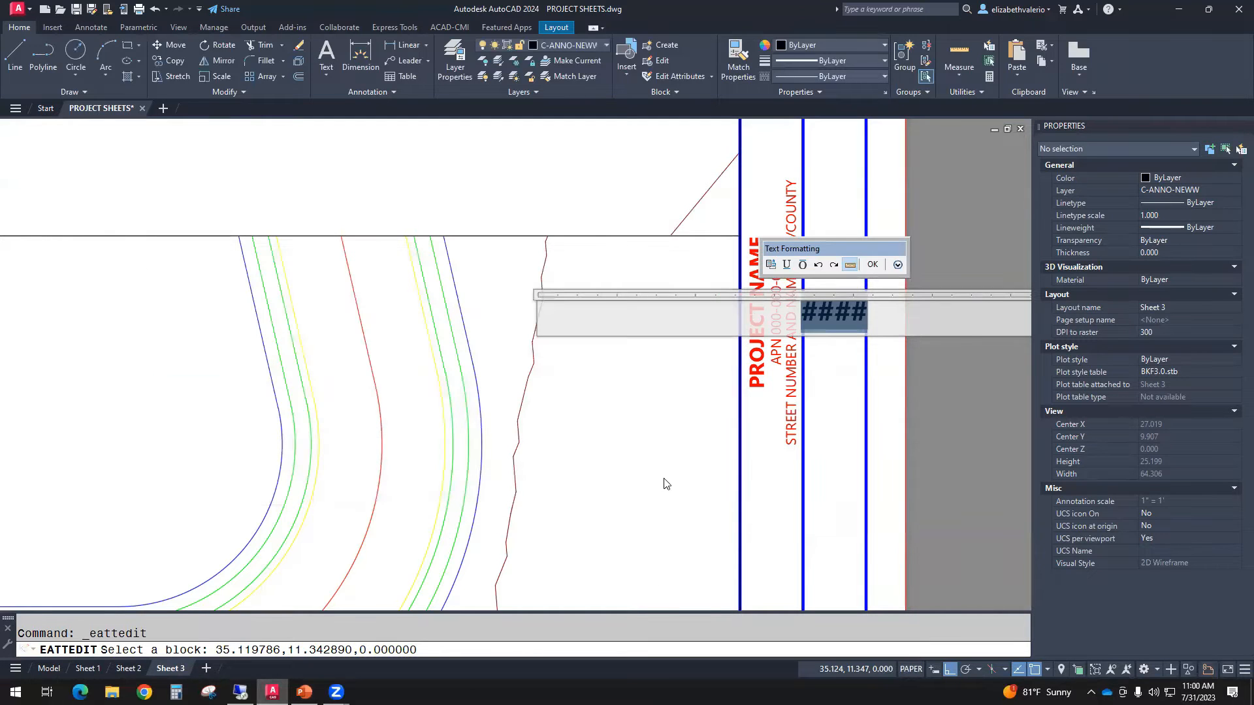
pyautogui.click(655, 424)
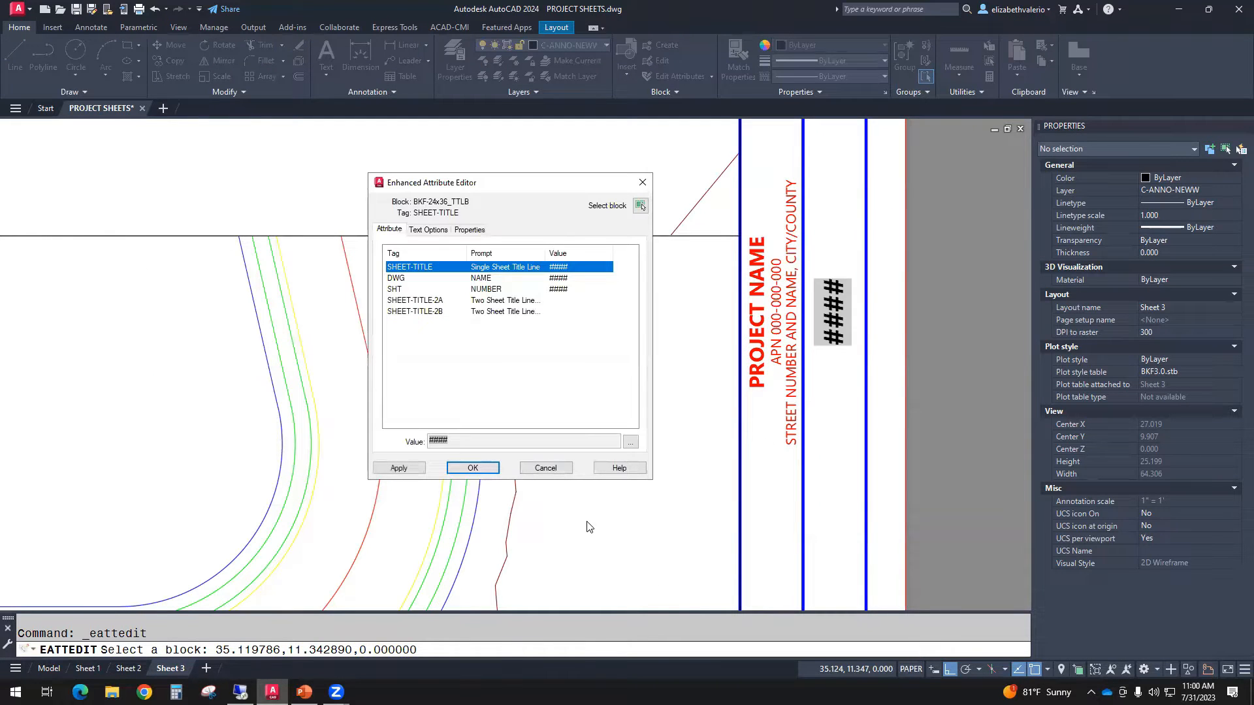
pyautogui.click(546, 468)
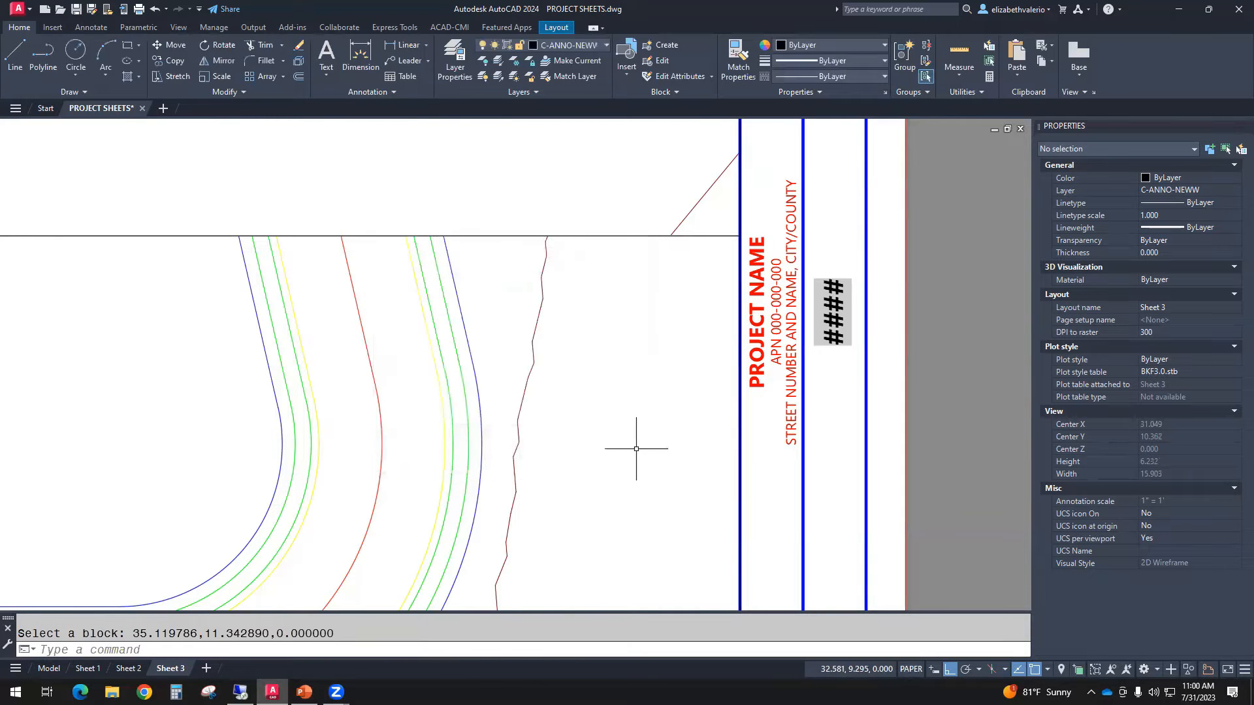
# Close the Properties palette with the whole sheet in view.
pyautogui.scroll(-5, 644, 442)
pyautogui.moveTo(612, 473); pyautogui.dragTo(828, 441, button='middle')
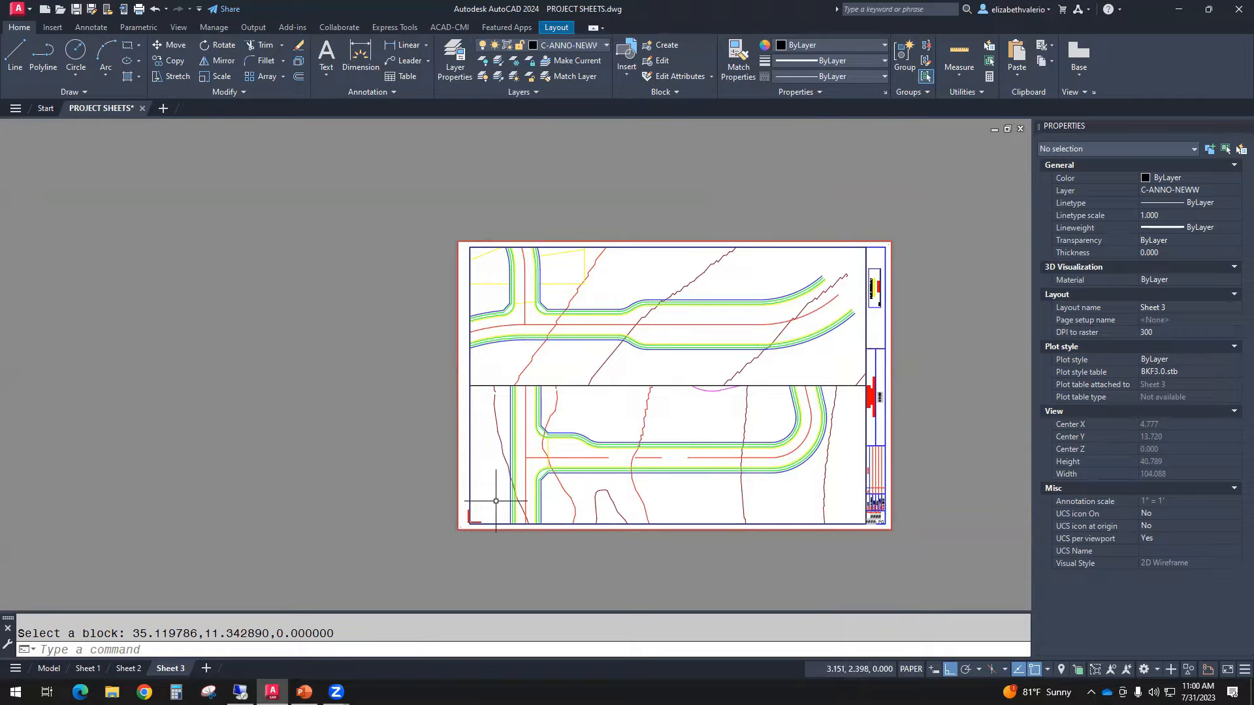
pyautogui.moveTo(629, 414); pyautogui.dragTo(546, 387, button='middle')
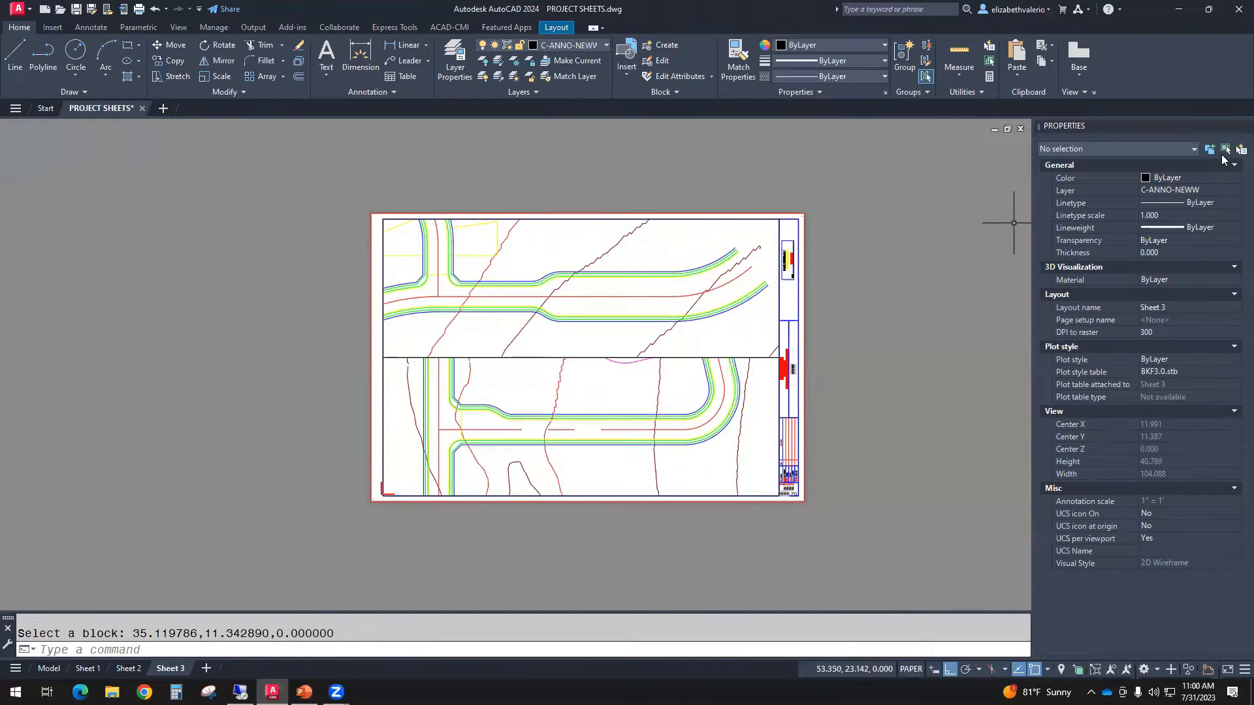
pyautogui.click(1236, 128)
# Open the Sheet Set Manager and dock it beside the drawing area.
pyautogui.click(352, 649)
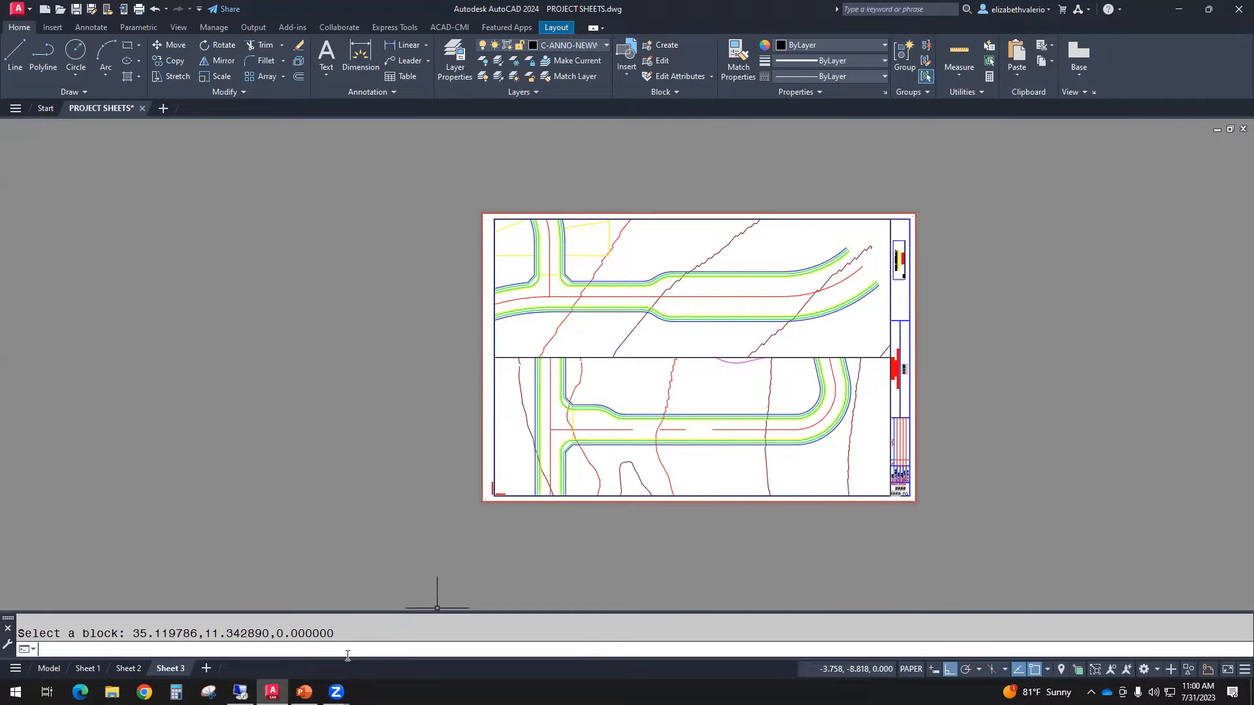
pyautogui.write('ssm')
pyautogui.press('Return')
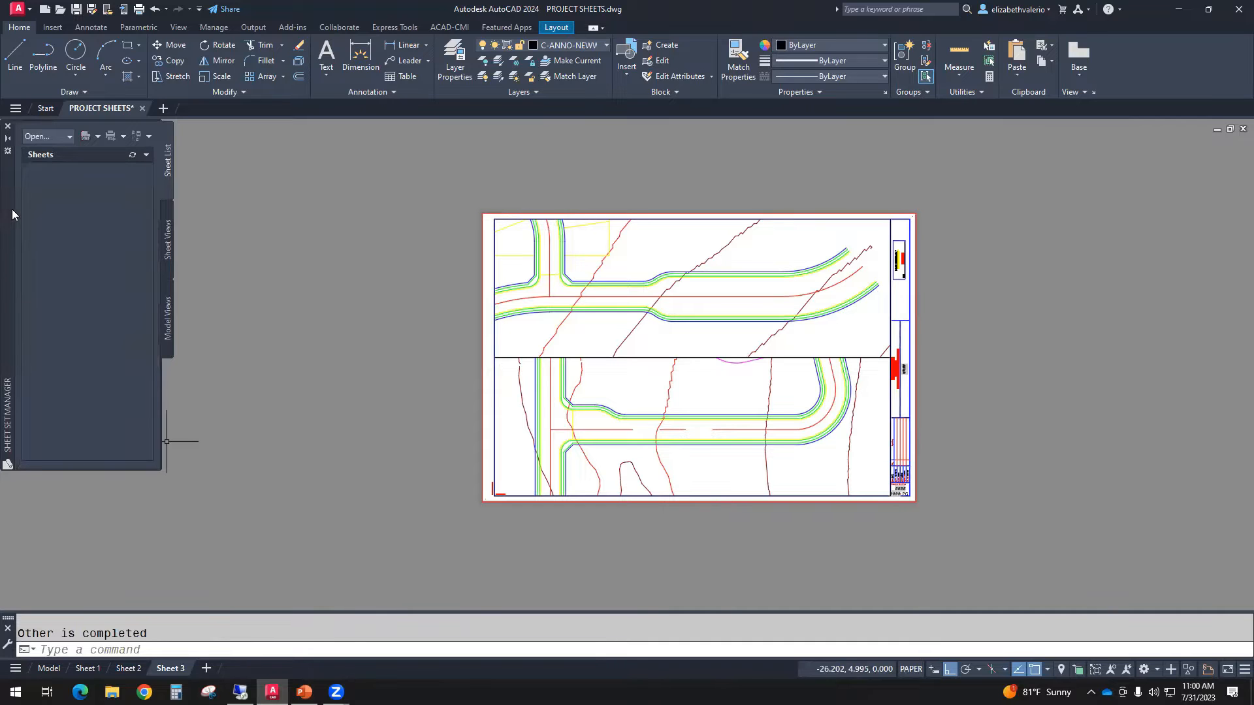
pyautogui.moveTo(4, 210); pyautogui.dragTo(2, 278)
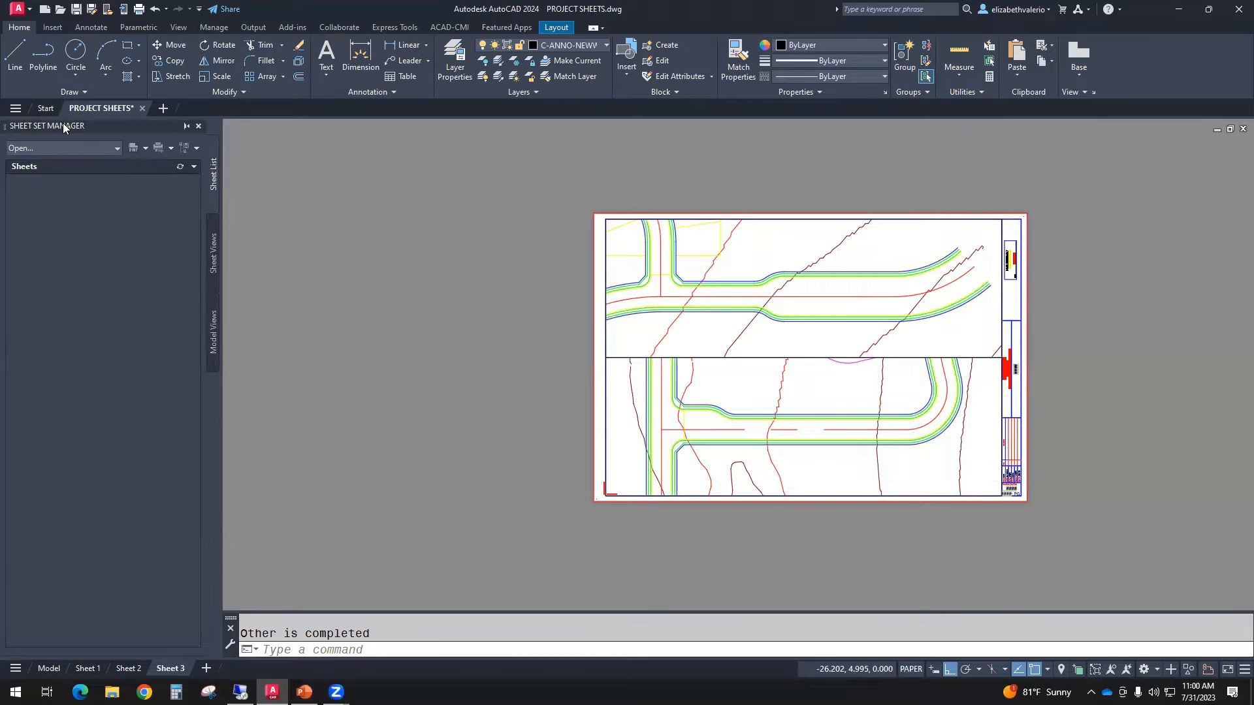
# Start a new sheet set based on existing drawings and proceed to its details.
pyautogui.click(115, 150)
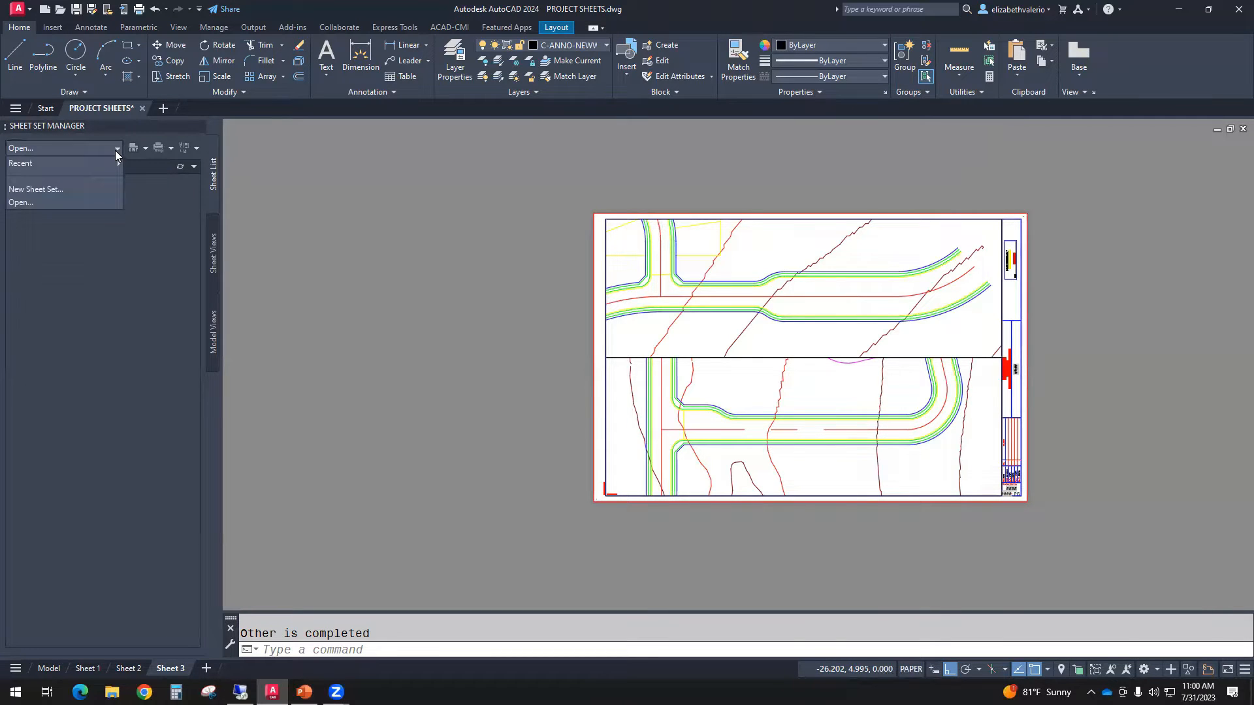
pyautogui.click(18, 190)
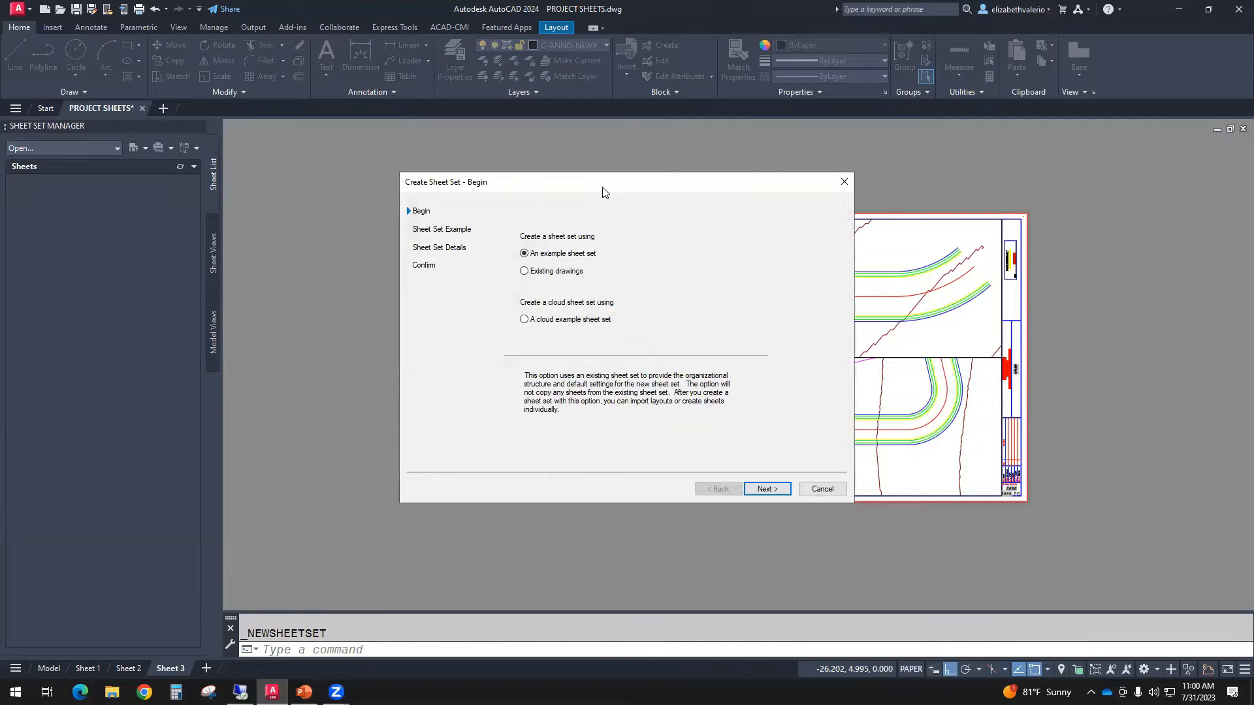
pyautogui.moveTo(604, 192); pyautogui.dragTo(446, 227)
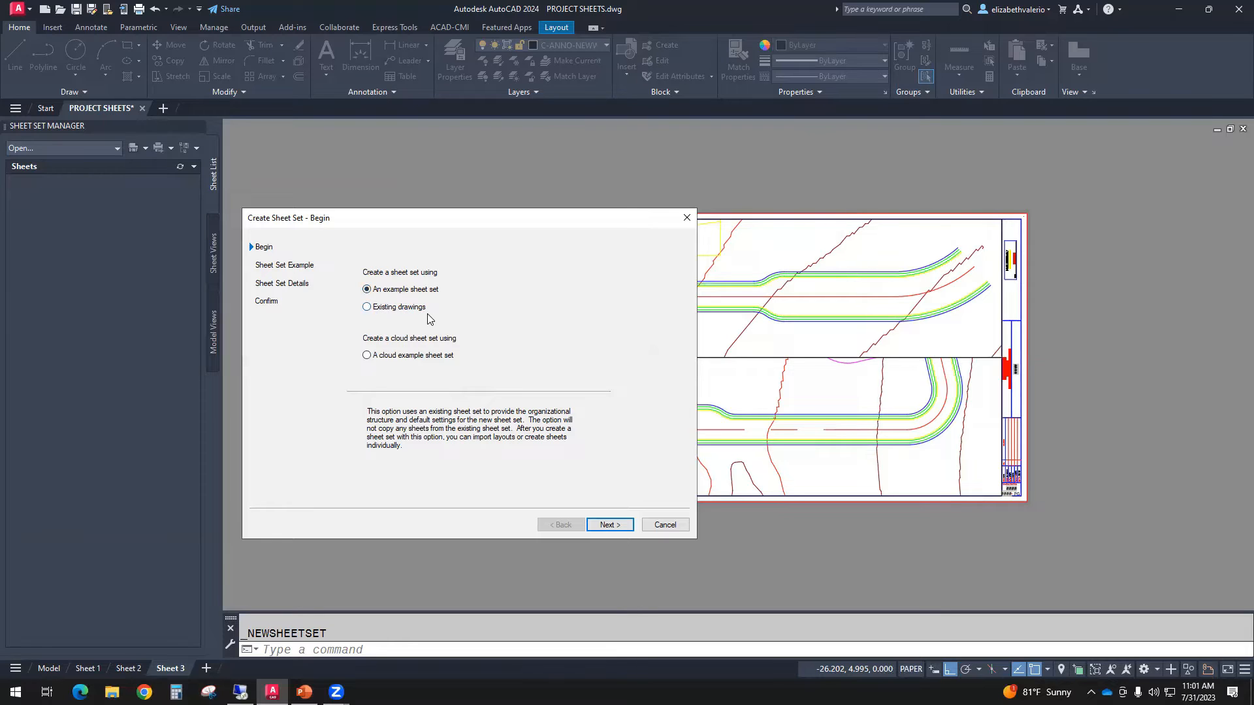
pyautogui.click(367, 308)
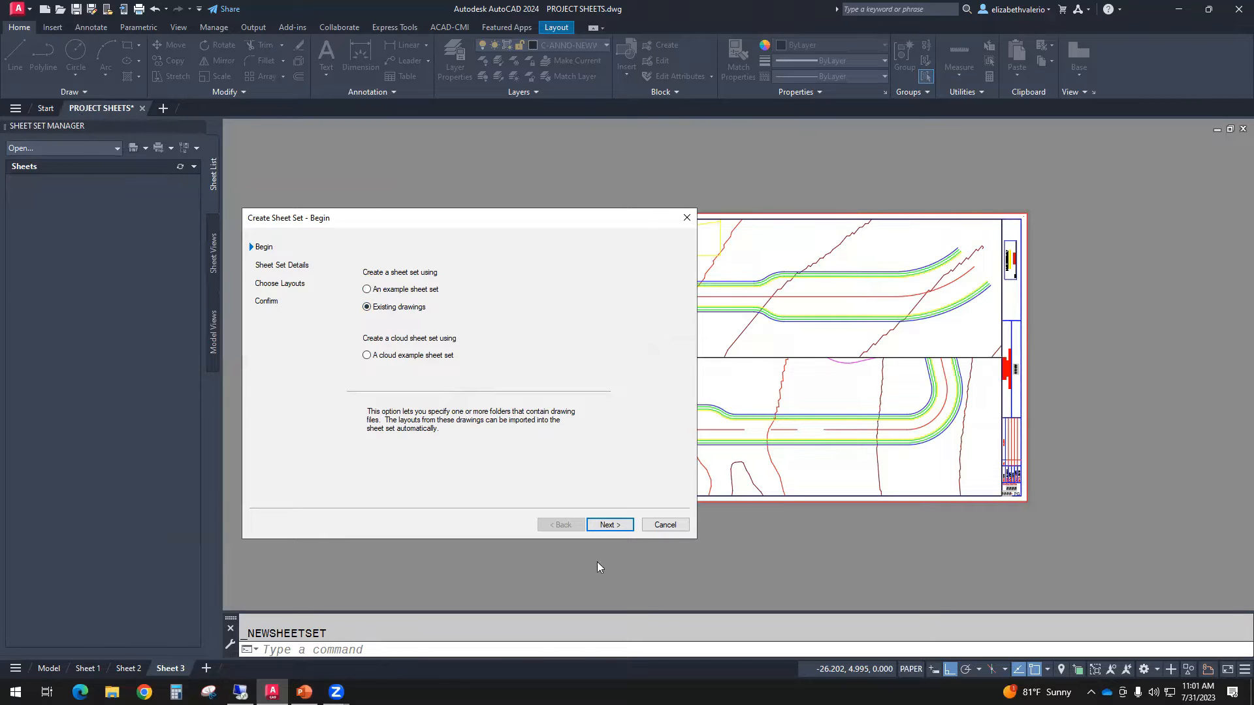
pyautogui.click(618, 526)
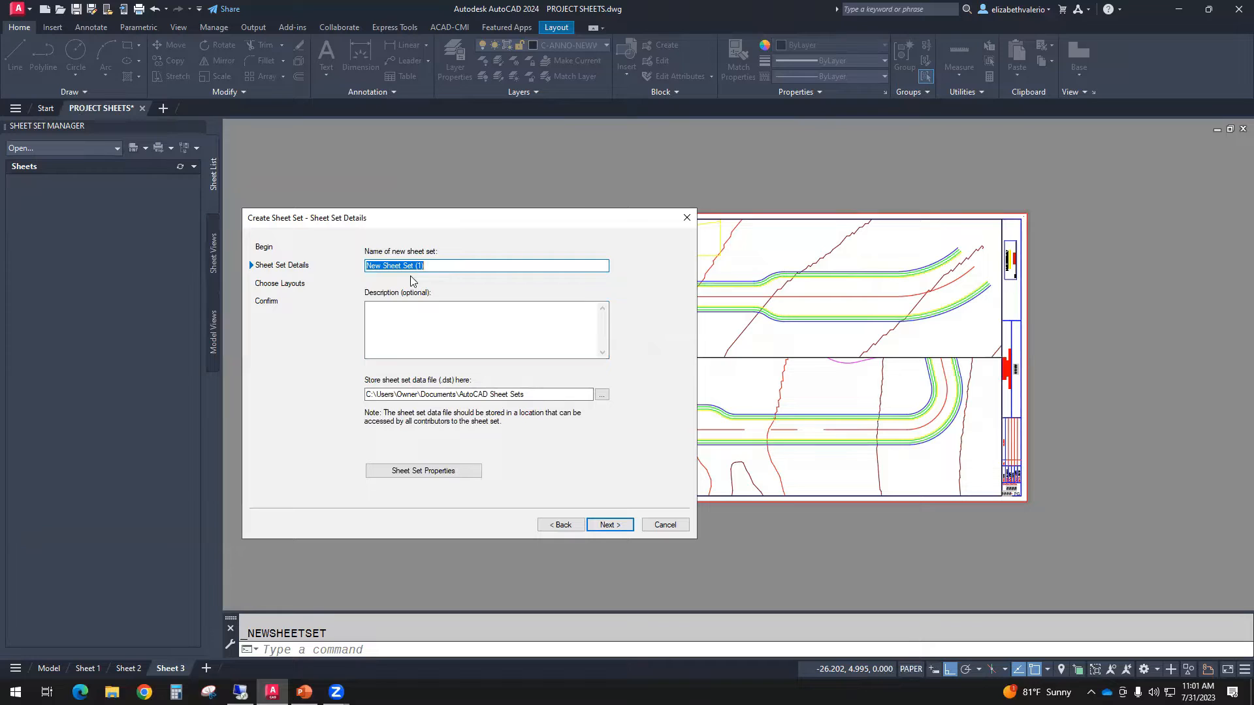
# Name the sheet set Development Project, store its data file in the Desktop's Sheet Set folder, and proceed to choosing layouts.
pyautogui.write('D')
pyautogui.write('pment Project')
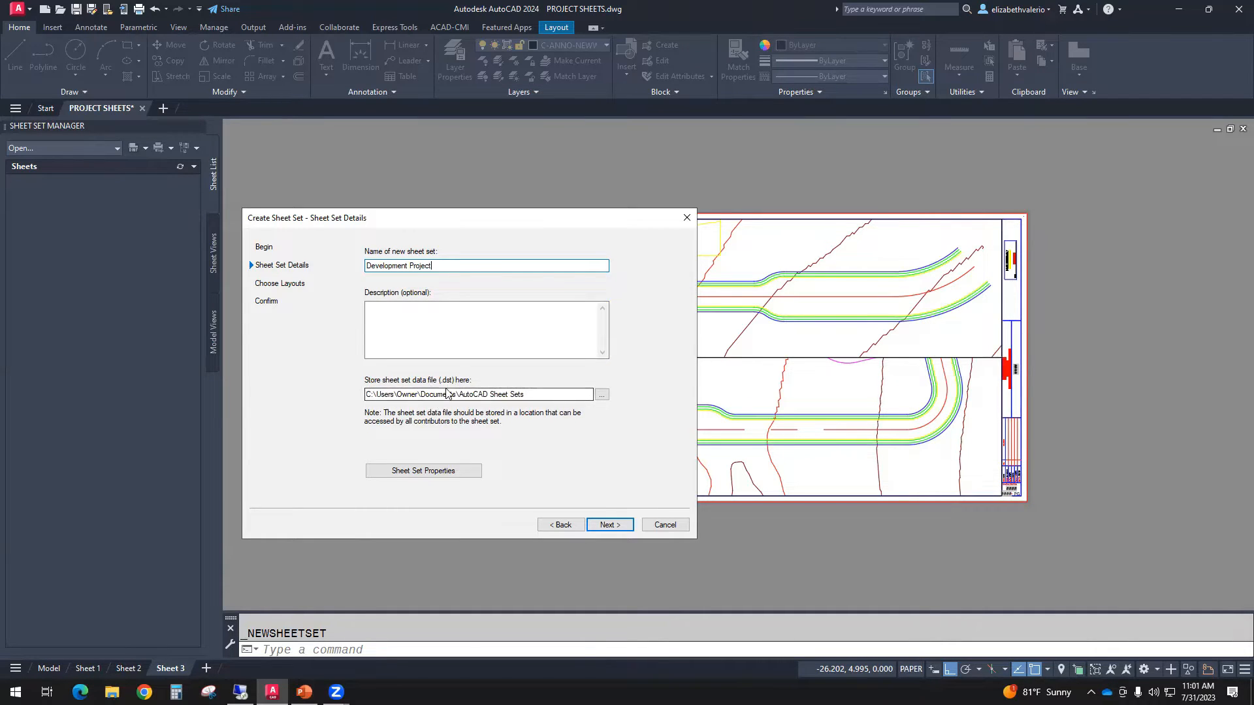
pyautogui.click(601, 395)
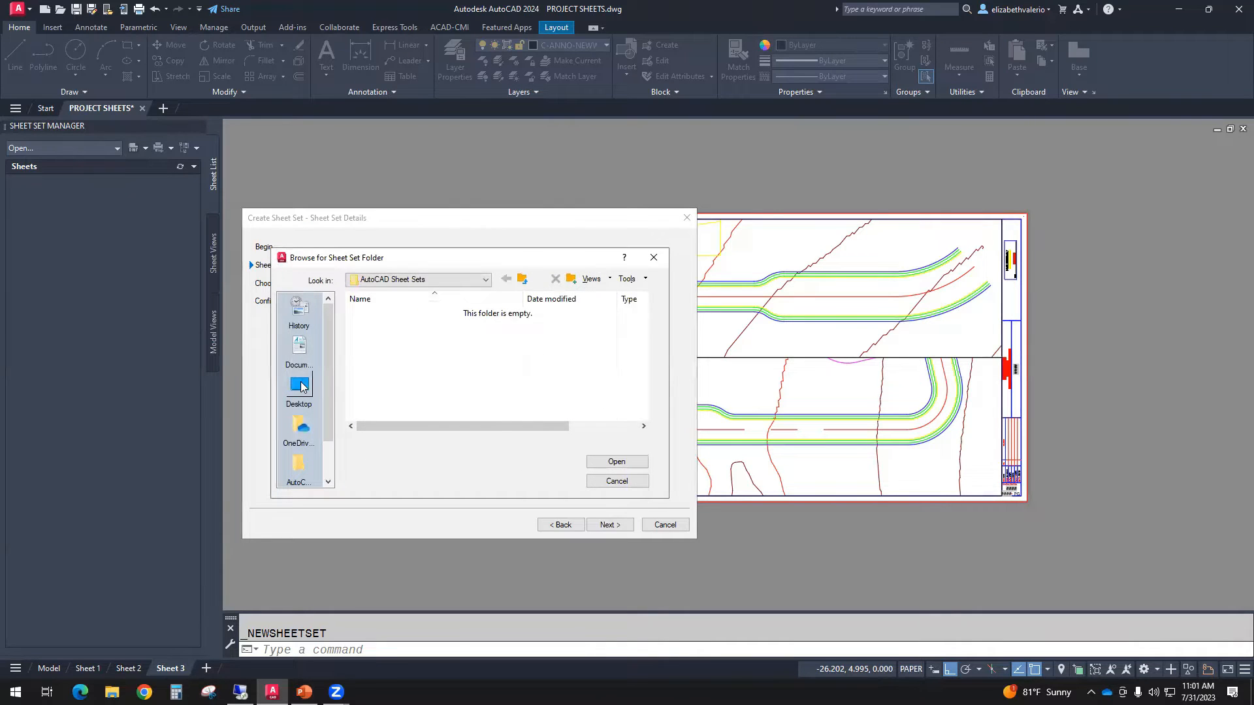
pyautogui.click(300, 389)
pyautogui.scroll(-5, 645, 319)
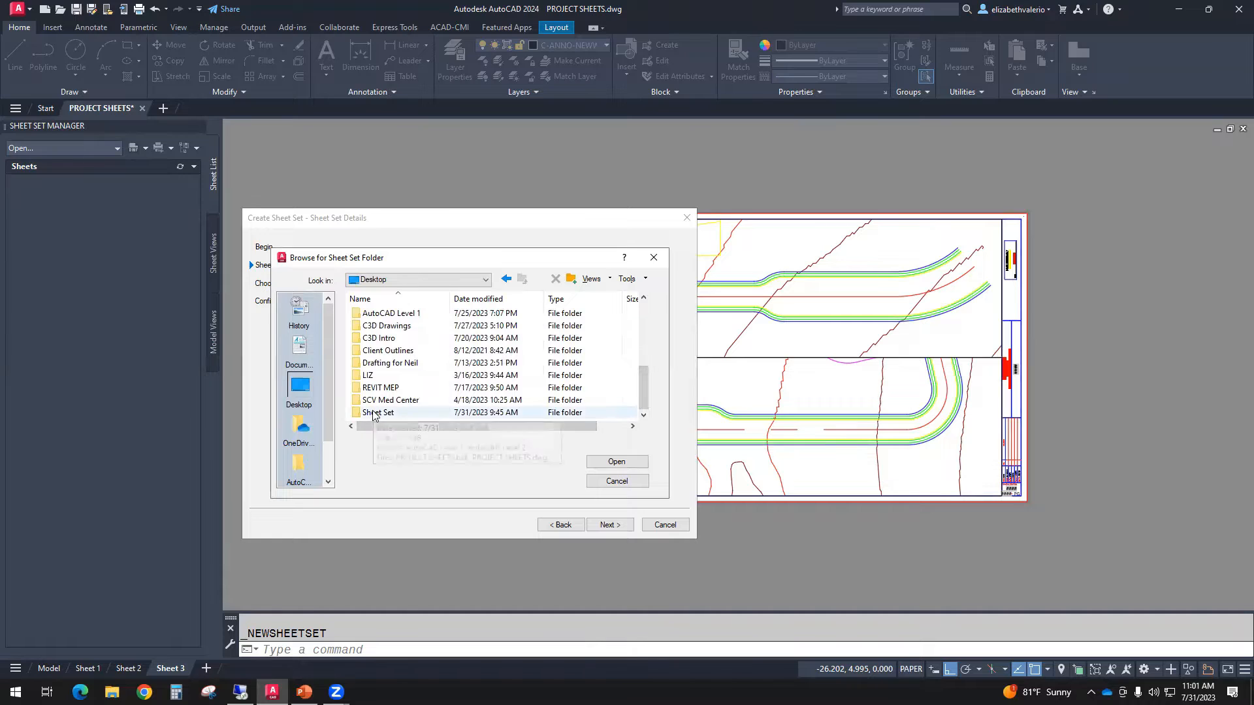
pyautogui.doubleClick(375, 413)
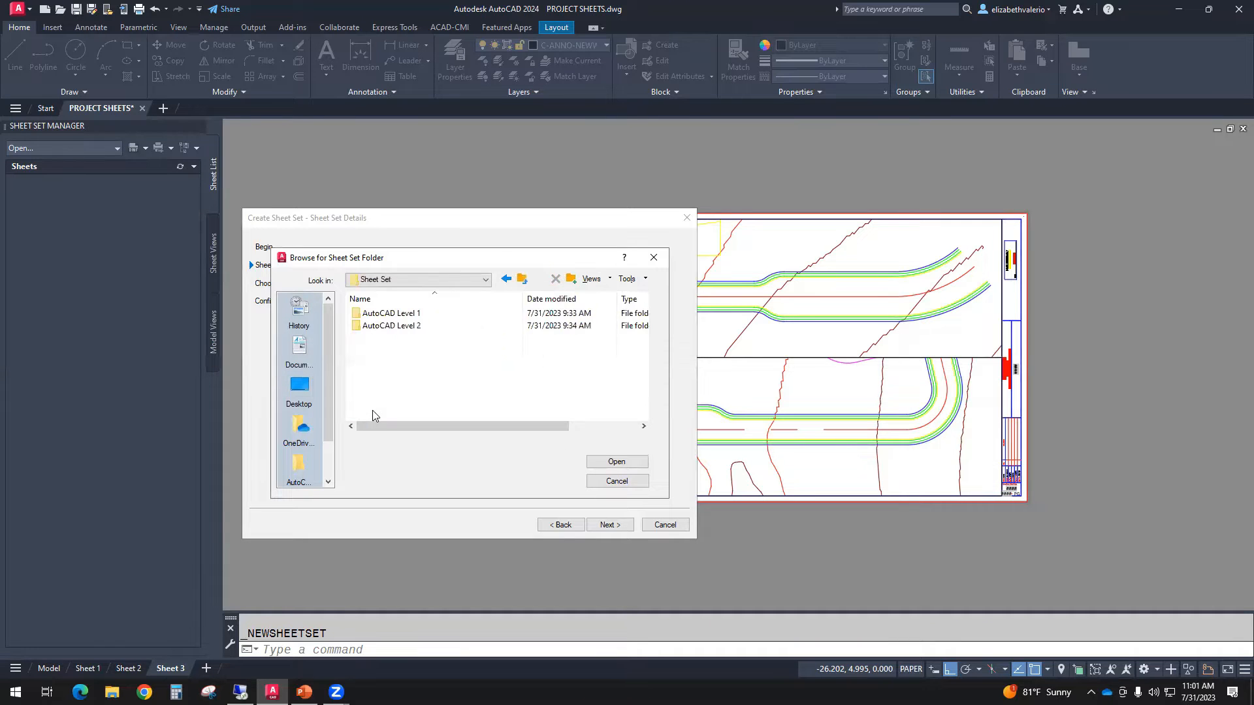
pyautogui.click(599, 465)
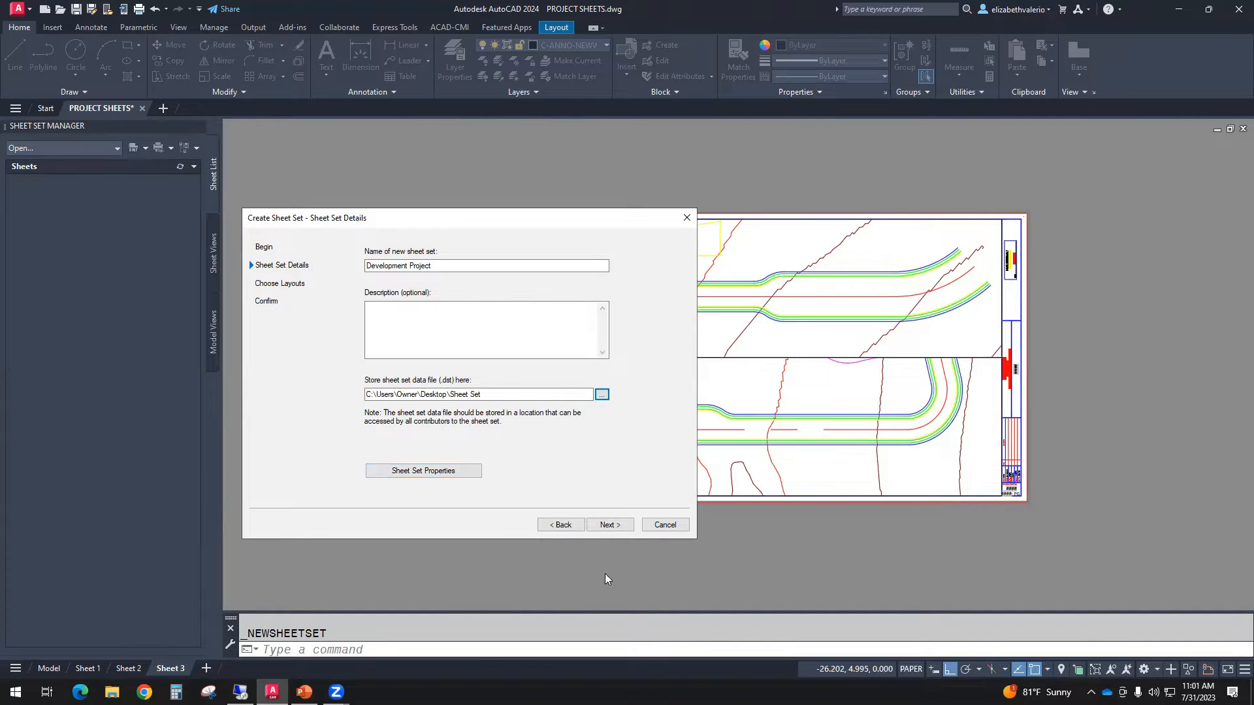
pyautogui.click(614, 527)
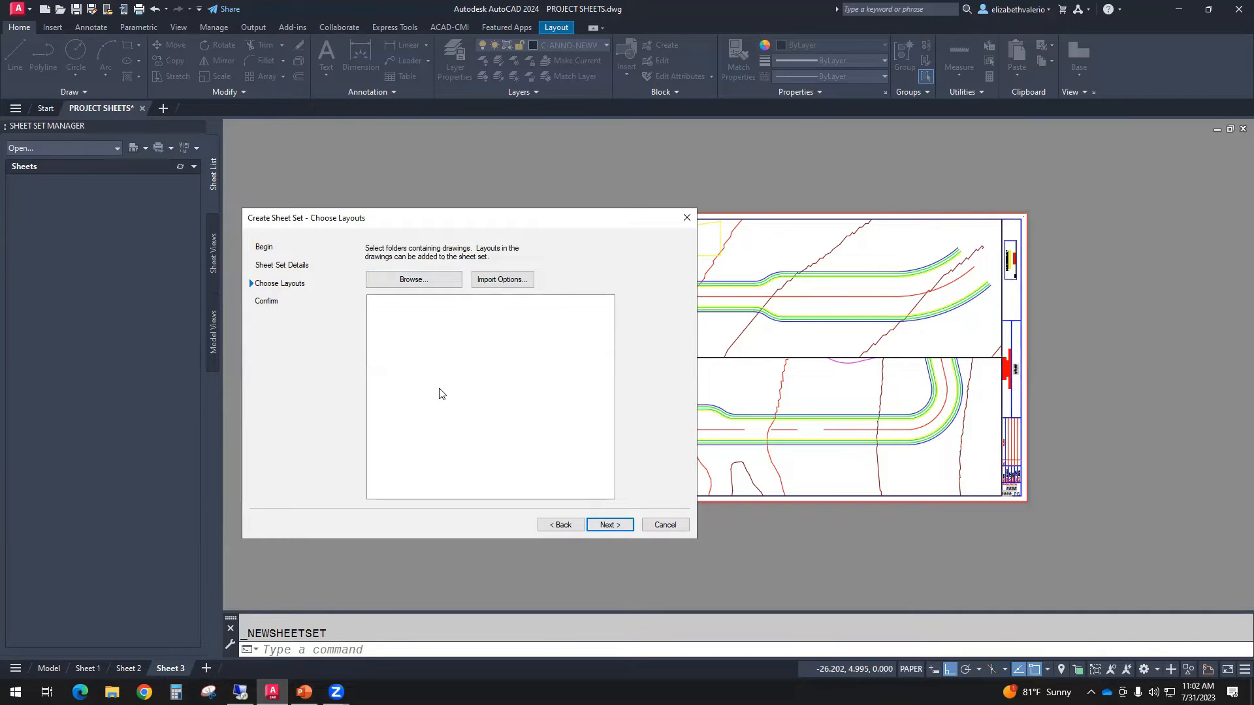
# Add the Desktop's Sheet Set folder as the source of layouts for the new sheet set.
pyautogui.click(420, 281)
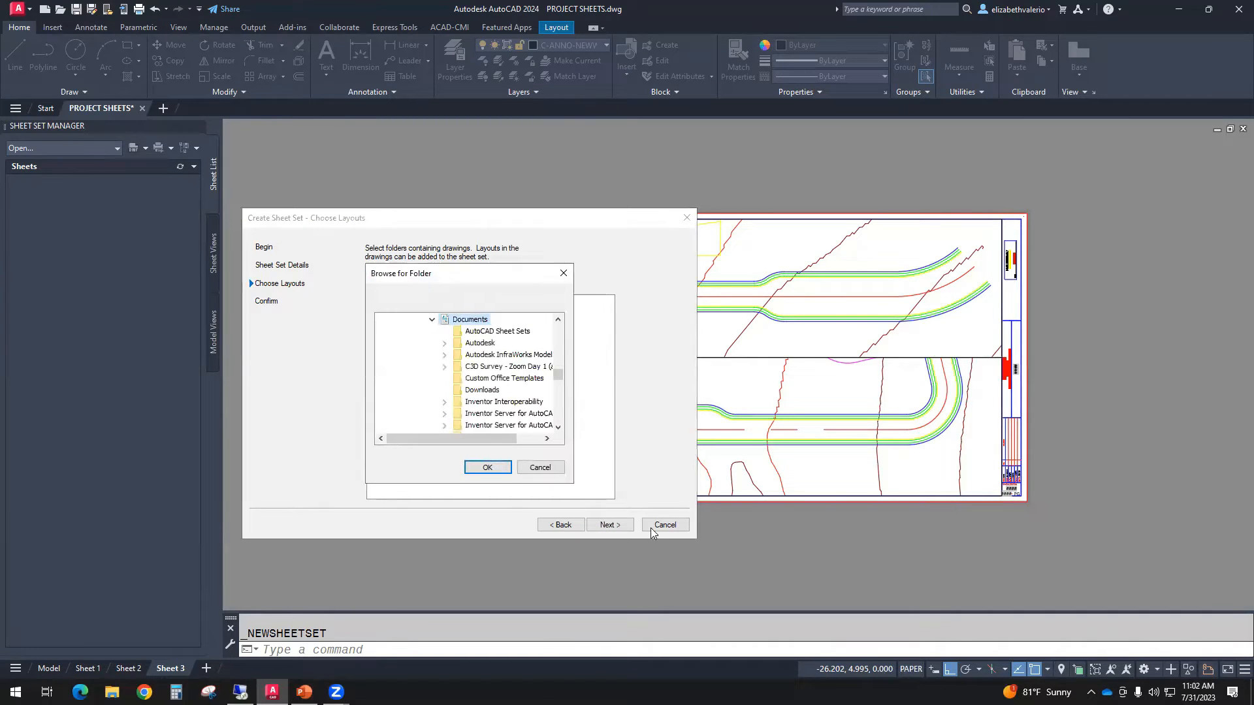
pyautogui.scroll(5, 561, 374)
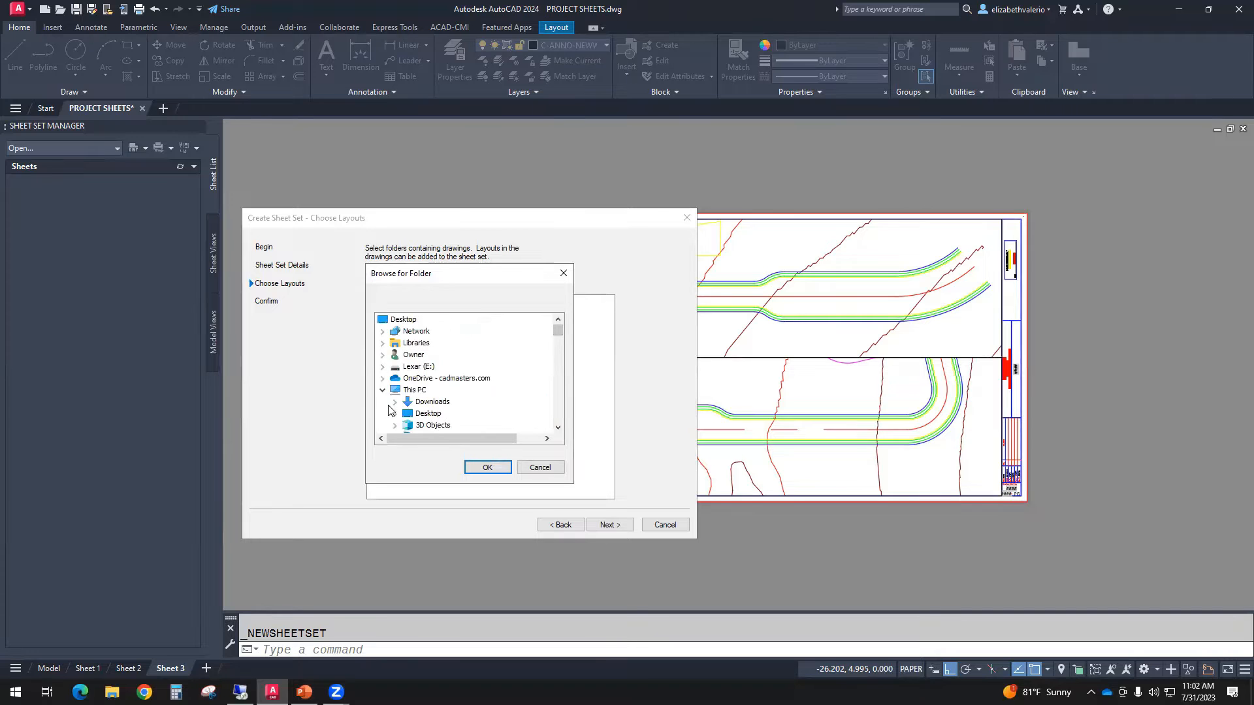
pyautogui.click(383, 391)
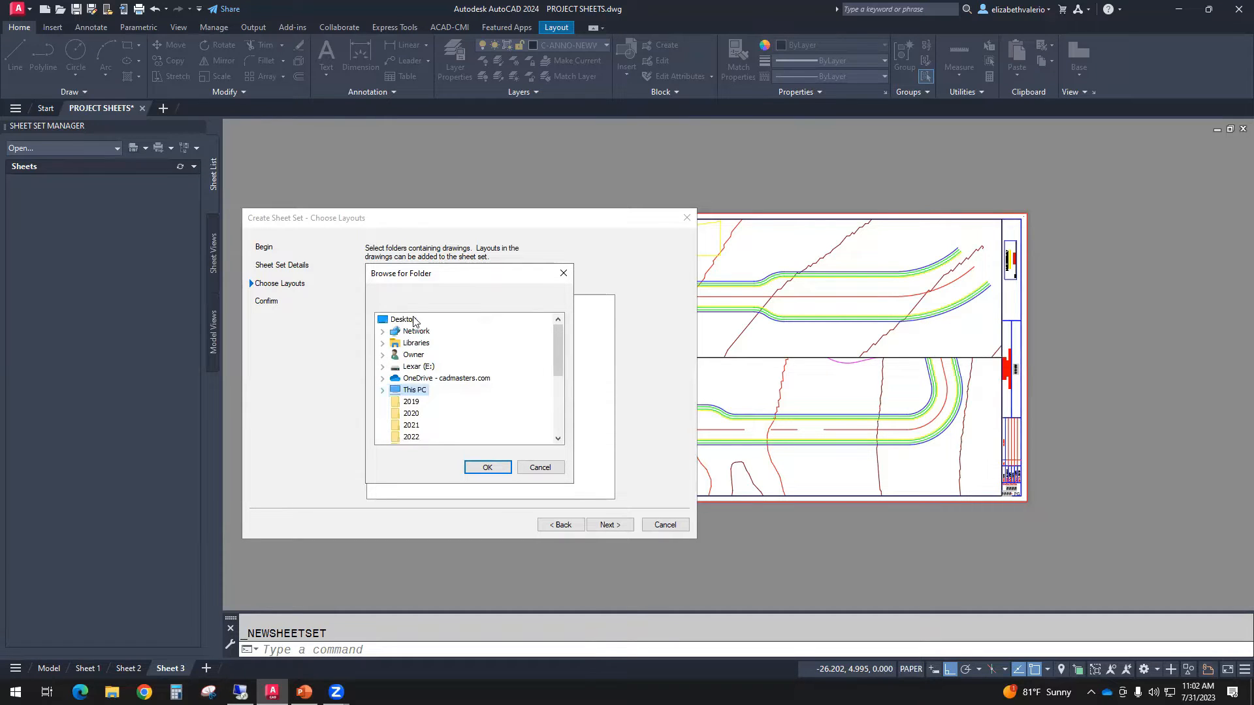
pyautogui.scroll(-2, 473, 420)
pyautogui.scroll(-2, 474, 420)
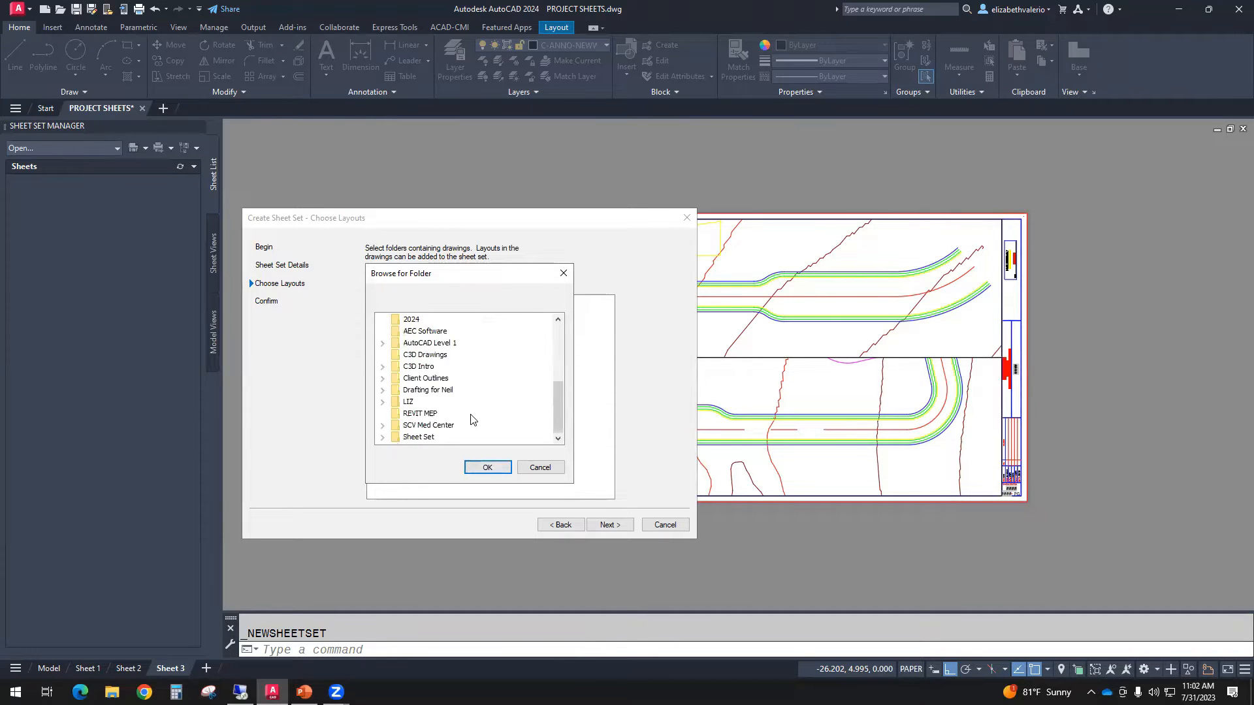
pyautogui.click(420, 440)
pyautogui.click(488, 467)
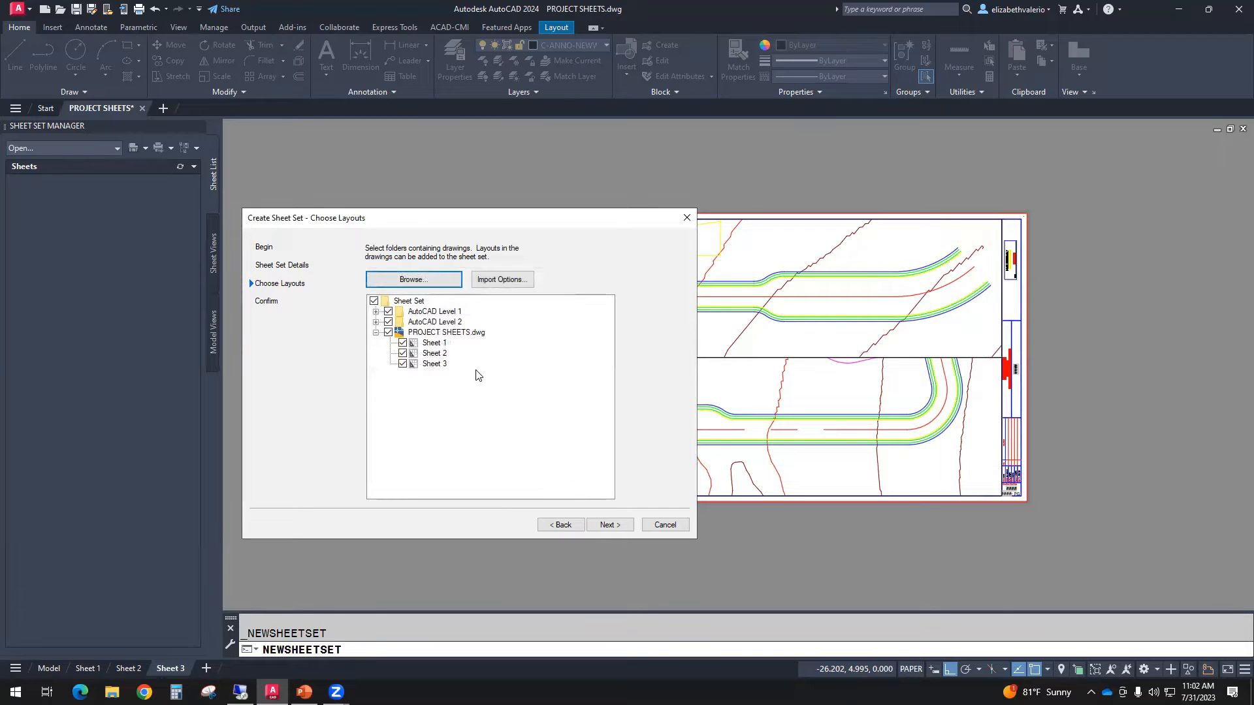
# Exclude the AutoCAD Level 1 and AutoCAD Level 2 folders, keep the PROJECT SHEETS.dwg layouts, and finish creating the sheet set.
pyautogui.click(389, 311)
pyautogui.click(388, 322)
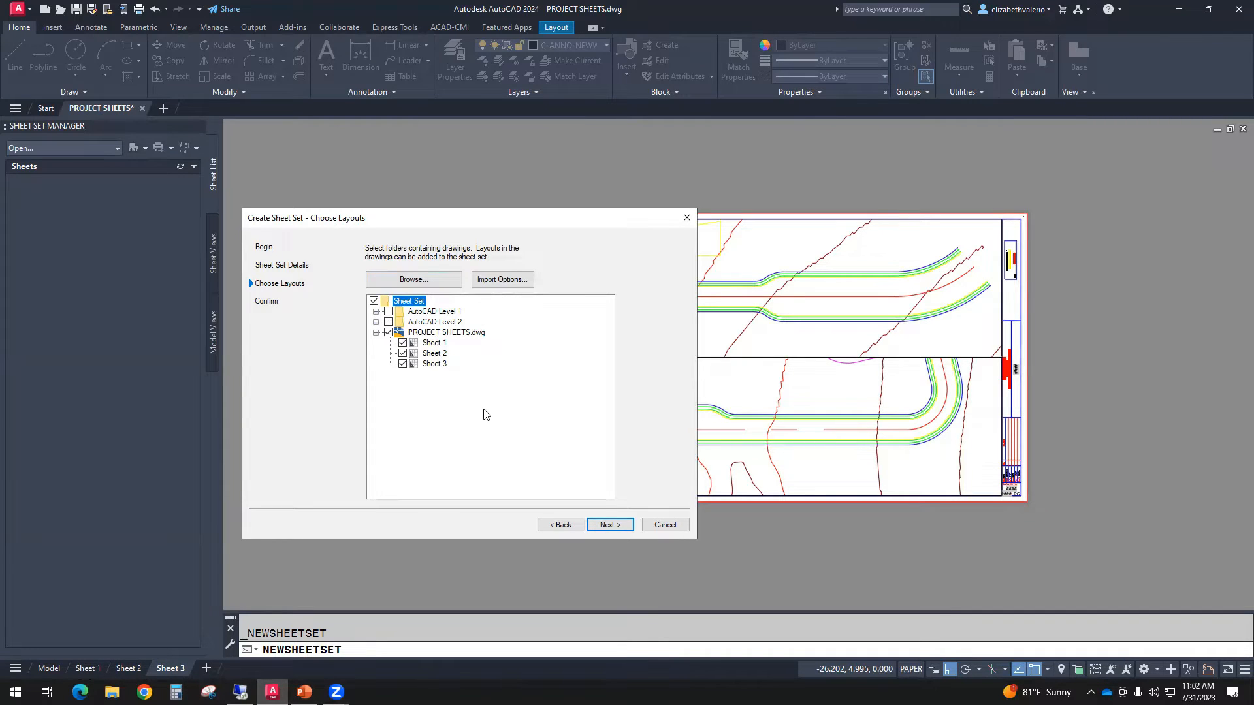
pyautogui.click(610, 526)
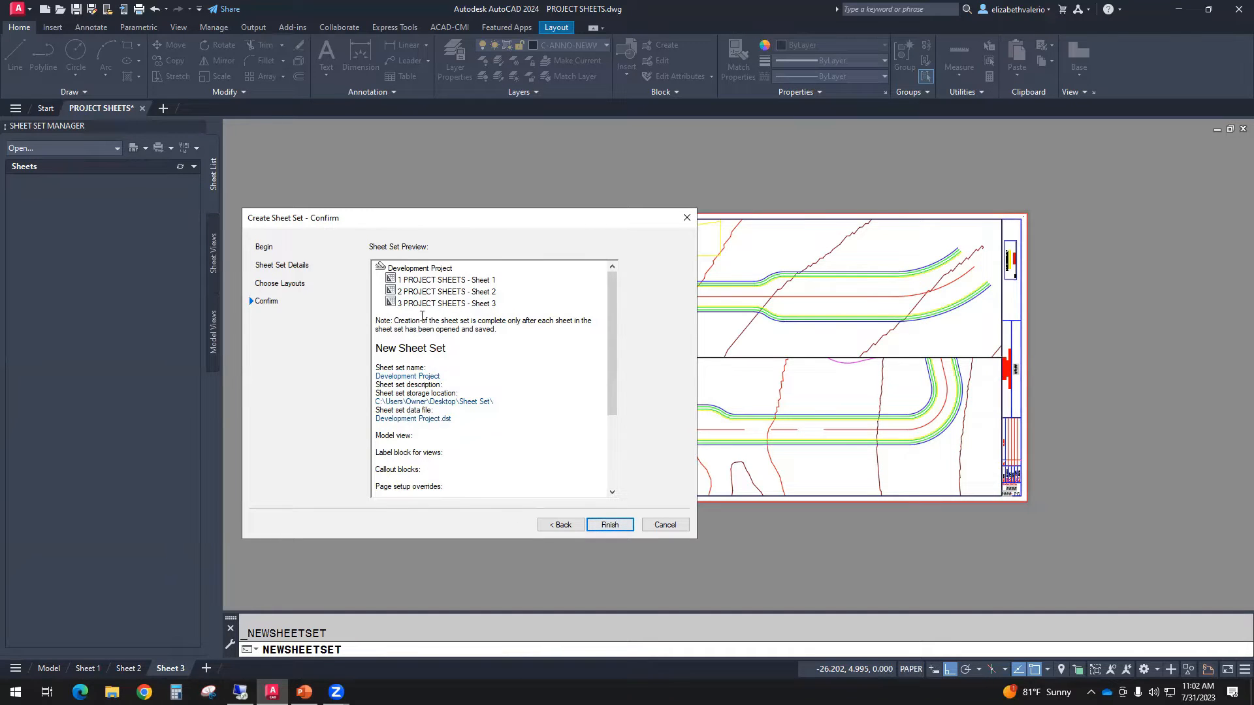
pyautogui.click(611, 526)
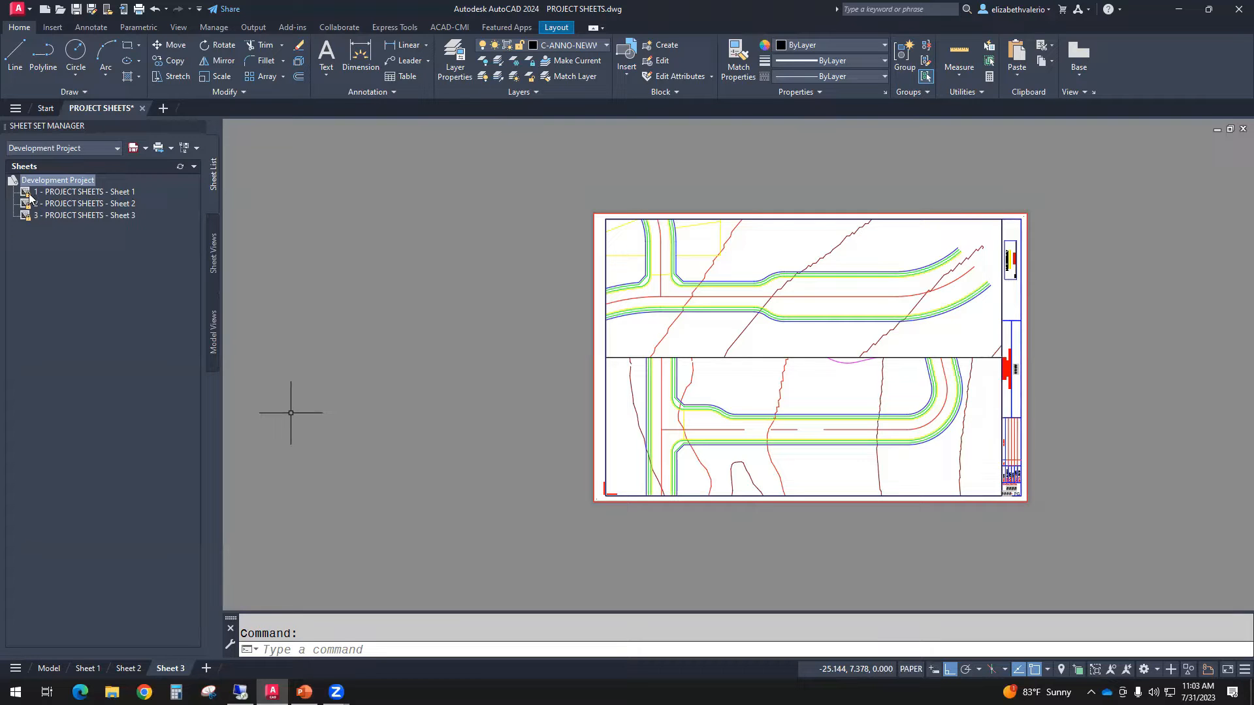
# Show the Sheet 1 layout and change the first sheet's title to TITLE SHEET with Rename & Renumber.
pyautogui.click(88, 669)
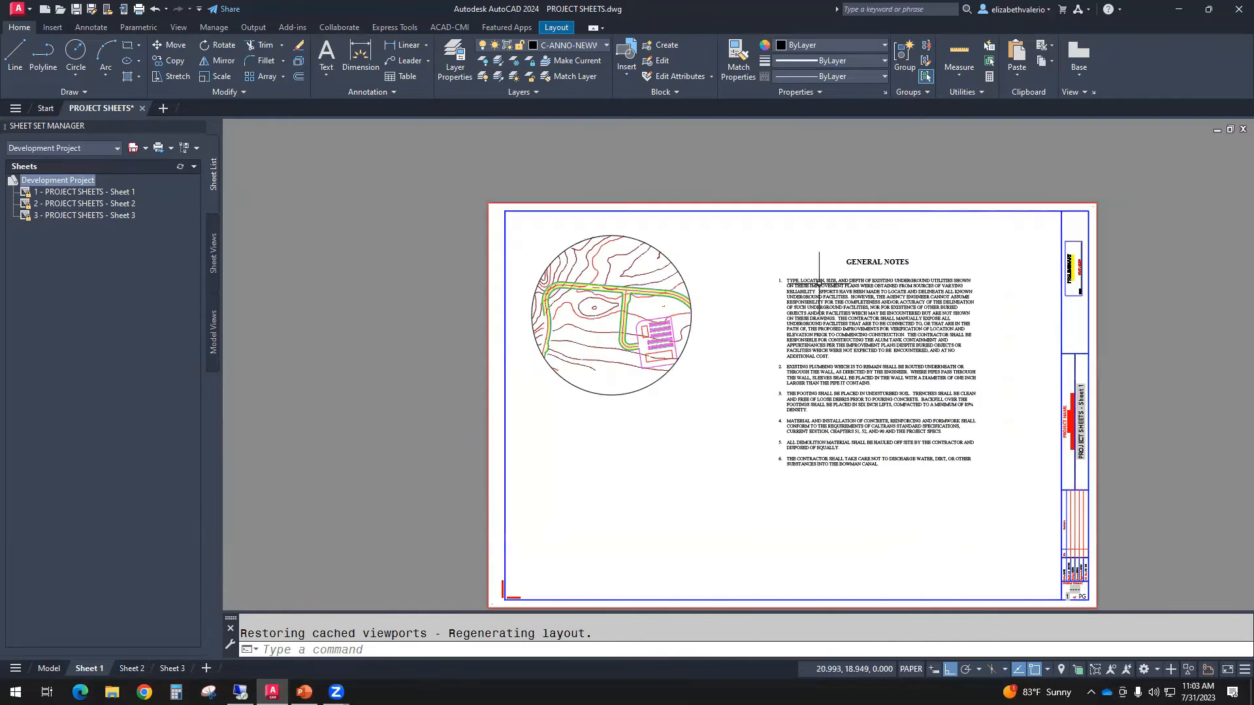
pyautogui.moveTo(736, 562); pyautogui.dragTo(596, 538, button='middle')
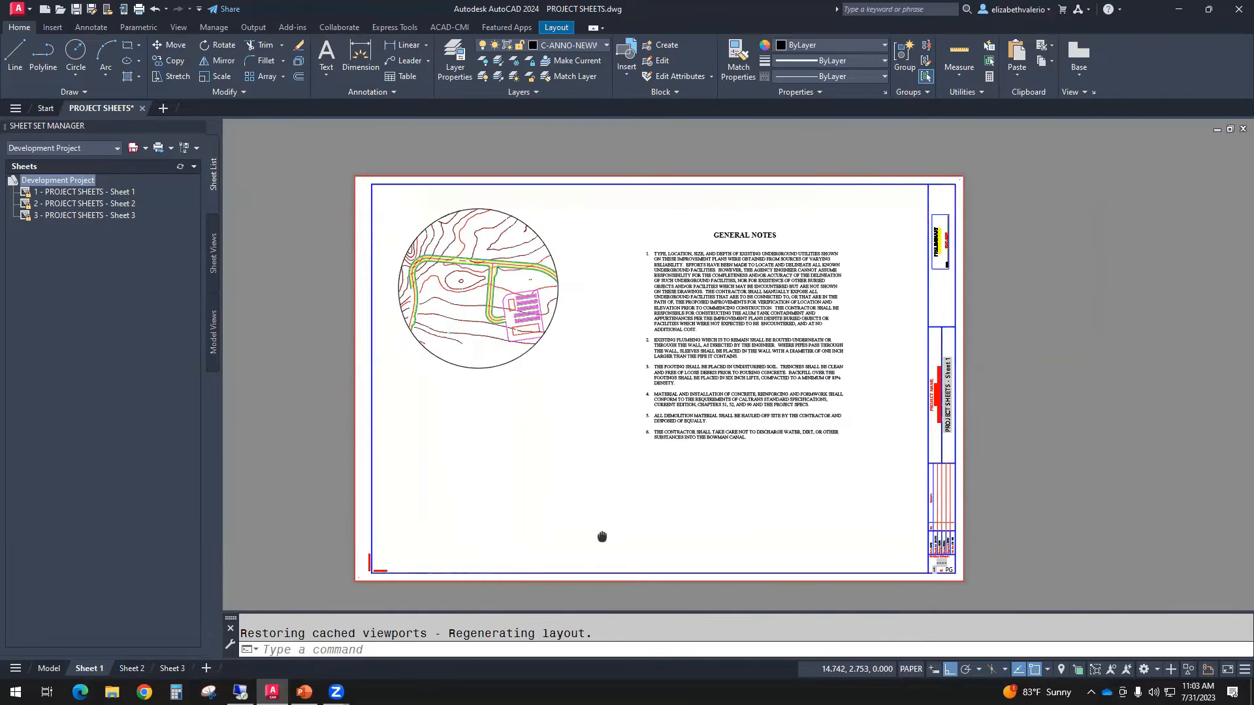
pyautogui.click(88, 192)
pyautogui.rightClick(88, 194)
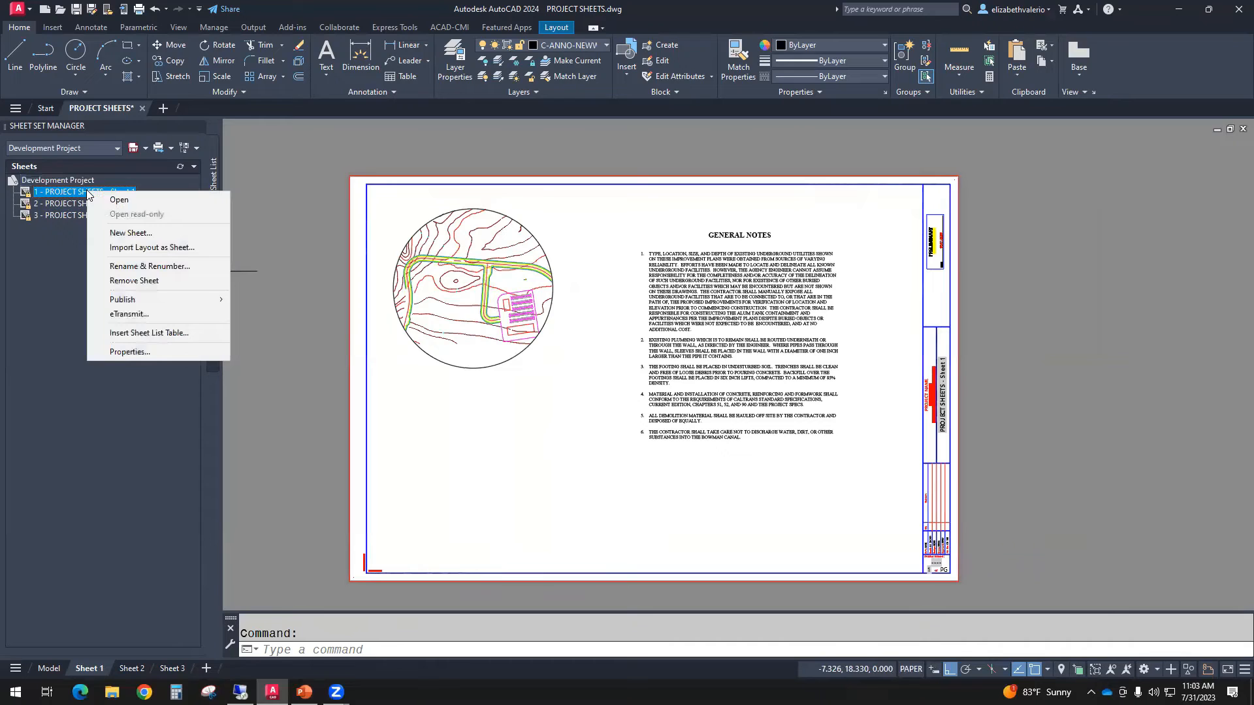
pyautogui.click(108, 267)
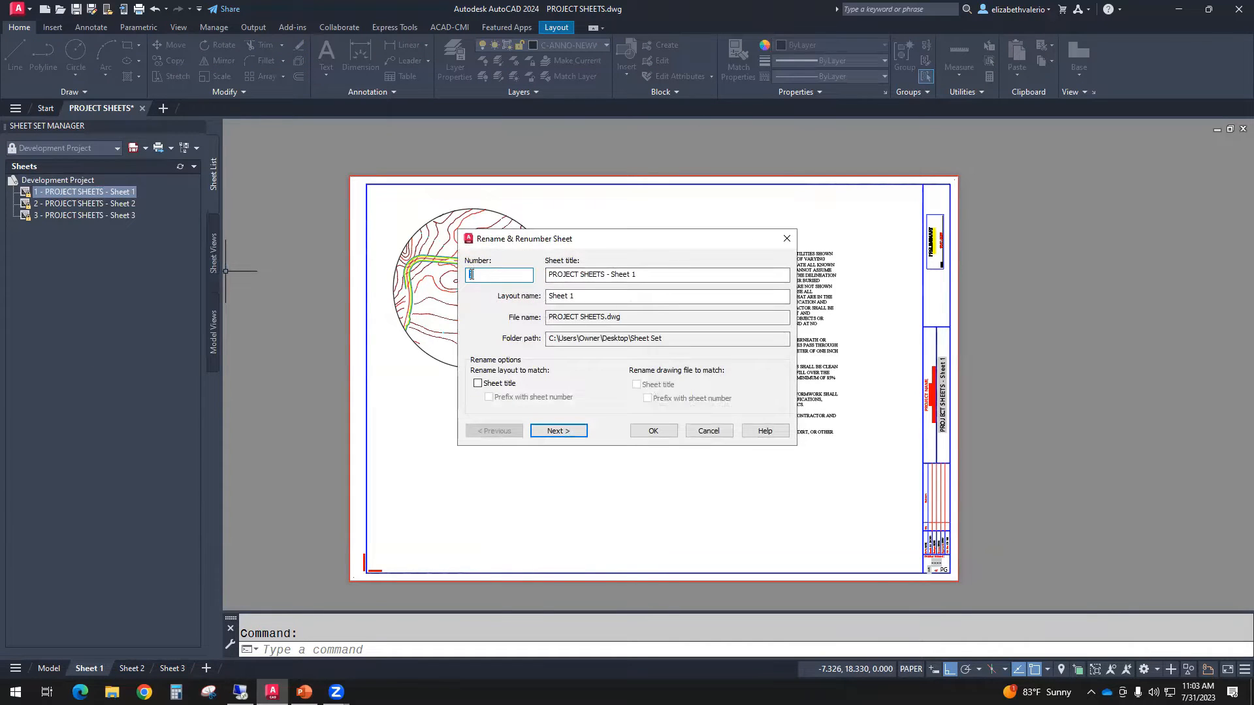
pyautogui.tripleClick(663, 274)
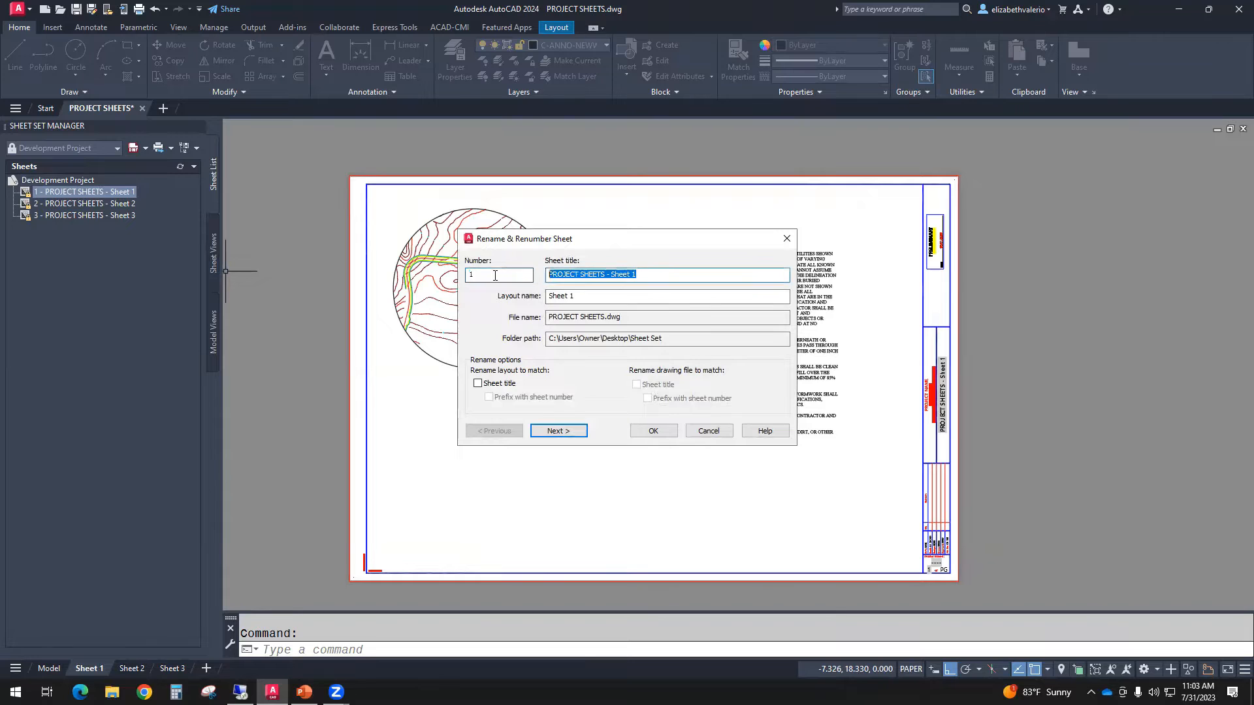
pyautogui.write('title')
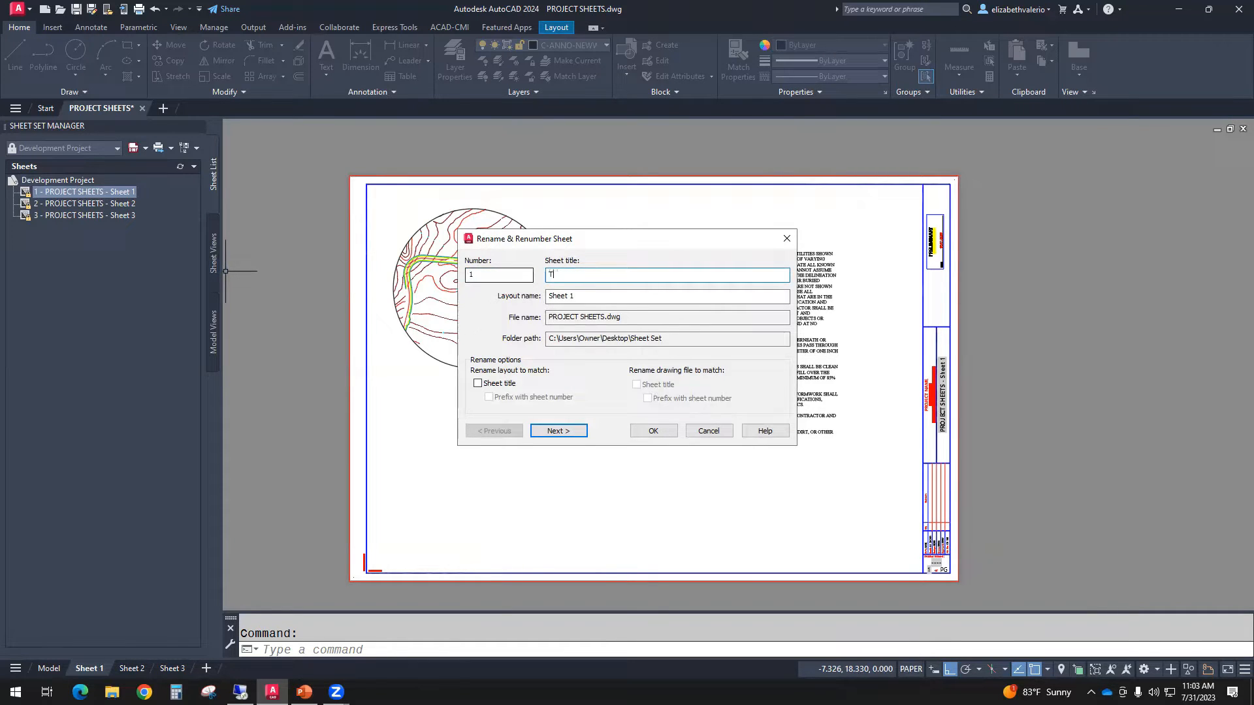
pyautogui.write('SHEET')
# Rename the first sheet's layout to match its sheet title, prefixed with the sheet number, and proceed to the second sheet.
pyautogui.click(477, 384)
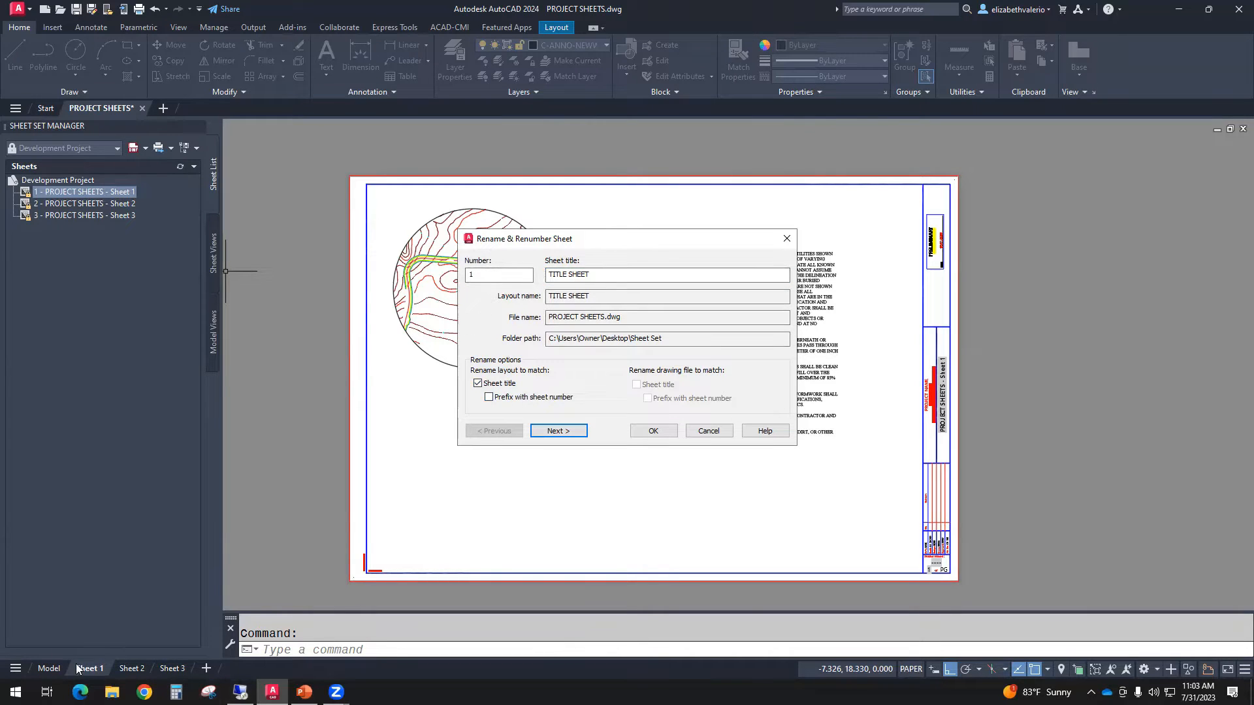
pyautogui.click(490, 397)
pyautogui.click(552, 432)
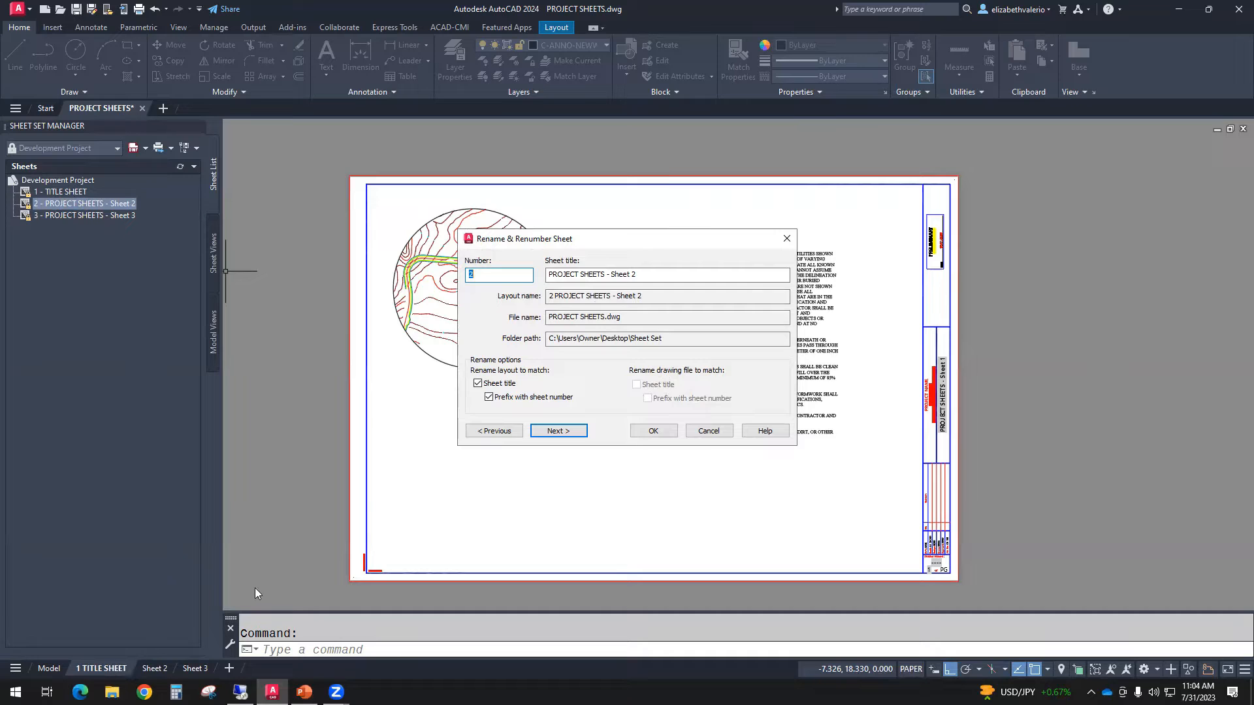
# Title the second sheet ROAD PLAN and the third sheet ROAD PLAN CONT..., and apply the renaming.
pyautogui.press('Tab')
pyautogui.write('ROAD PLAN')
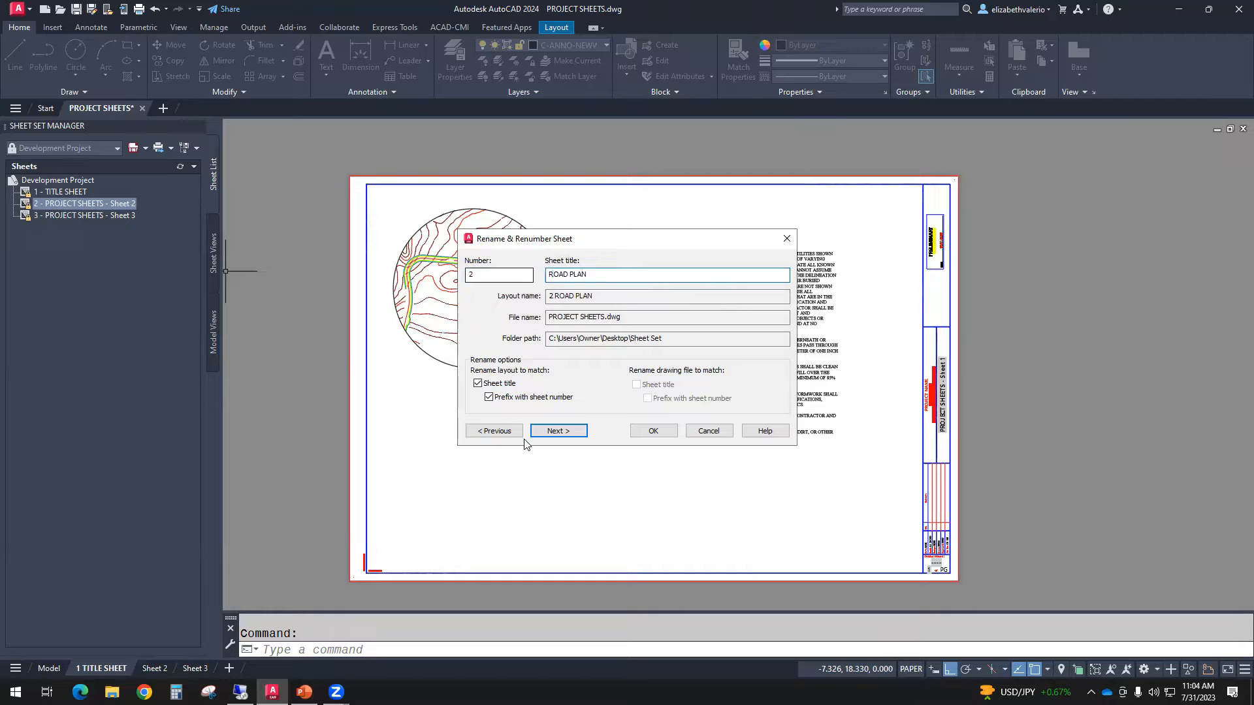
pyautogui.click(573, 436)
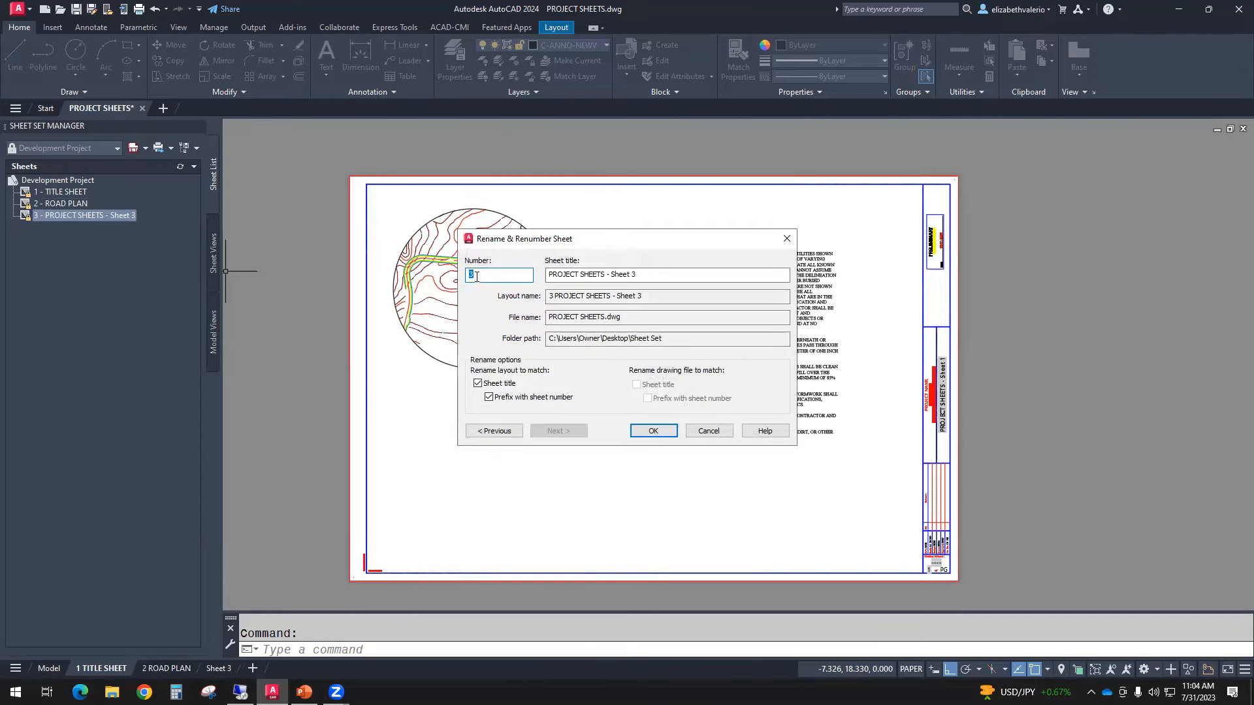
pyautogui.press('Tab')
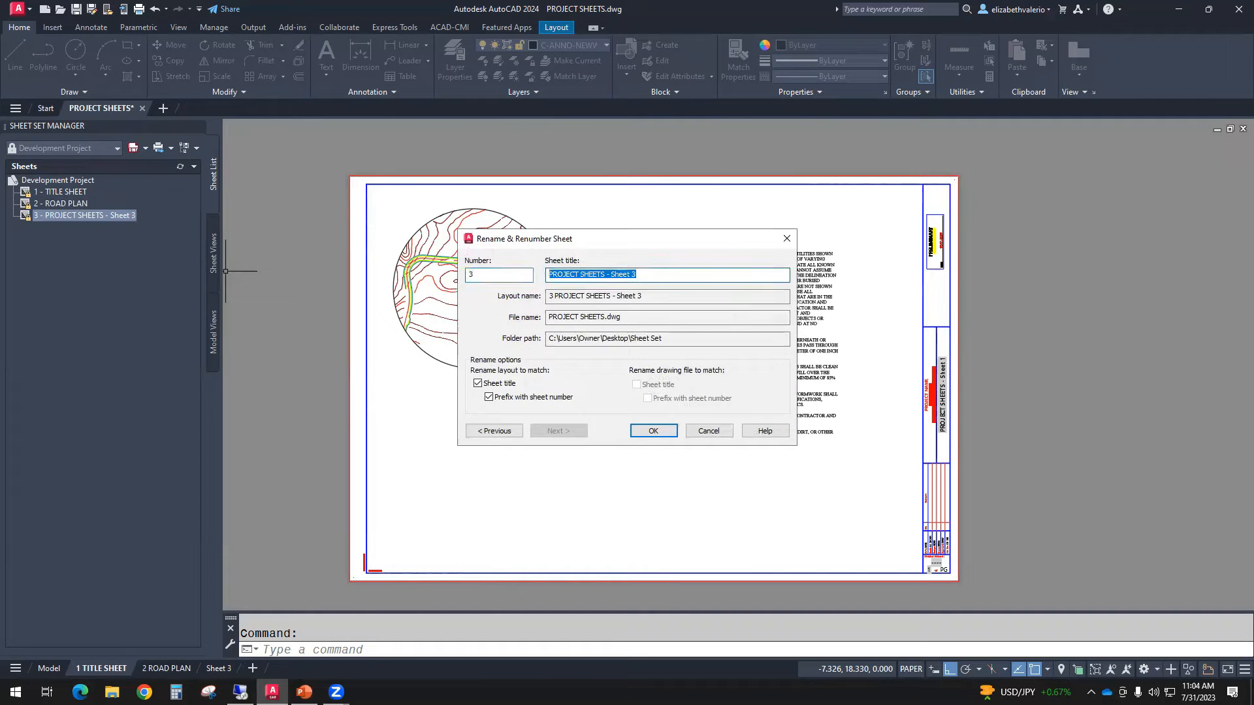
pyautogui.write('ROAD PLAN CONT...')
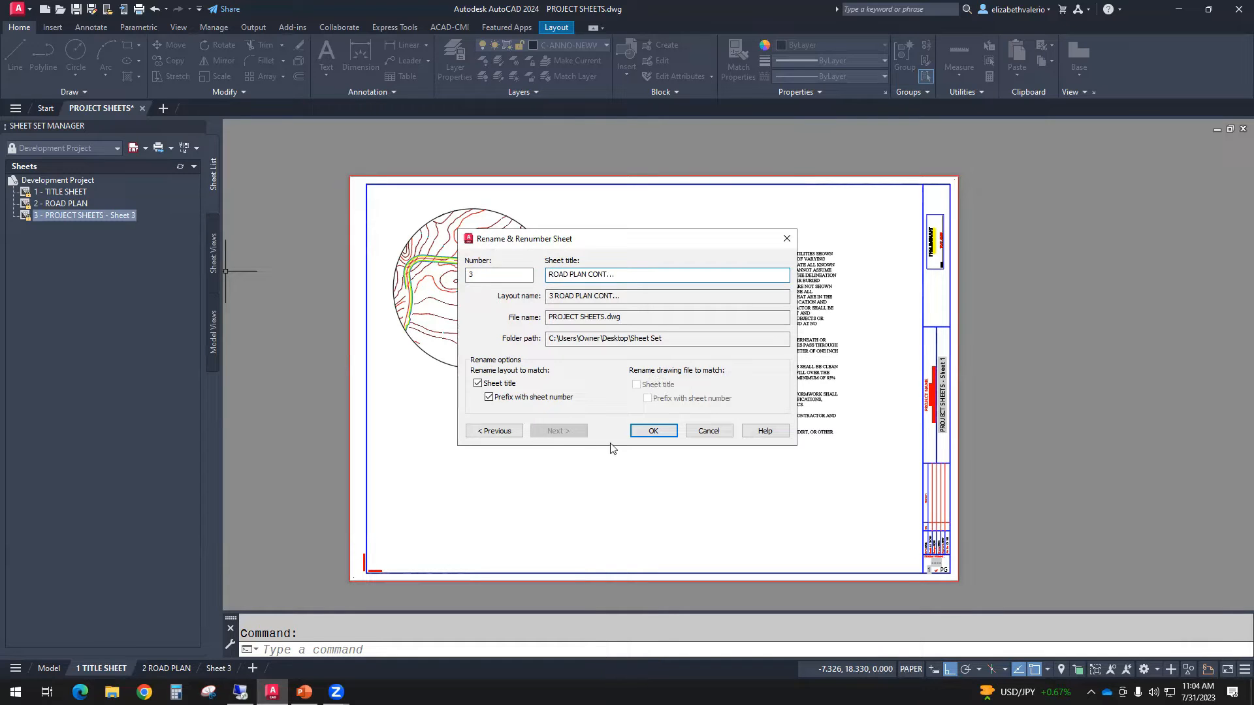
pyautogui.click(653, 431)
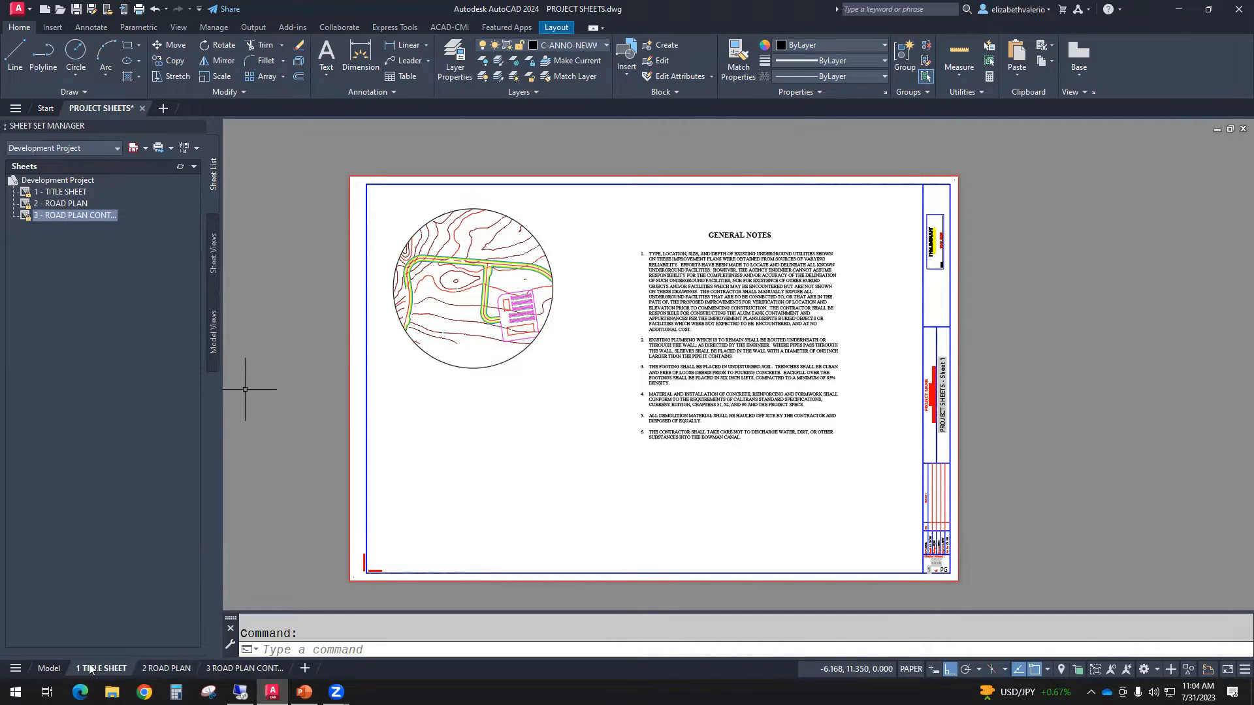
# Look through the three renamed layouts from the third back to the title sheet to check their title blocks.
pyautogui.click(235, 669)
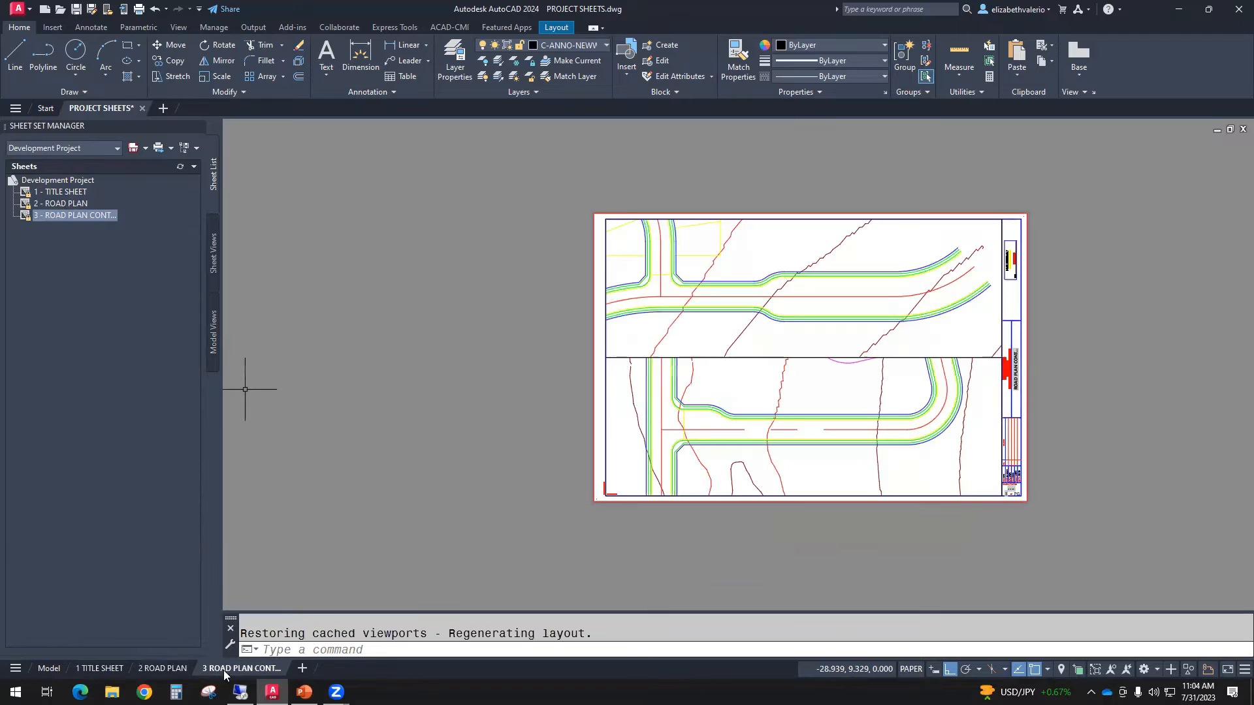
pyautogui.click(163, 669)
pyautogui.click(96, 667)
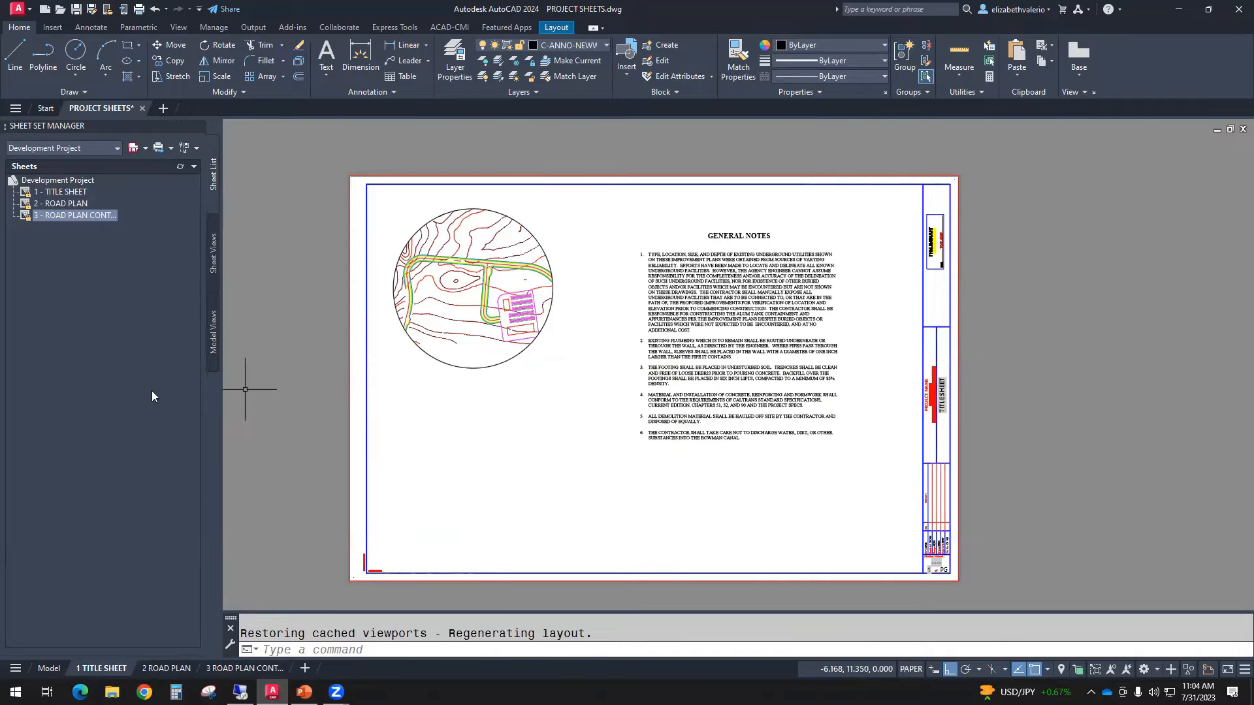
# Move TITLE SHEET to the end of the sheet list and return it to the first place.
pyautogui.click(58, 194)
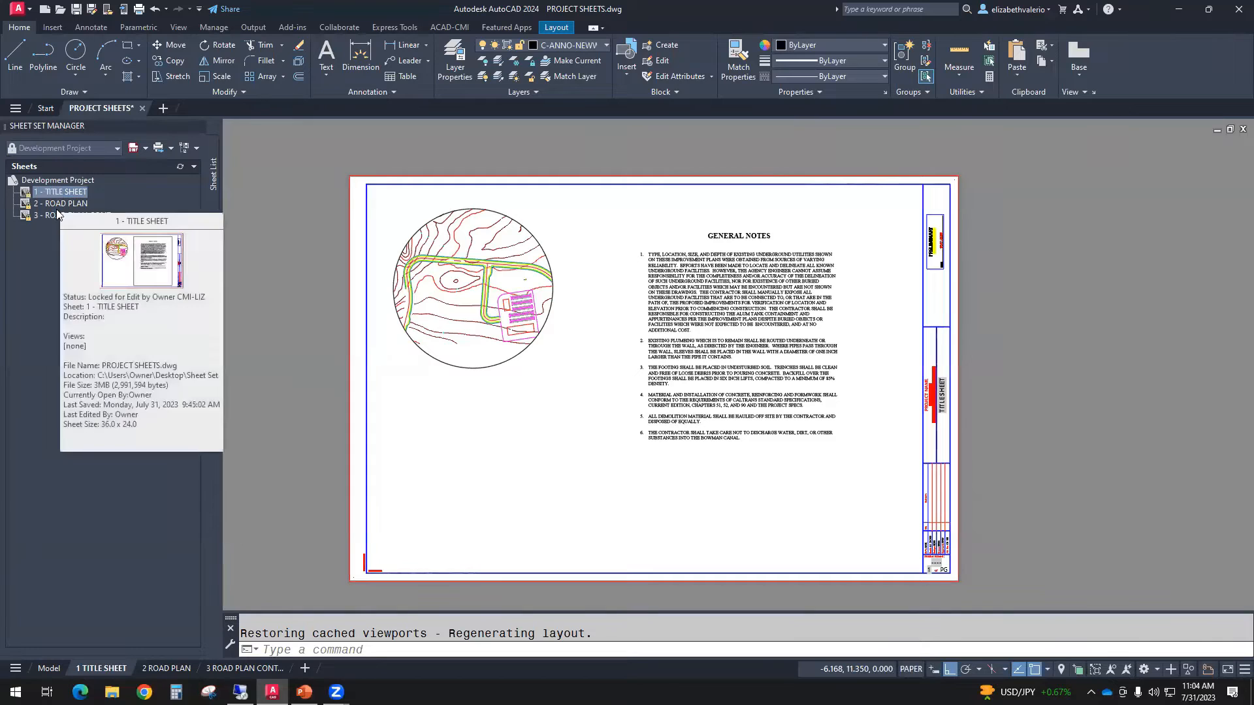
pyautogui.moveTo(57, 209); pyautogui.dragTo(52, 215)
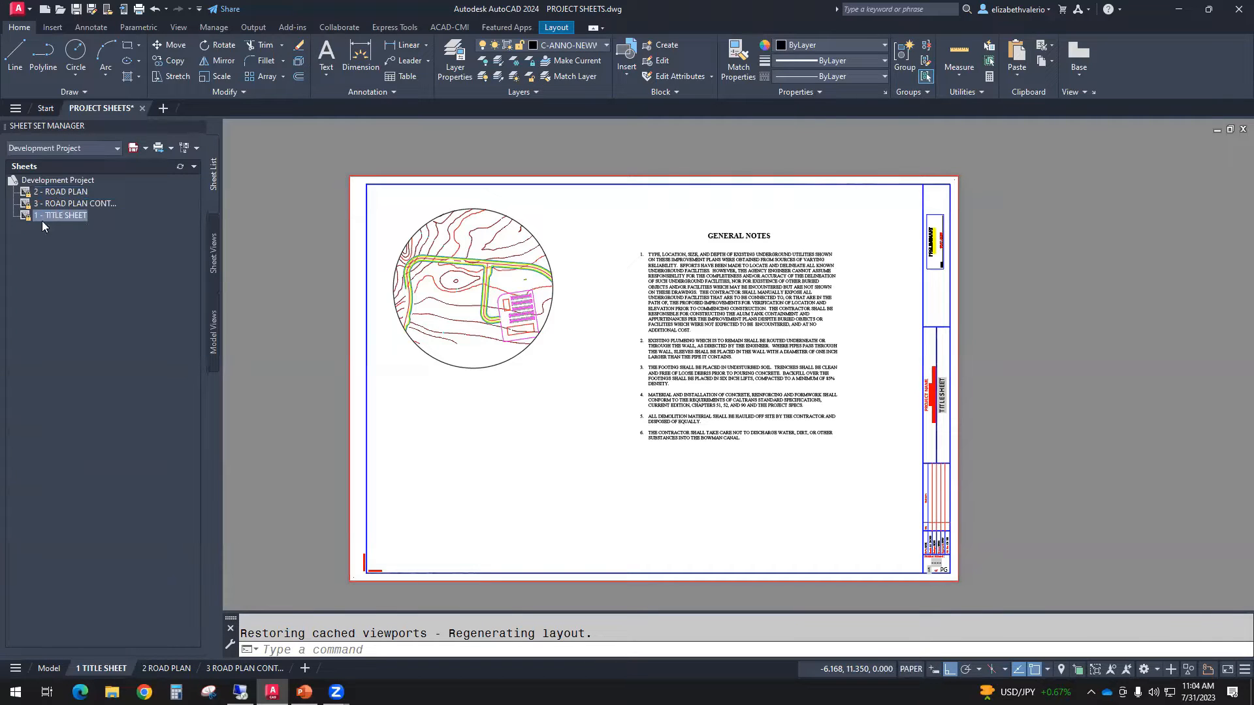
pyautogui.moveTo(66, 214); pyautogui.dragTo(63, 183)
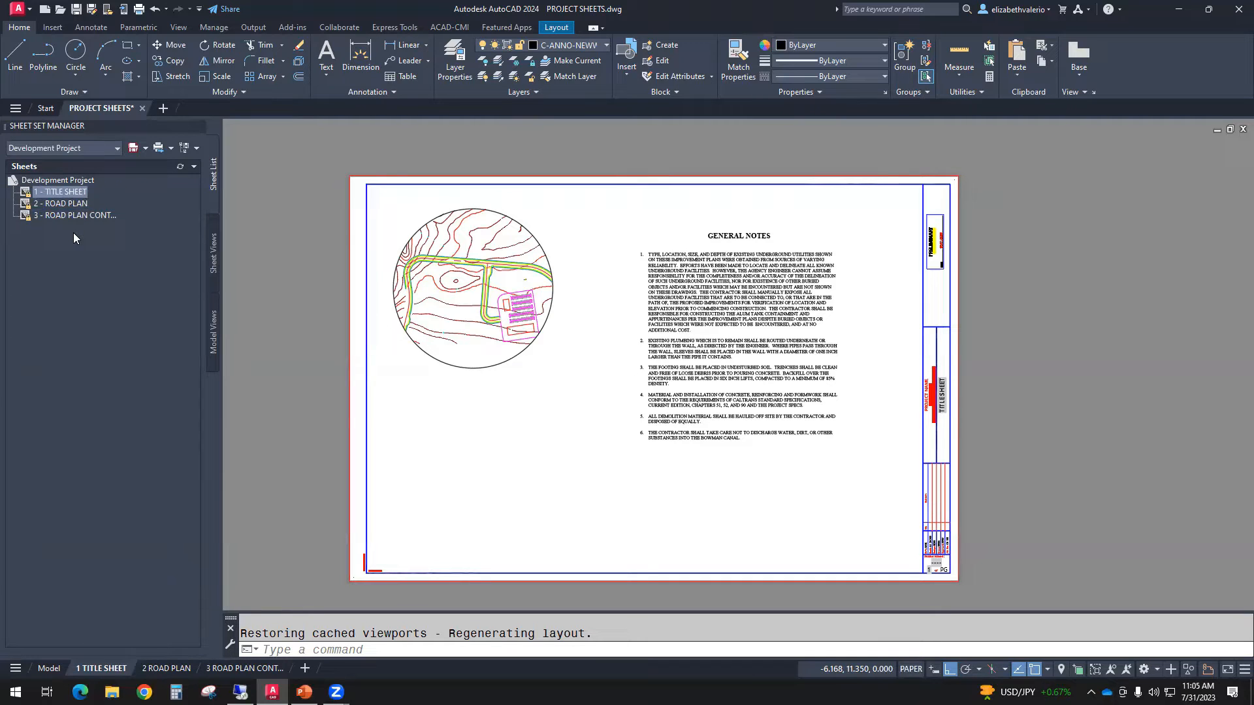
# Examine the field behind the SHEET-TITLE attribute in the title sheet's title block, then close the field settings without changes.
pyautogui.moveTo(958, 424); pyautogui.dragTo(799, 420, button='middle')
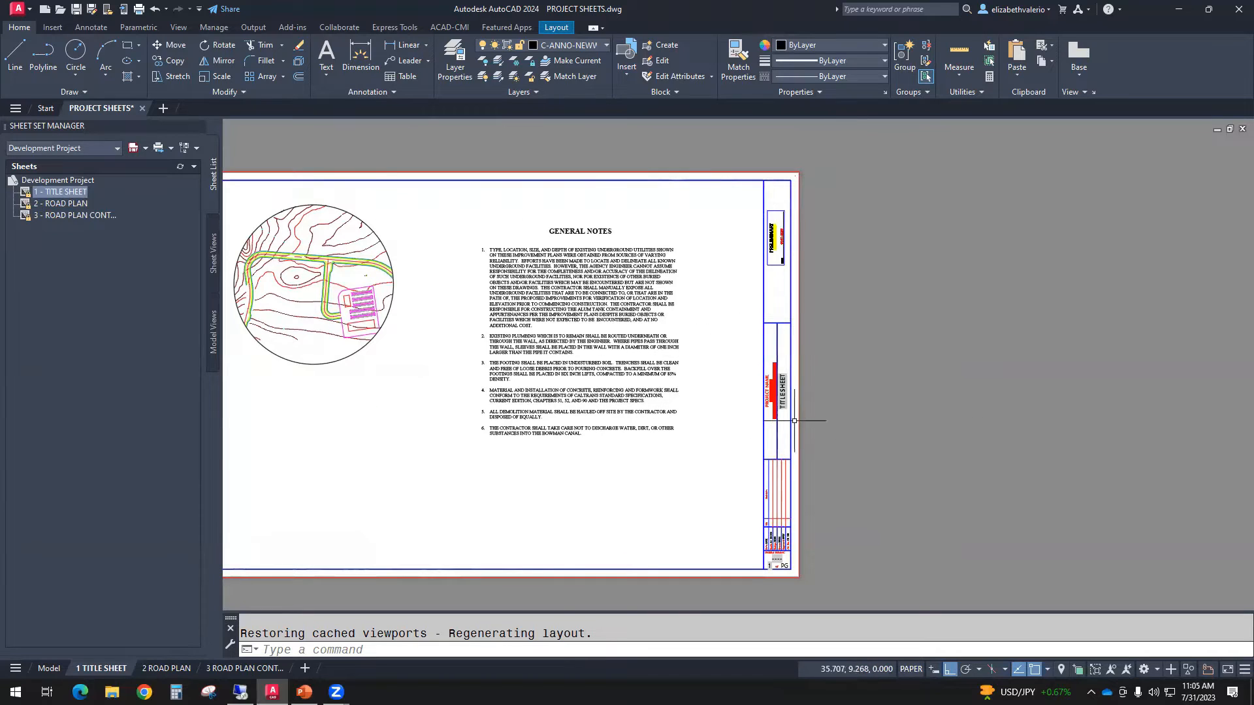
pyautogui.scroll(6, 784, 402)
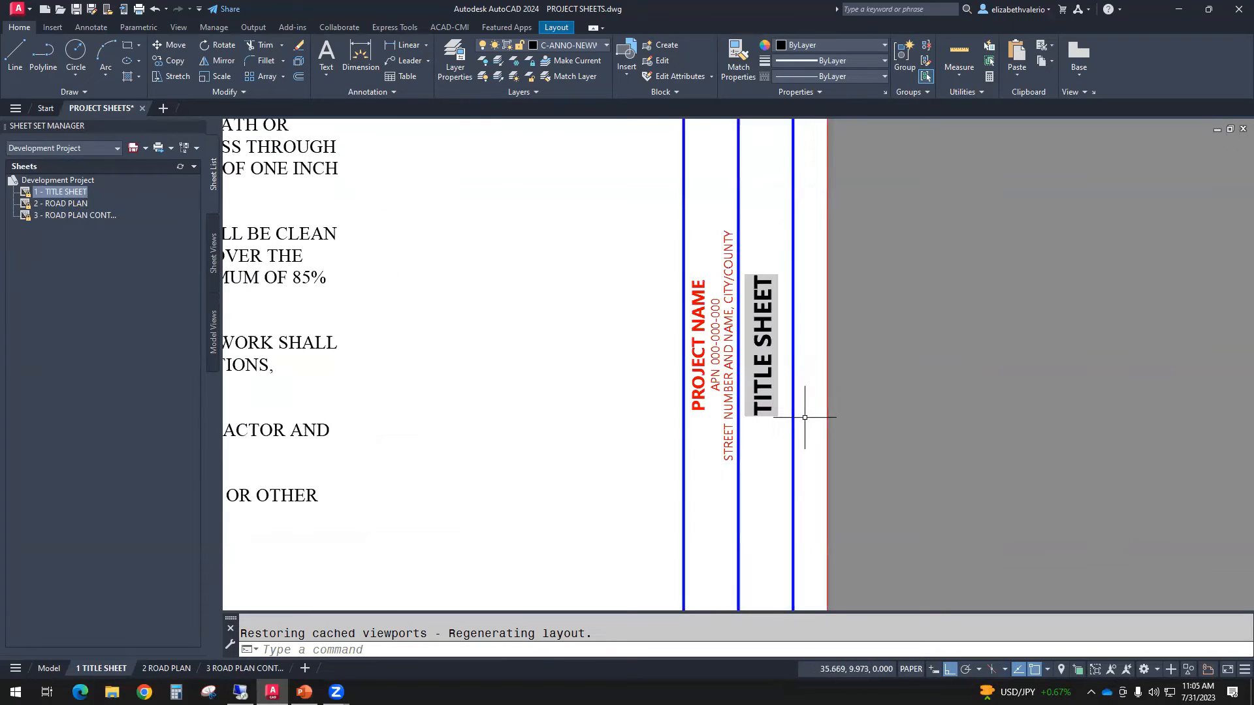
pyautogui.click(764, 377)
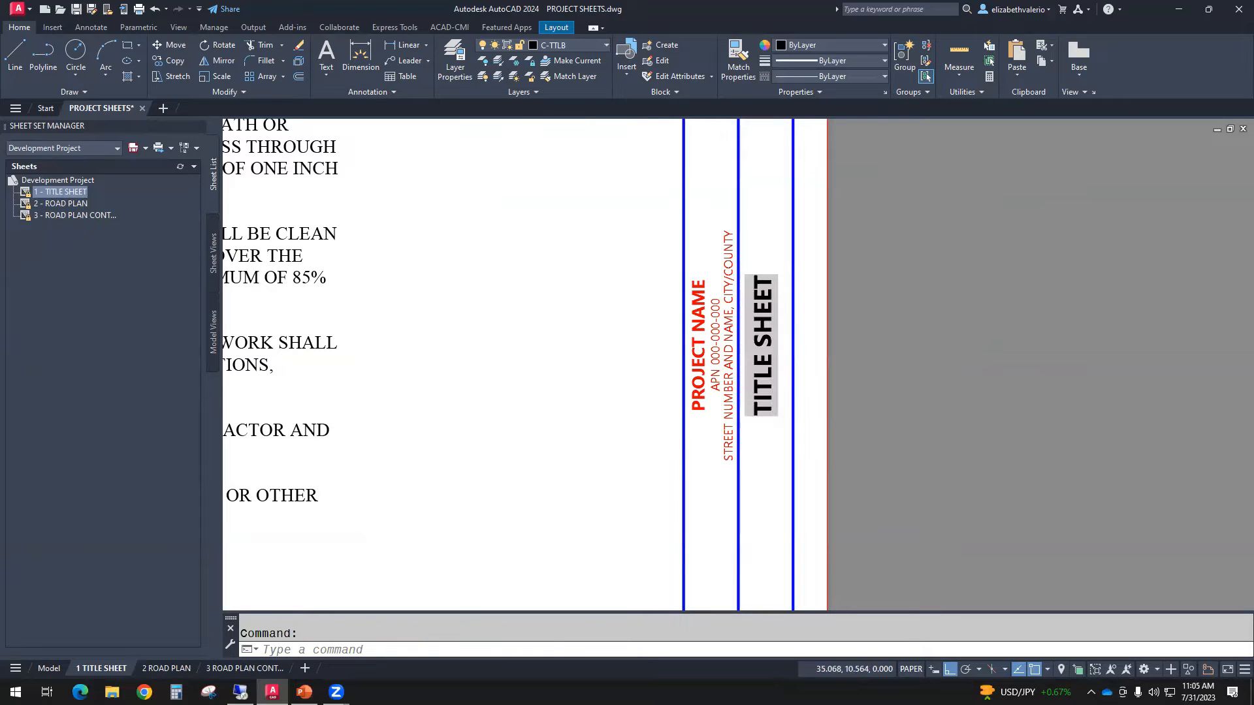
pyautogui.doubleClick(764, 383)
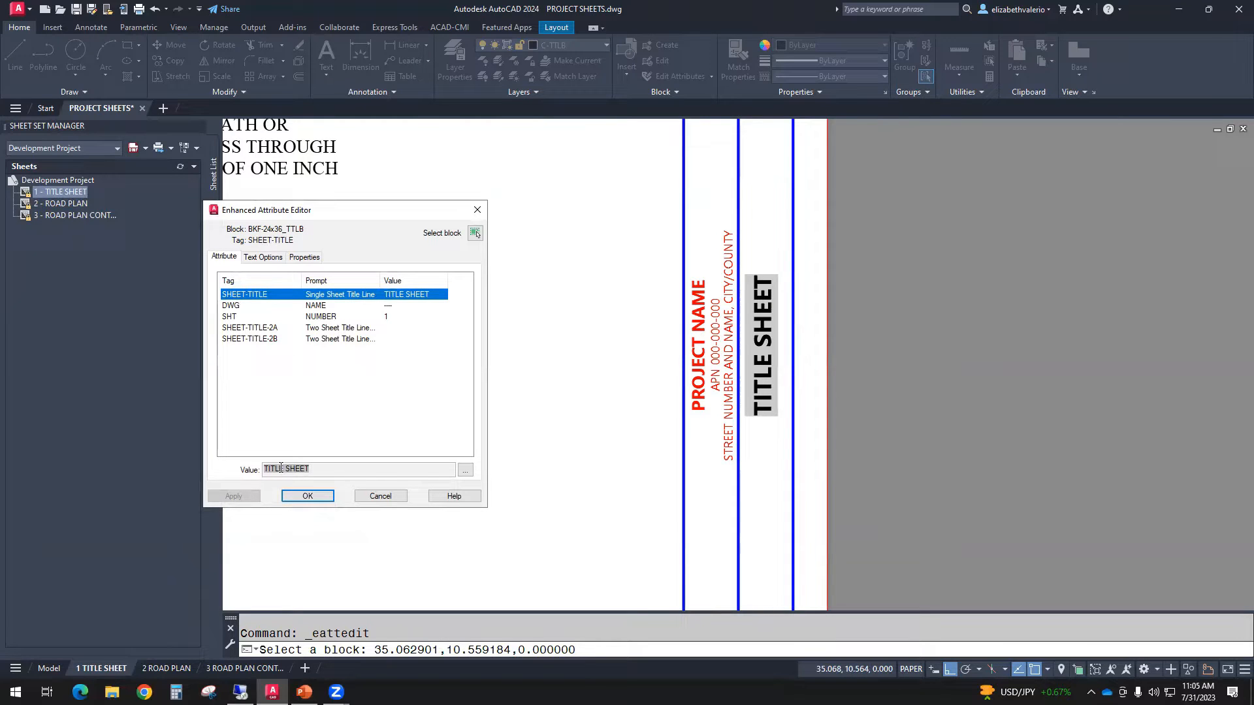
pyautogui.click(465, 470)
pyautogui.rightClick(792, 352)
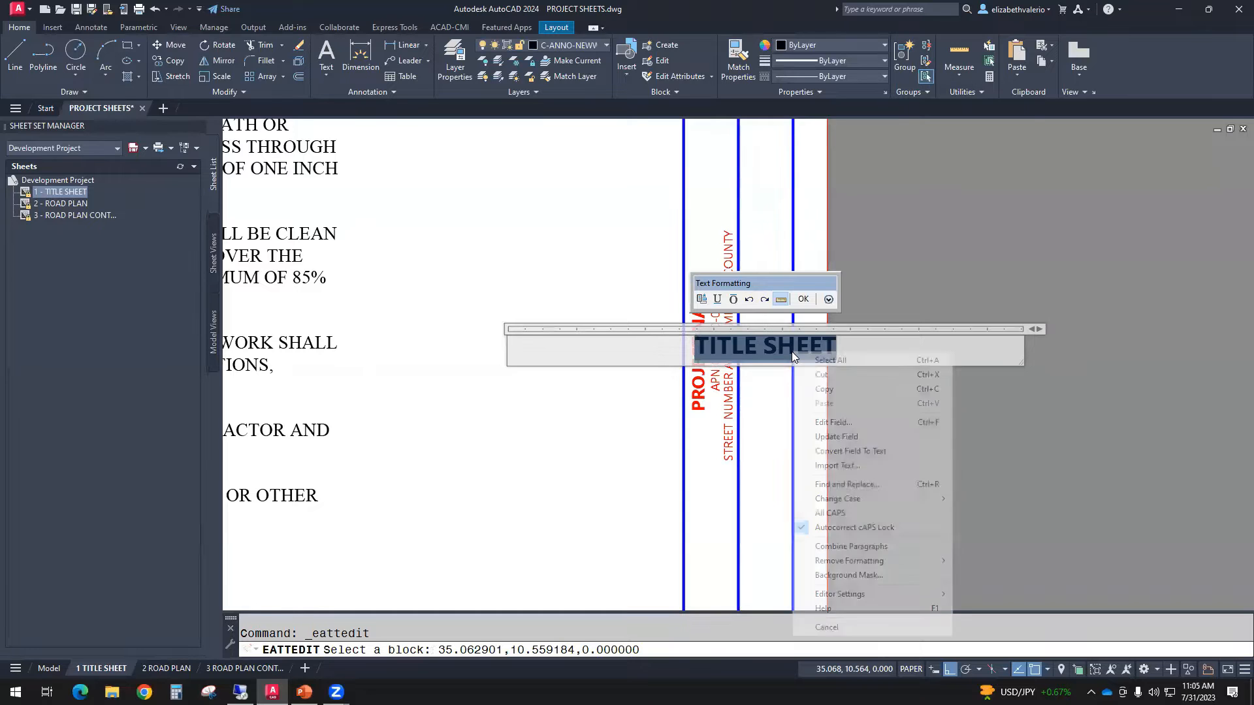
pyautogui.click(841, 424)
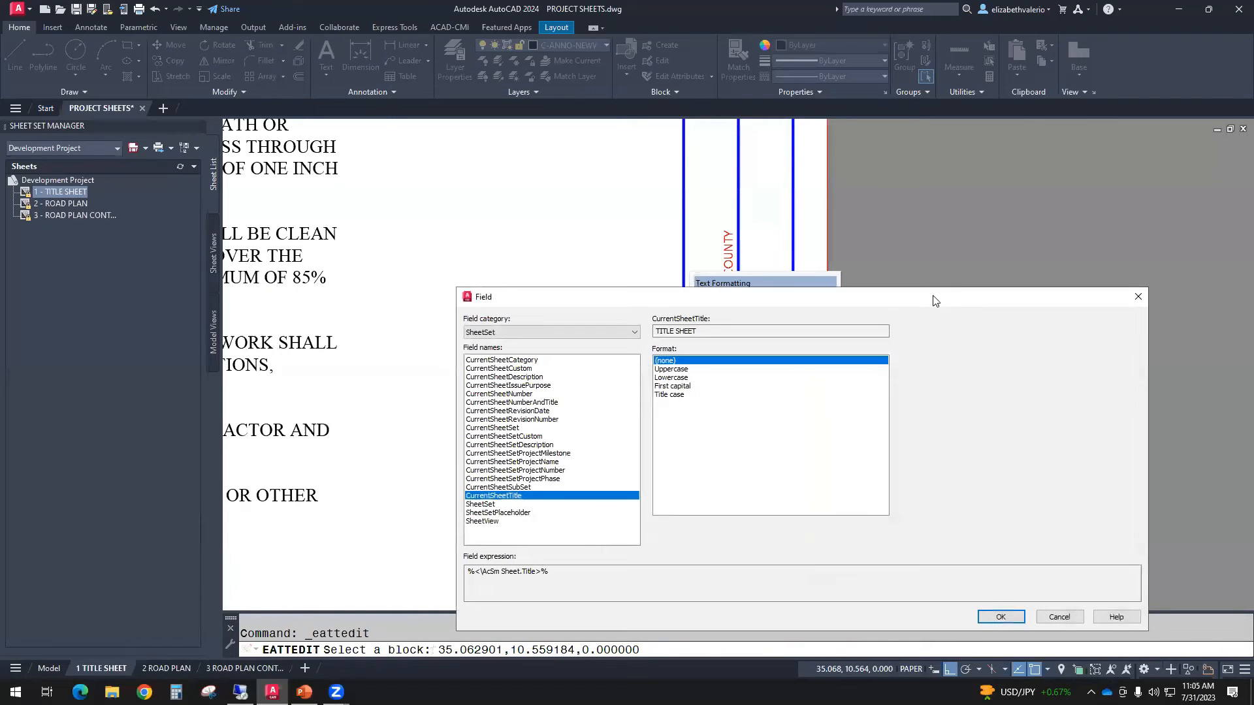
pyautogui.moveTo(915, 301); pyautogui.dragTo(521, 269)
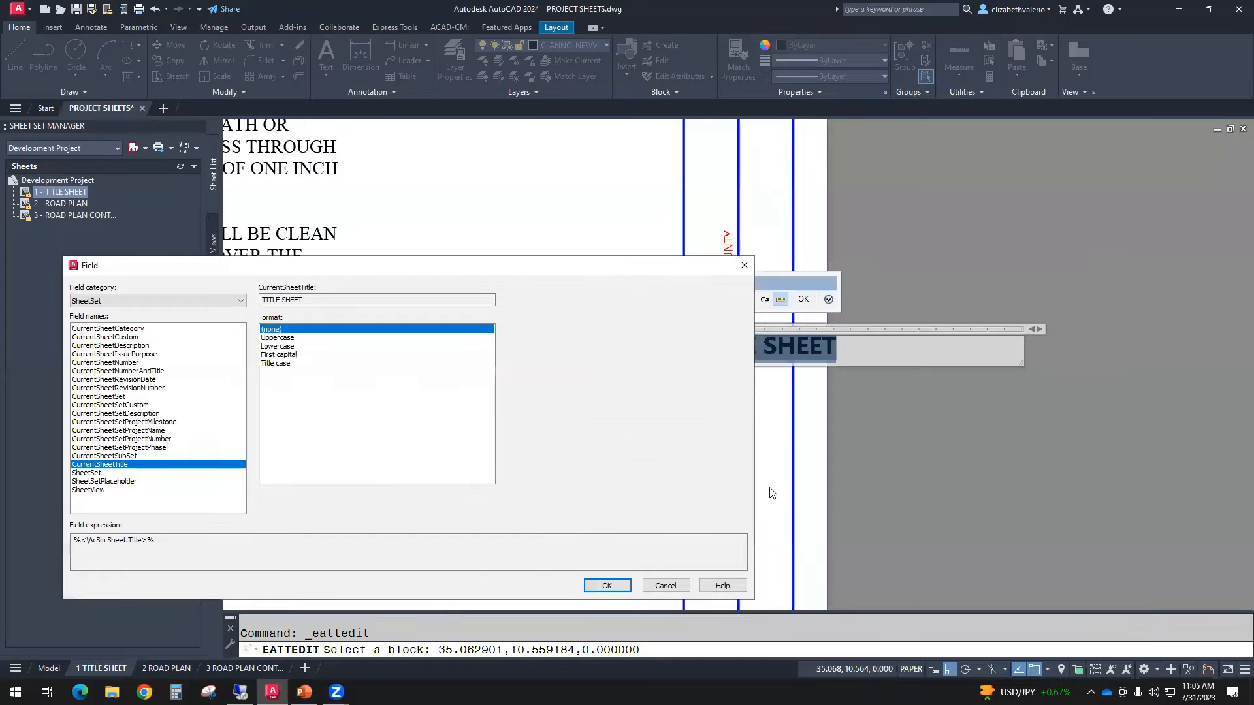
pyautogui.moveTo(754, 452); pyautogui.dragTo(246, 462)
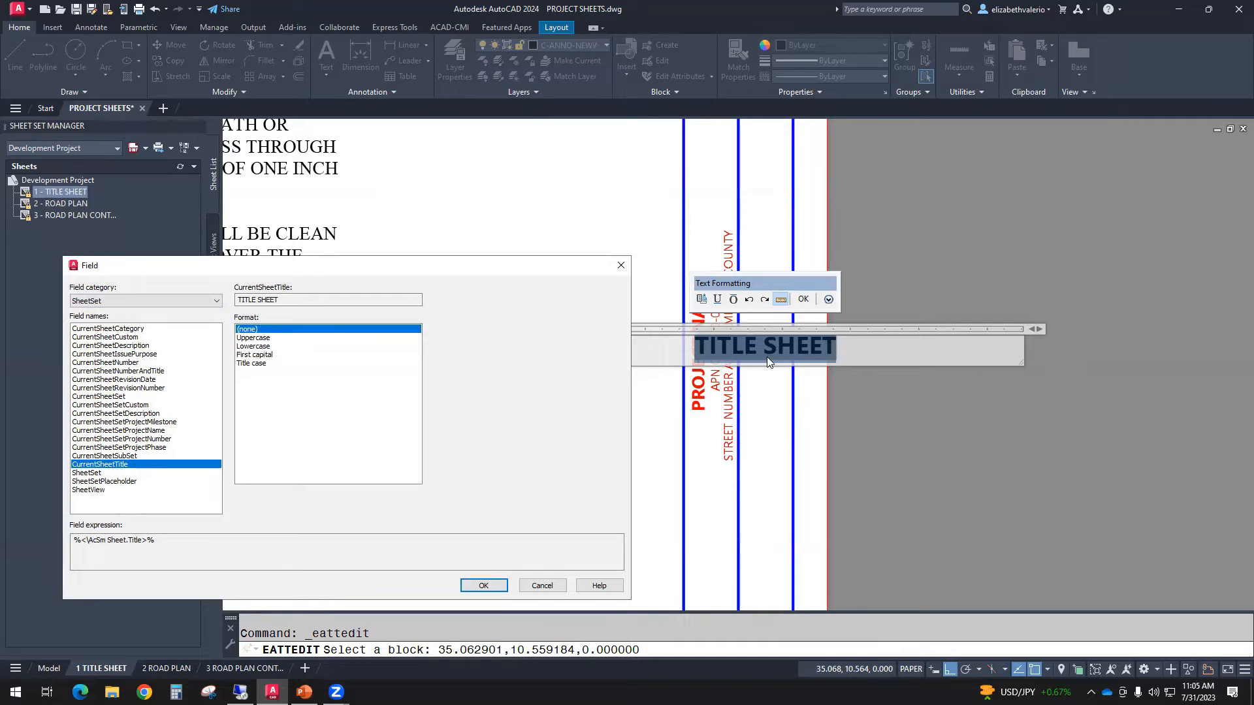
pyautogui.click(542, 586)
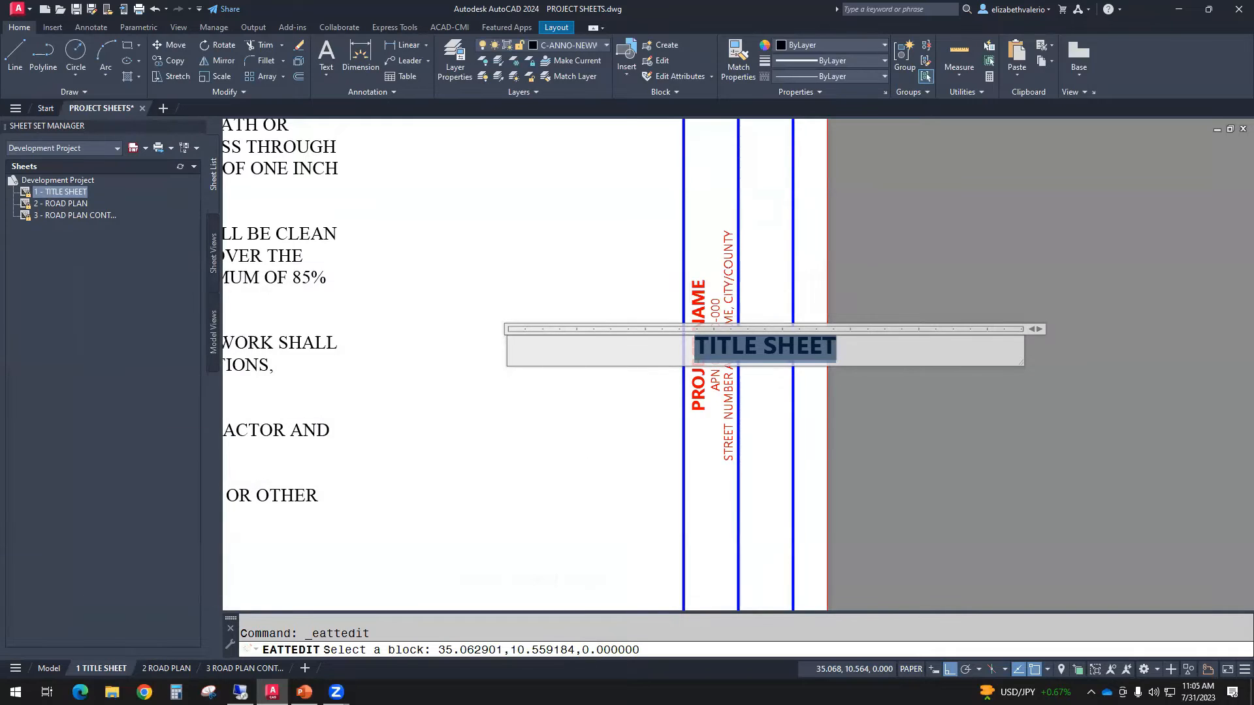
# Rename sheet 1 to TITLE PAGE, keeping its layout name matched to the sheet title with the number prefix.
pyautogui.click(390, 497)
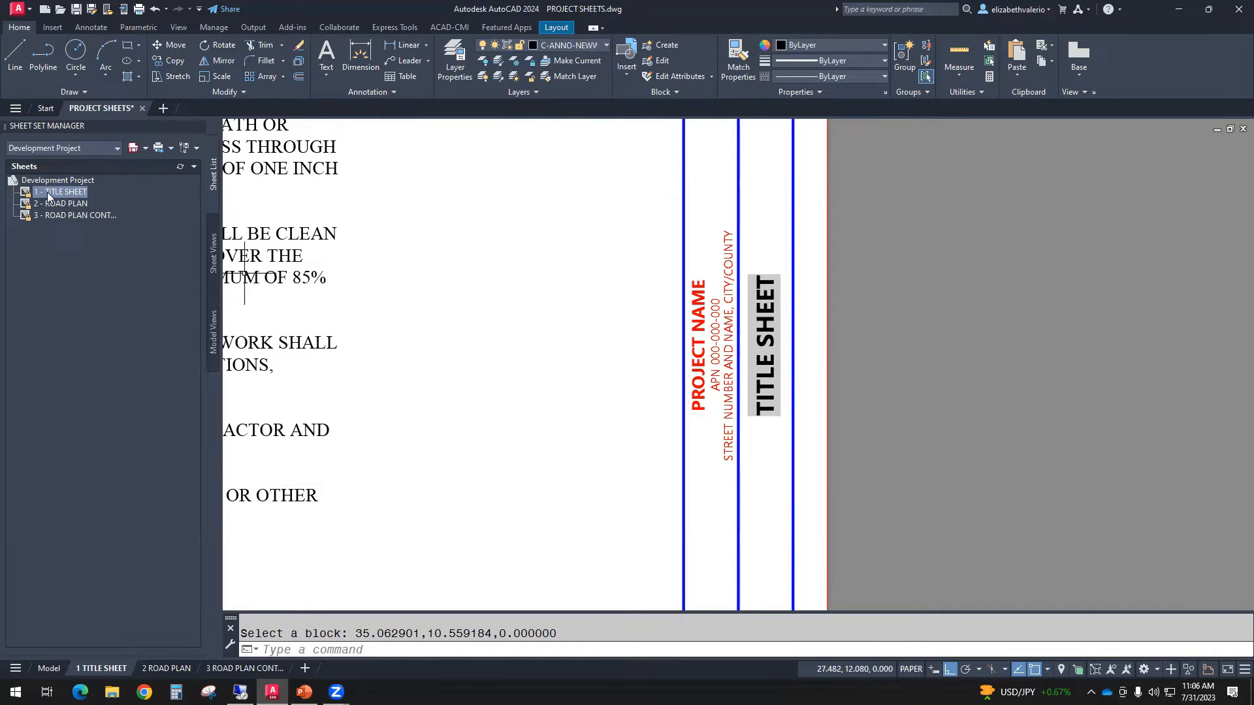
pyautogui.rightClick(79, 196)
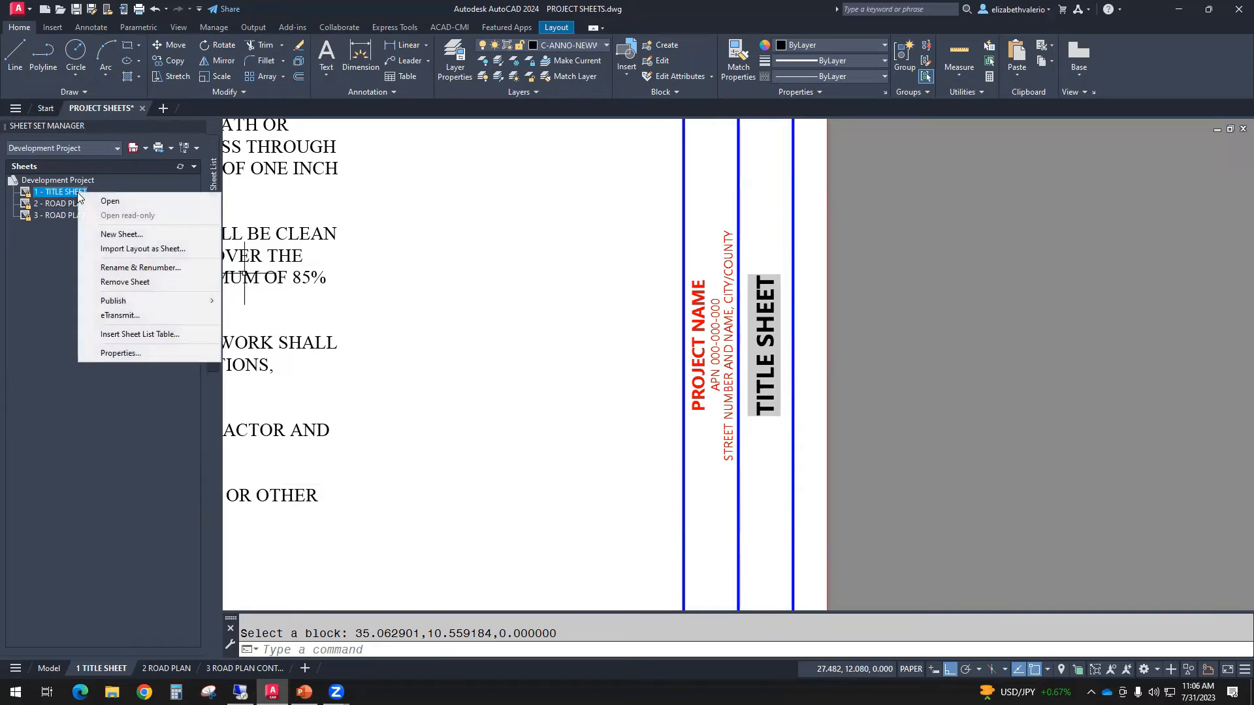
pyautogui.click(116, 268)
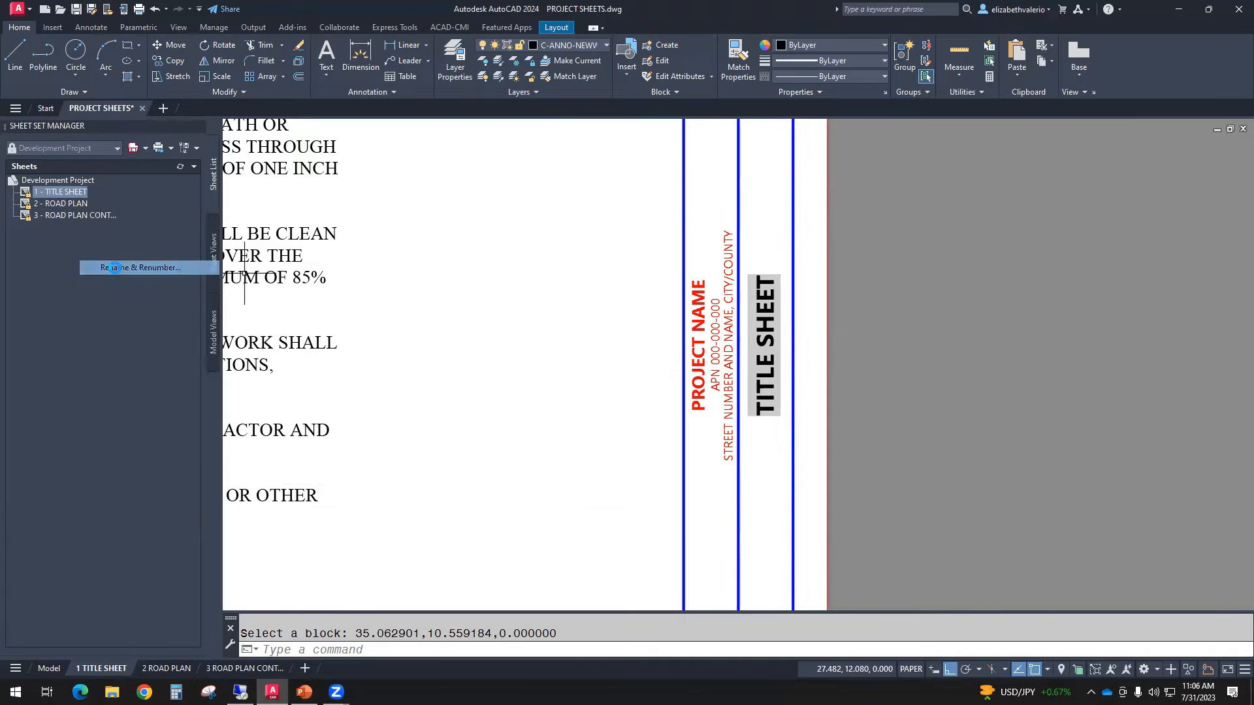
pyautogui.moveTo(572, 271); pyautogui.dragTo(621, 272)
pyautogui.write('PA')
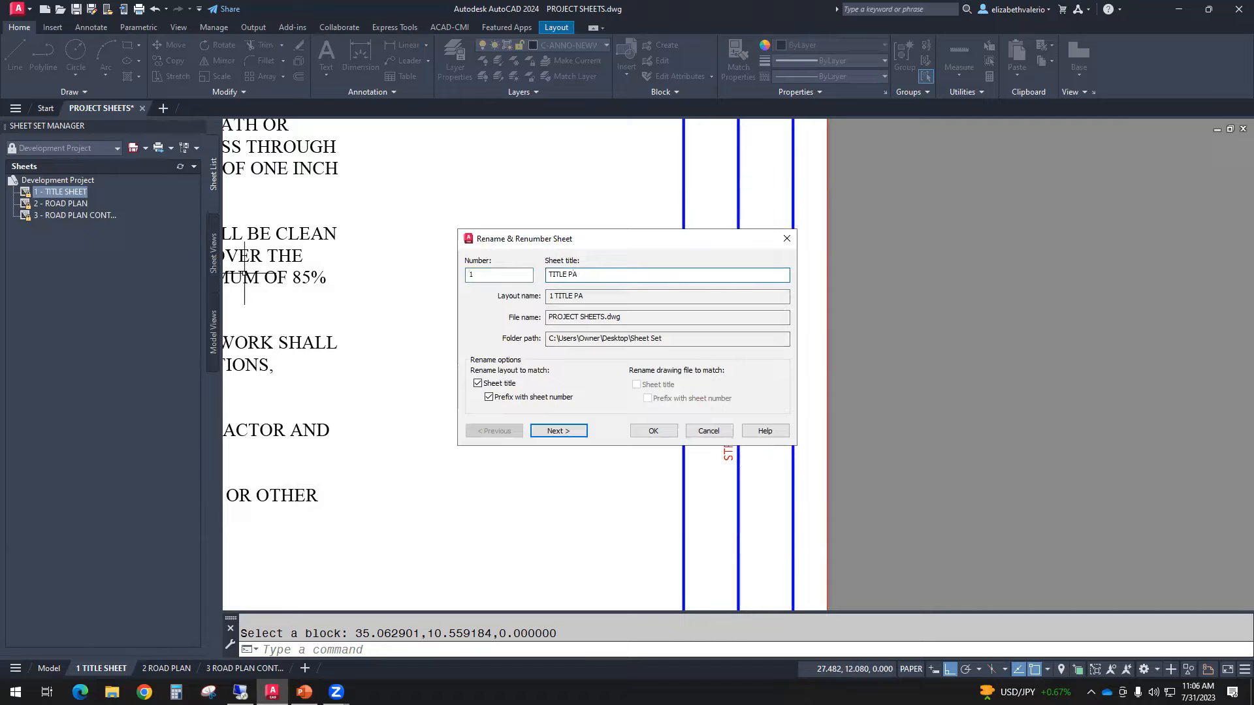
pyautogui.write('GE')
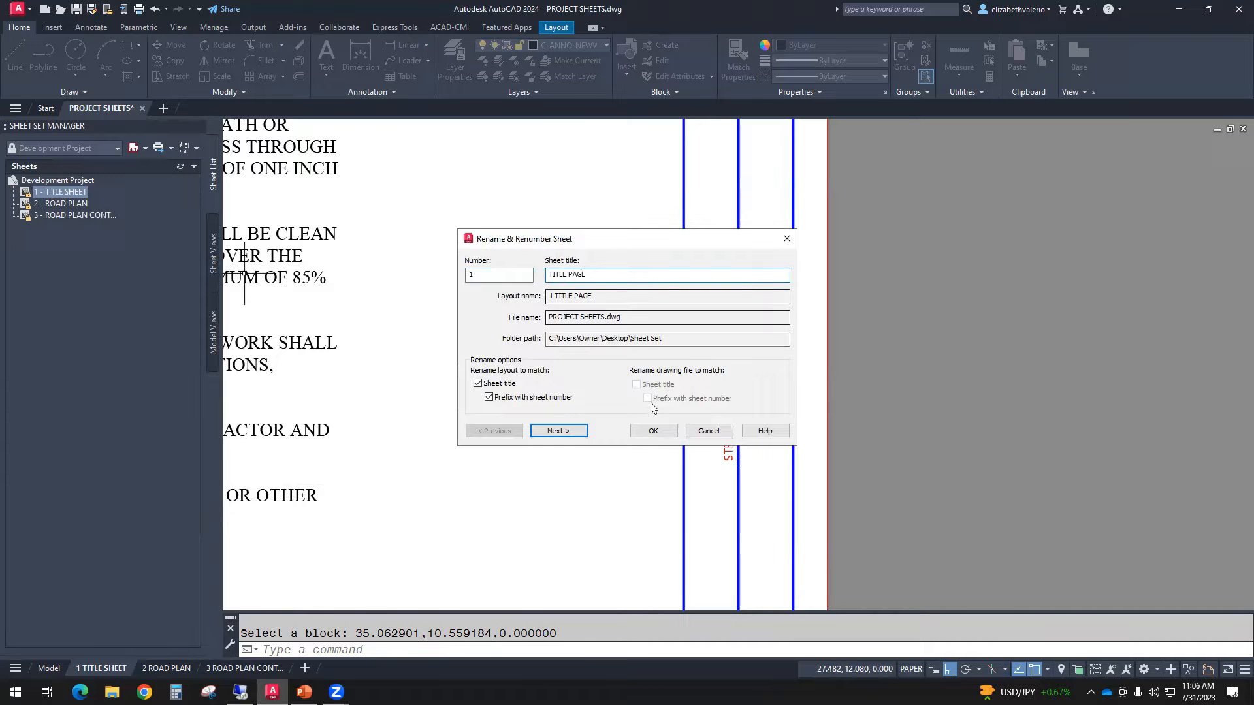
pyautogui.click(653, 431)
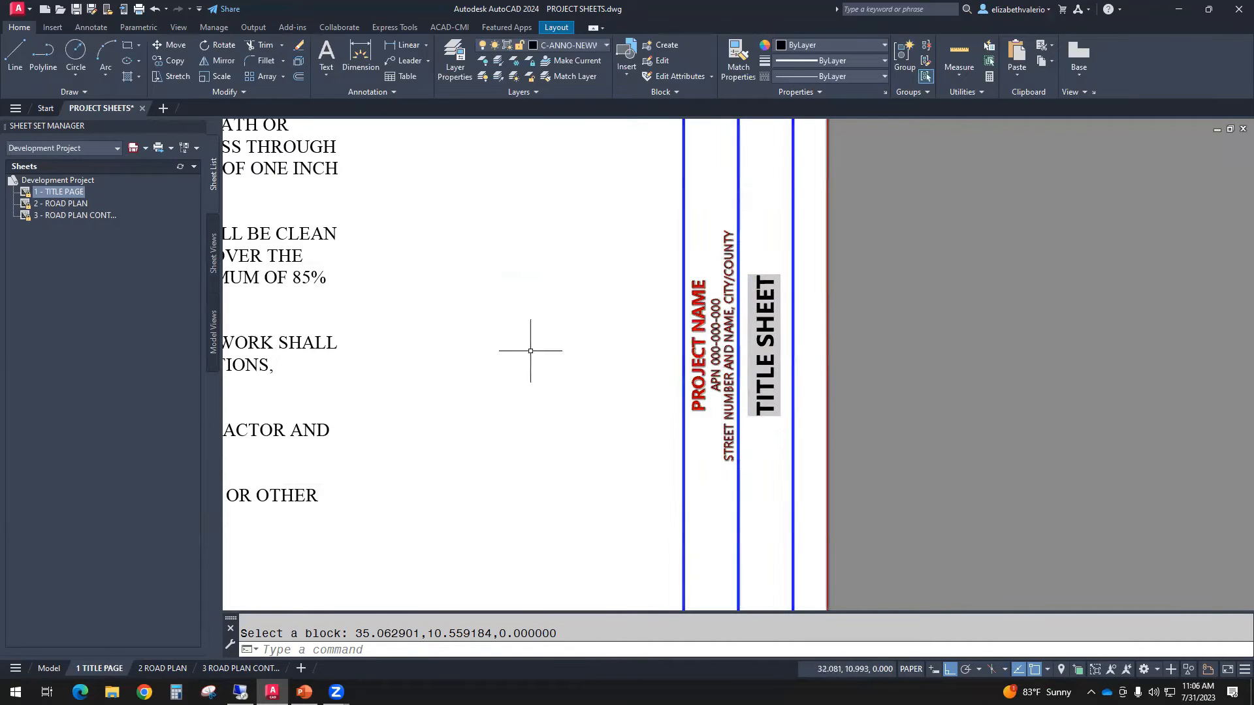
# Regenerate the title page layout to update the sheet title field in its title block.
pyautogui.click(350, 650)
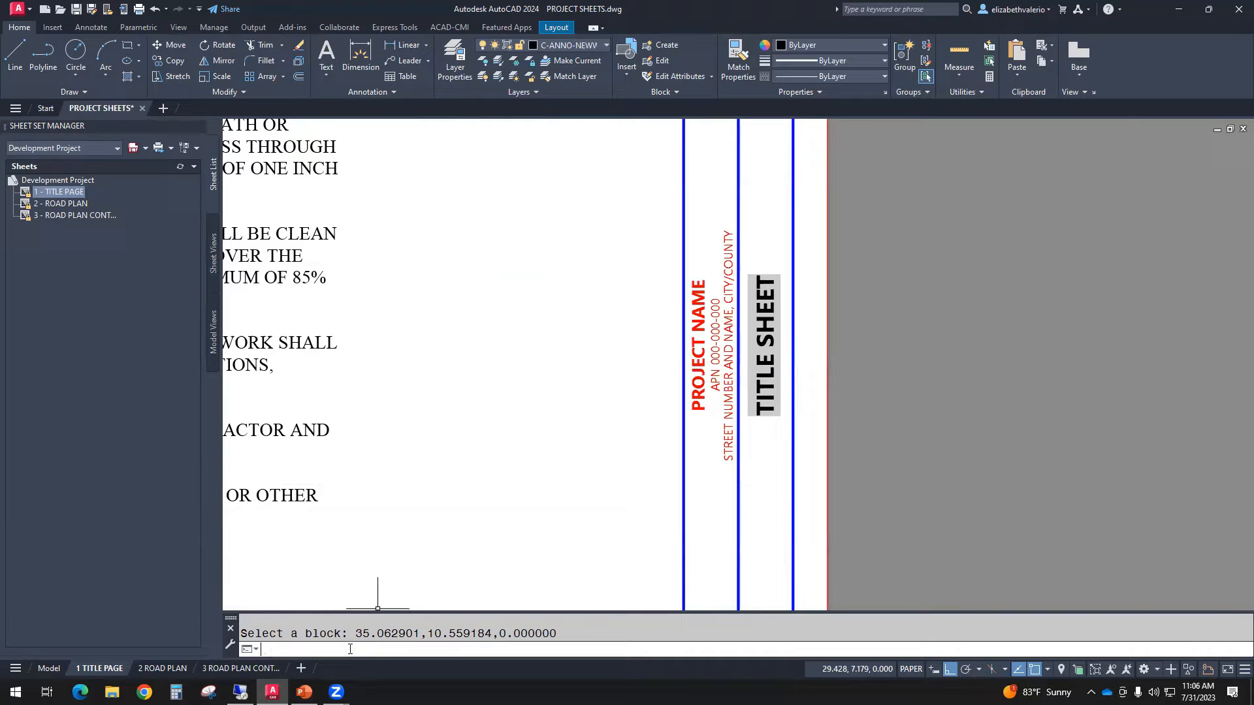
pyautogui.write('REGEN')
pyautogui.press('Return')
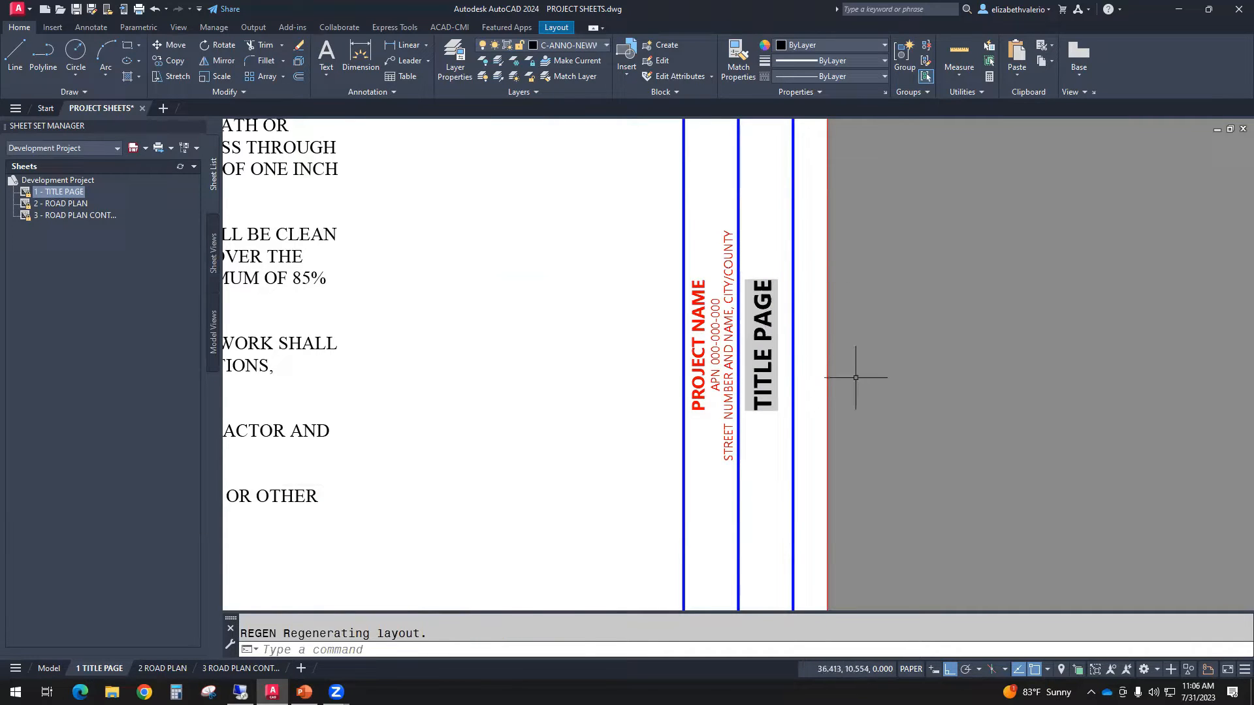
# Examine the Drawing Number box in the title blocks of the TITLE PAGE, ROAD PLAN and ROAD PLAN CONT... layouts.
pyautogui.scroll(-5, 737, 423)
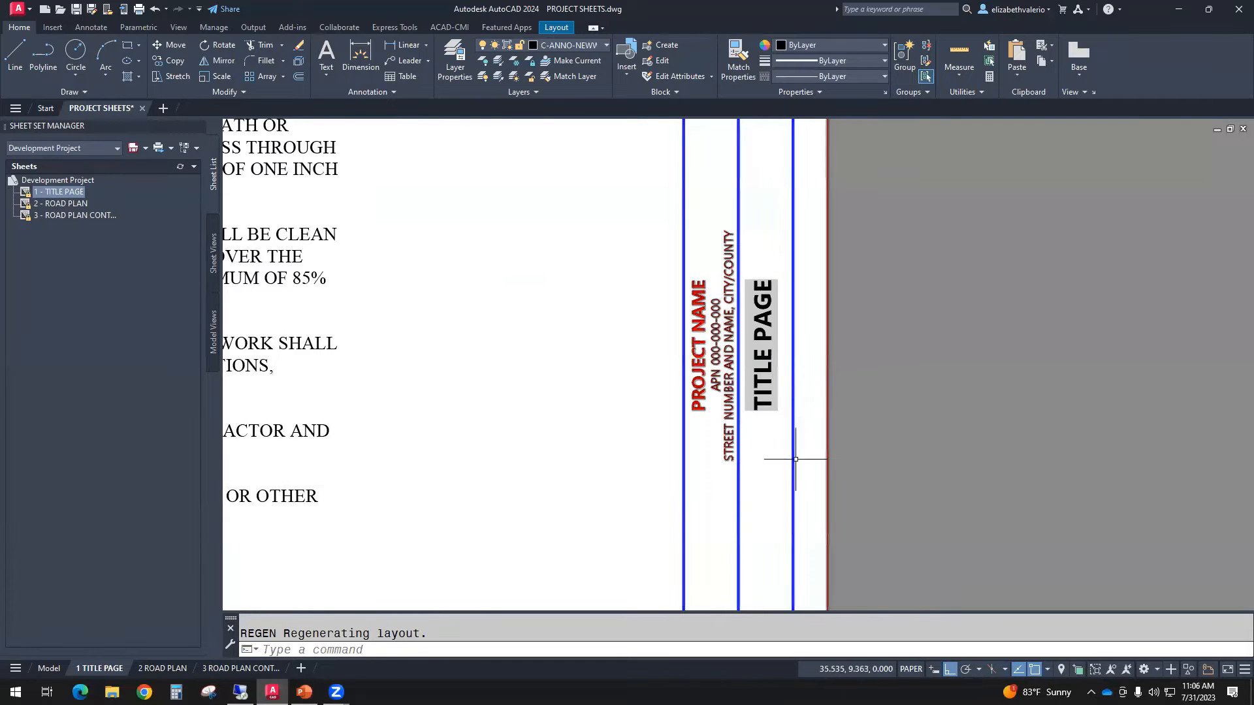
pyautogui.scroll(5, 737, 424)
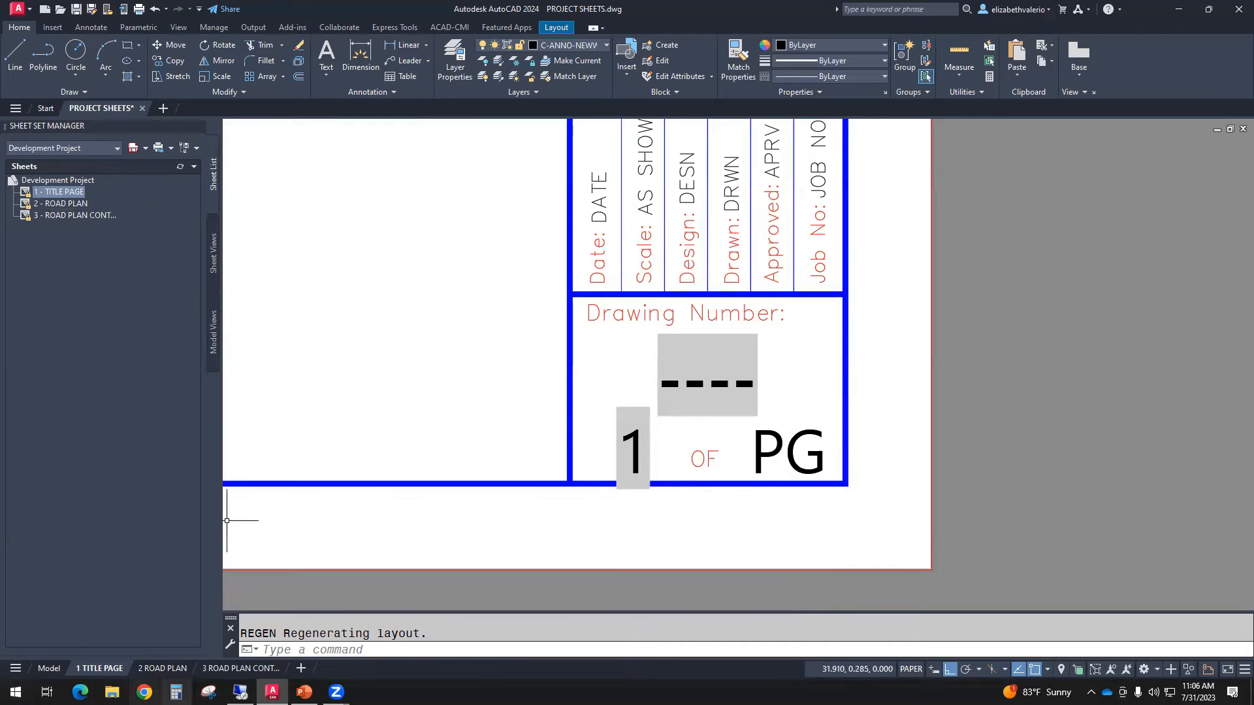
pyautogui.click(175, 662)
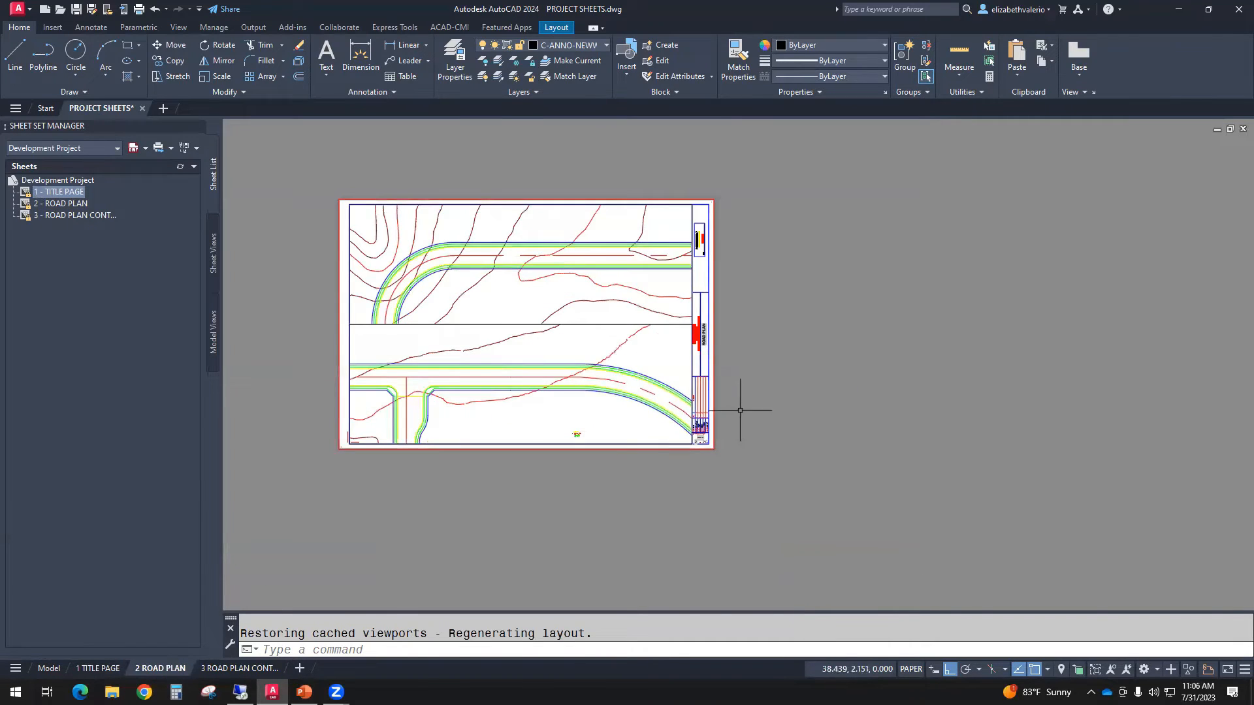
pyautogui.scroll(5, 688, 401)
pyautogui.scroll(4, 687, 405)
pyautogui.scroll(-8, 676, 419)
pyautogui.moveTo(665, 575); pyautogui.dragTo(705, 429, button='middle')
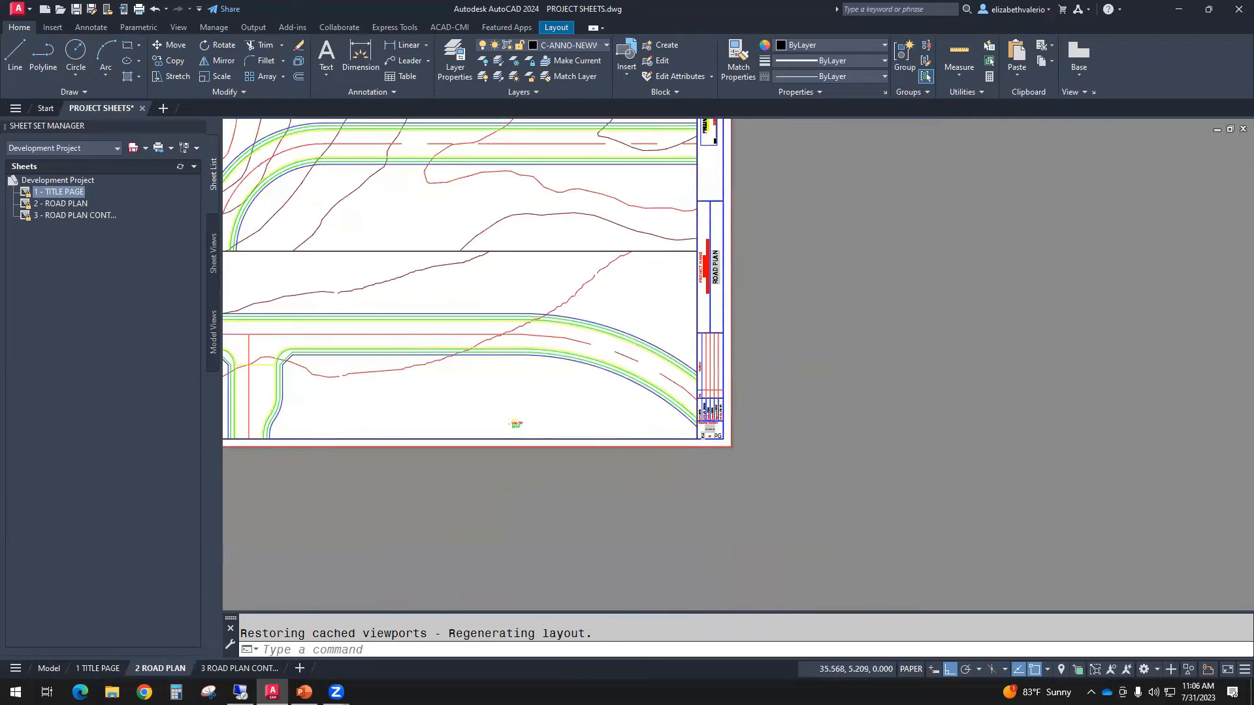
pyautogui.scroll(8, 706, 431)
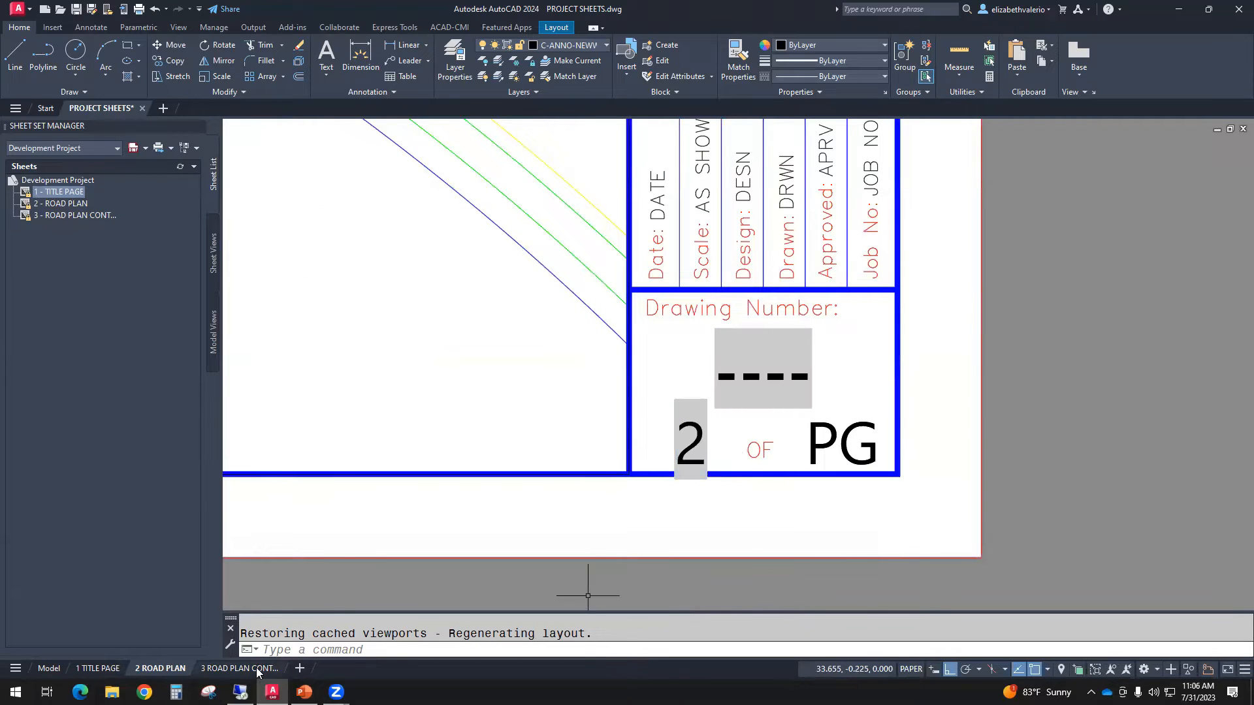
pyautogui.click(256, 668)
pyautogui.moveTo(896, 413); pyautogui.dragTo(546, 400, button='middle')
pyautogui.scroll(6, 672, 440)
pyautogui.moveTo(678, 571)
pyautogui.mouseDown(button='middle')
pyautogui.moveTo(709, 519)
pyautogui.moveTo(709, 362)
pyautogui.mouseUp(button='middle')
pyautogui.scroll(6, 653, 542)
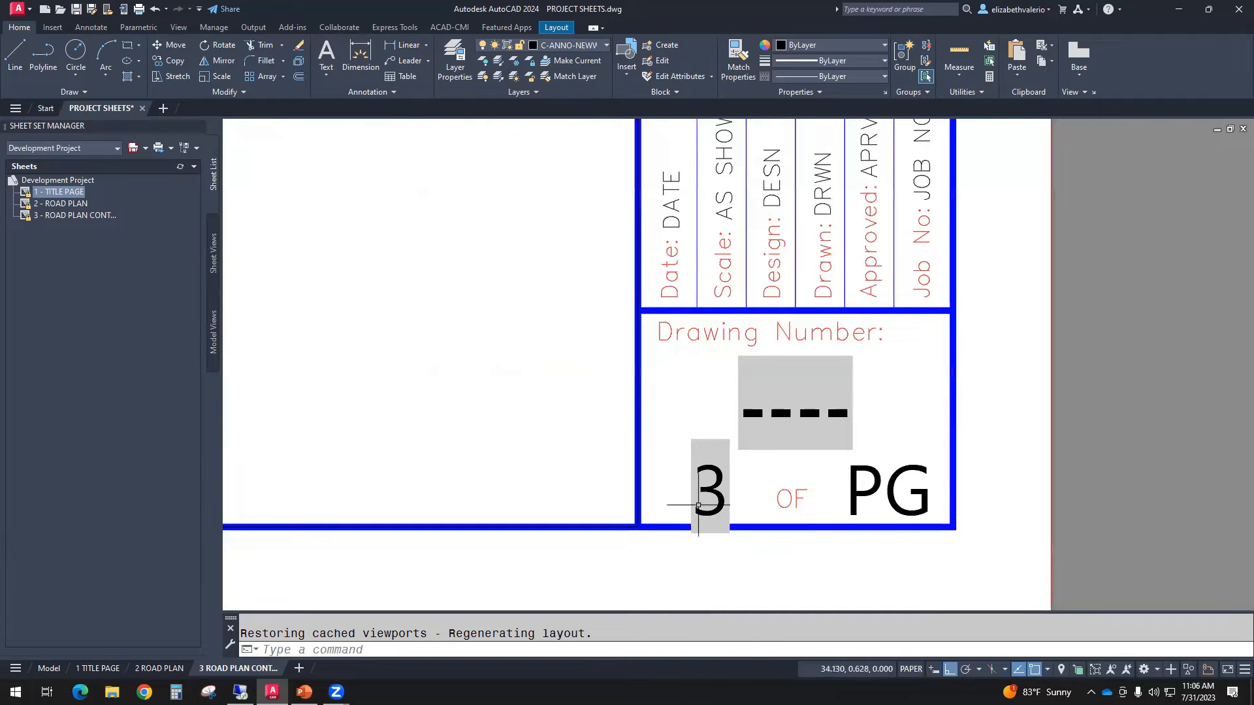
pyautogui.scroll(-6, 825, 540)
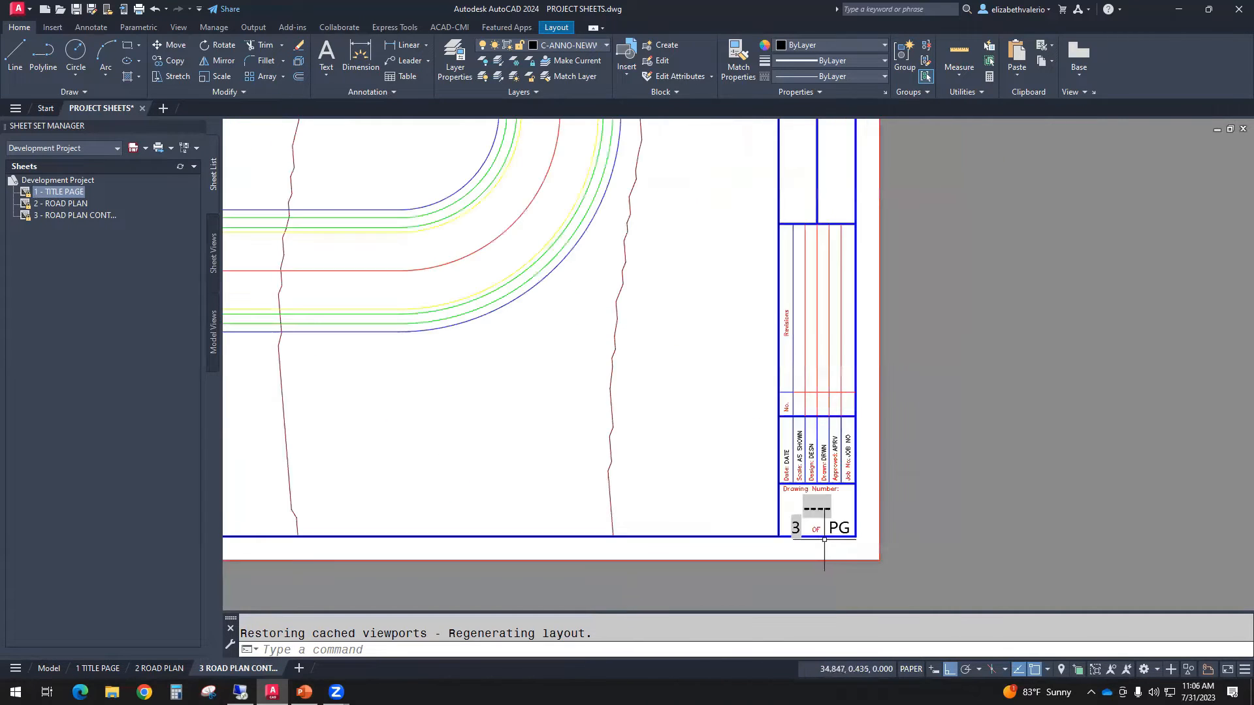
pyautogui.scroll(-2, 889, 337)
pyautogui.moveTo(888, 343)
pyautogui.mouseDown(button='middle')
pyautogui.moveTo(904, 650)
pyautogui.moveTo(903, 335)
pyautogui.mouseUp(button='middle')
pyautogui.scroll(4, 880, 437)
pyautogui.scroll(2, 880, 436)
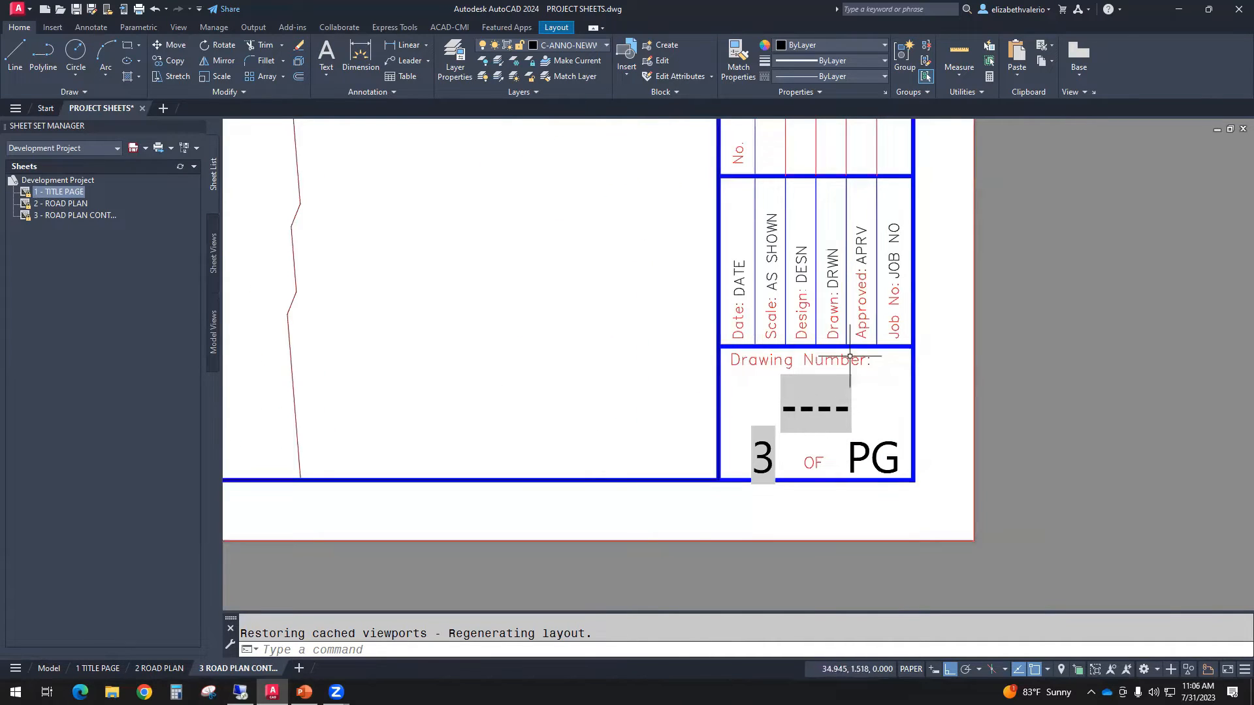
# Examine the field behind the DWG attribute in the third layout's title block, then close the field and attribute settings without changes.
pyautogui.moveTo(572, 393); pyautogui.dragTo(768, 451, button='middle')
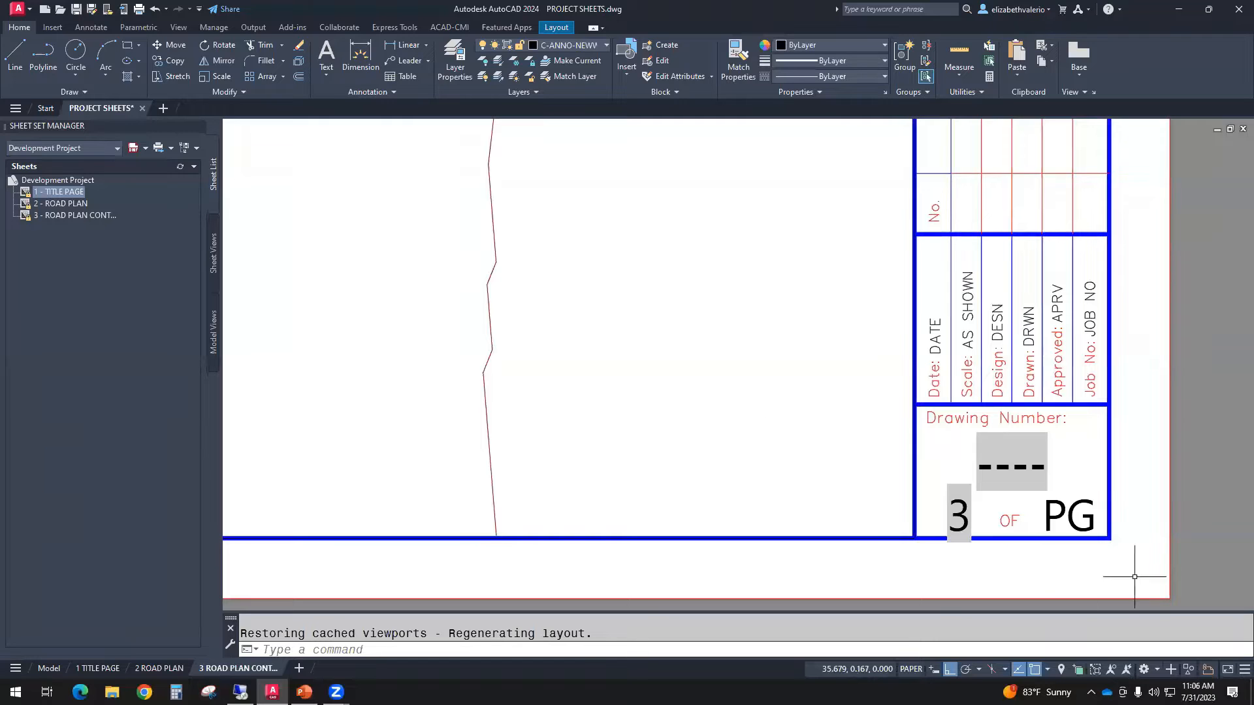
pyautogui.doubleClick(1003, 466)
pyautogui.moveTo(349, 212); pyautogui.dragTo(535, 188)
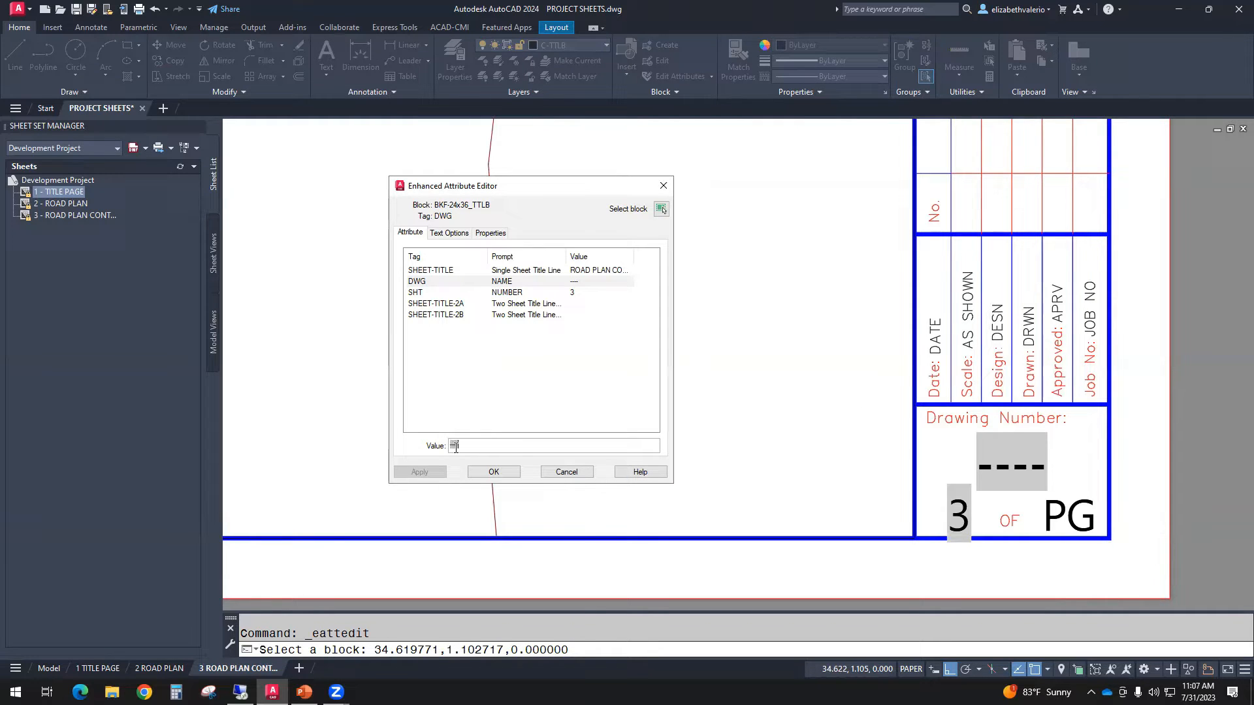
pyautogui.doubleClick(456, 447)
pyautogui.rightClick(455, 449)
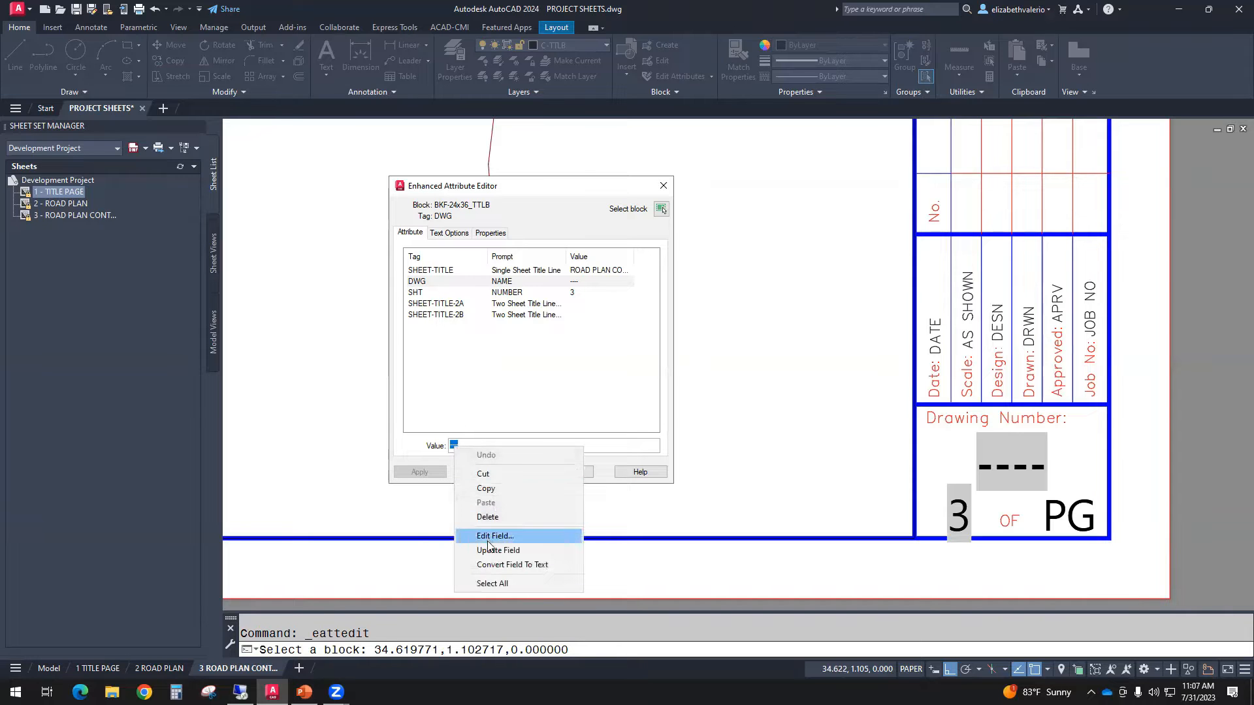
pyautogui.click(491, 537)
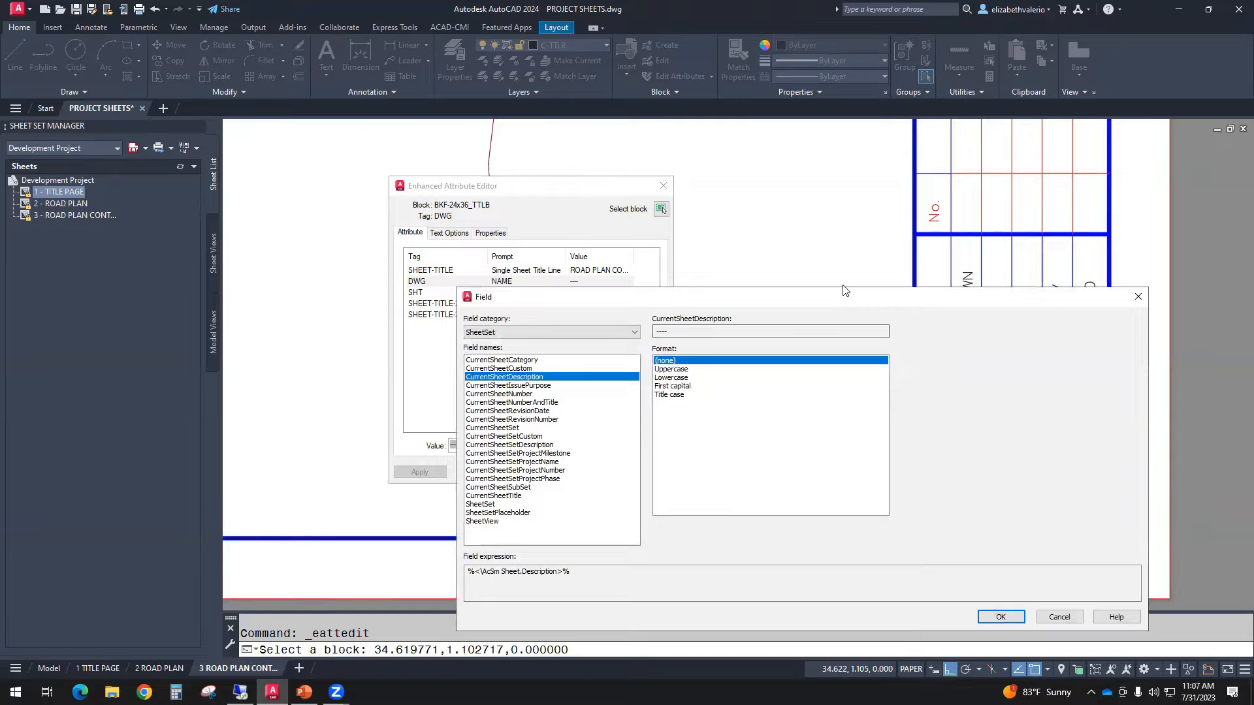
pyautogui.moveTo(843, 290); pyautogui.dragTo(575, 38)
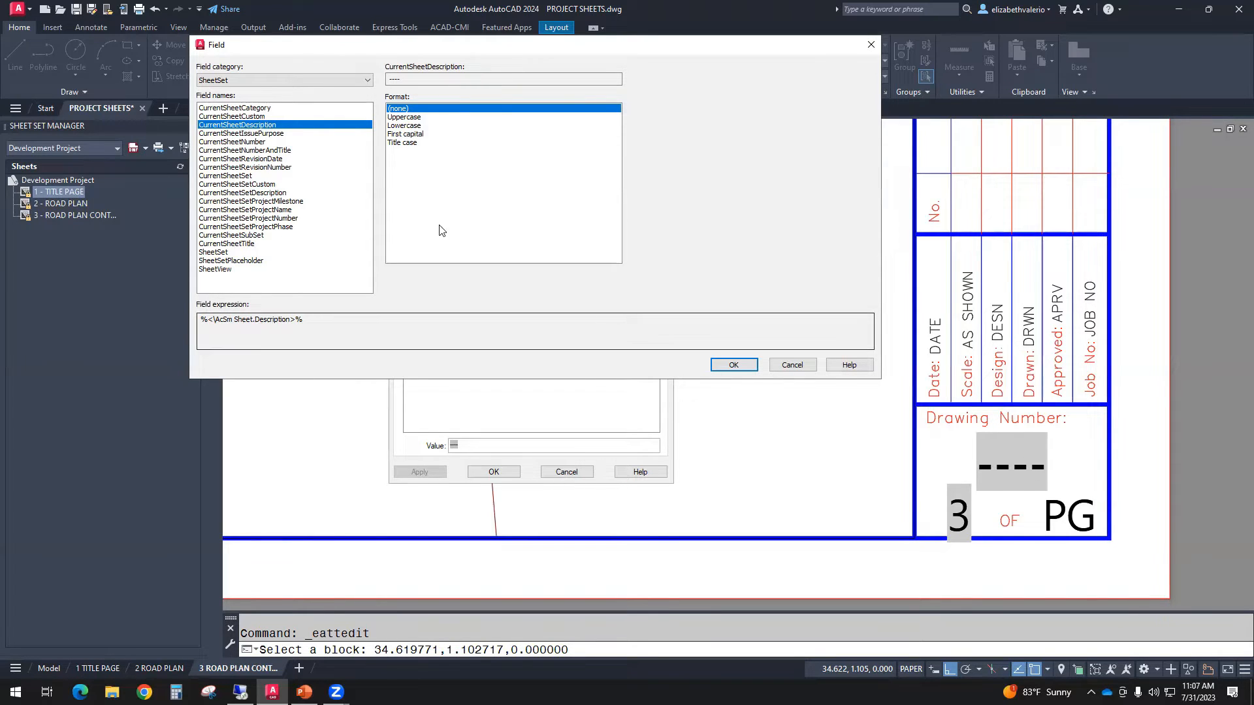
pyautogui.click(803, 364)
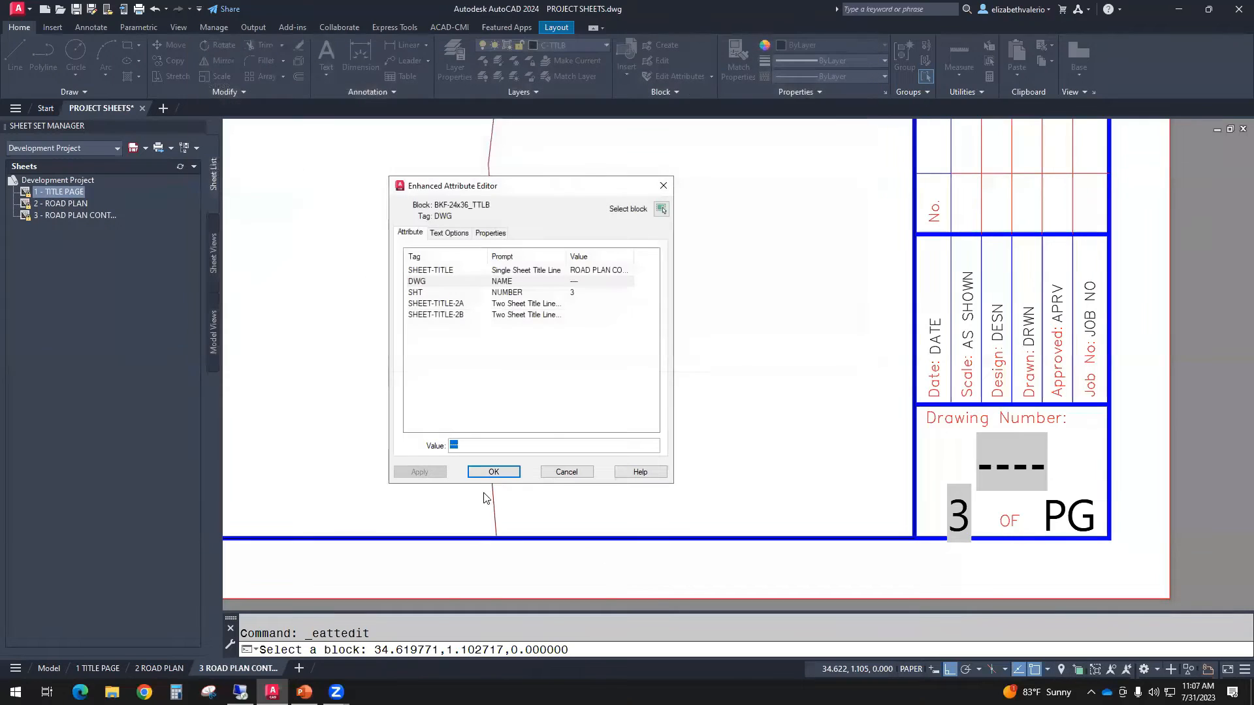
pyautogui.click(564, 472)
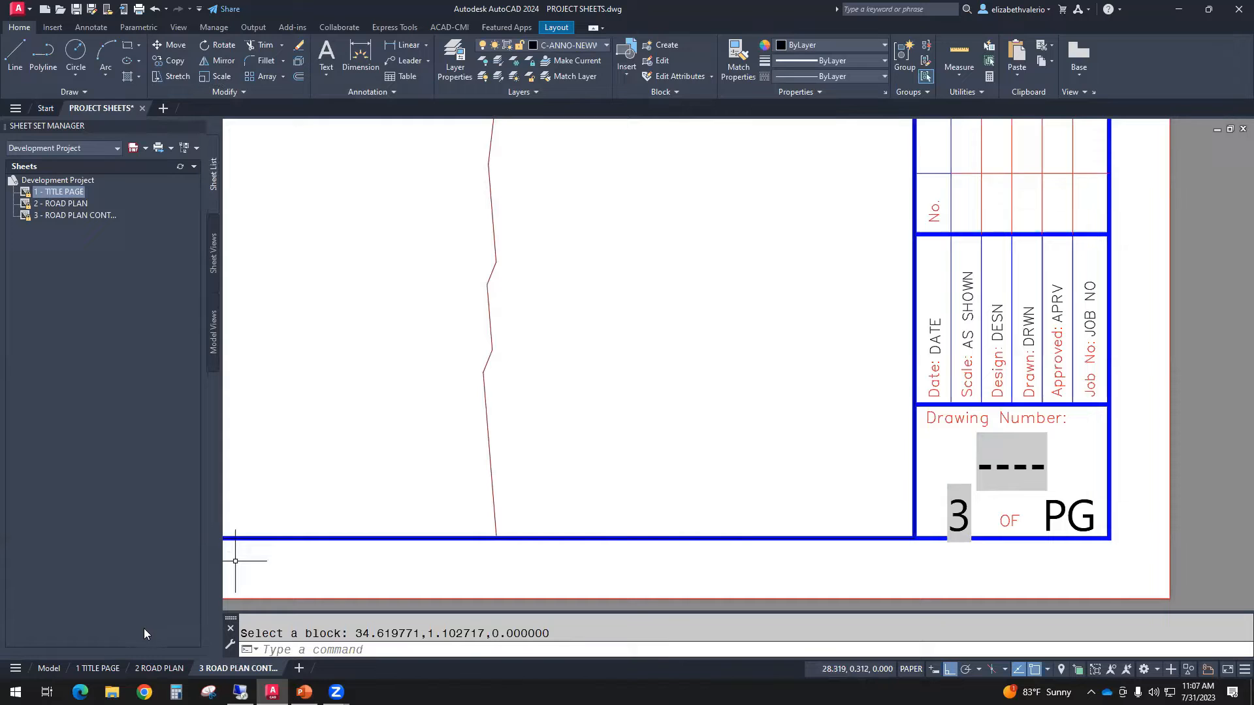
# Set the TITLE PAGE sheet's description to C1.0 and regenerate its layout to update the drawing number field.
pyautogui.click(97, 668)
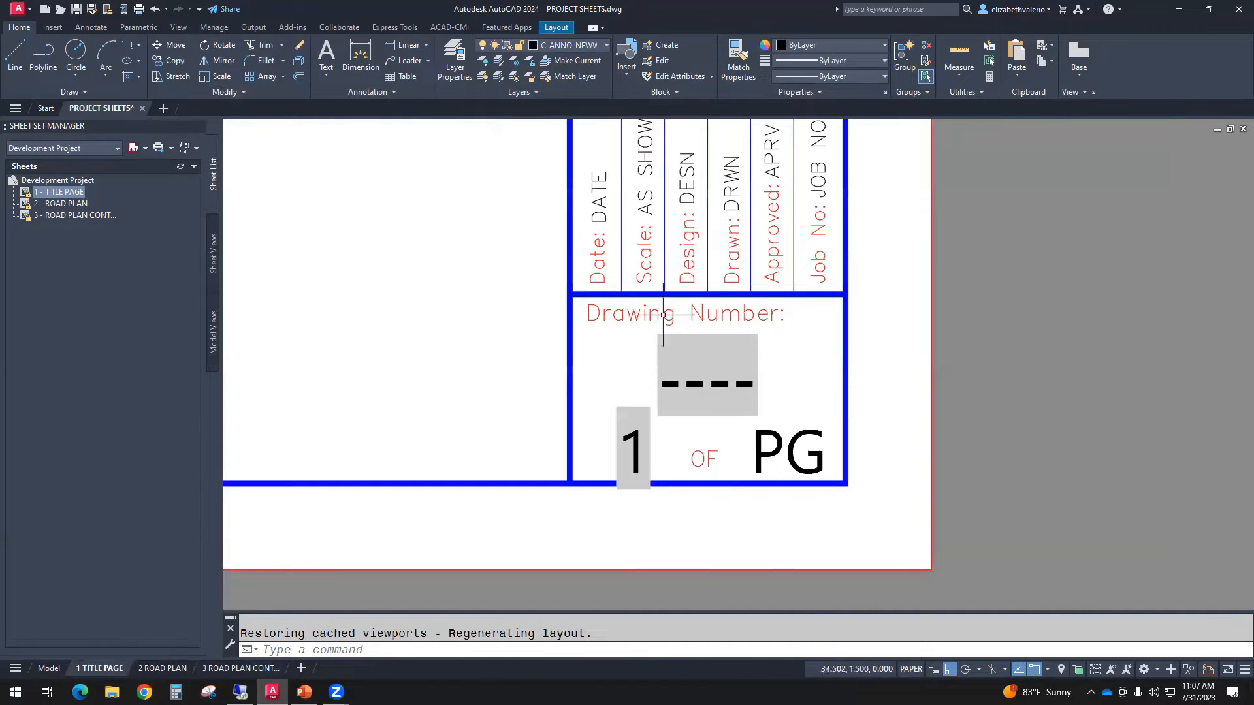
pyautogui.moveTo(342, 350); pyautogui.dragTo(600, 386, button='middle')
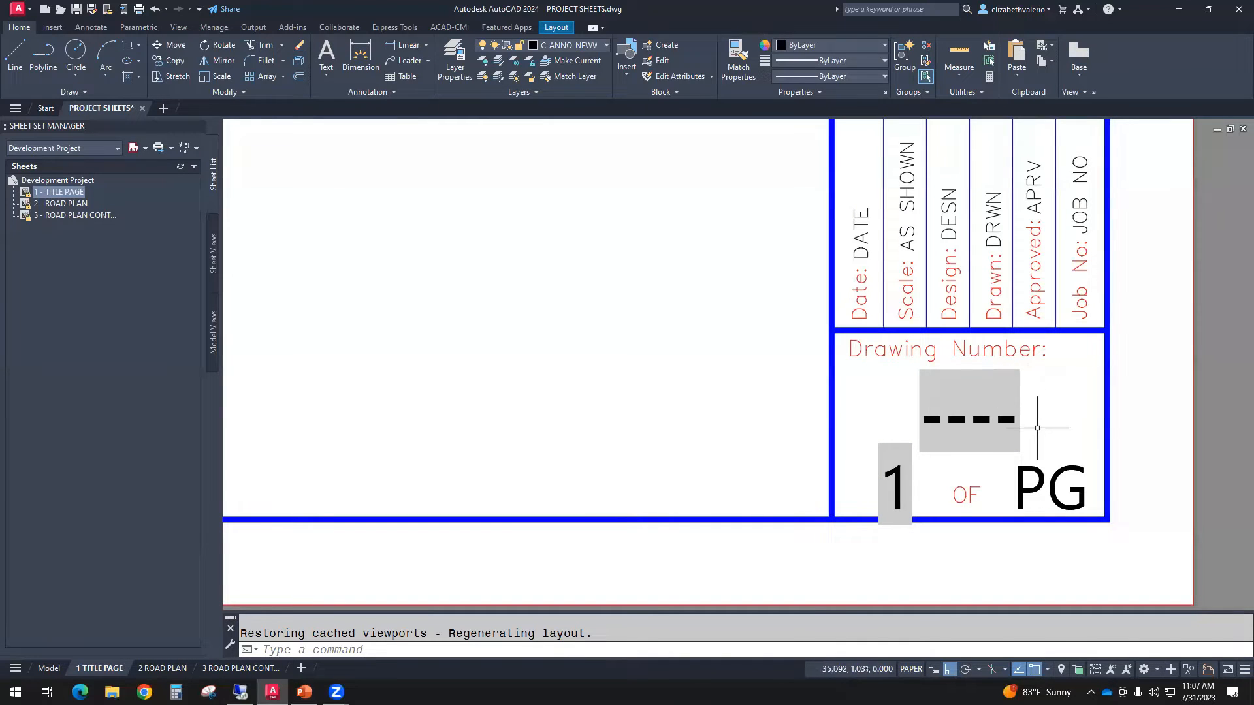
pyautogui.rightClick(55, 194)
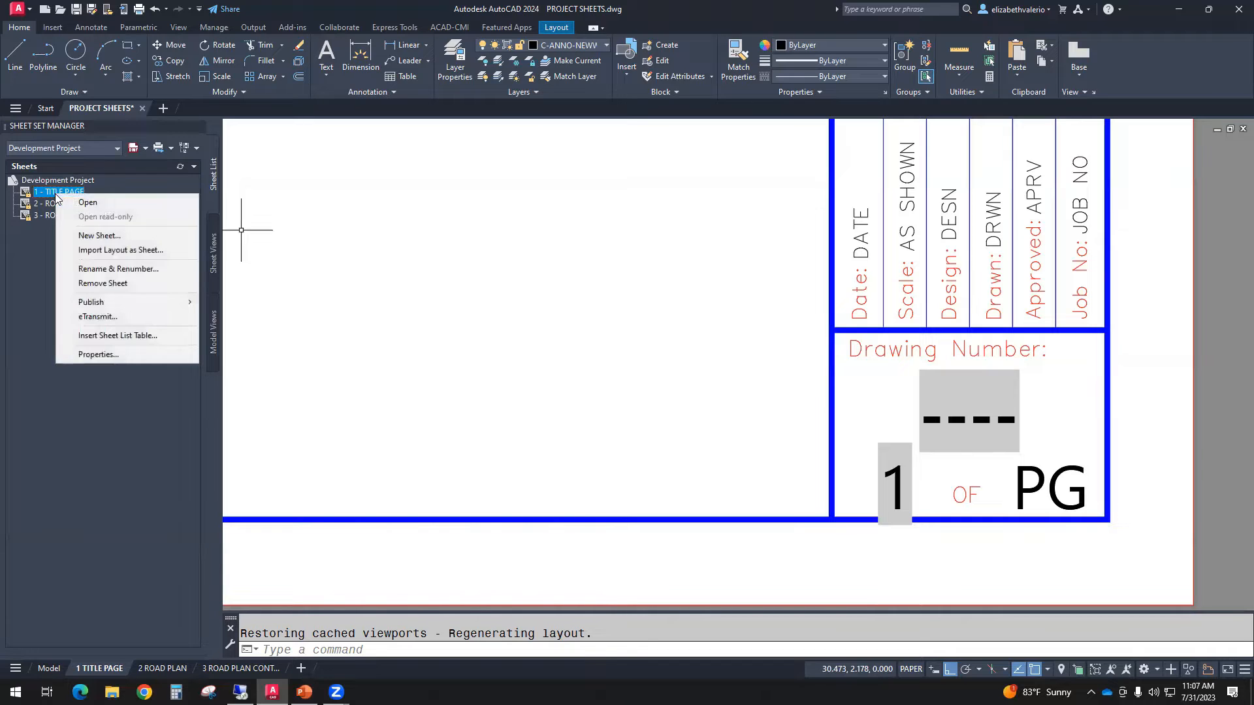
pyautogui.click(96, 355)
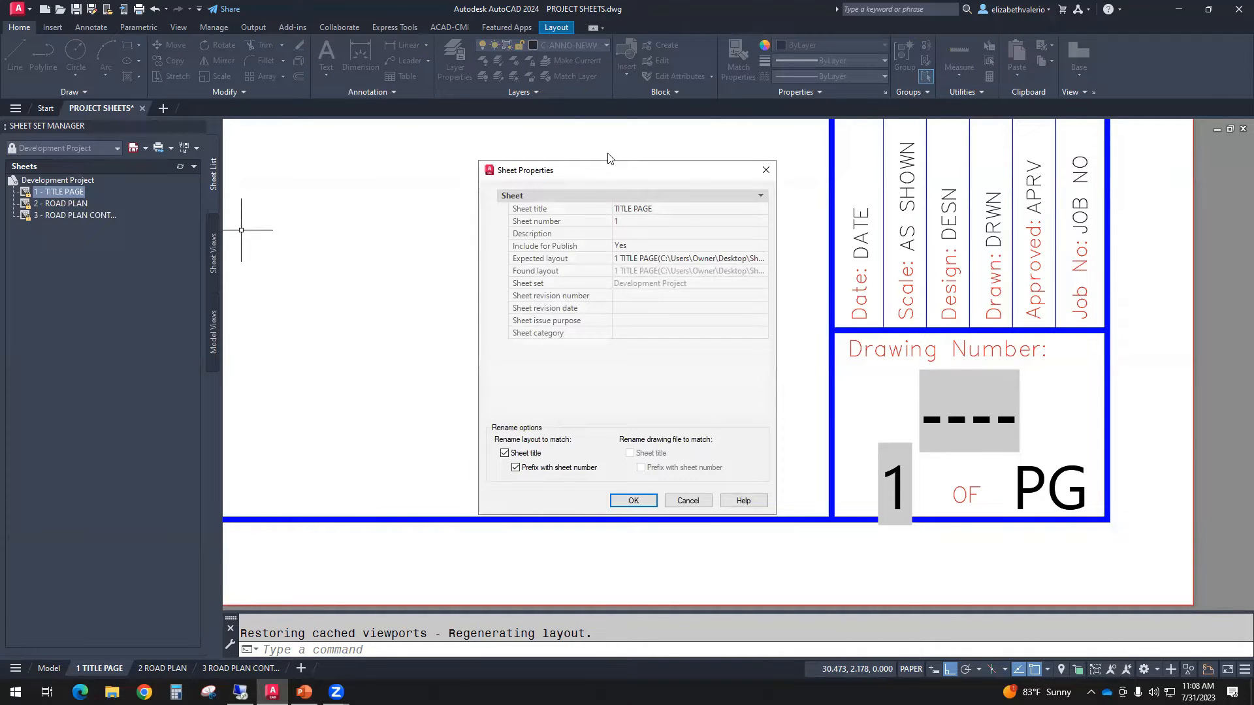
pyautogui.moveTo(607, 159); pyautogui.dragTo(528, 162)
pyautogui.click(589, 210)
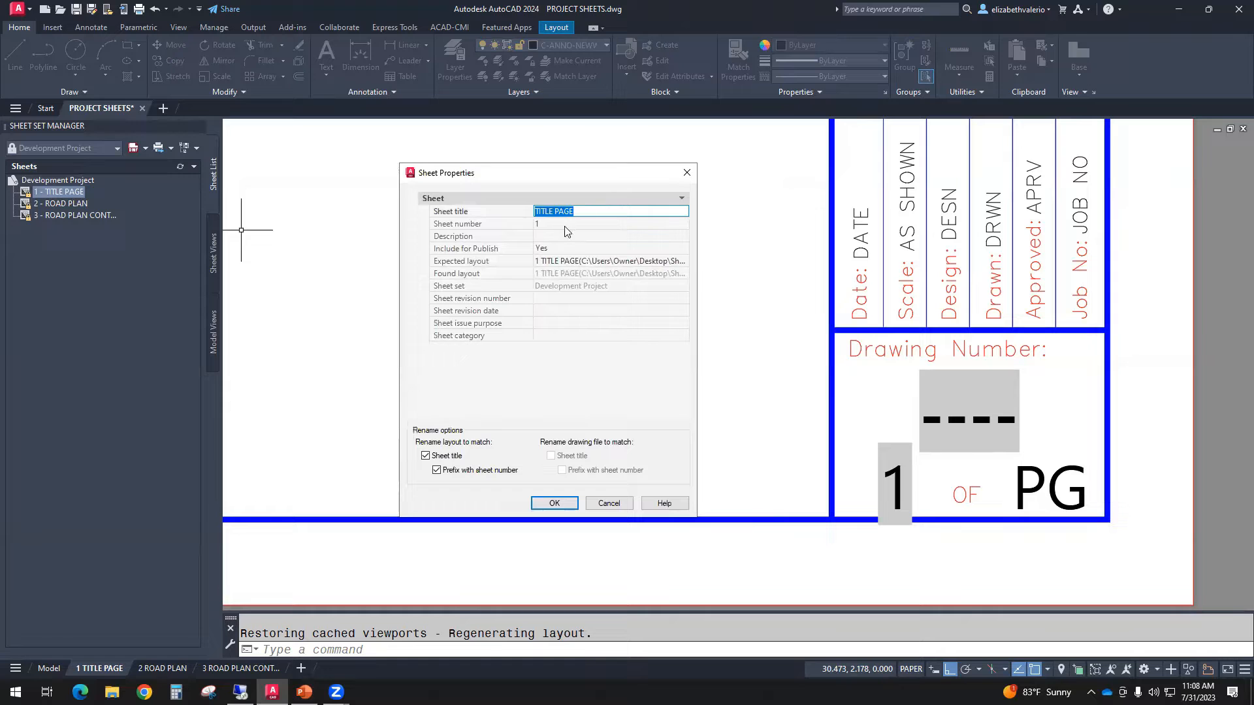
pyautogui.click(564, 224)
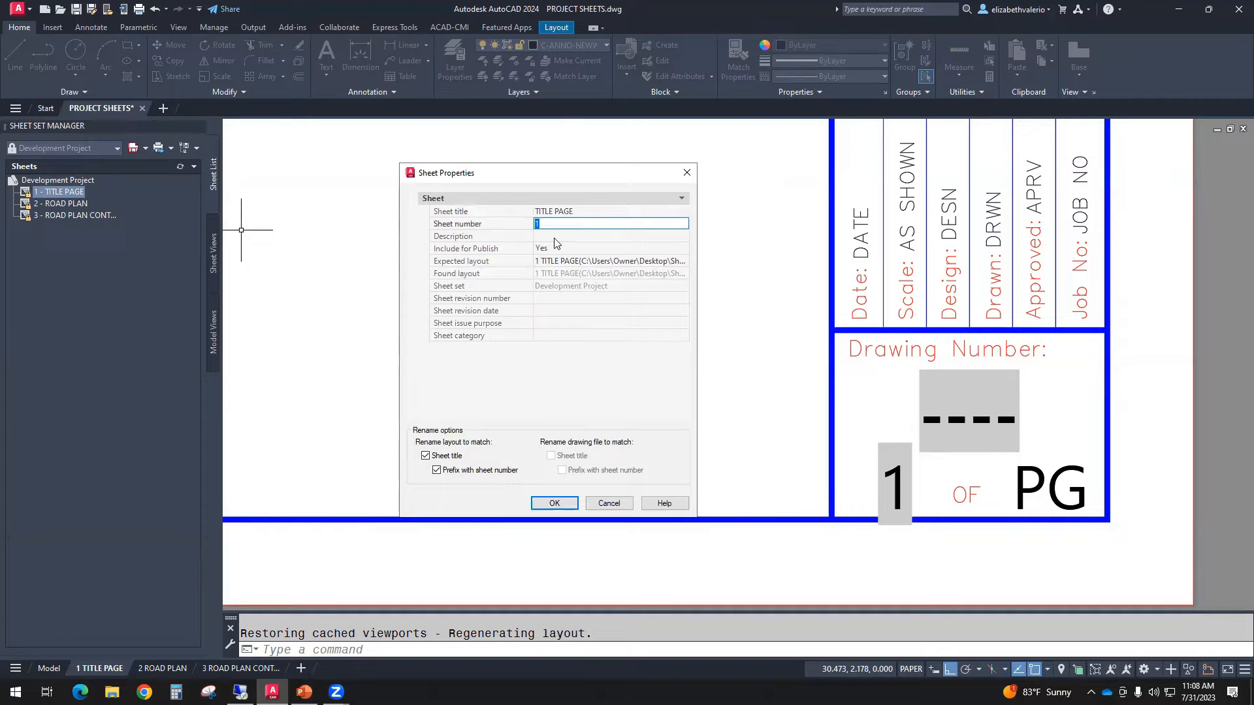
pyautogui.click(556, 237)
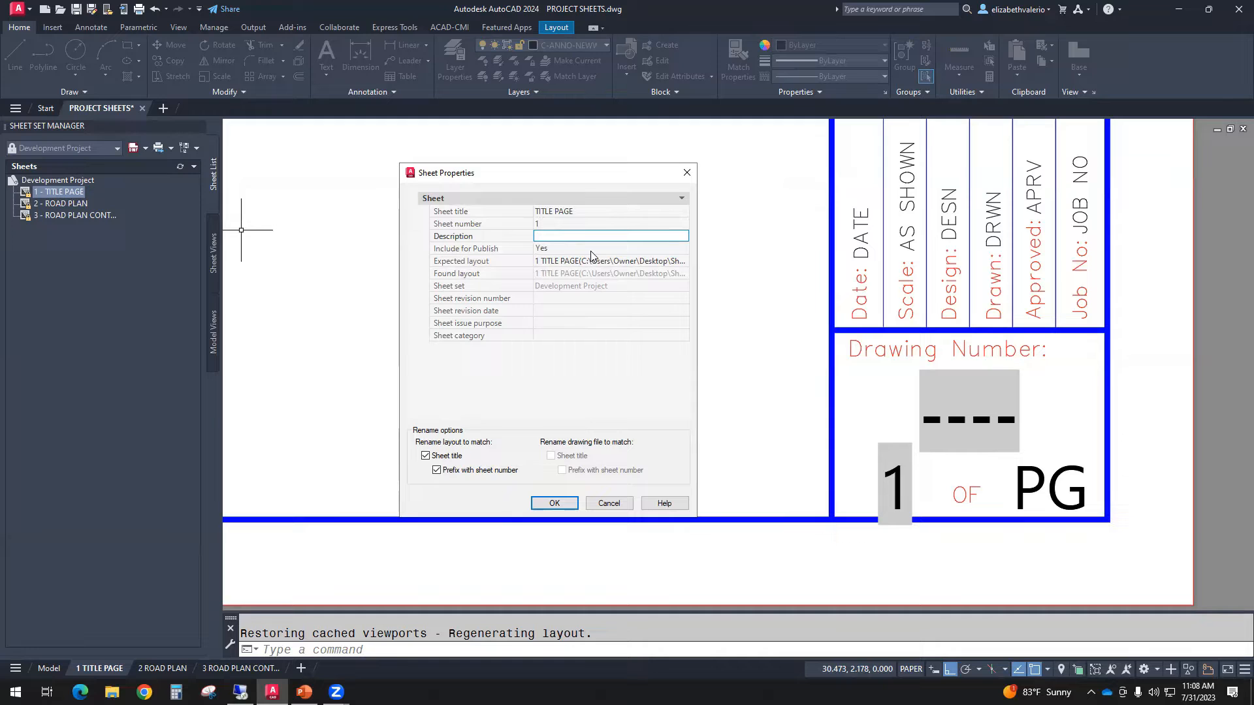
pyautogui.write('C1.0')
pyautogui.click(554, 504)
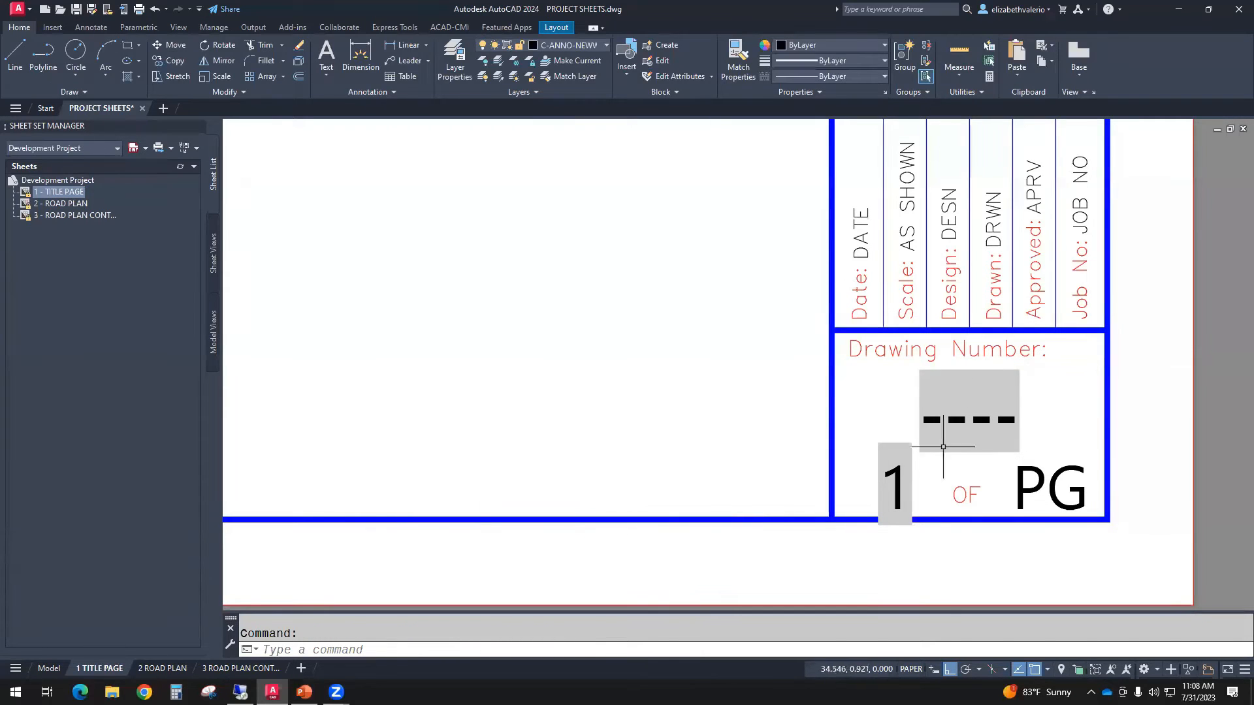
pyautogui.write('RE')
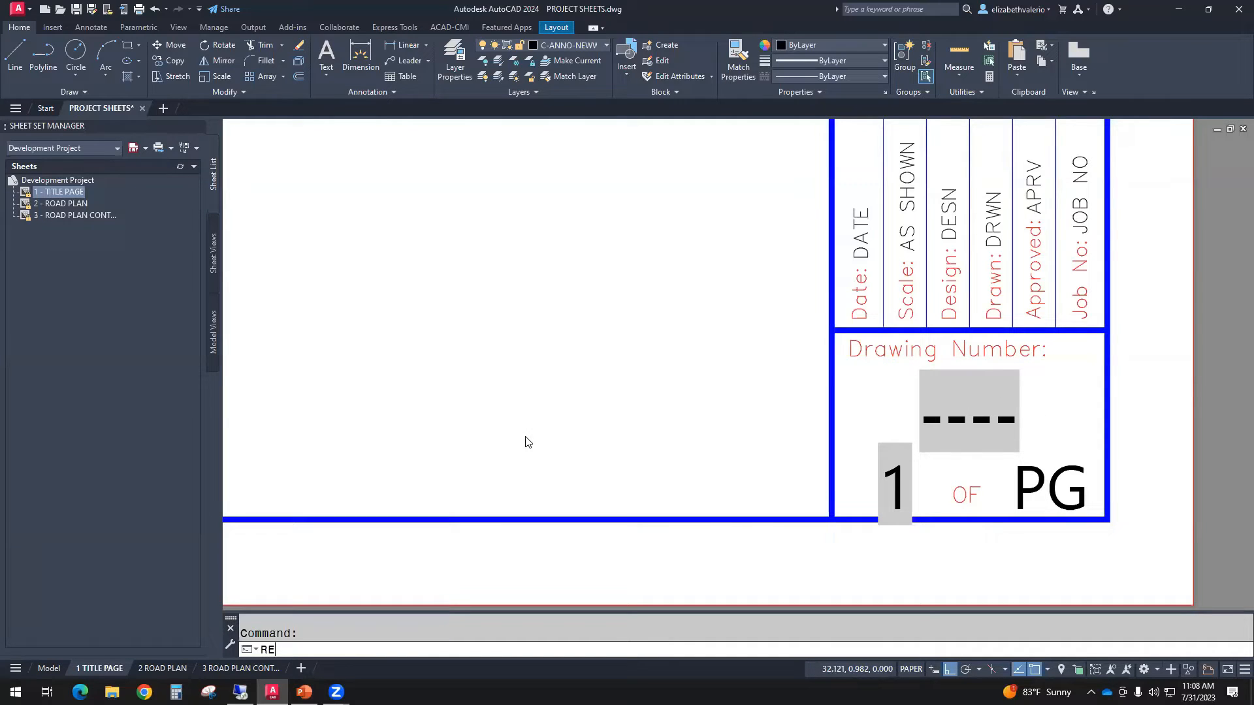
pyautogui.press('Return')
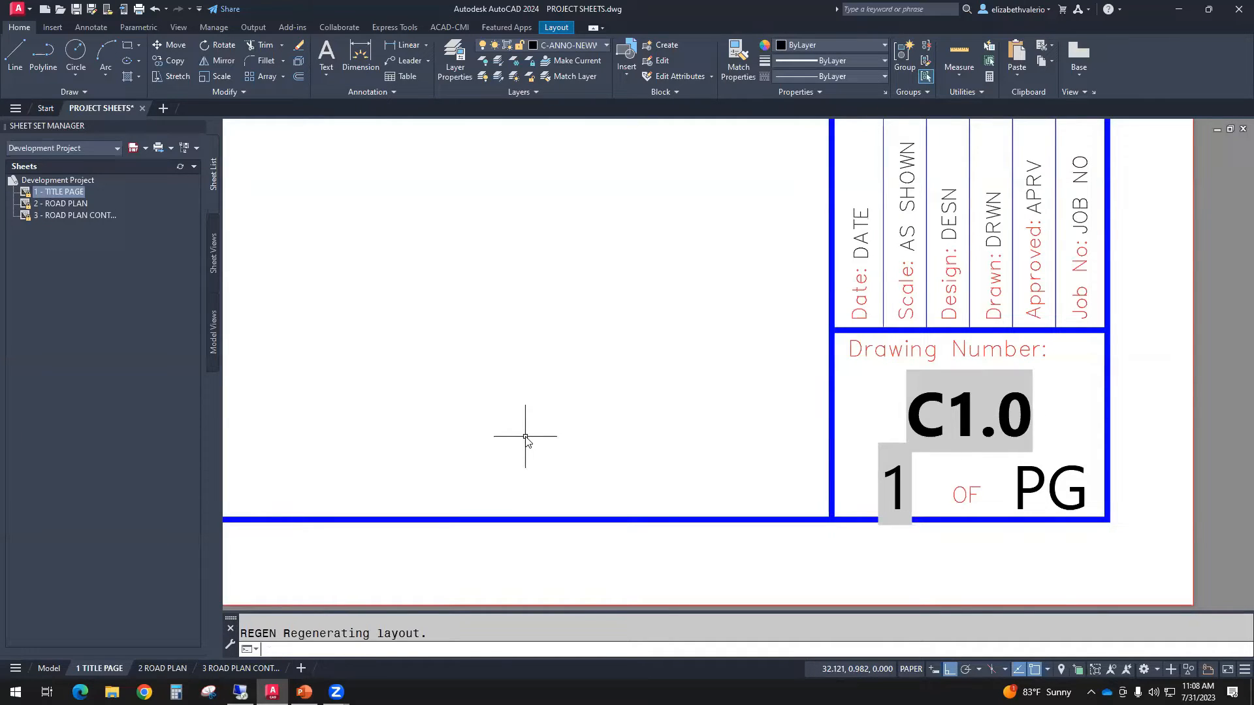
# Set the ROAD PLAN sheet's description to C2.0 and regenerate its layout to update the drawing number field.
pyautogui.click(163, 668)
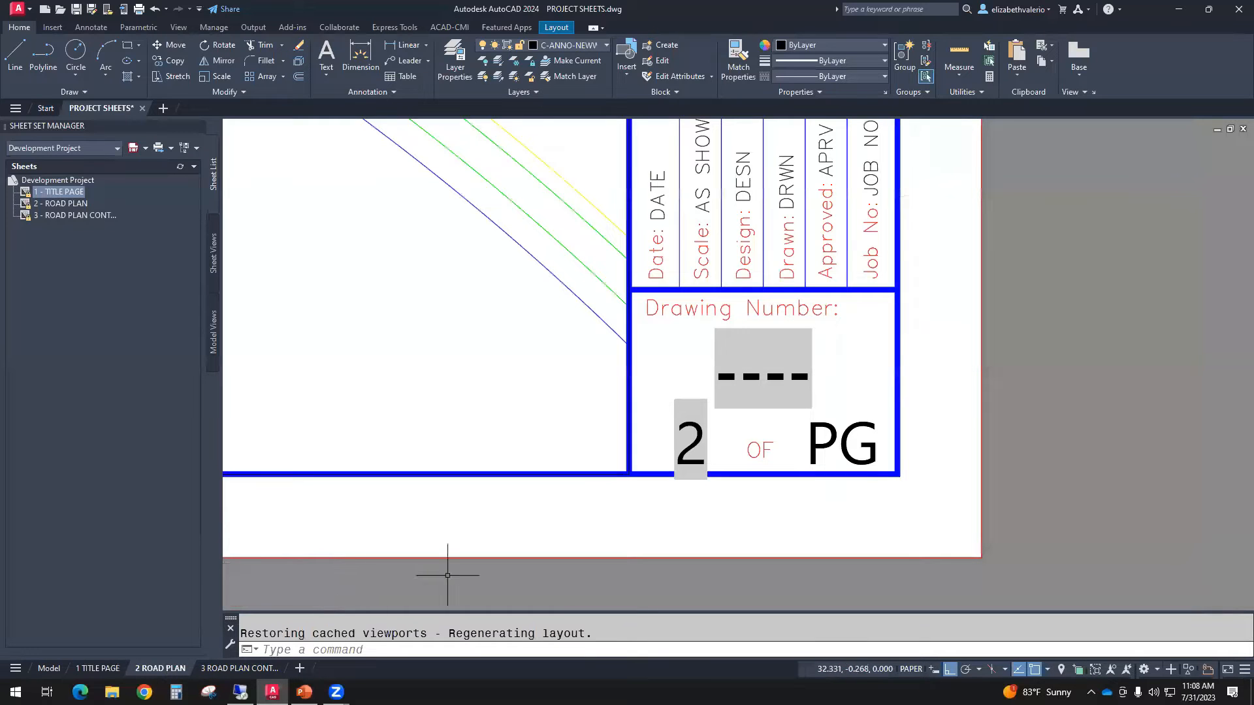
pyautogui.click(64, 204)
pyautogui.rightClick(62, 203)
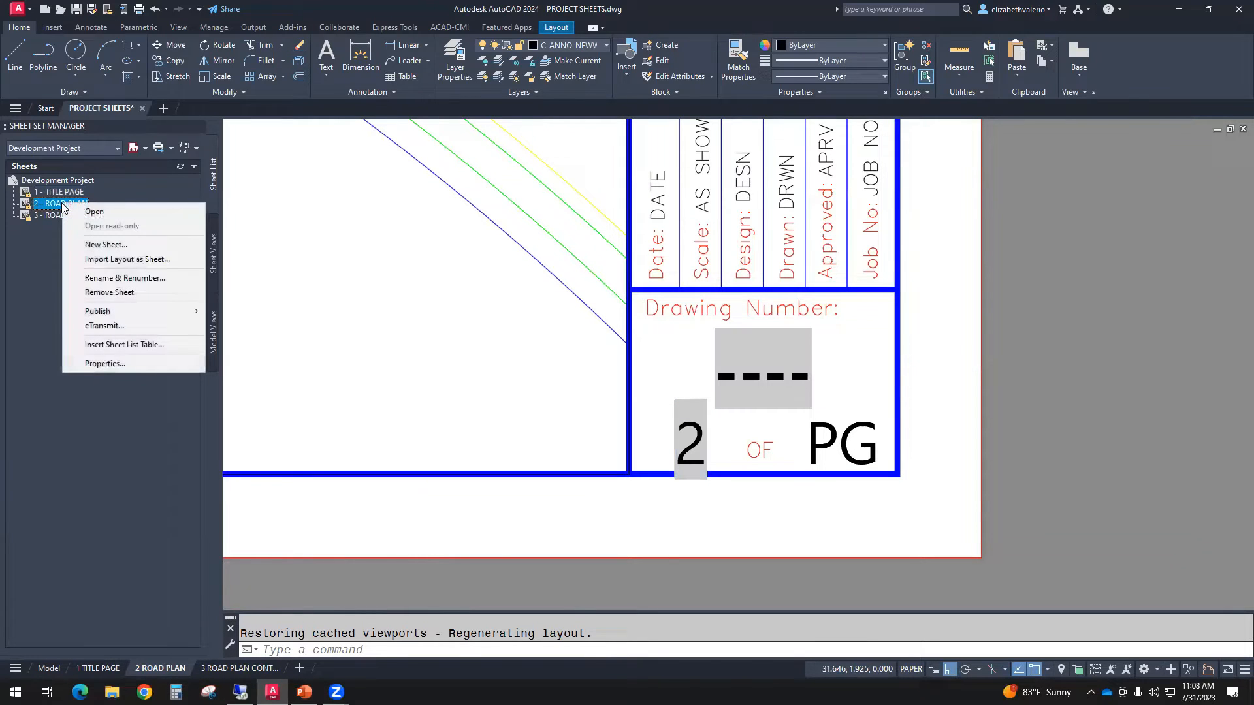
pyautogui.click(108, 363)
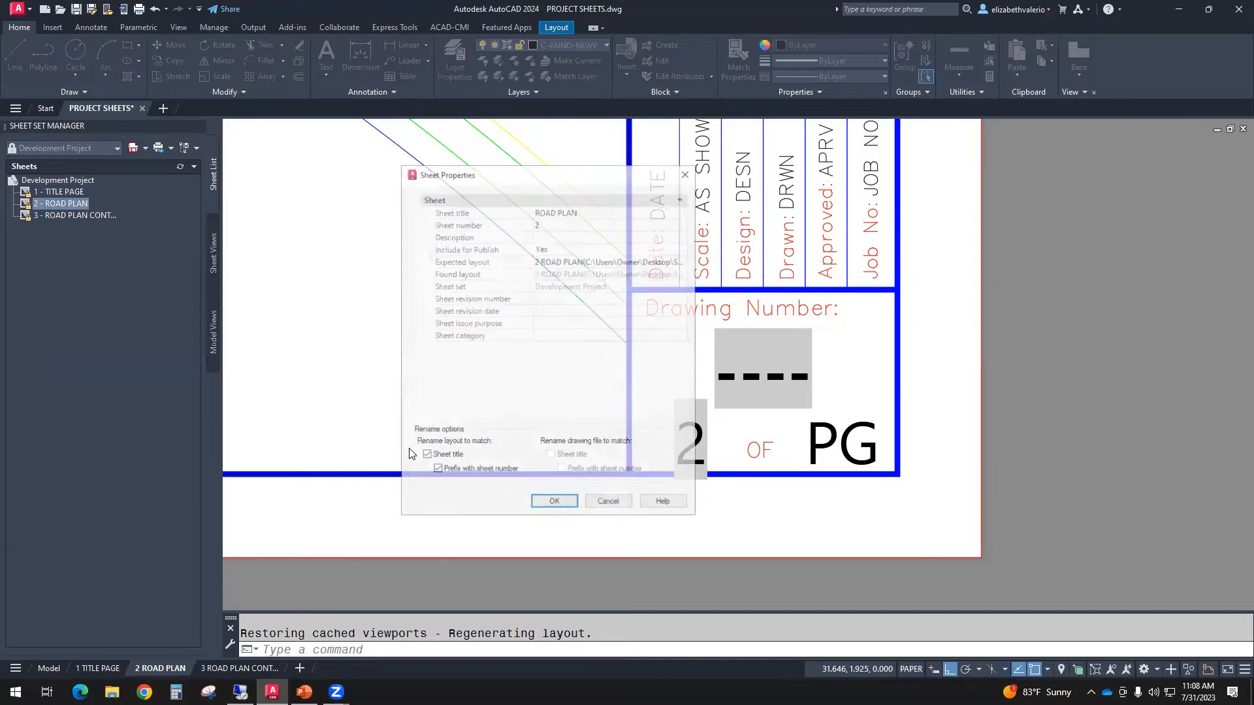
pyautogui.click(547, 237)
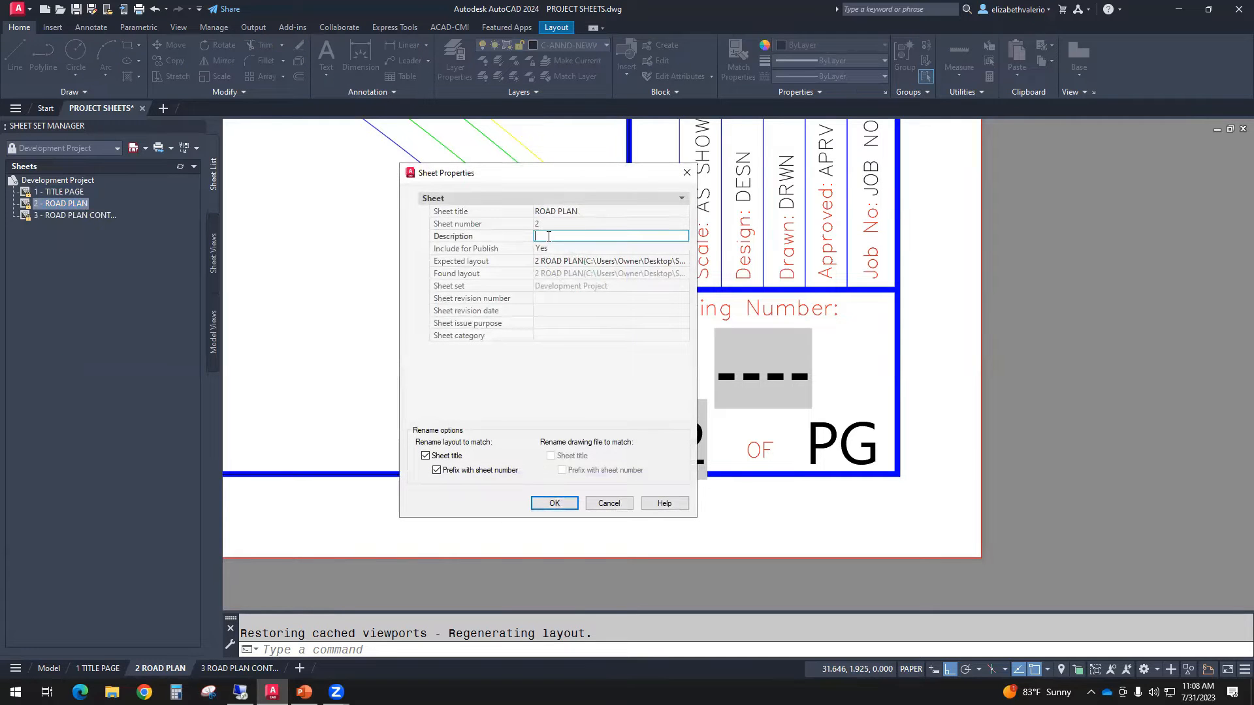
pyautogui.write('C2.0')
pyautogui.click(553, 503)
pyautogui.write('RE')
pyautogui.press('Return')
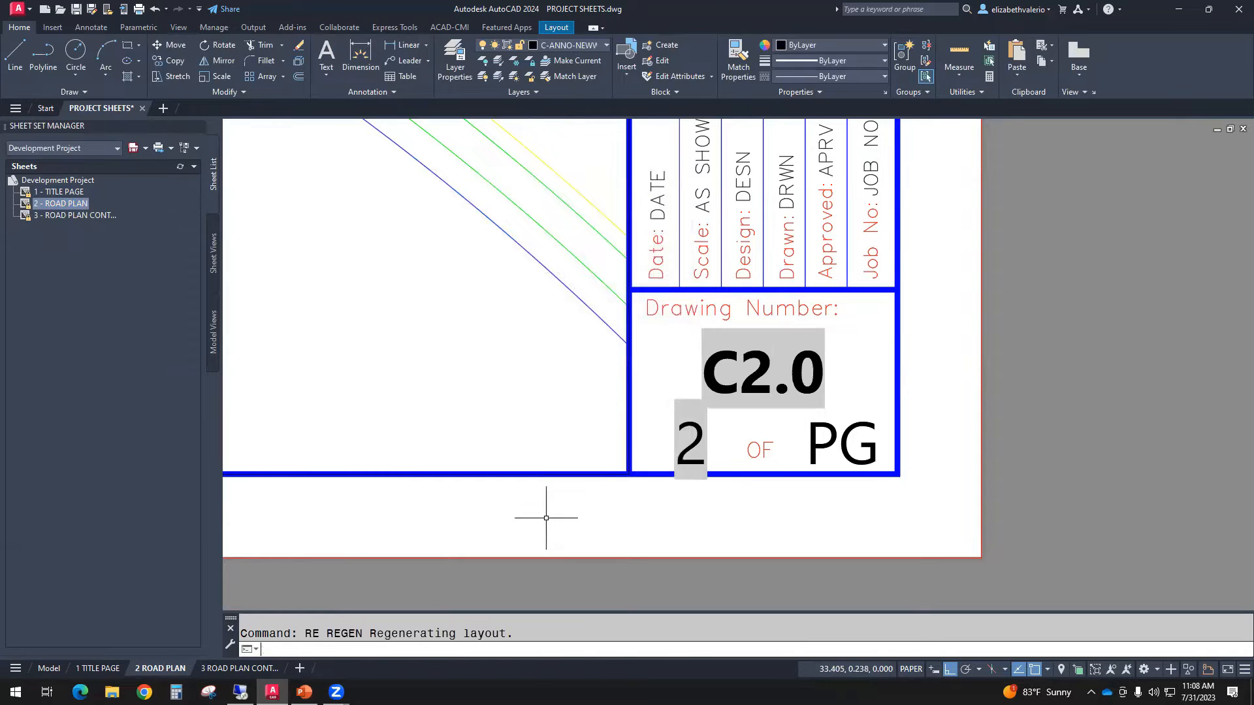
# Set the ROAD PLAN CONT... sheet's description to C2.1 and regenerate its layout to update the drawing number field.
pyautogui.click(238, 669)
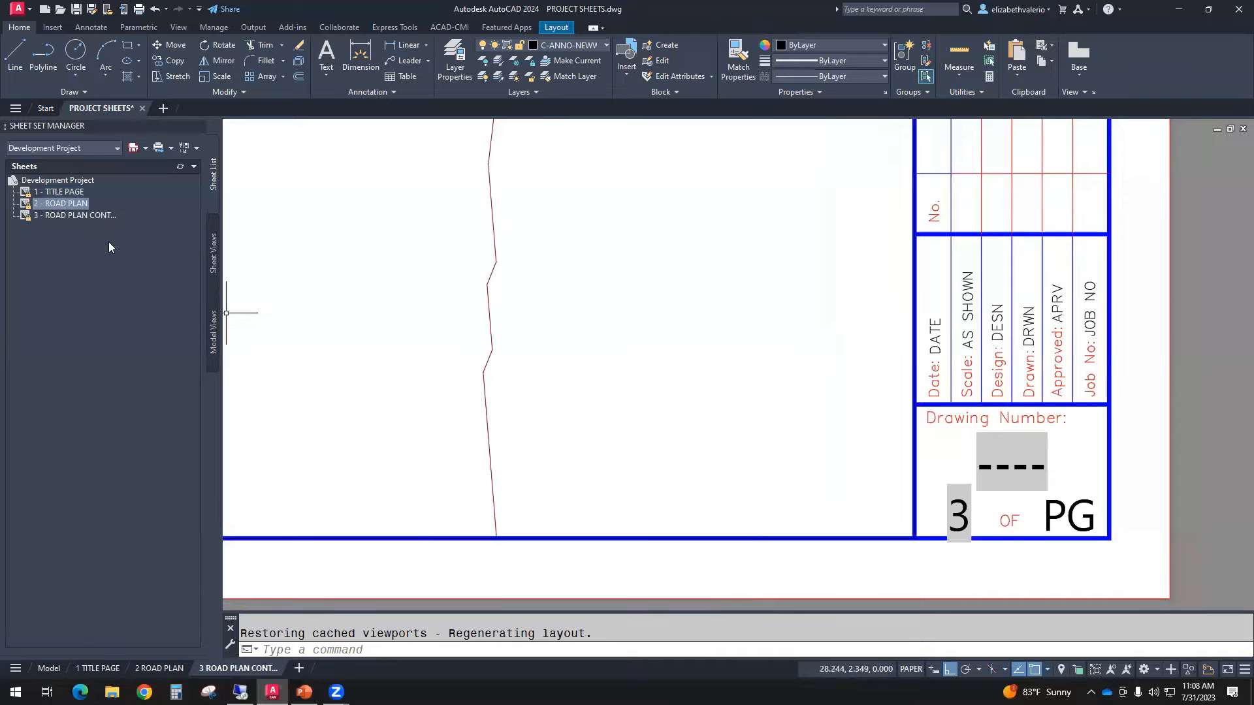
pyautogui.click(92, 214)
pyautogui.rightClick(91, 215)
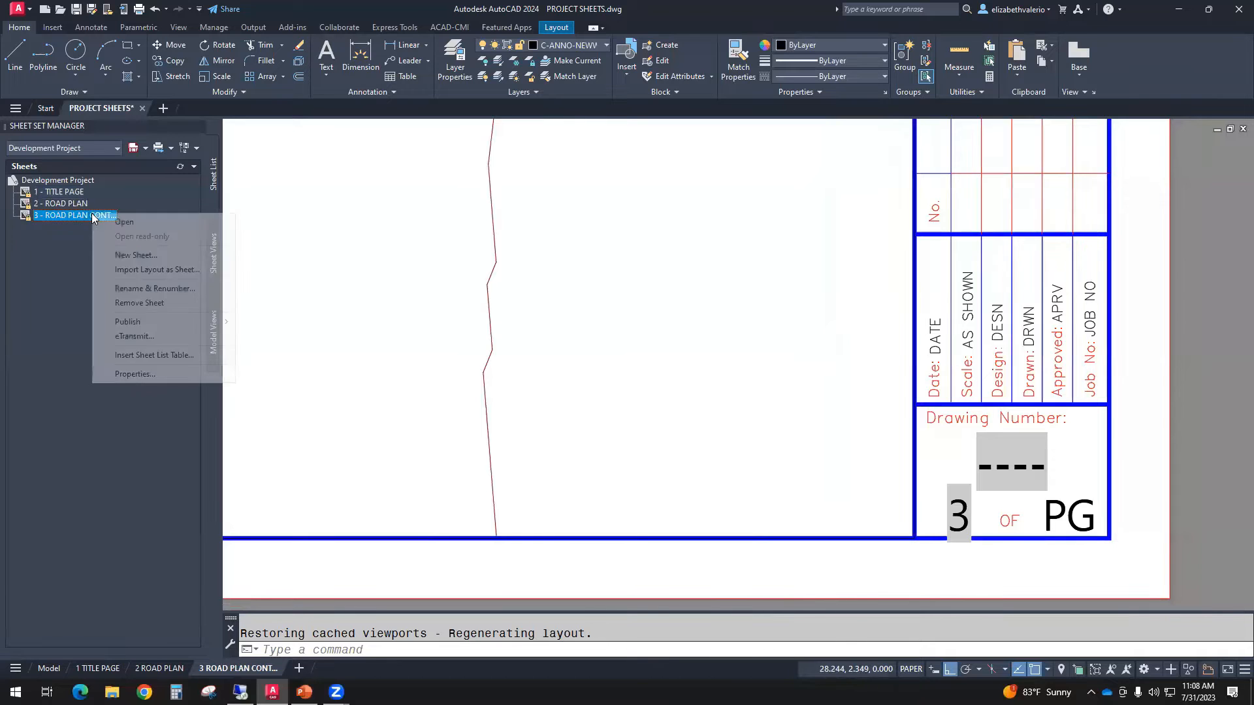
pyautogui.click(115, 371)
pyautogui.click(560, 235)
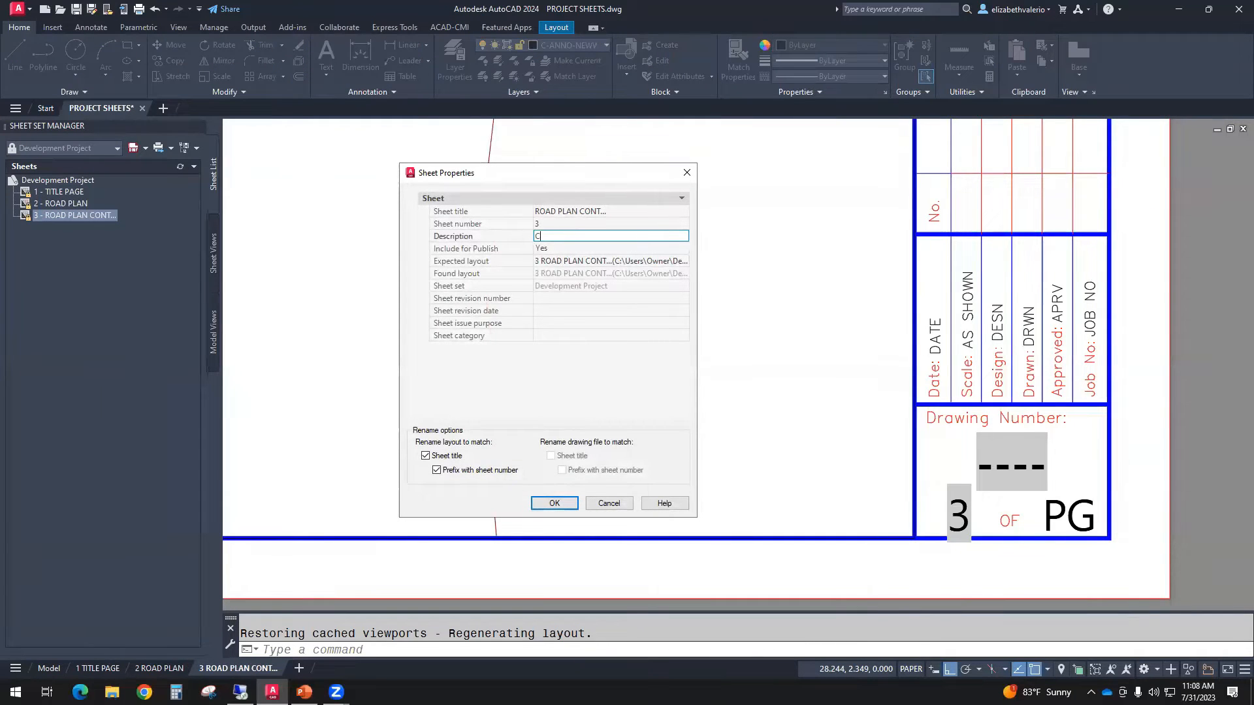
pyautogui.write('C2.1')
pyautogui.click(555, 503)
pyautogui.write('re')
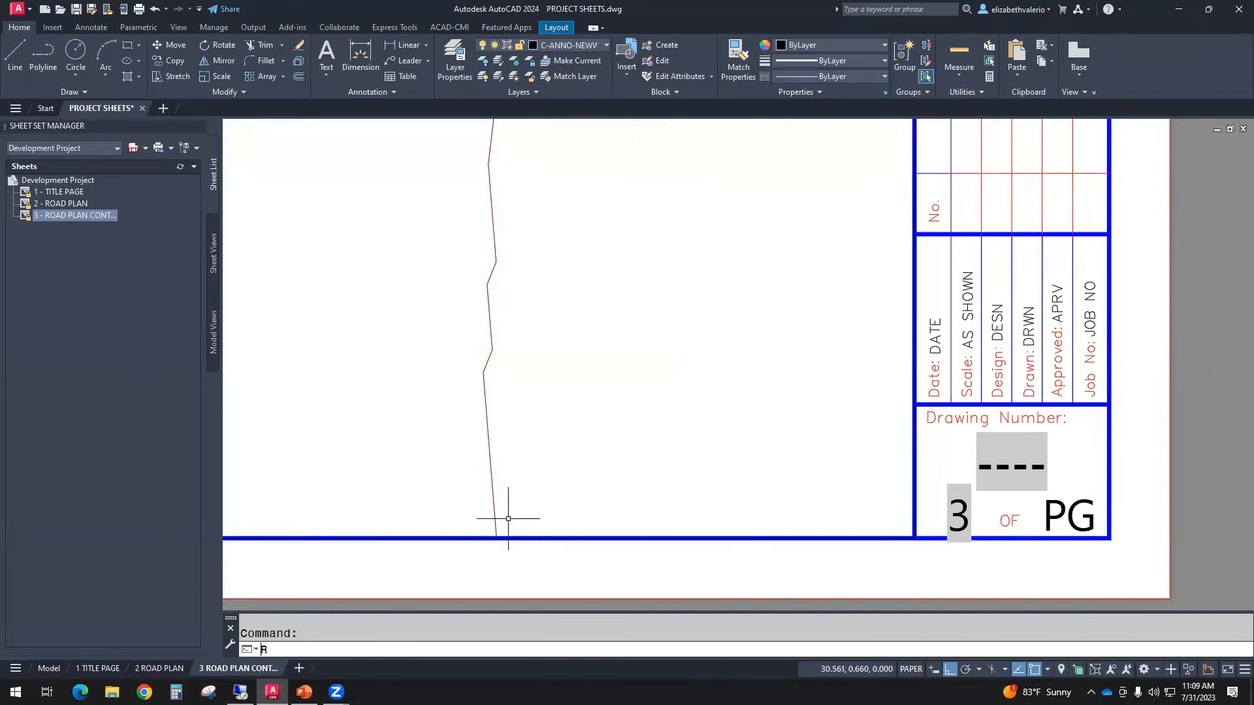
pyautogui.press('Return')
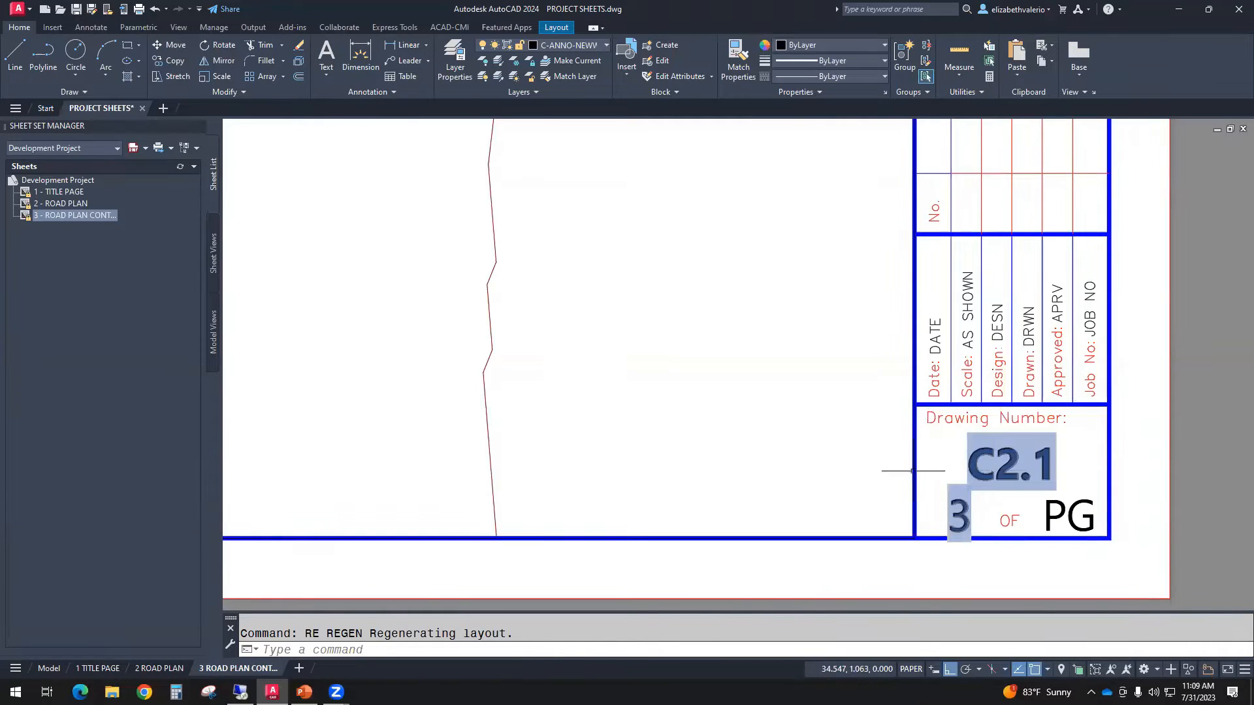
pyautogui.scroll(-5, 890, 470)
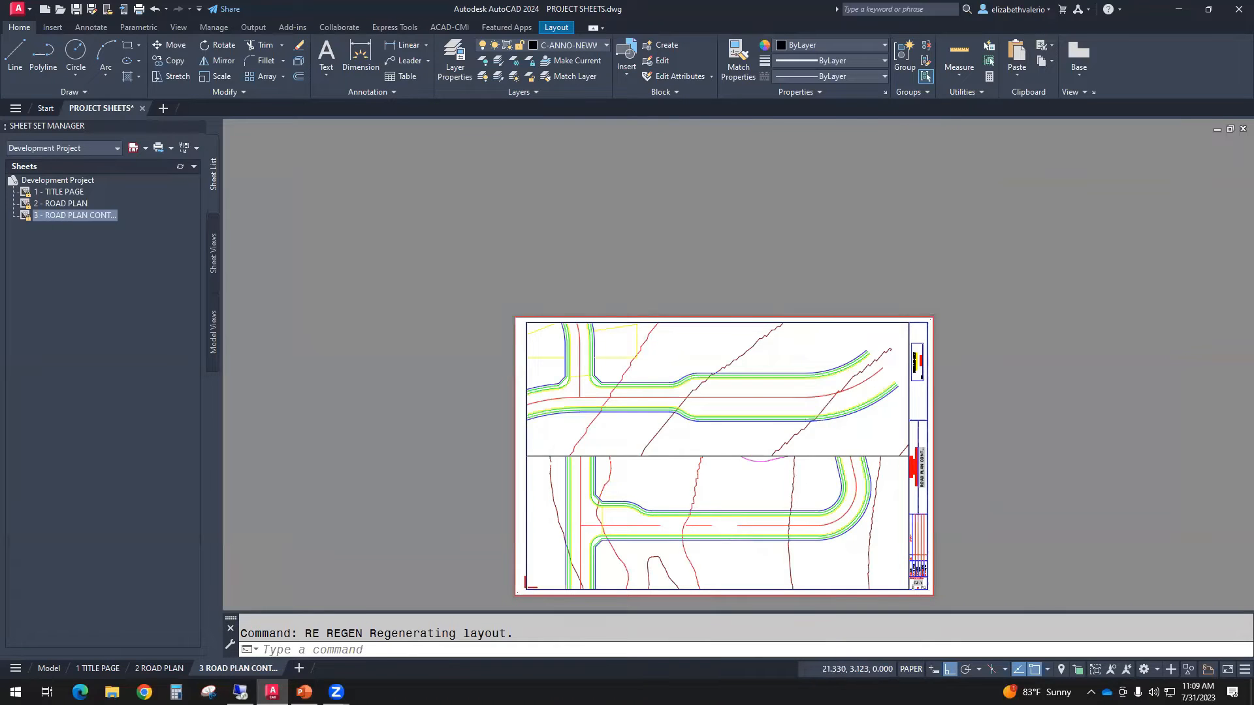
pyautogui.scroll(3, 761, 551)
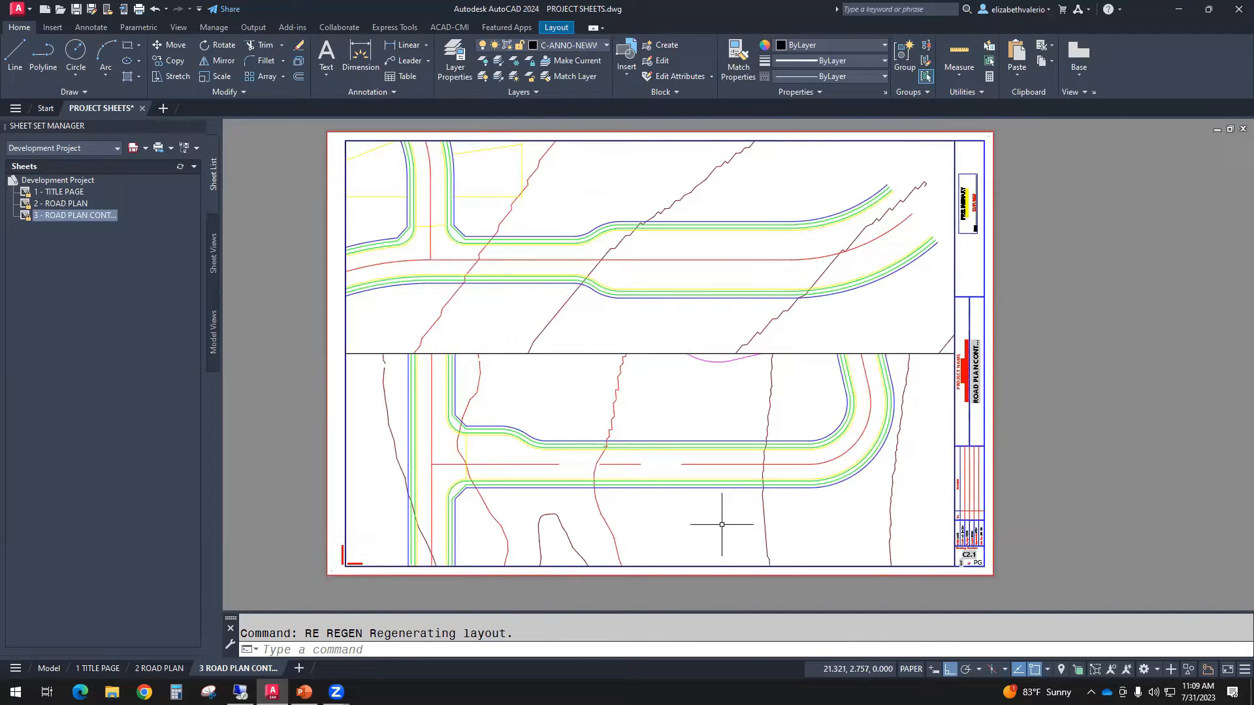
pyautogui.rightClick(59, 217)
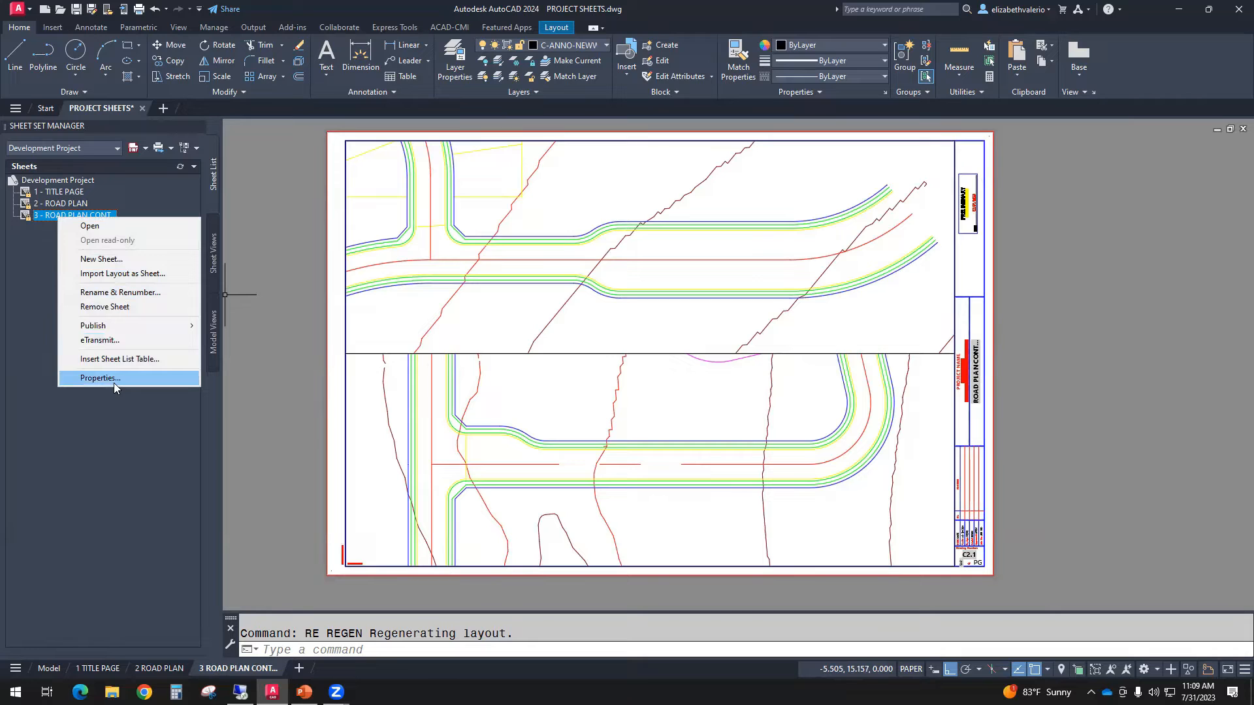
pyautogui.click(308, 379)
pyautogui.click(355, 401)
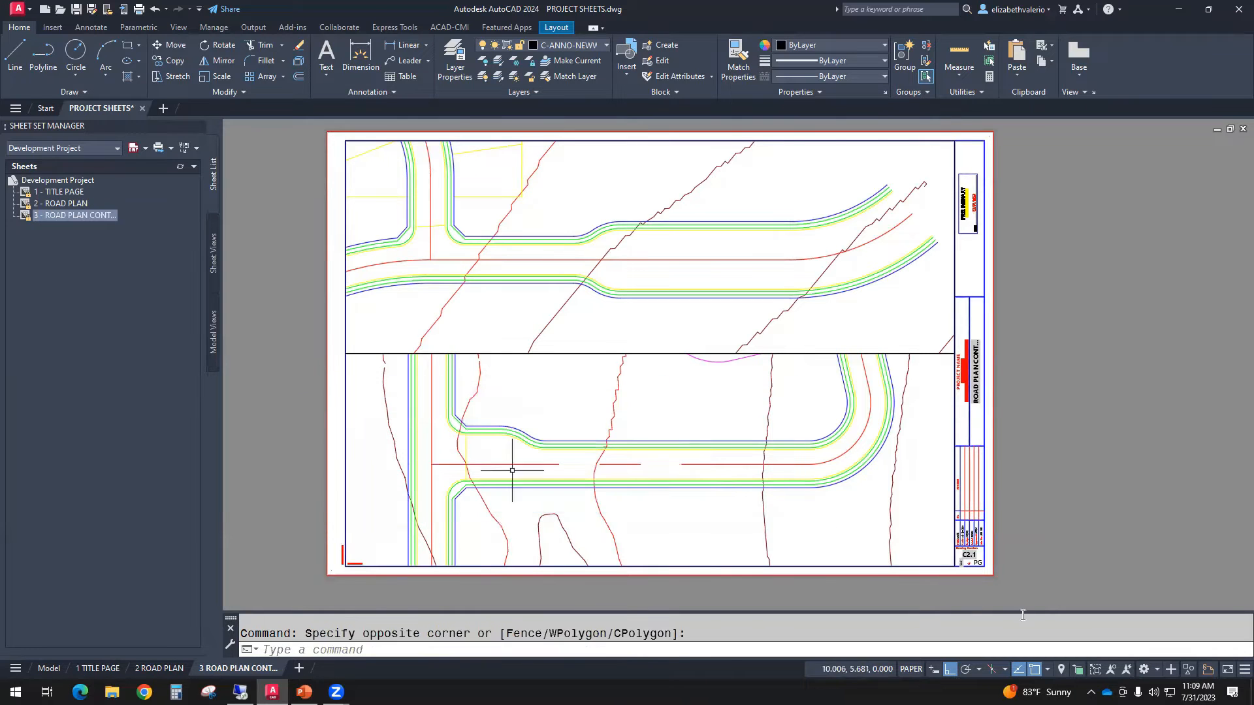
# Examine the drawing number, page count, project name and sheet title areas of the ROAD PLAN CONT... layout's title block.
pyautogui.scroll(5, 973, 560)
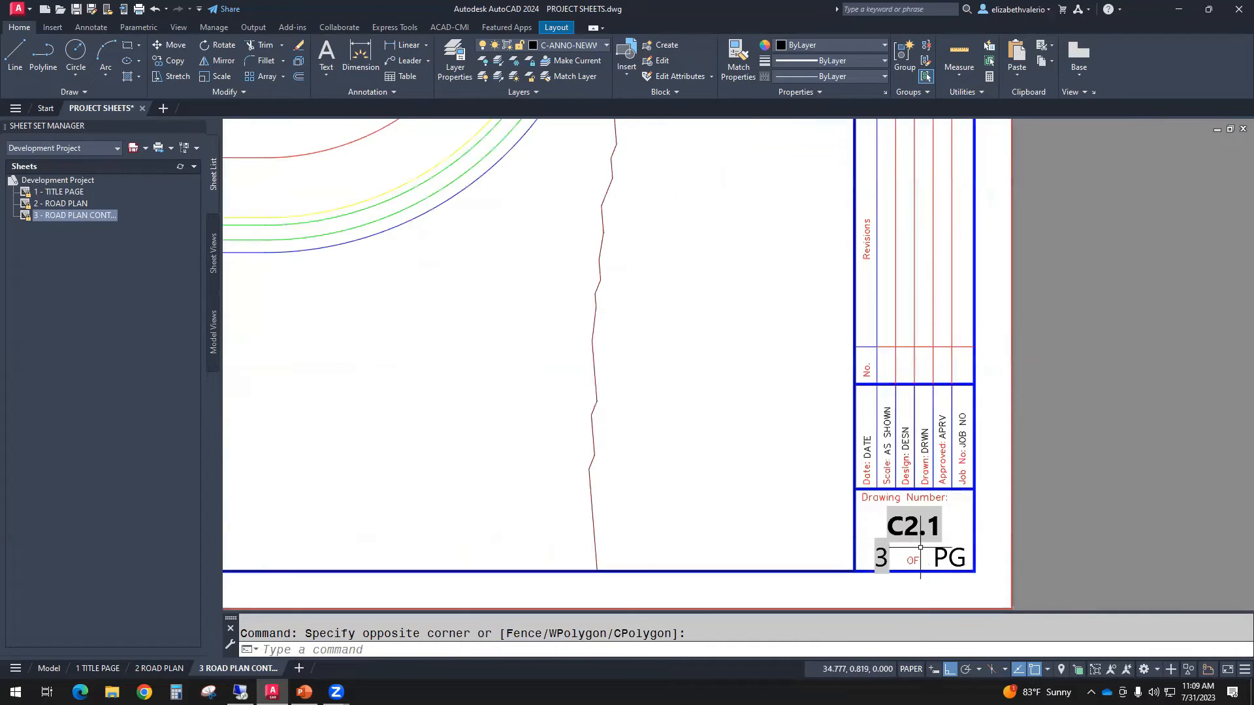
pyautogui.scroll(-3, 940, 562)
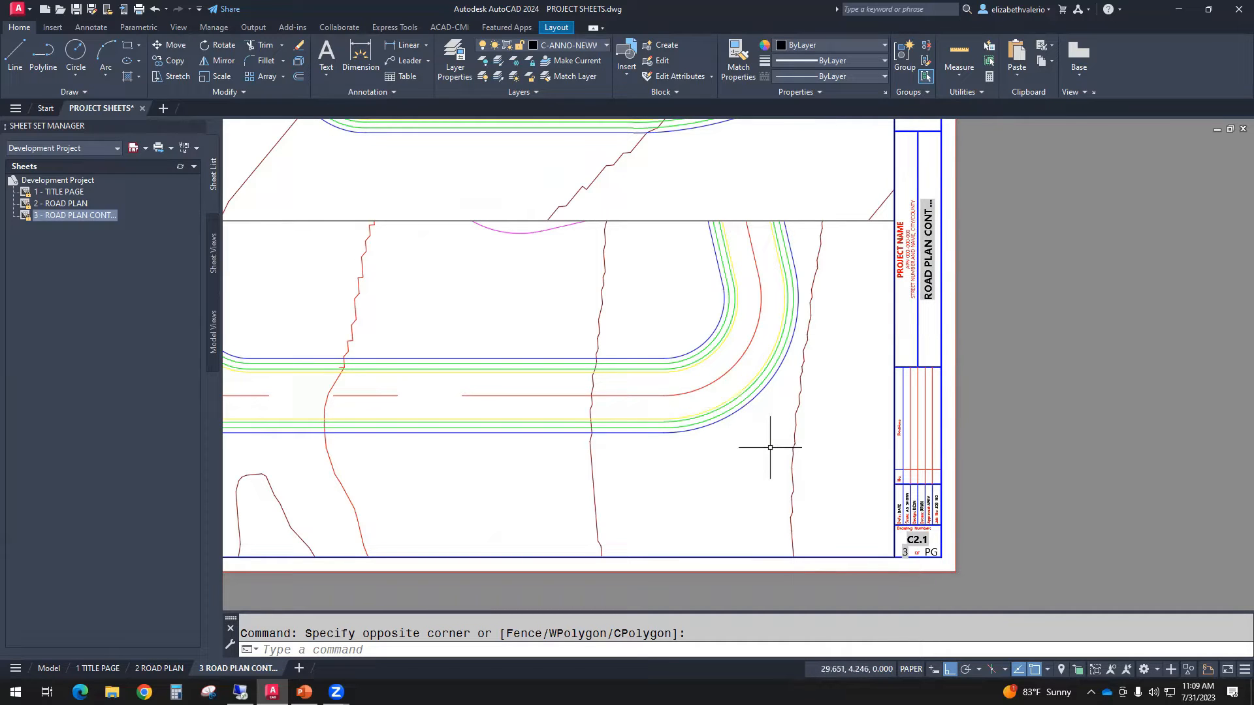
pyautogui.scroll(3, 925, 563)
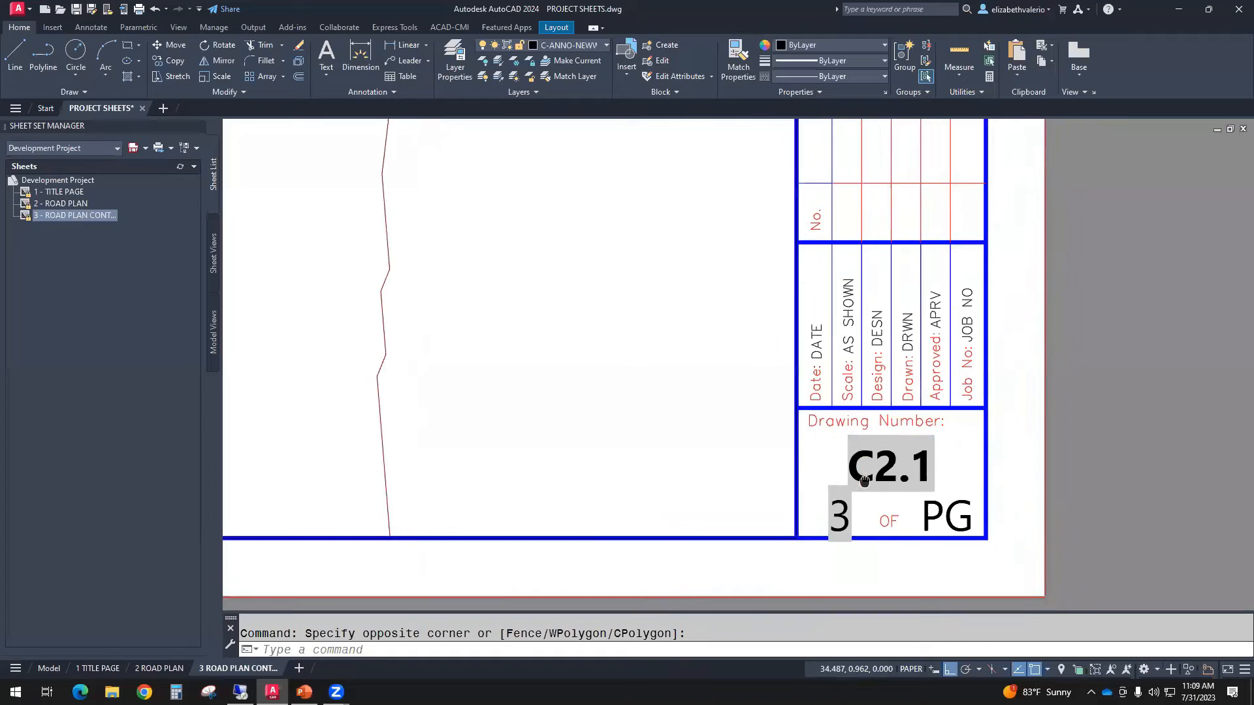
pyautogui.scroll(-3, 865, 481)
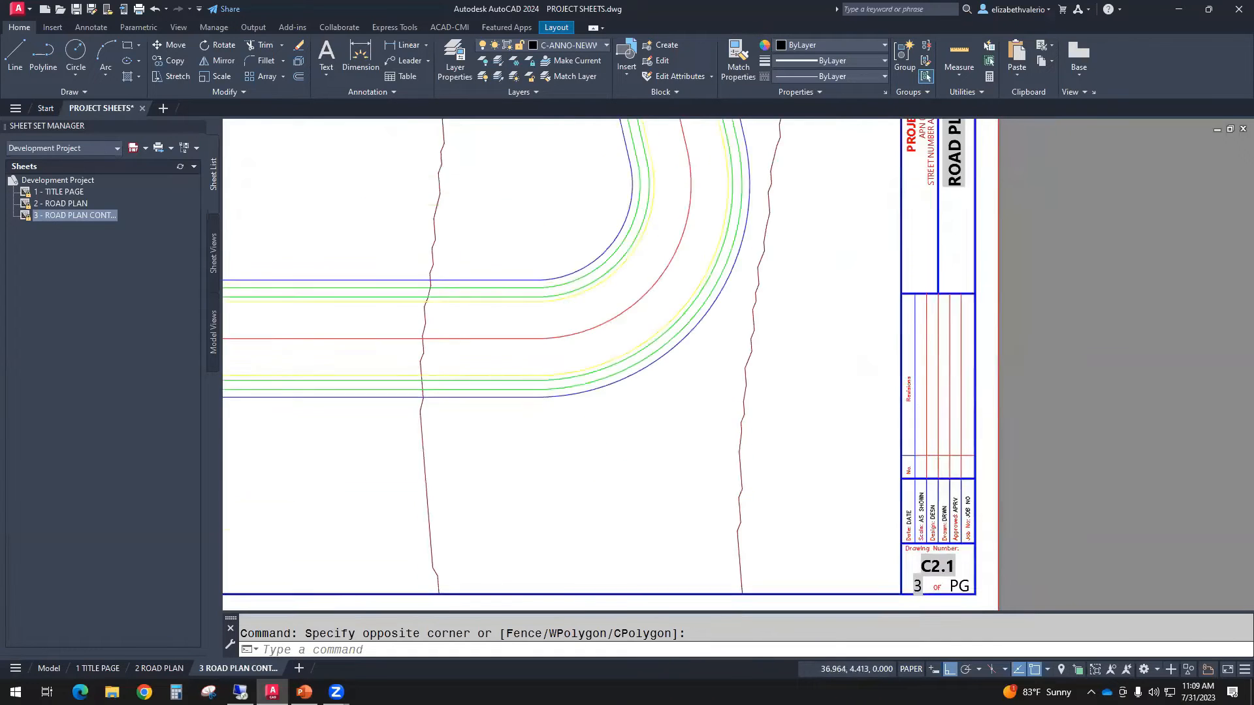
pyautogui.moveTo(1045, 409); pyautogui.dragTo(1043, 563, button='middle')
pyautogui.moveTo(985, 192); pyautogui.dragTo(1020, 522, button='middle')
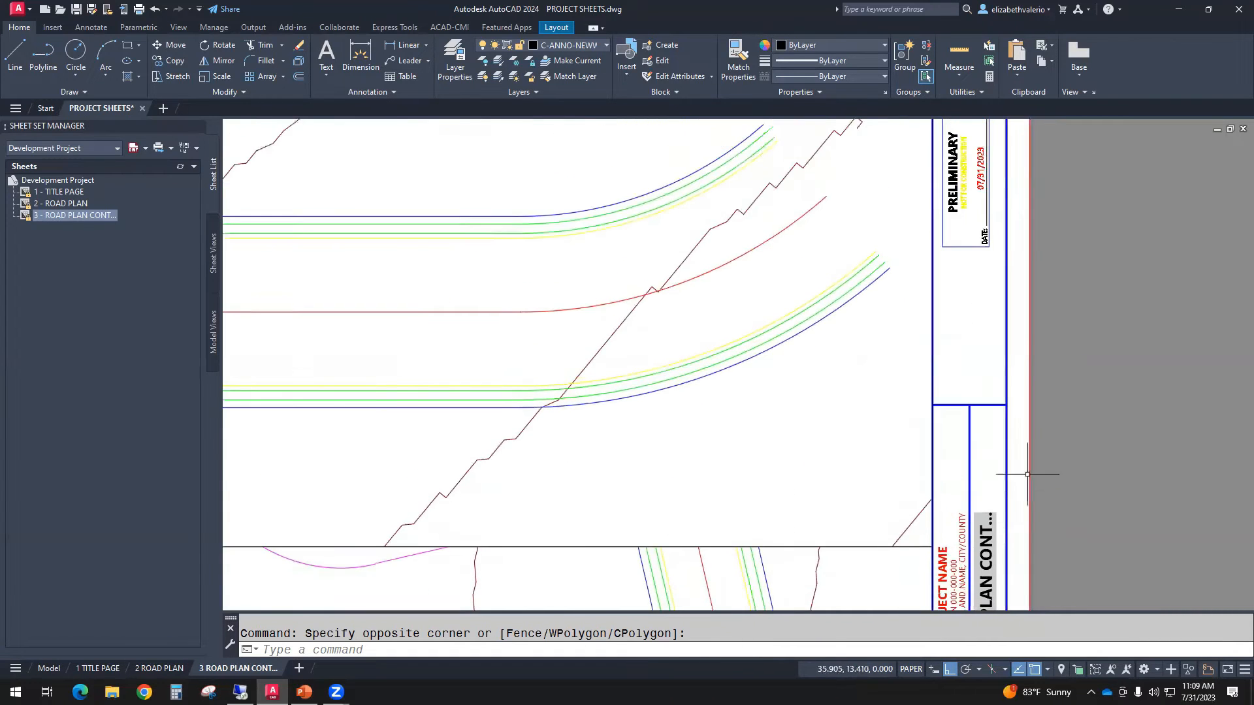
pyautogui.scroll(-4, 1028, 475)
pyautogui.scroll(3, 899, 469)
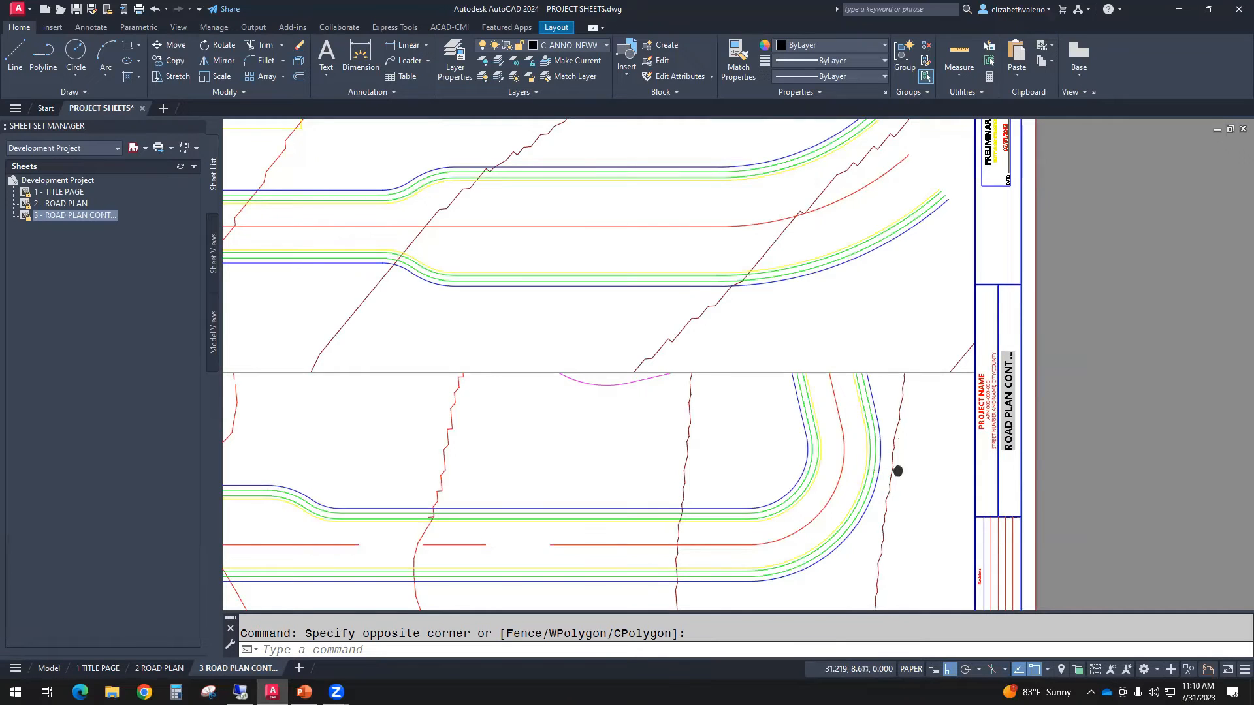
pyautogui.scroll(2, 900, 470)
pyautogui.scroll(2, 971, 585)
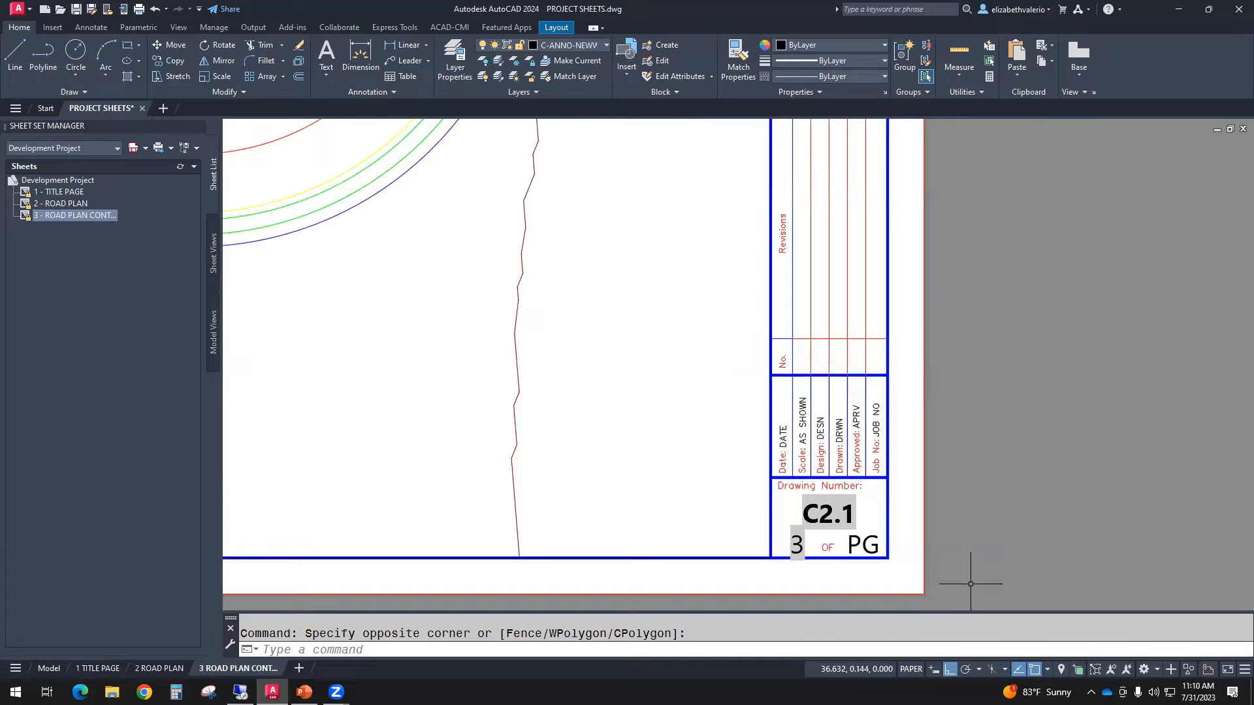
pyautogui.scroll(-4, 970, 584)
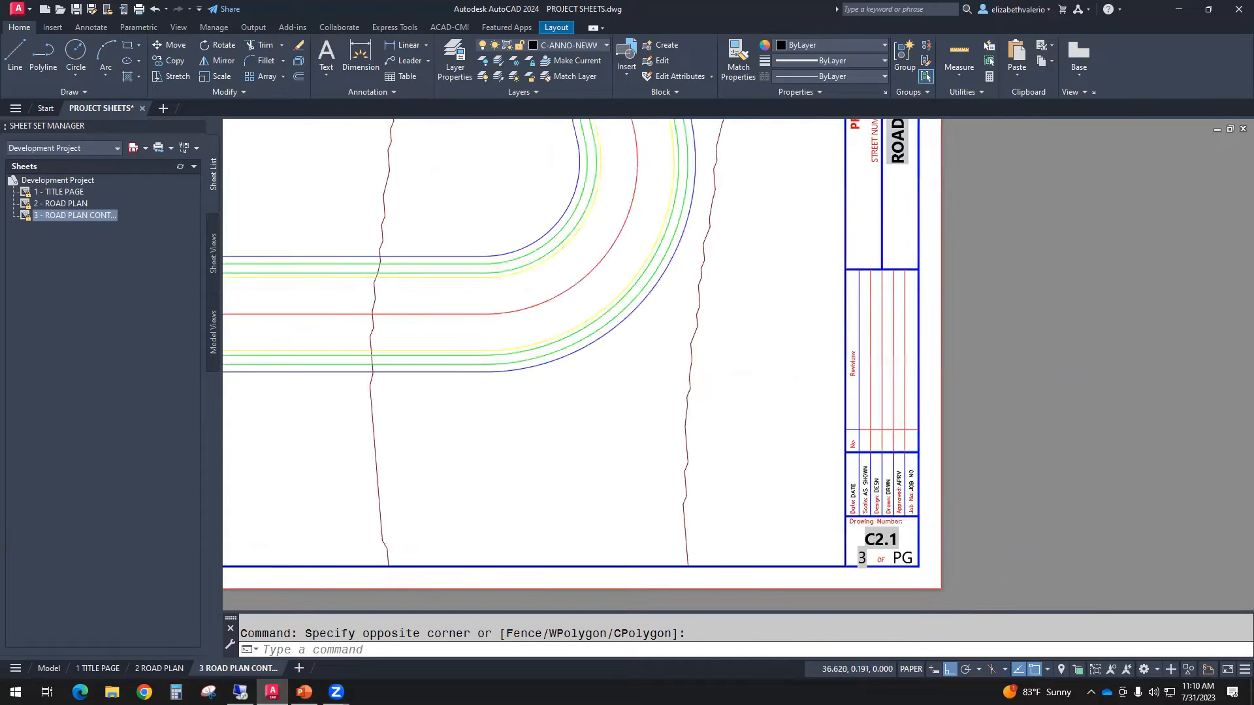
pyautogui.scroll(4, 918, 244)
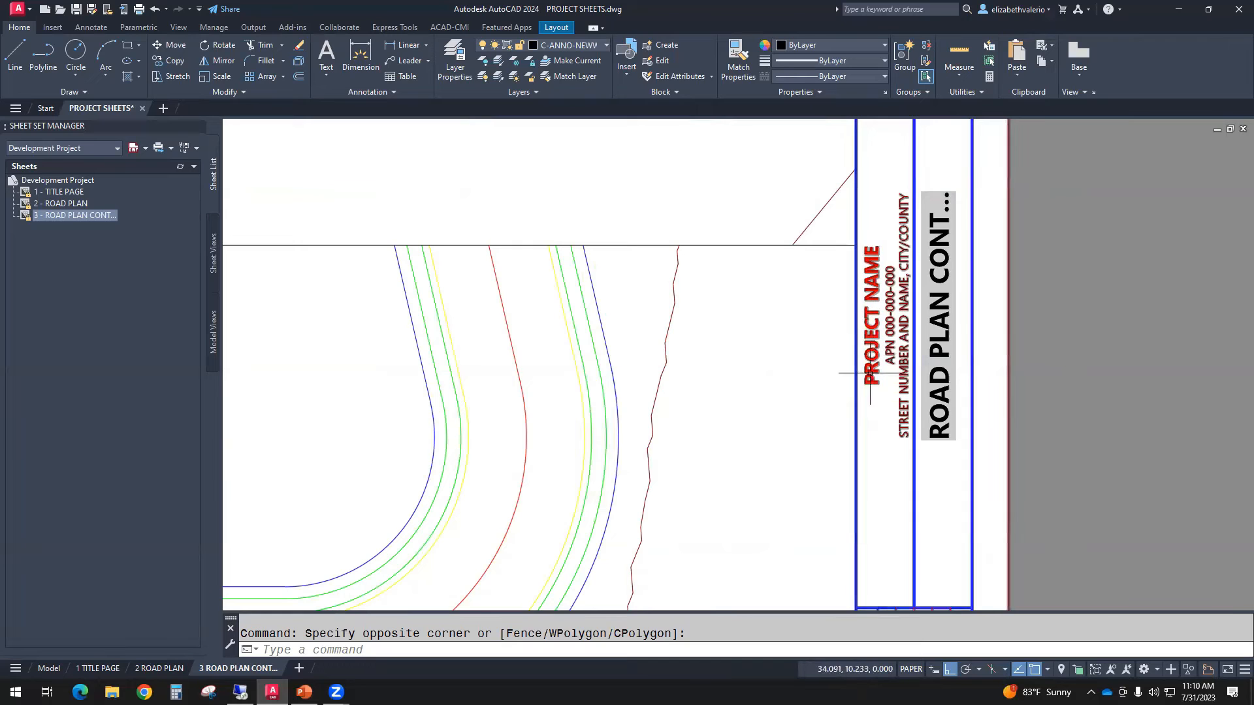
pyautogui.scroll(-3, 854, 465)
pyautogui.scroll(5, 890, 500)
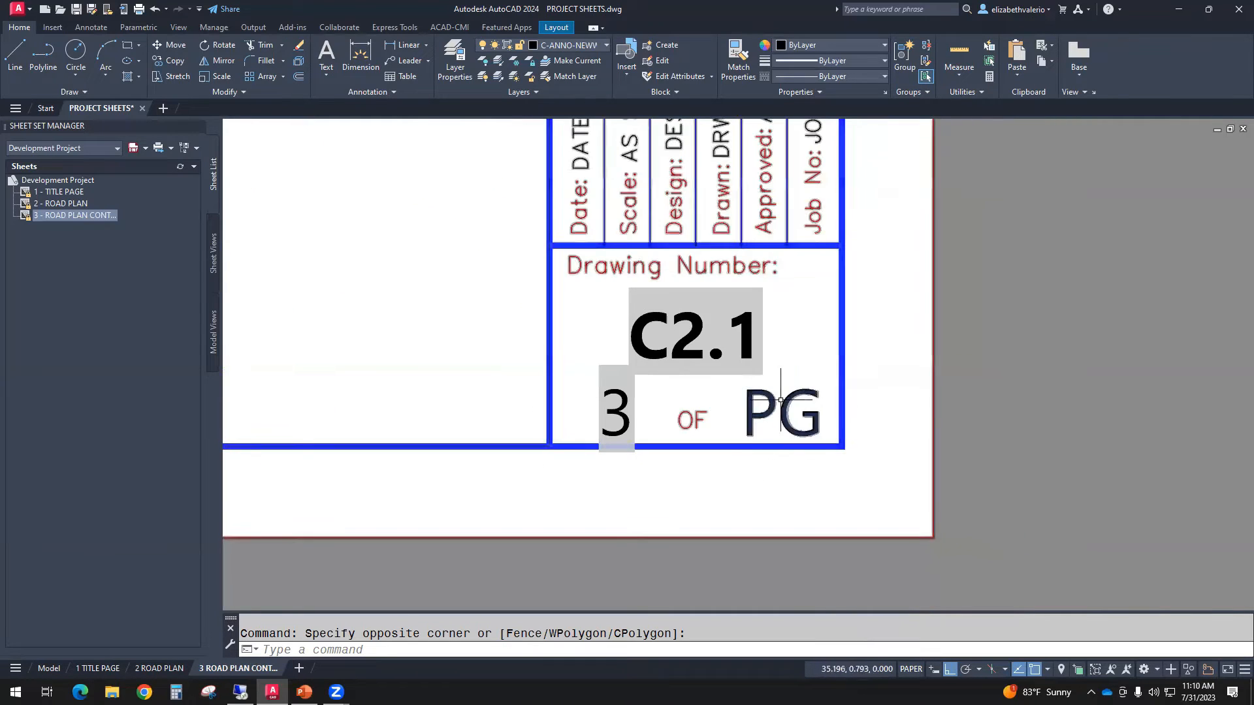
pyautogui.scroll(-3, 801, 439)
pyautogui.scroll(-4, 802, 440)
pyautogui.moveTo(618, 330); pyautogui.dragTo(802, 444, button='middle')
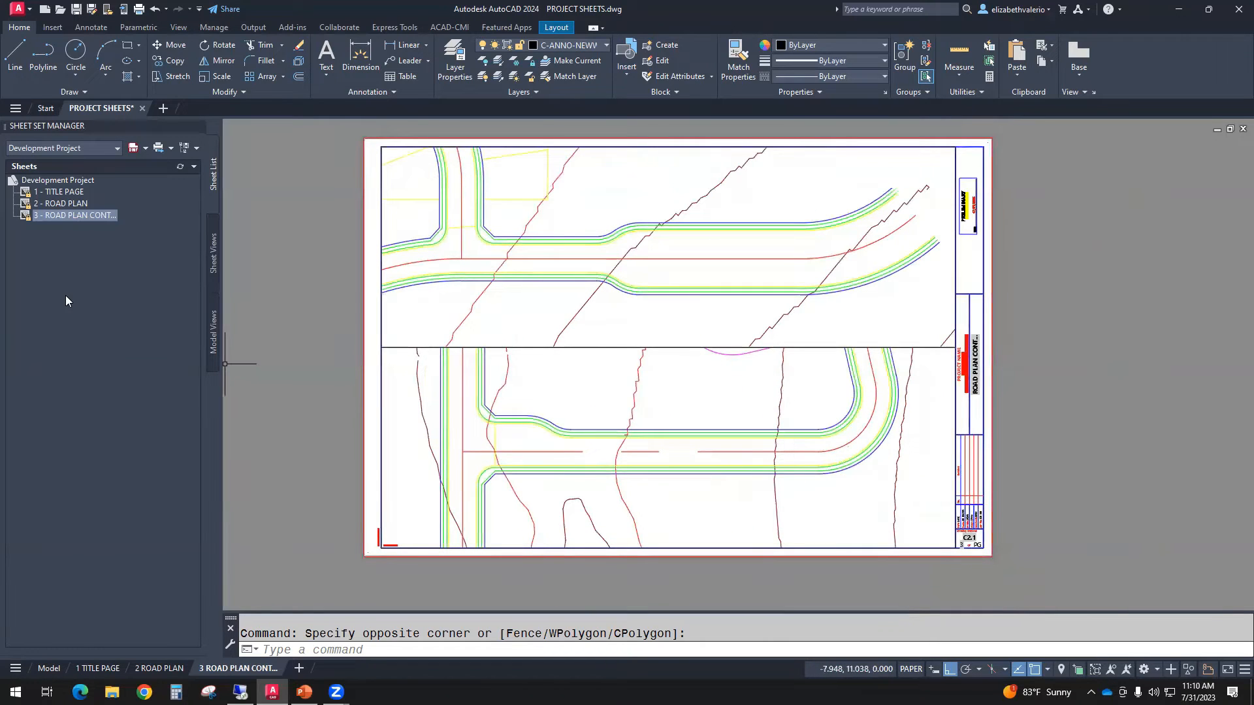
# Set the project name to Development Project in the properties of the Development Project sheet set.
pyautogui.click(54, 182)
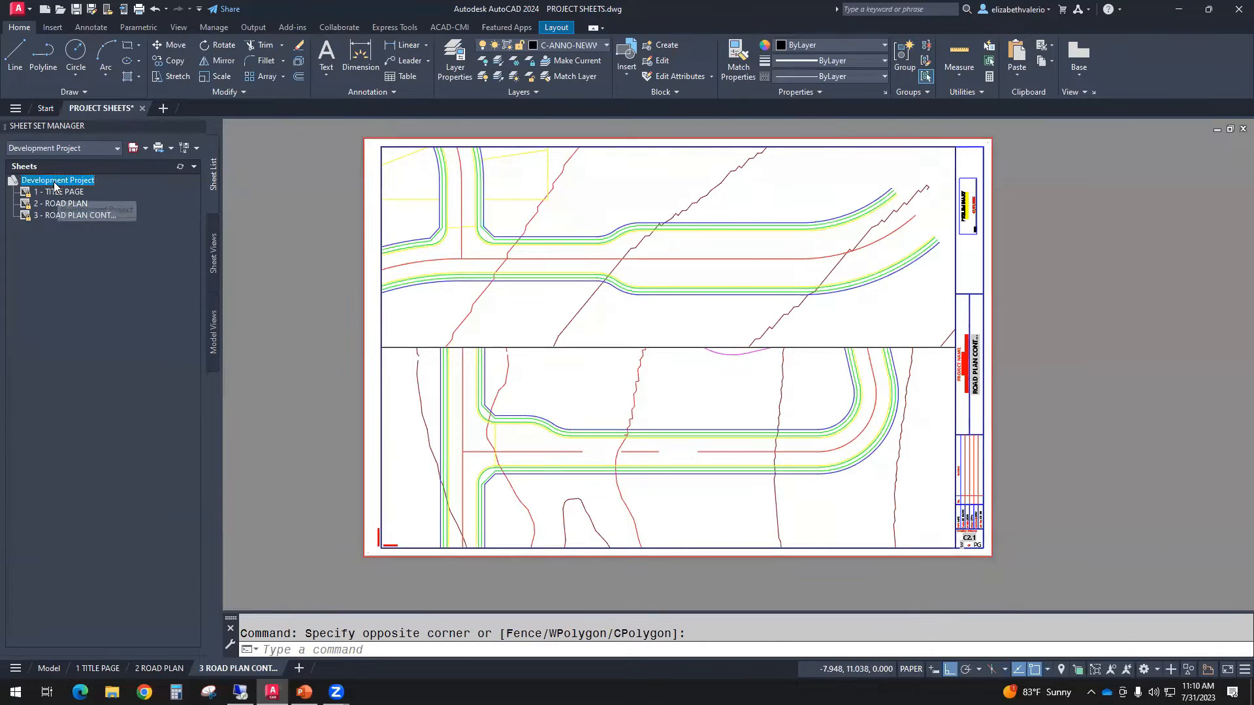
pyautogui.rightClick(54, 182)
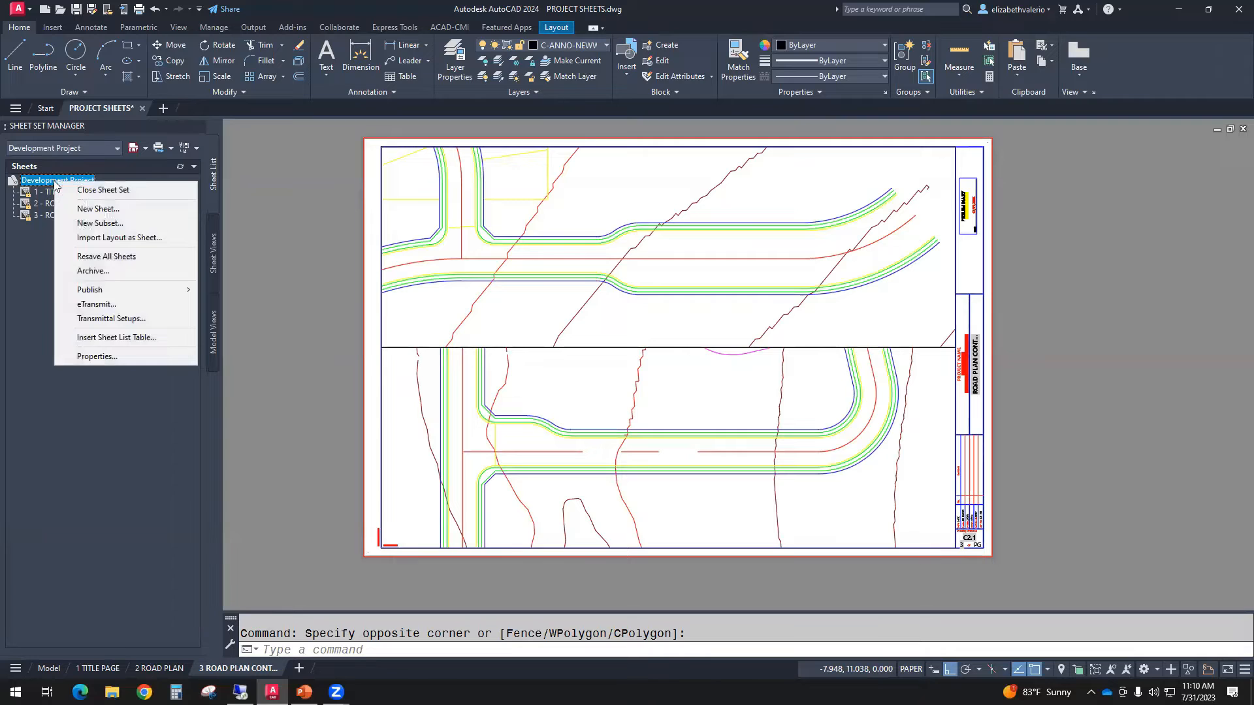
pyautogui.click(111, 358)
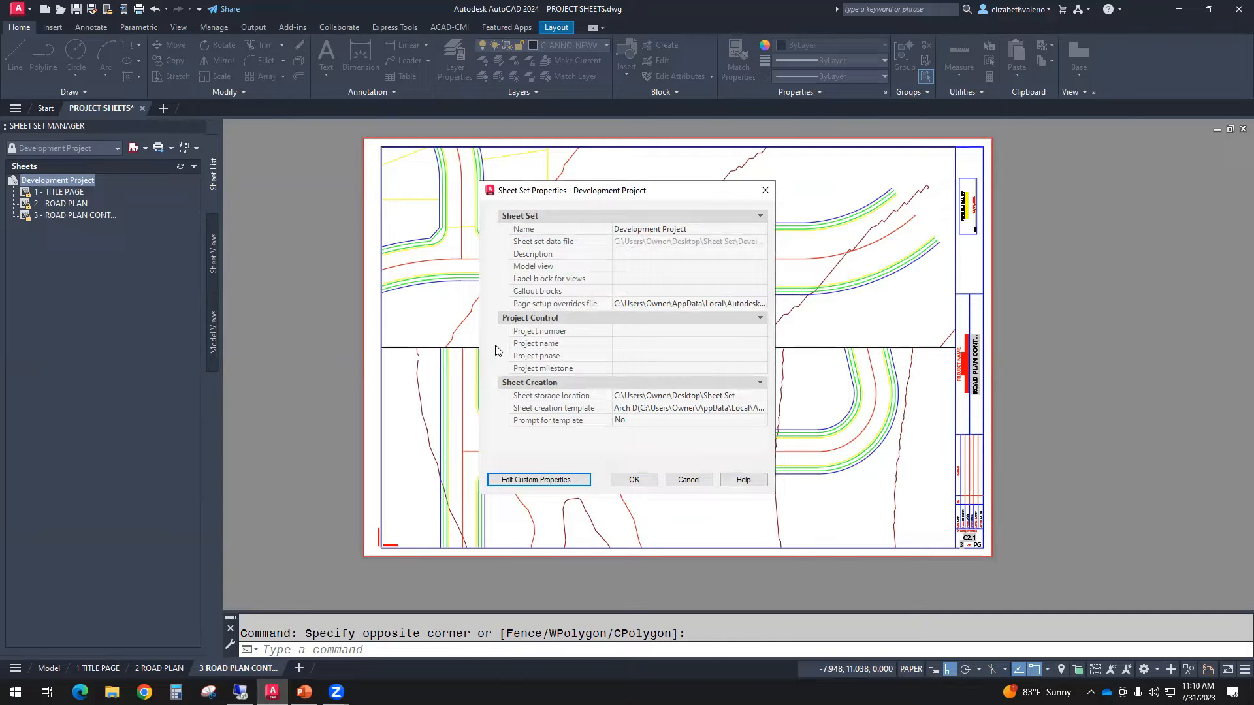
pyautogui.click(630, 344)
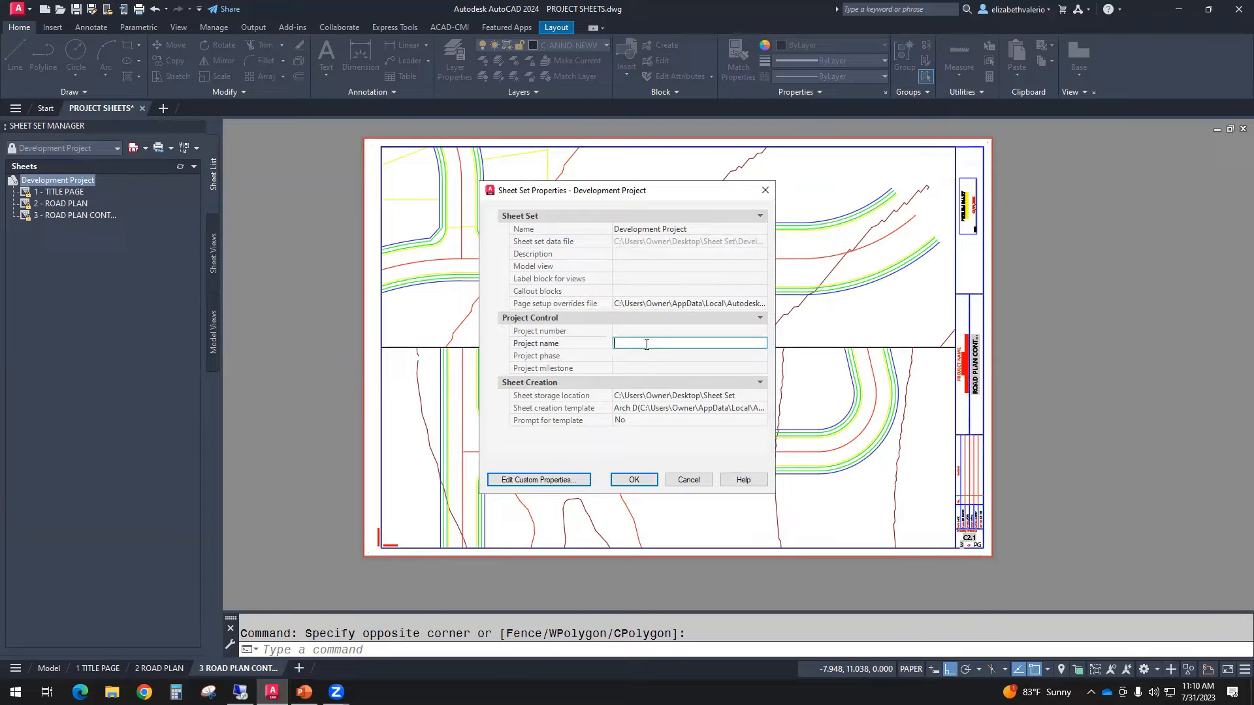
pyautogui.write('Development Project')
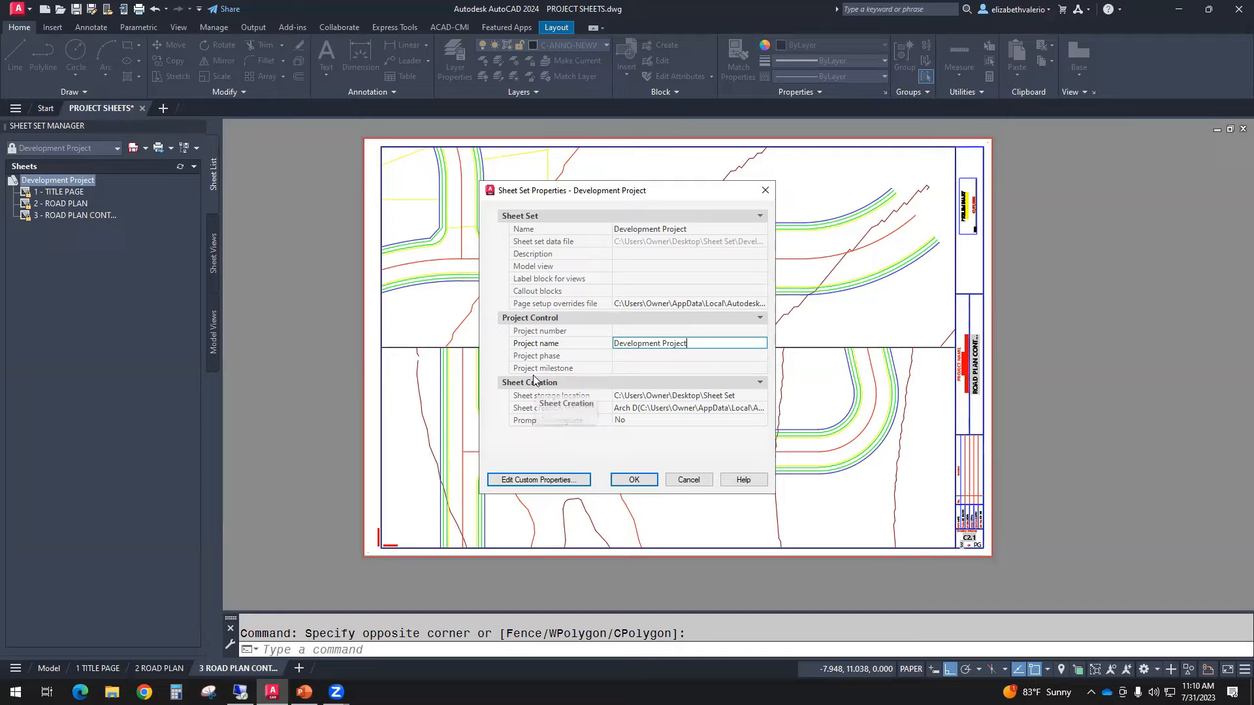
pyautogui.click(676, 357)
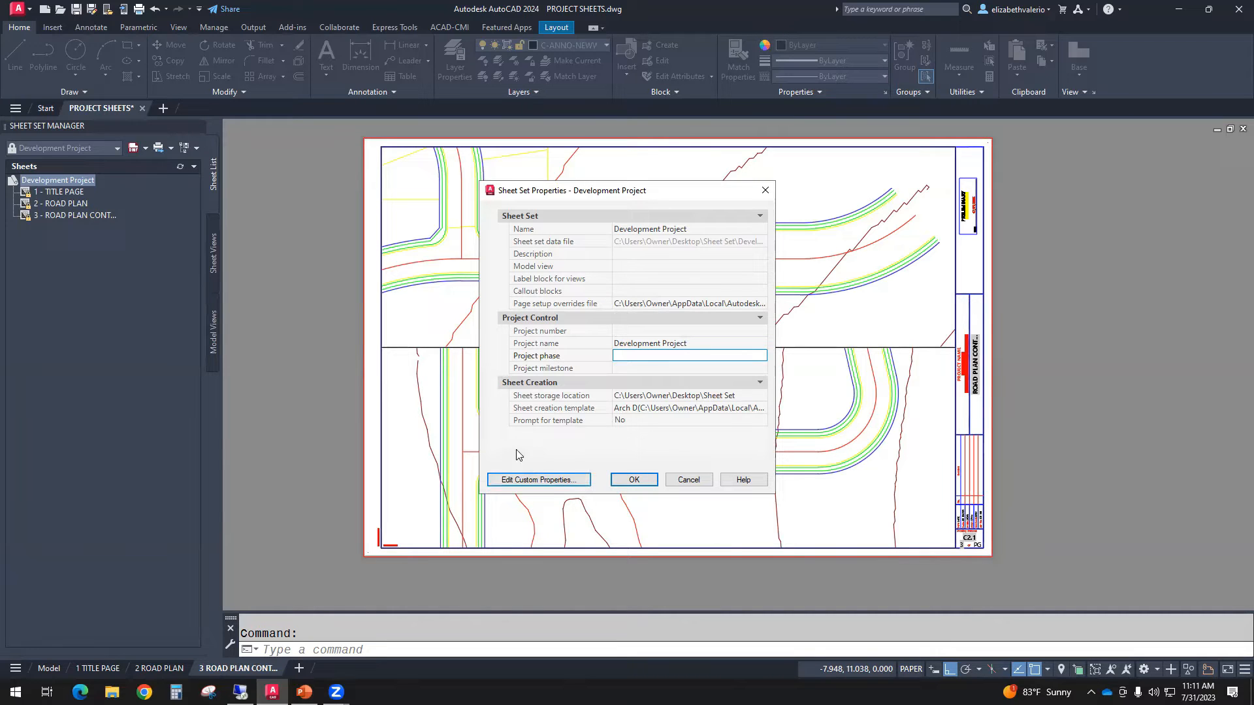
# Add a custom property named Total Sheets with default value 3, owned by the sheet set, to the Development Project sheet set.
pyautogui.click(536, 481)
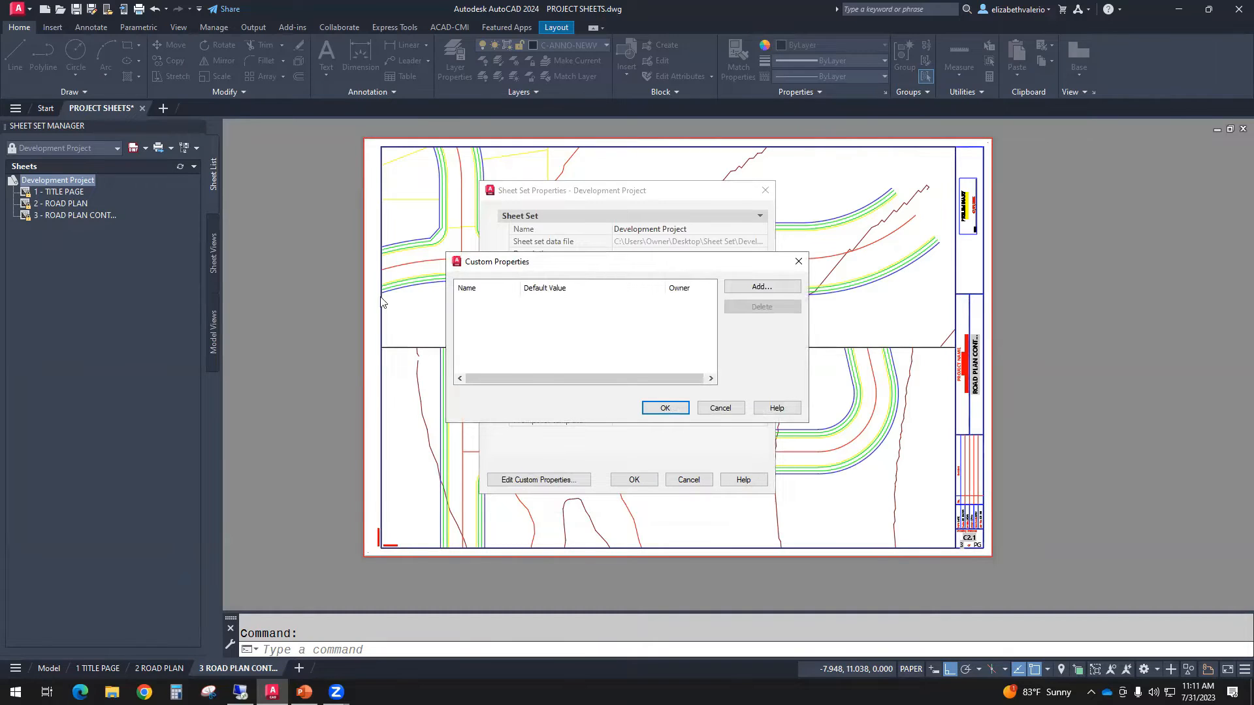
pyautogui.moveTo(666, 261); pyautogui.dragTo(369, 299)
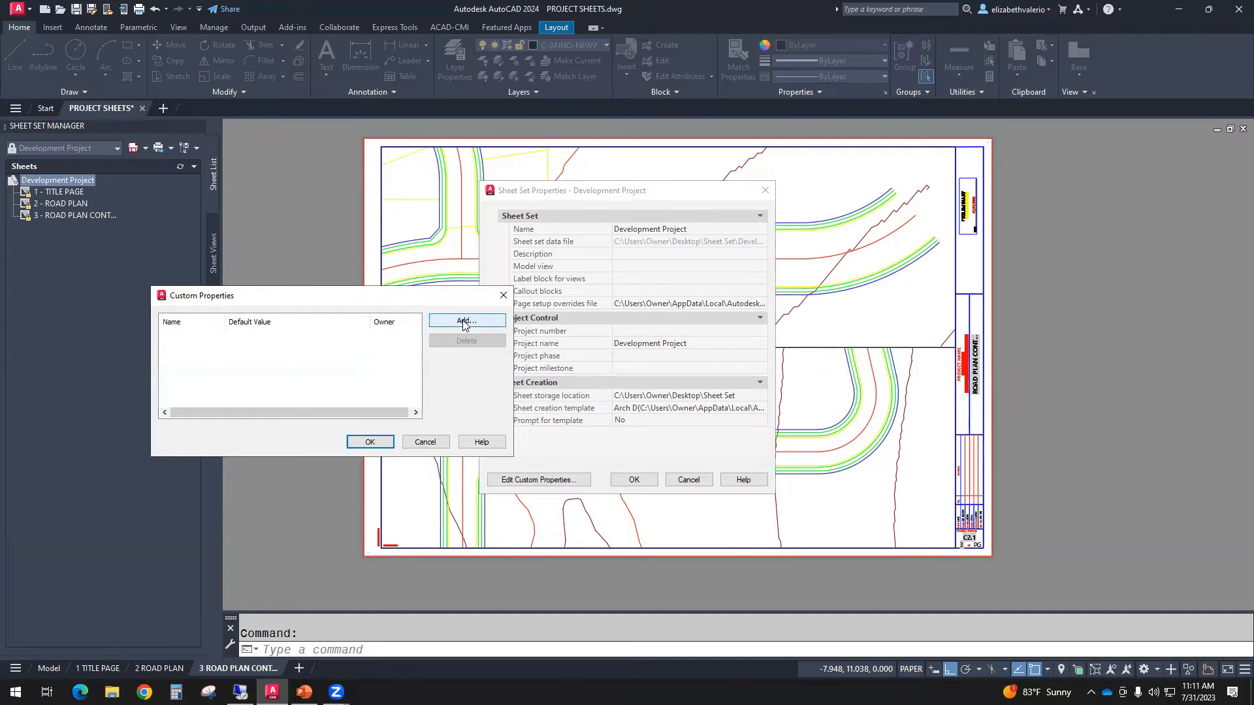
pyautogui.click(465, 321)
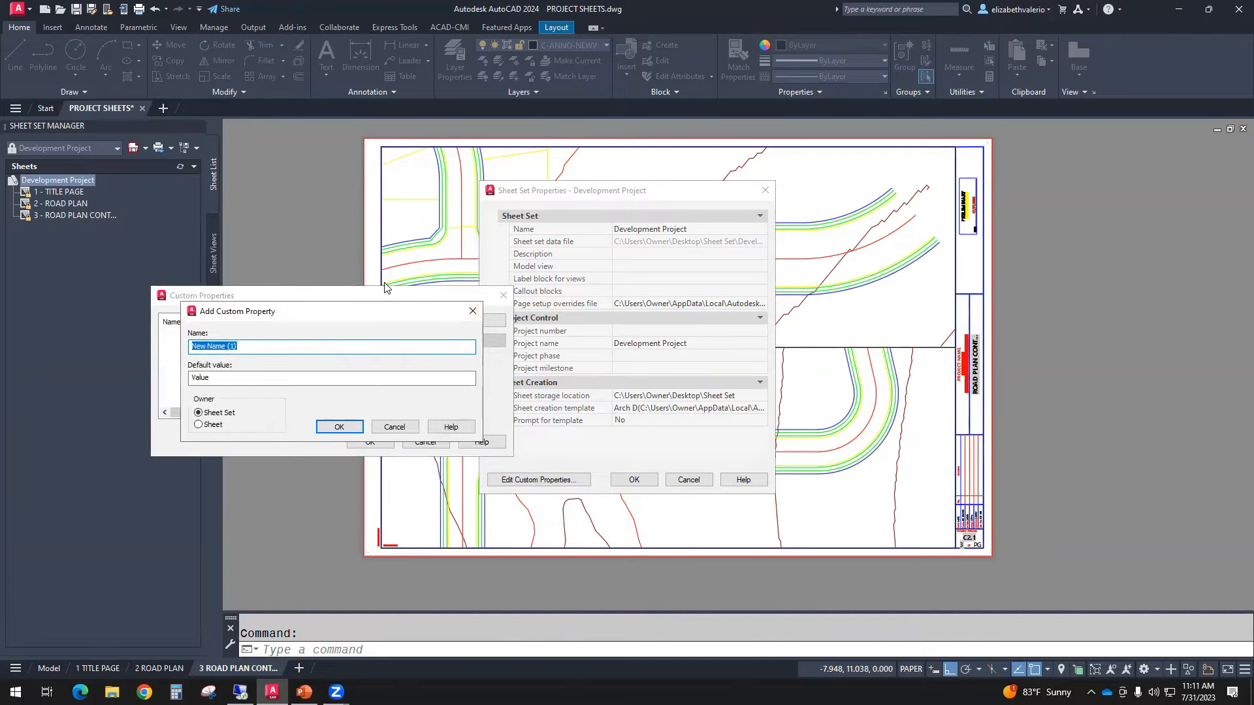
pyautogui.moveTo(389, 311); pyautogui.dragTo(366, 171)
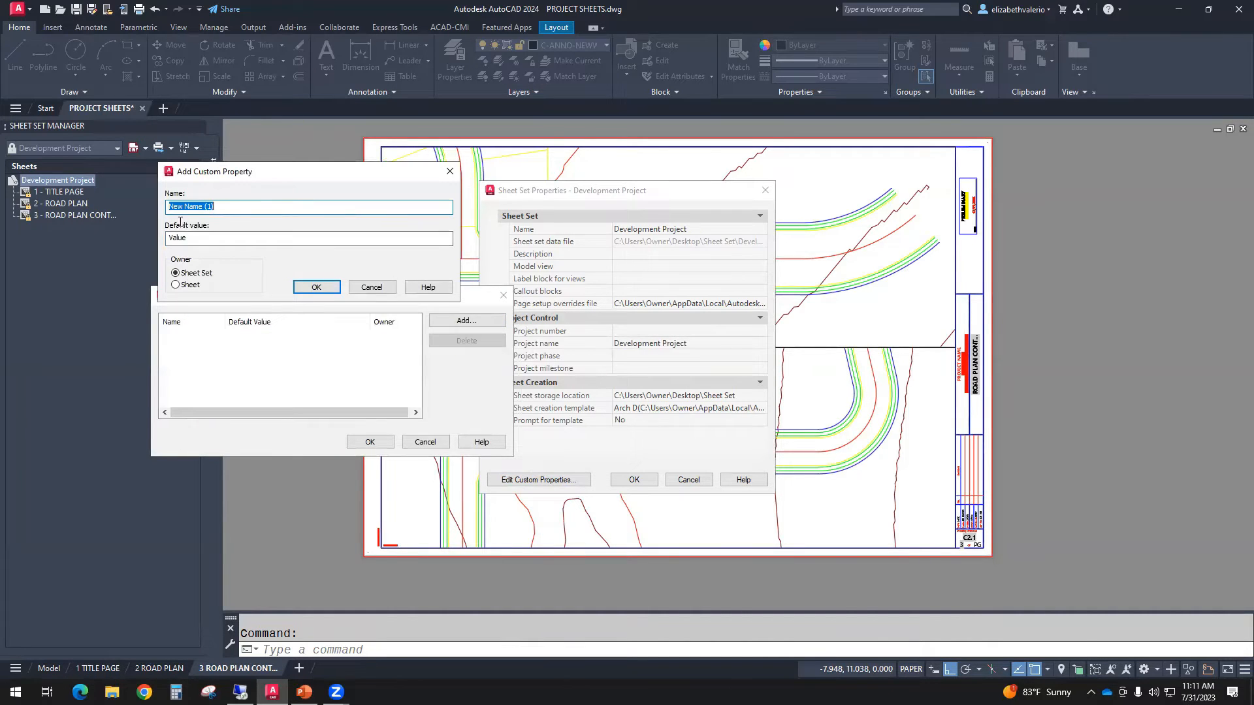
pyautogui.write('Total Shew')
pyautogui.press('Tab')
pyautogui.write('x')
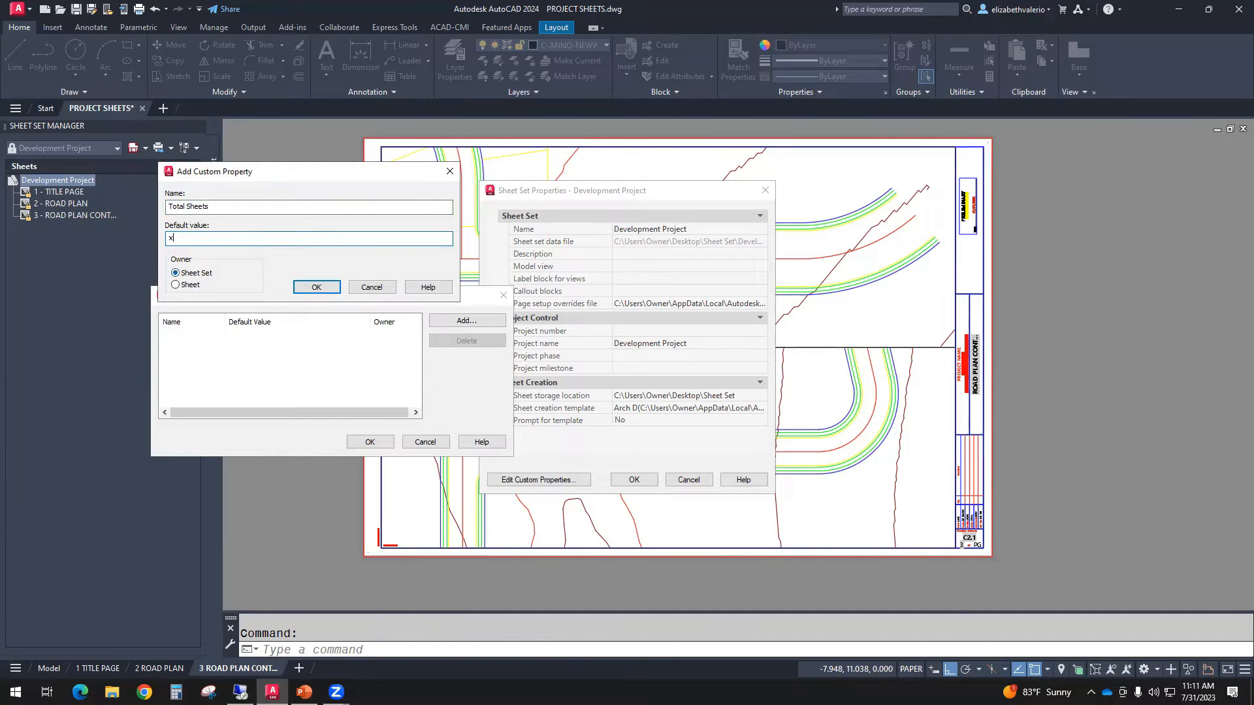
pyautogui.press('BackSpace')
pyautogui.write('3')
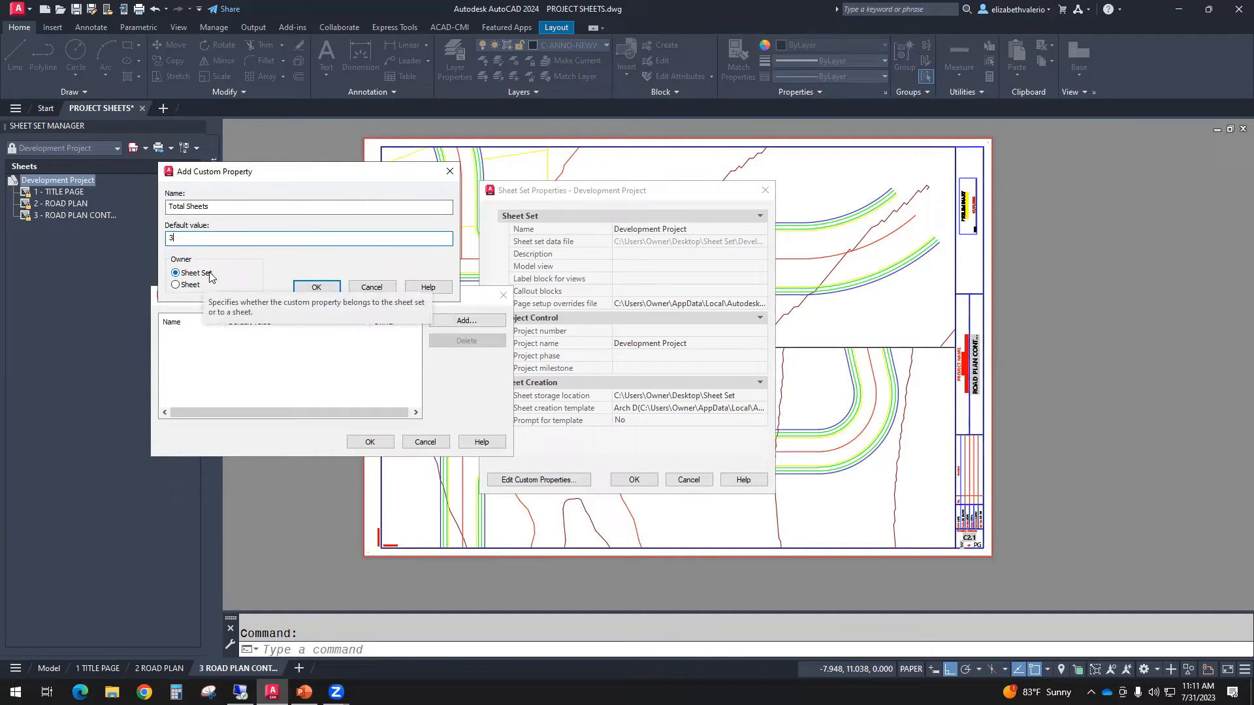
pyautogui.click(175, 286)
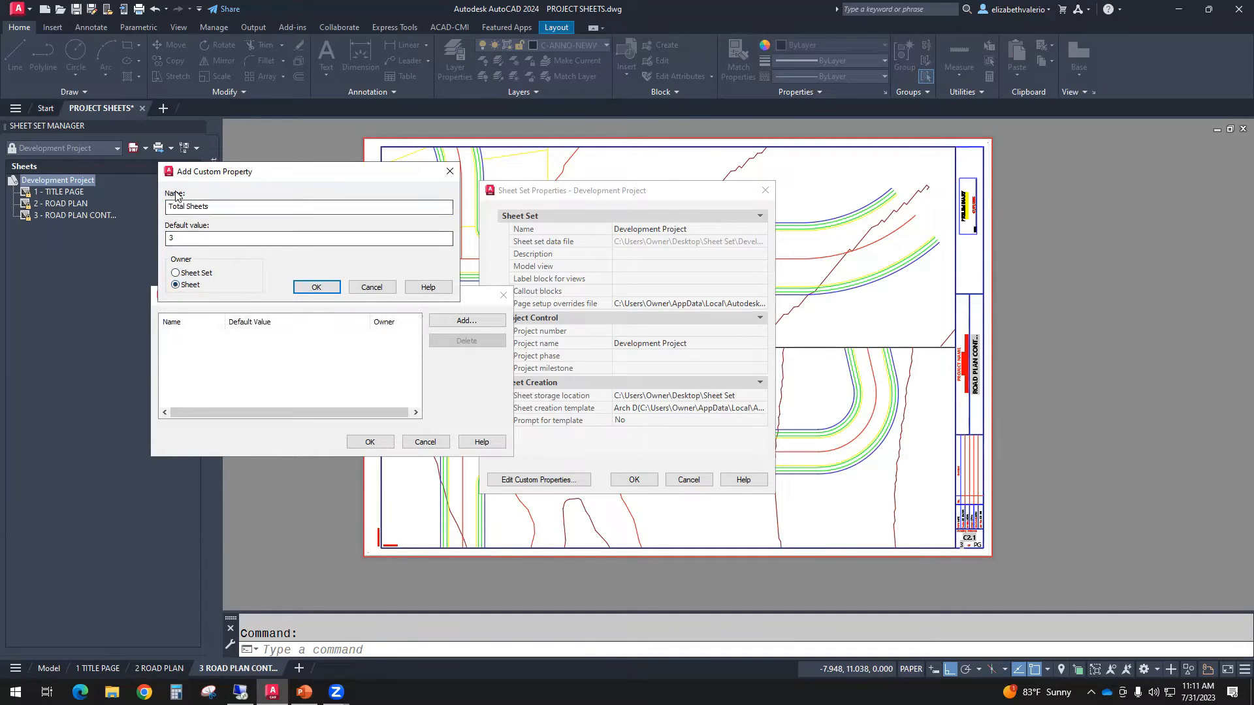
pyautogui.click(176, 275)
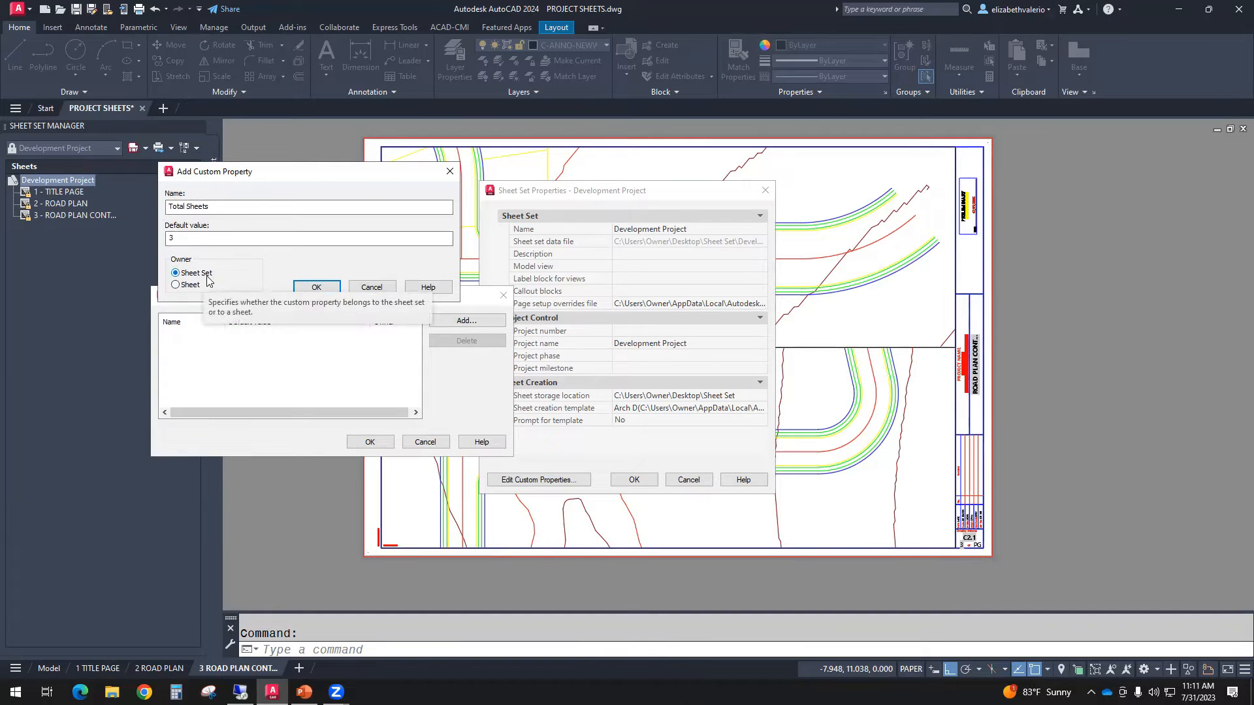
pyautogui.click(316, 287)
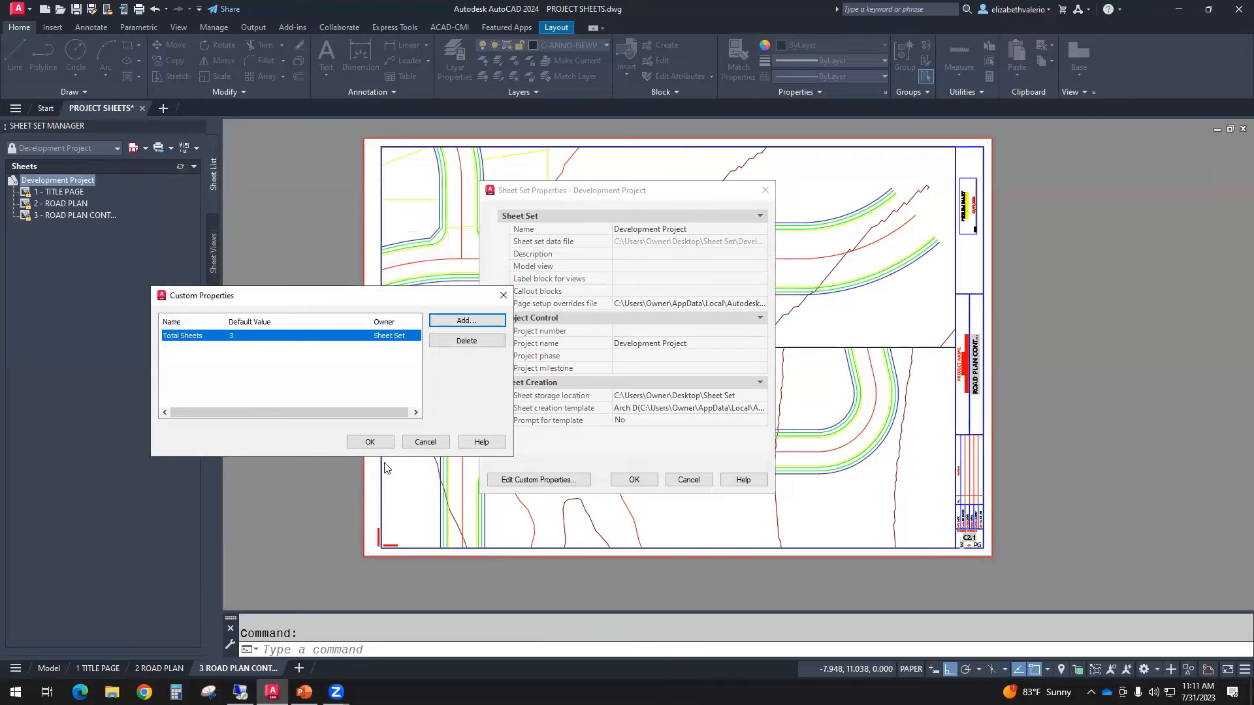
pyautogui.click(369, 443)
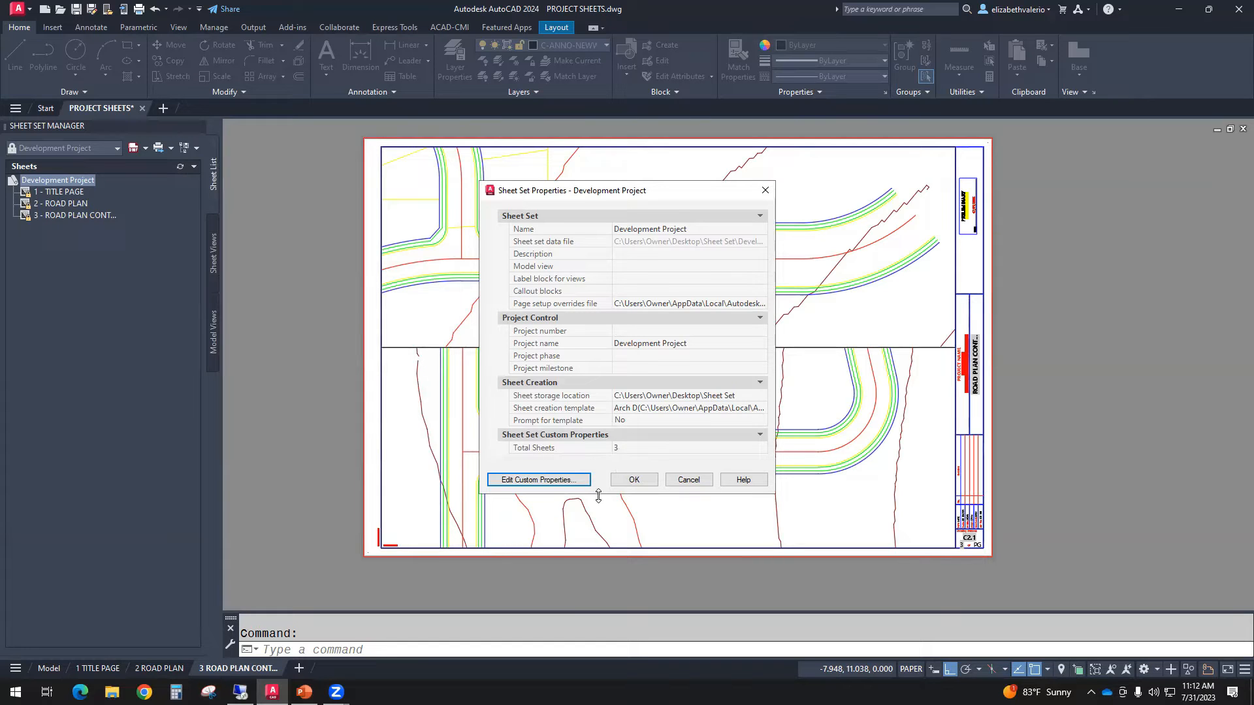
# Enter 3 as the Total Sheets value in the sheet set's custom properties and accept the sheet set properties.
pyautogui.moveTo(598, 497); pyautogui.dragTo(599, 533)
pyautogui.click(625, 448)
pyautogui.write('5')
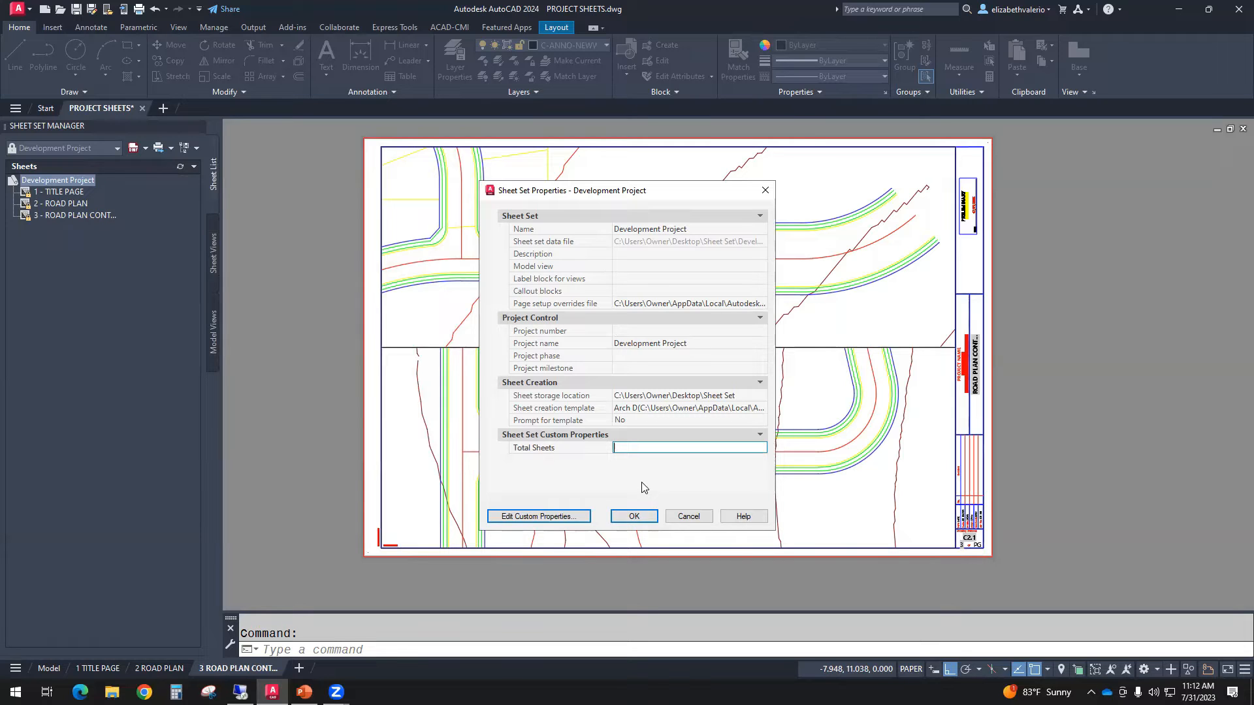
pyautogui.write('3')
pyautogui.click(633, 516)
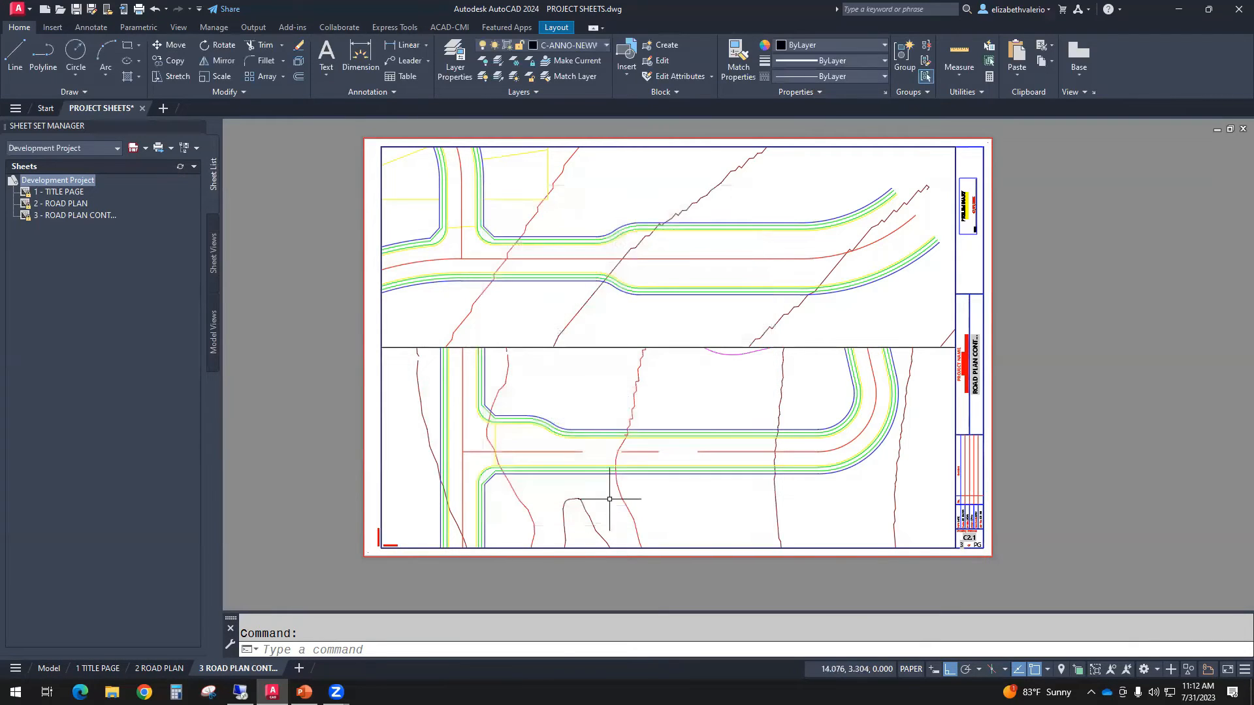
# Review the TITLE PAGE sheet's properties and the commands available for the Development Project sheet set without changing anything.
pyautogui.moveTo(72, 197)
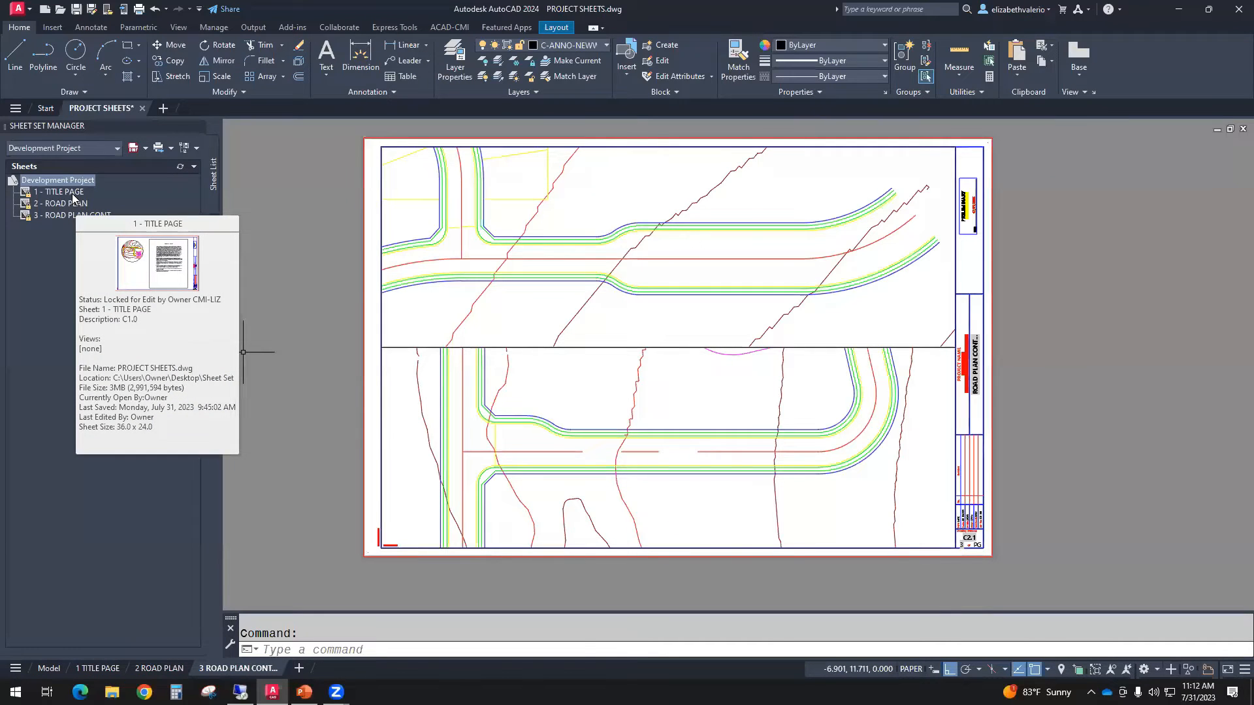
pyautogui.rightClick(74, 195)
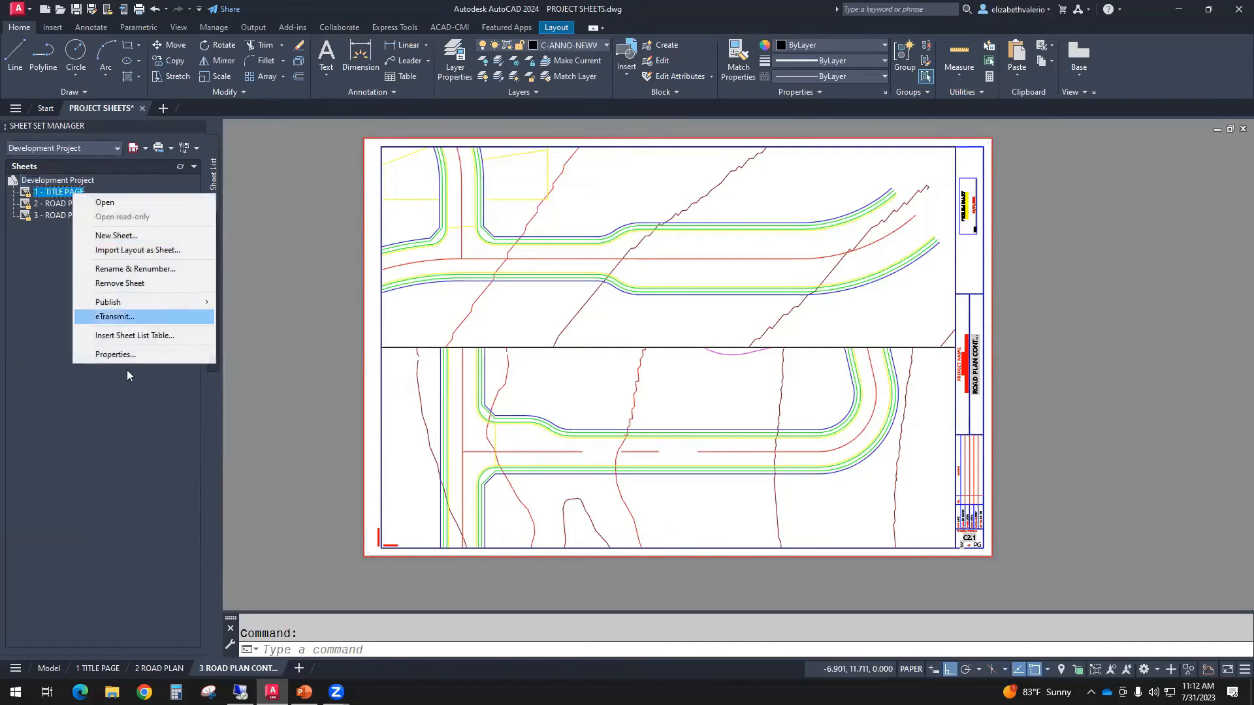
pyautogui.click(118, 356)
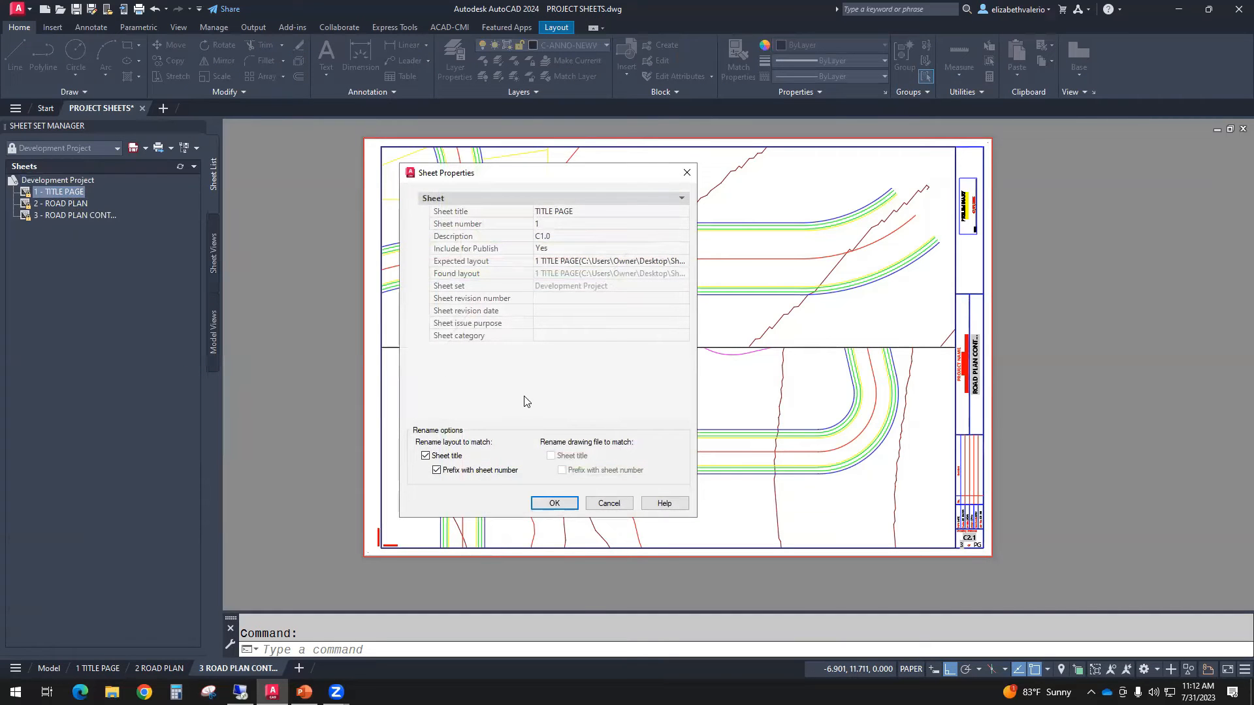
pyautogui.click(691, 173)
pyautogui.click(54, 184)
pyautogui.rightClick(53, 184)
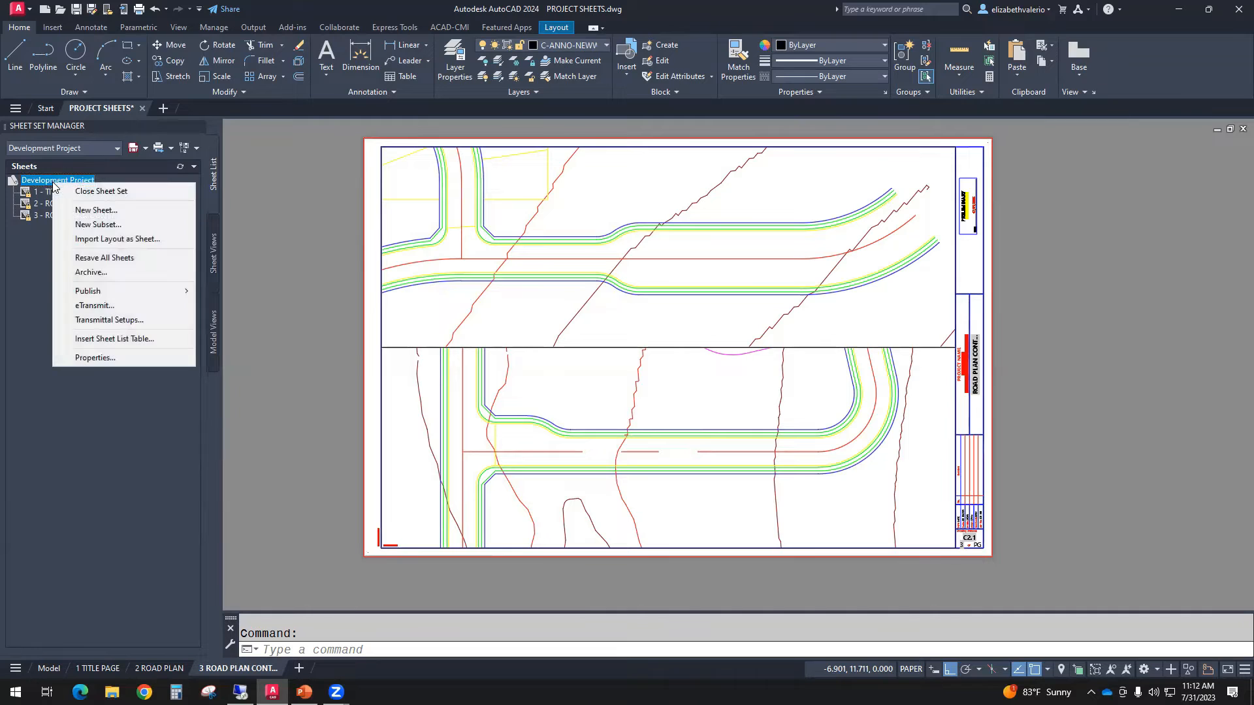
pyautogui.click(79, 434)
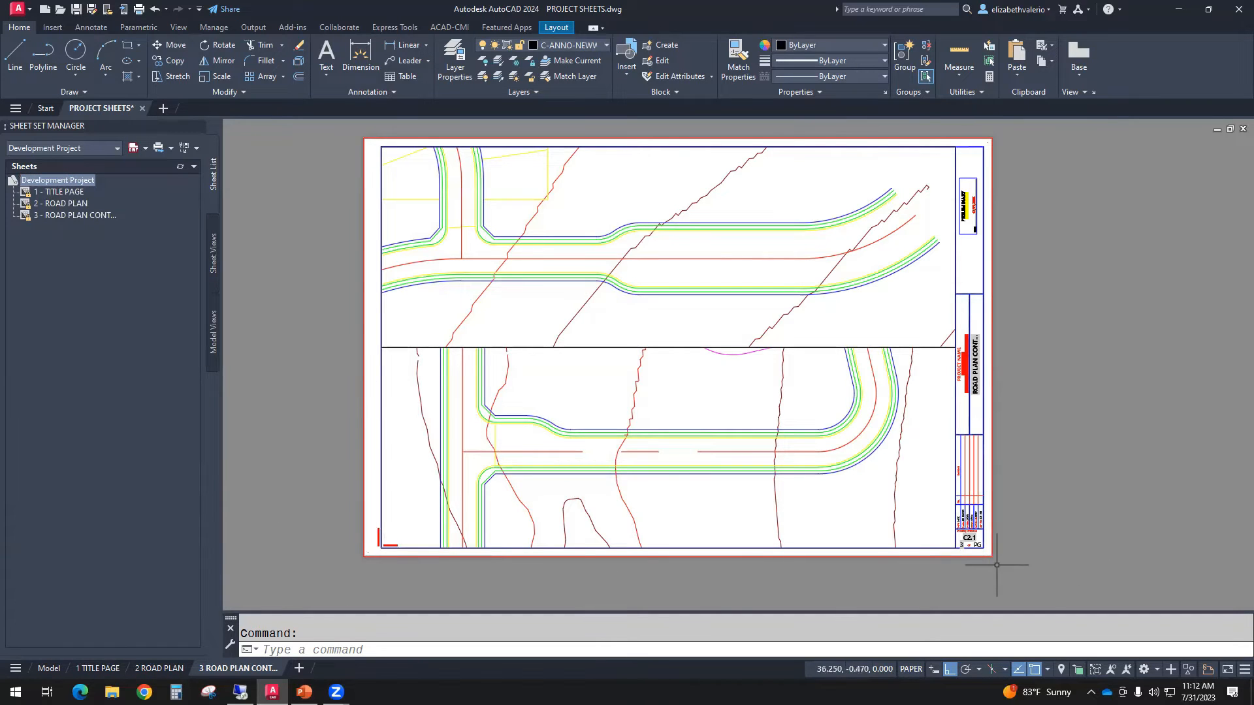
# Open the title block of the ROAD PLAN CONT... layout in the Block Editor.
pyautogui.scroll(5, 997, 559)
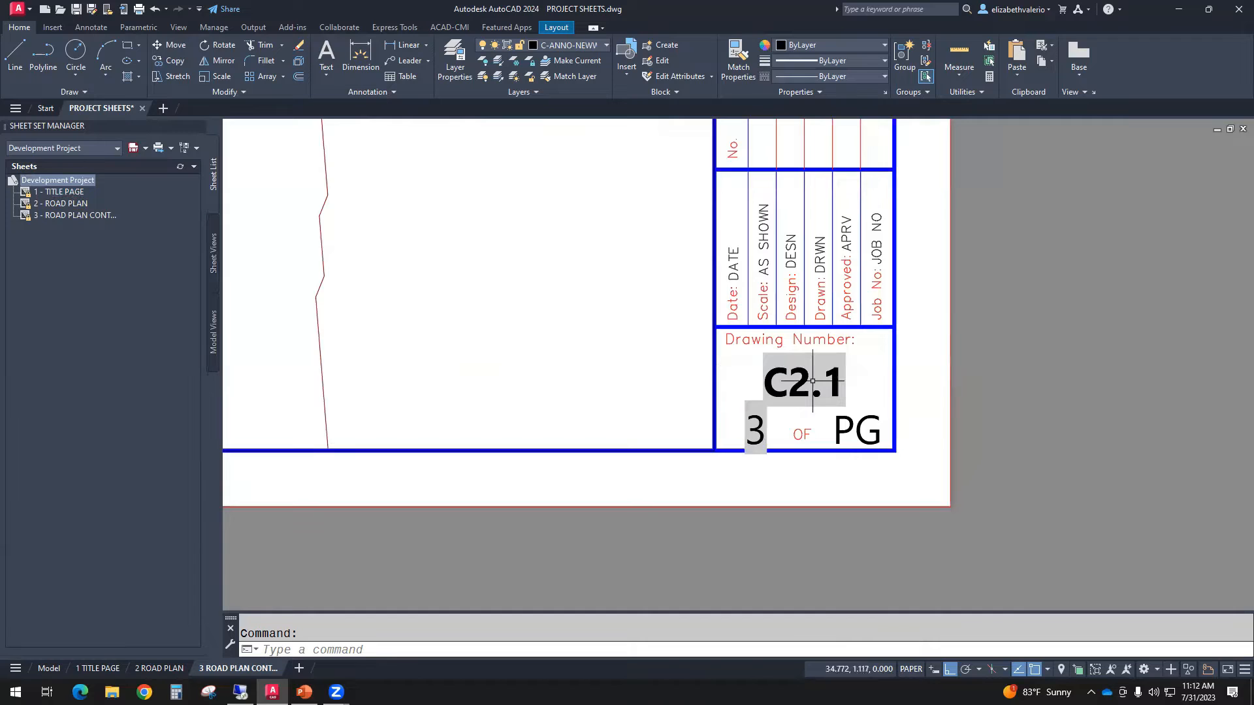
pyautogui.scroll(-6, 921, 450)
pyautogui.moveTo(921, 450); pyautogui.dragTo(972, 559, button='middle')
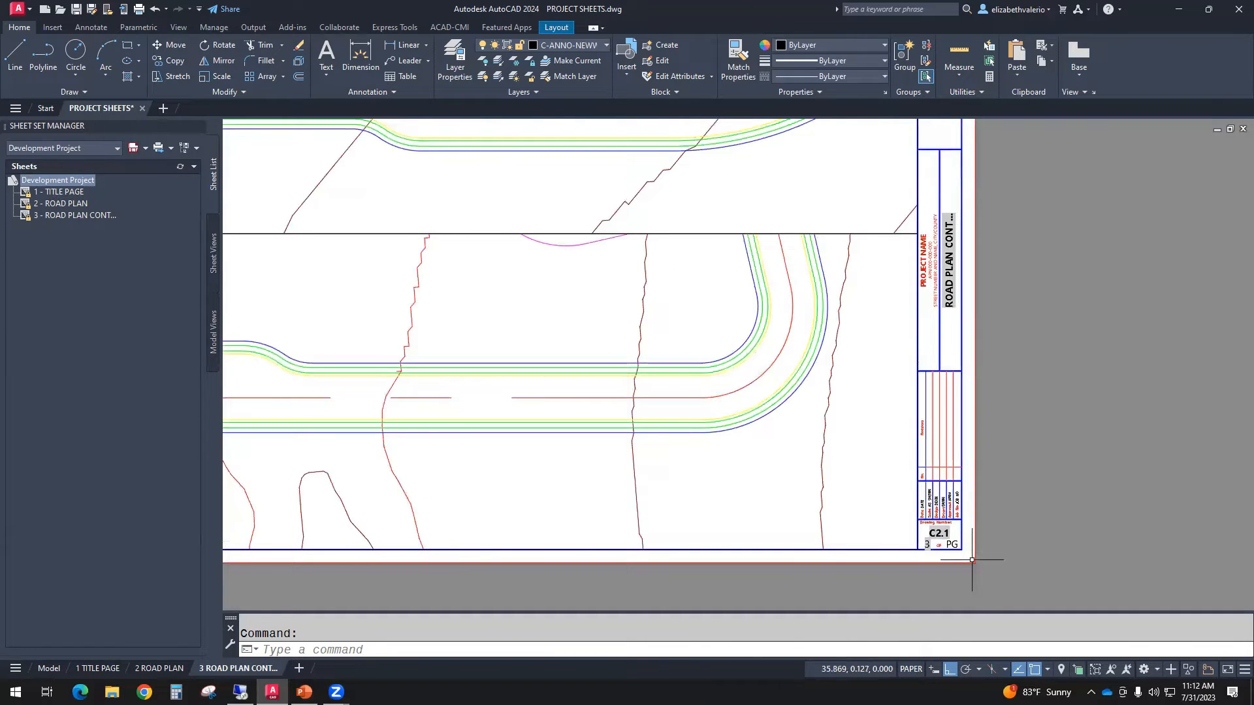
pyautogui.click(960, 550)
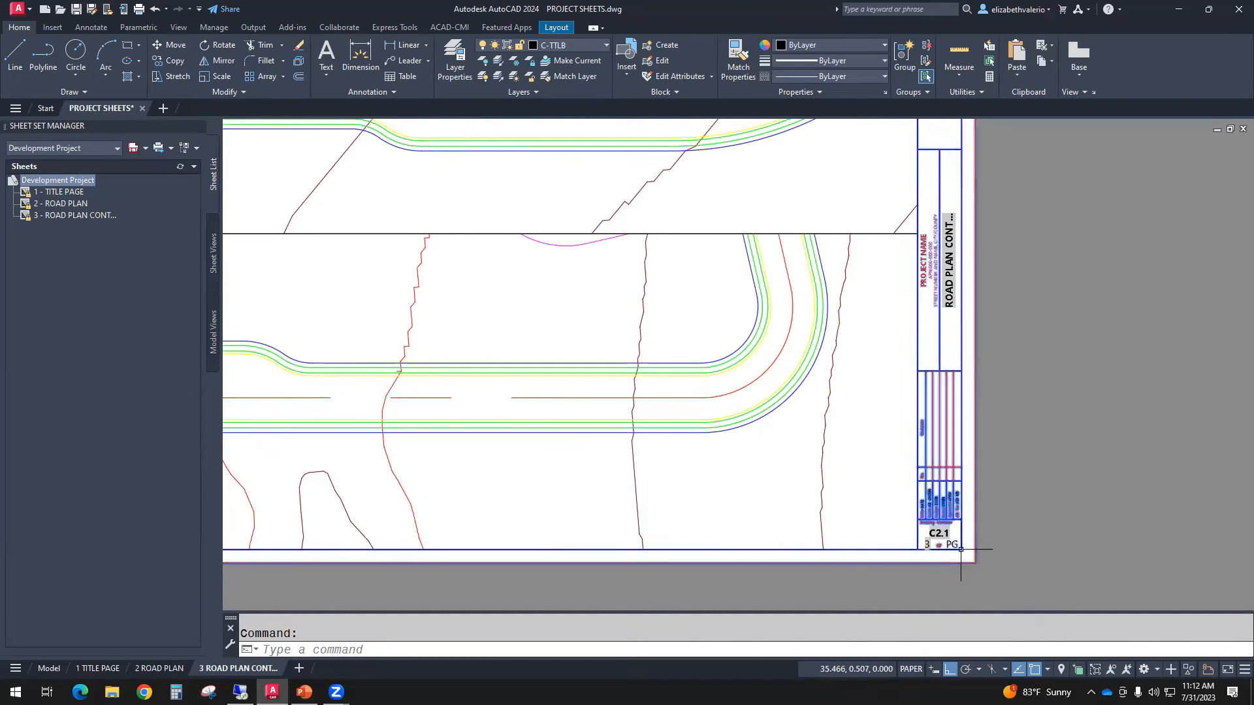
pyautogui.rightClick(873, 408)
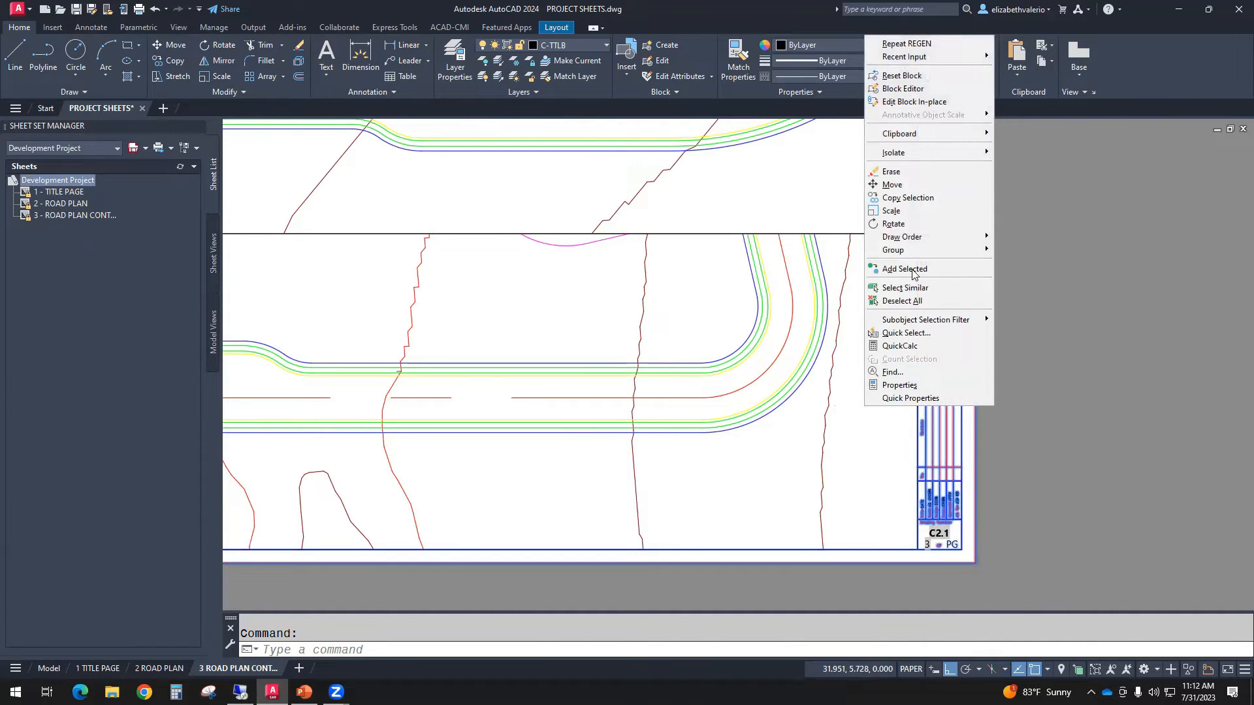
pyautogui.click(892, 89)
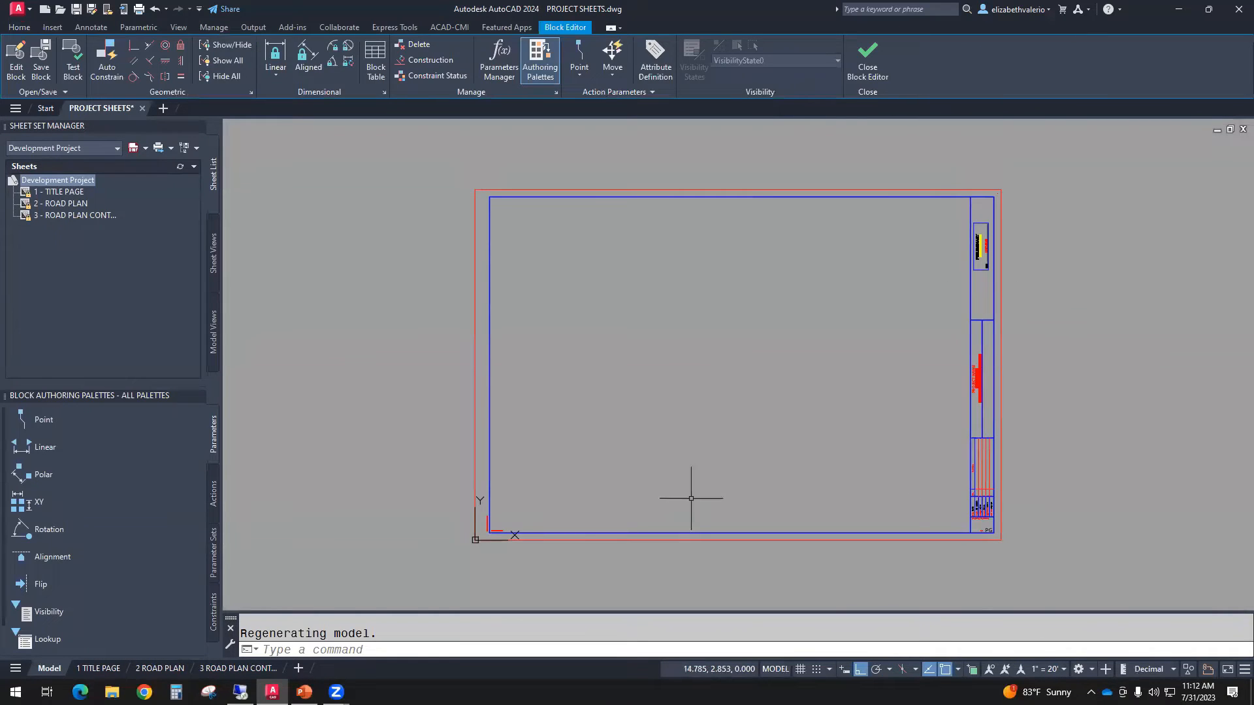
# Move the PG text out of the title block's Drawing Number box, horizontally to a spot outside the sheet border.
pyautogui.scroll(10, 815, 484)
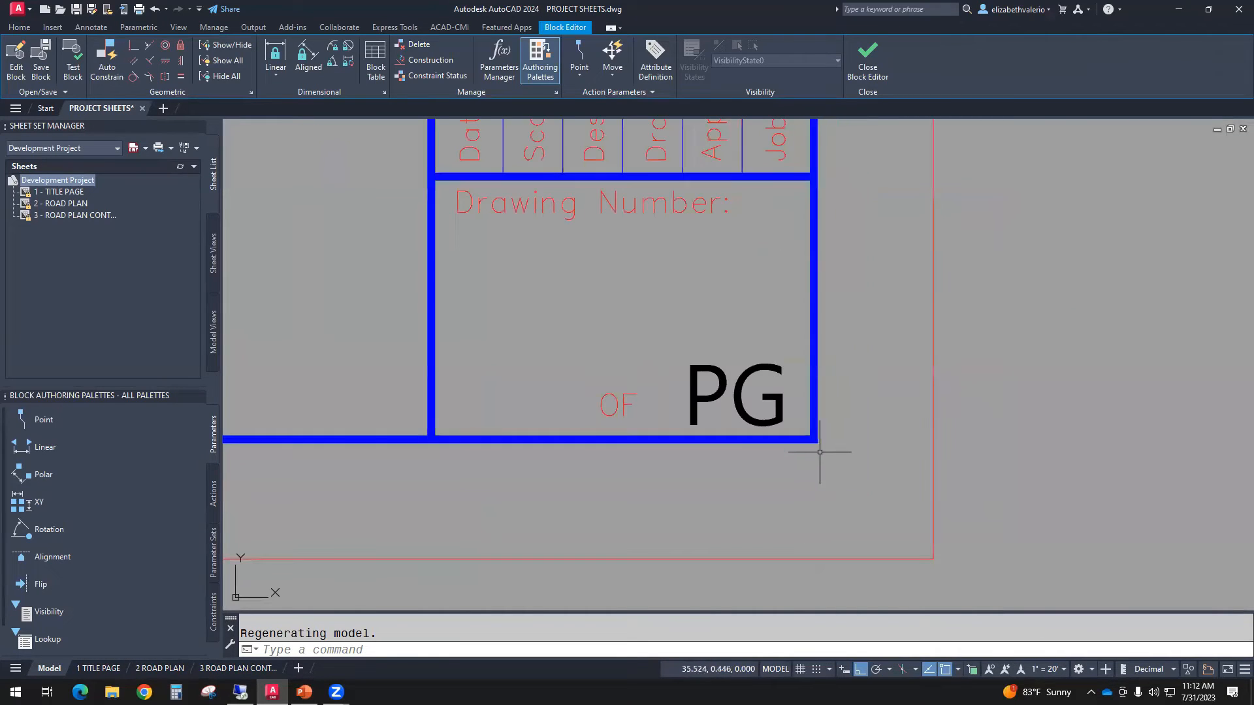
pyautogui.click(720, 397)
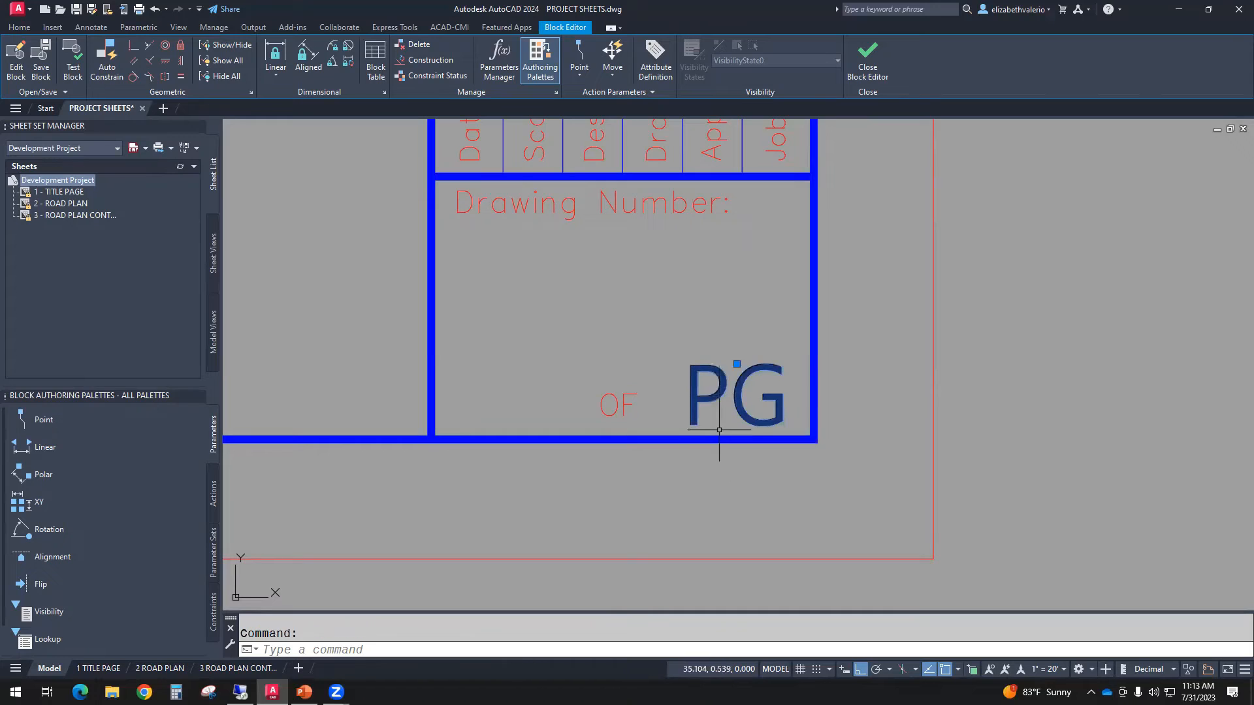
pyautogui.write('m')
pyautogui.press('Return')
pyautogui.click(727, 419)
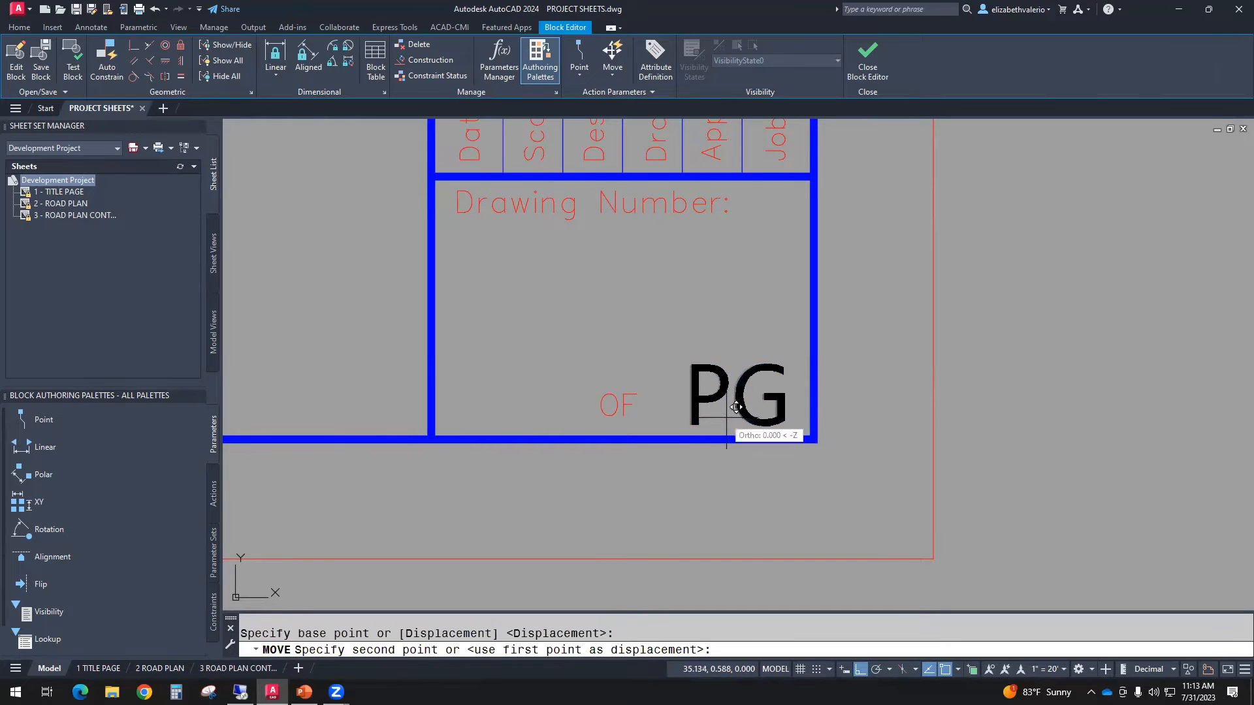
pyautogui.click(1045, 453)
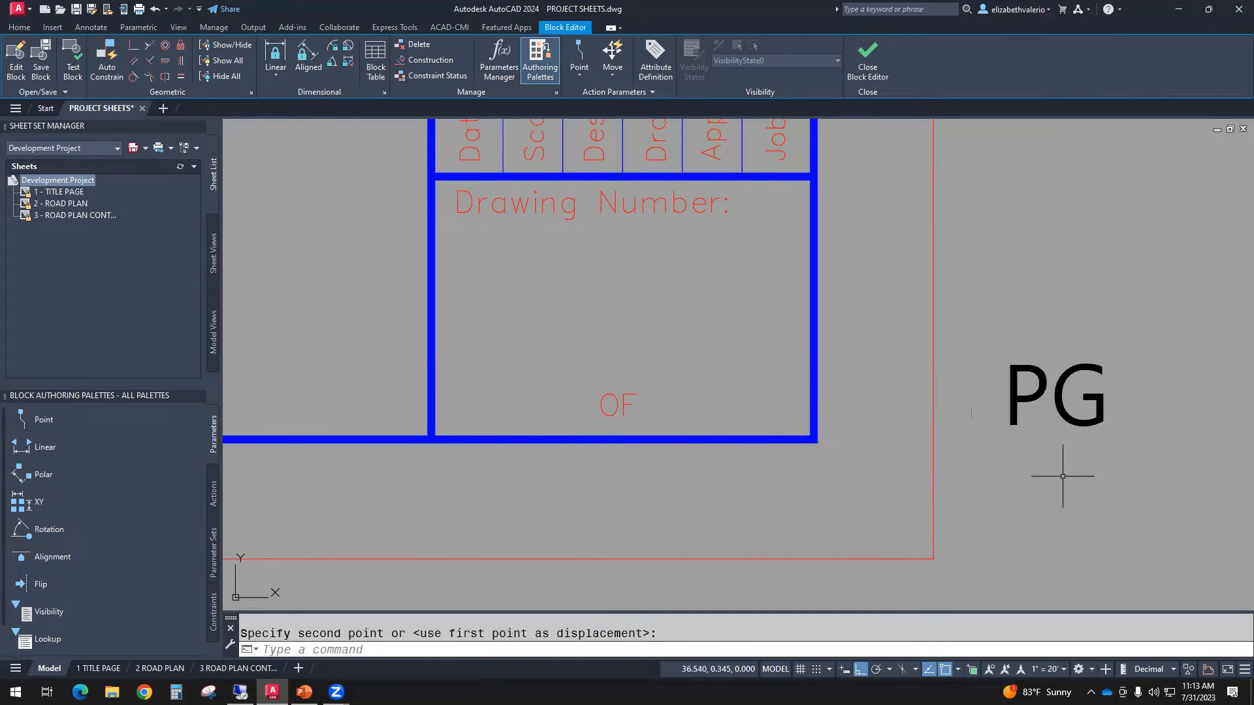
# Define a block attribute with tag total_sheets, prompt "field linked to sheet set properties" and default value XX.
pyautogui.click(55, 29)
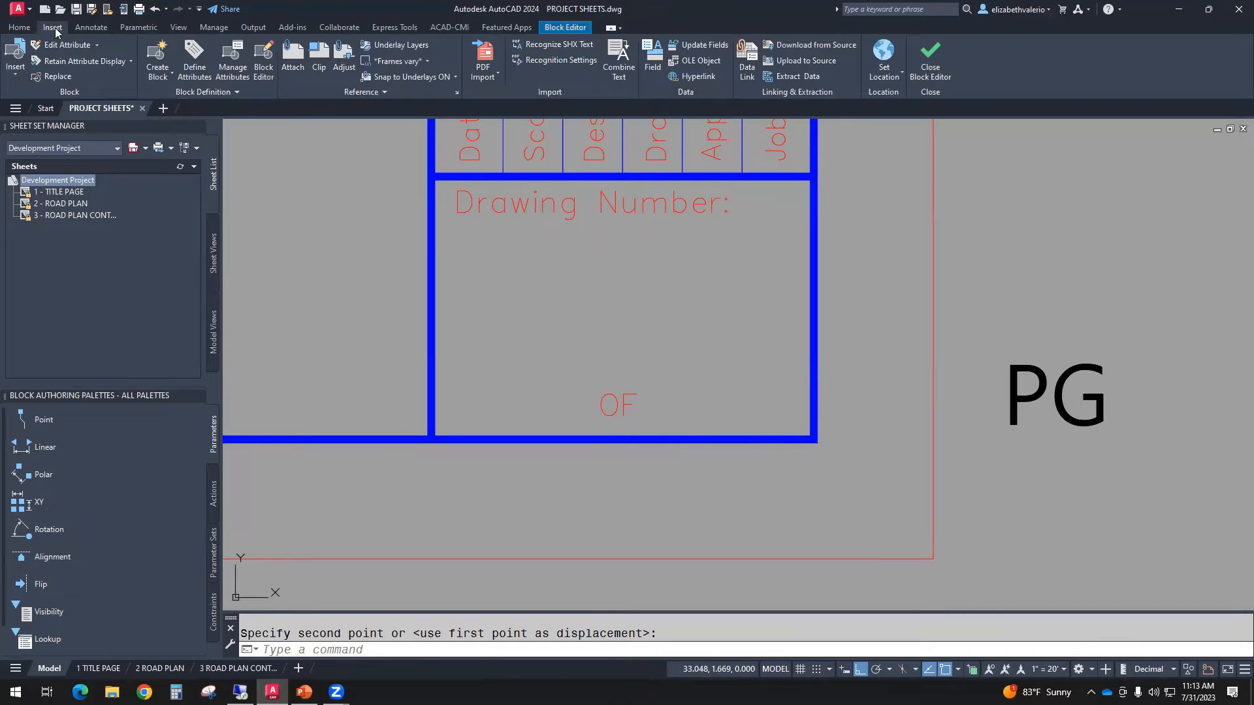
pyautogui.click(196, 78)
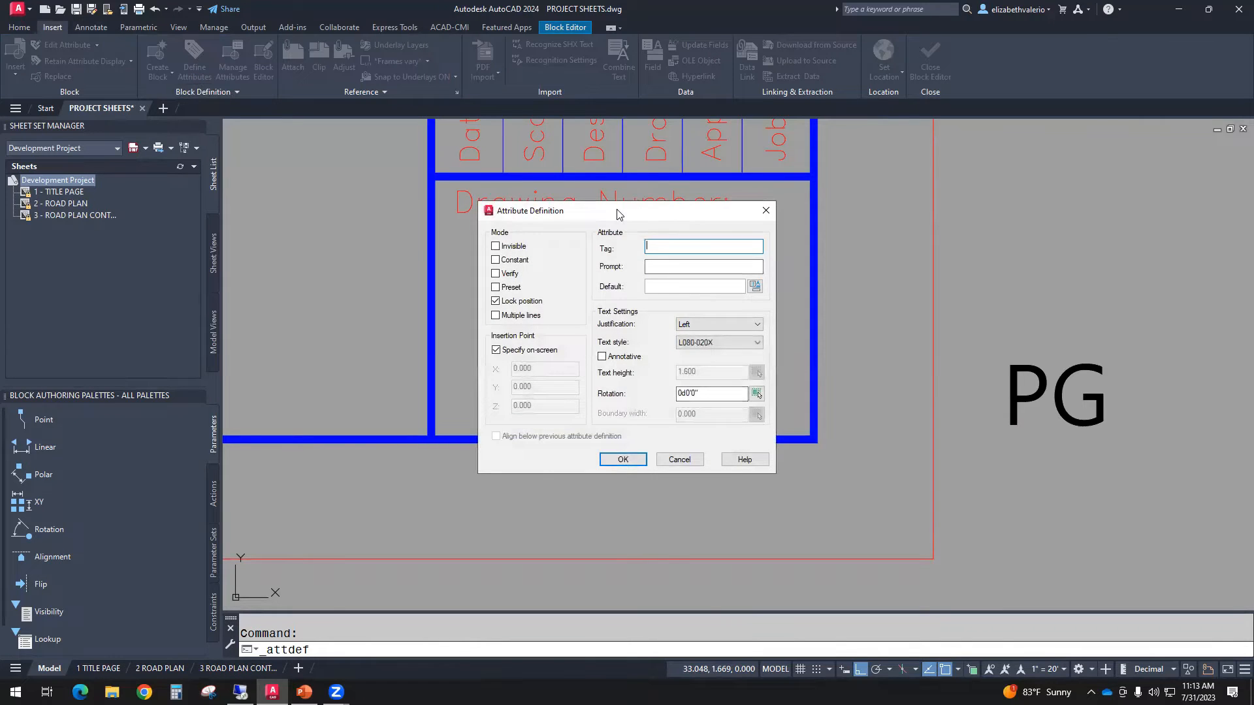
pyautogui.moveTo(639, 213); pyautogui.dragTo(426, 245)
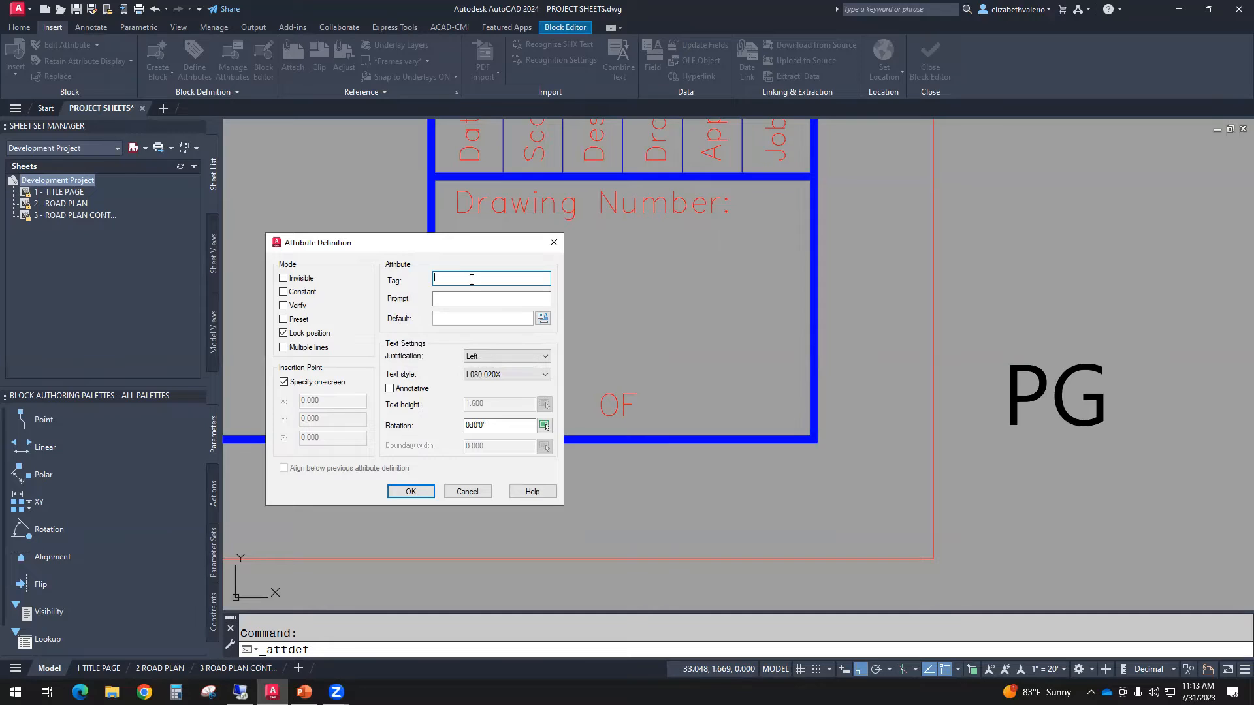
pyautogui.write('to')
pyautogui.click(481, 298)
pyautogui.write('f')
pyautogui.press('BackSpace')
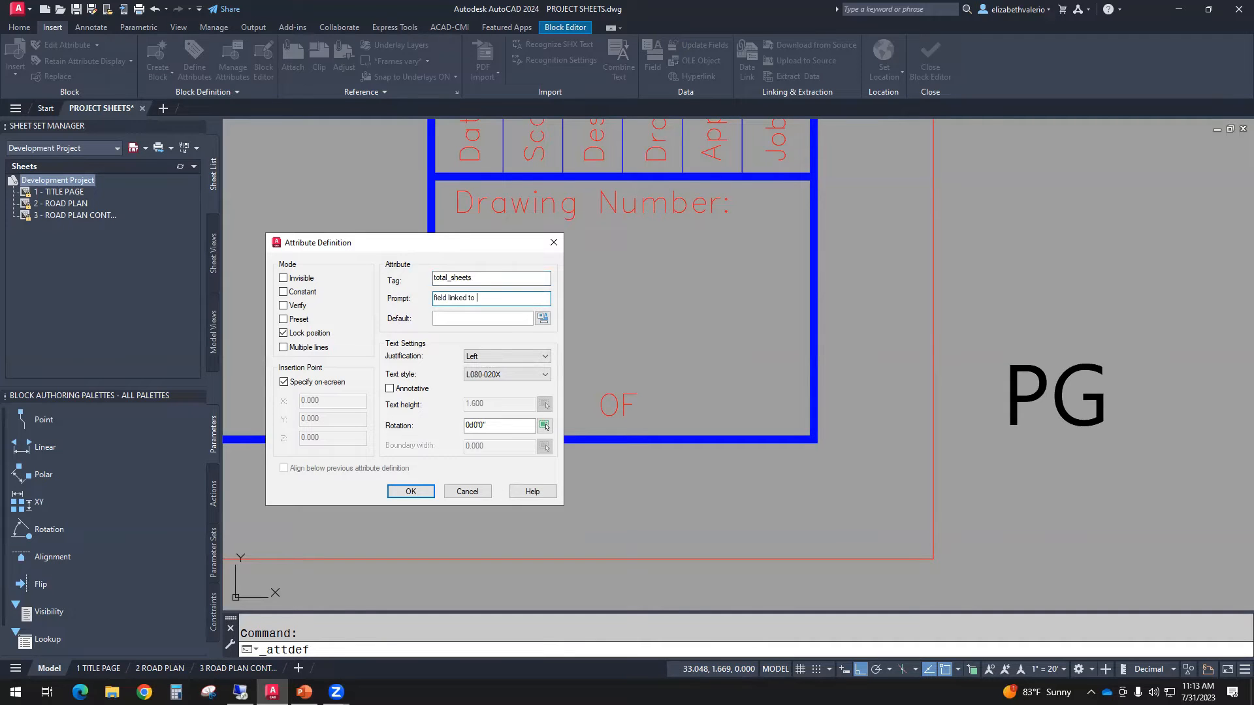
pyautogui.write('et properties')
pyautogui.click(442, 319)
pyautogui.write('XX')
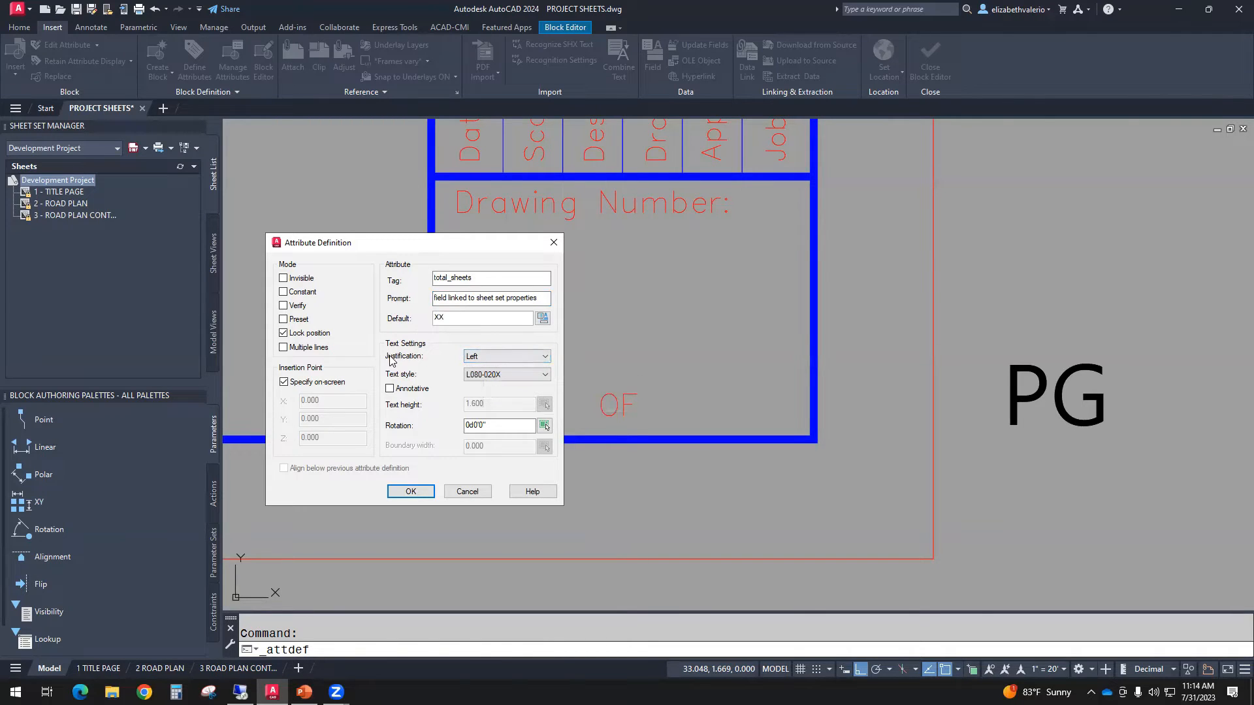
# Give the total_sheets attribute Middle center justification and place it just below the sheet border near the Drawing Number box.
pyautogui.click(507, 357)
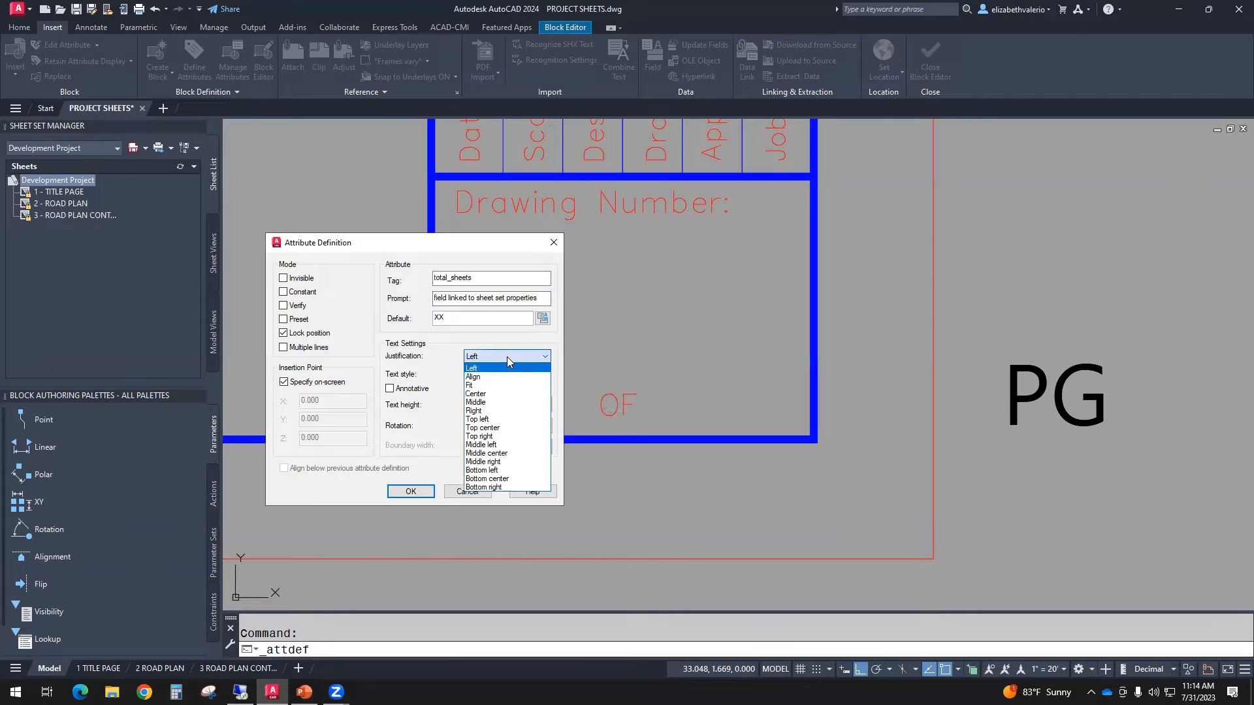
pyautogui.click(504, 454)
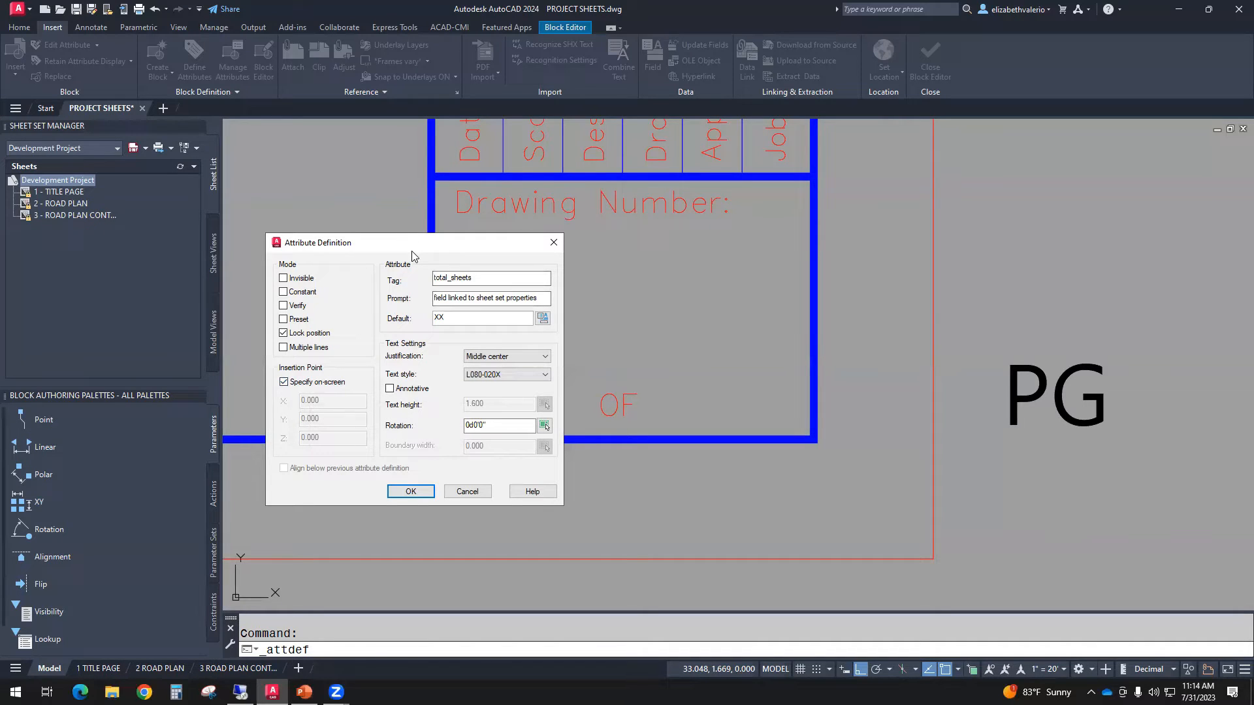
pyautogui.moveTo(412, 256); pyautogui.dragTo(414, 263)
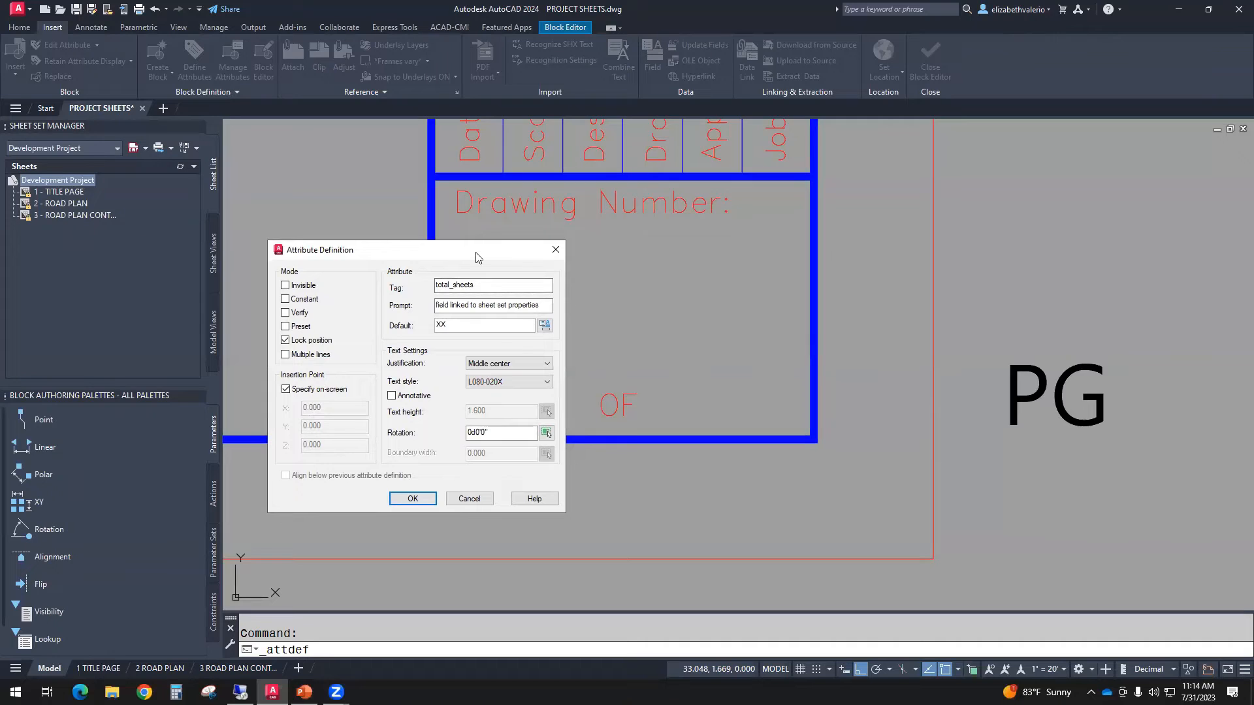
pyautogui.click(412, 499)
pyautogui.scroll(-6, 644, 430)
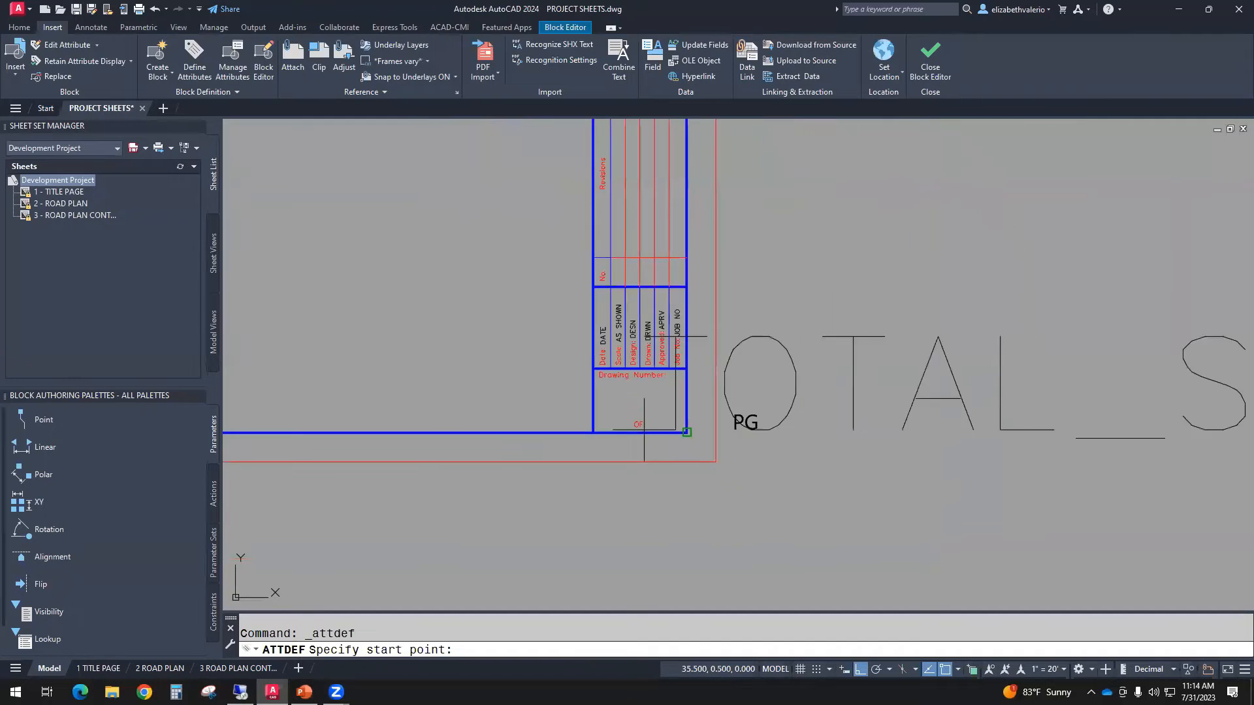
pyautogui.click(612, 575)
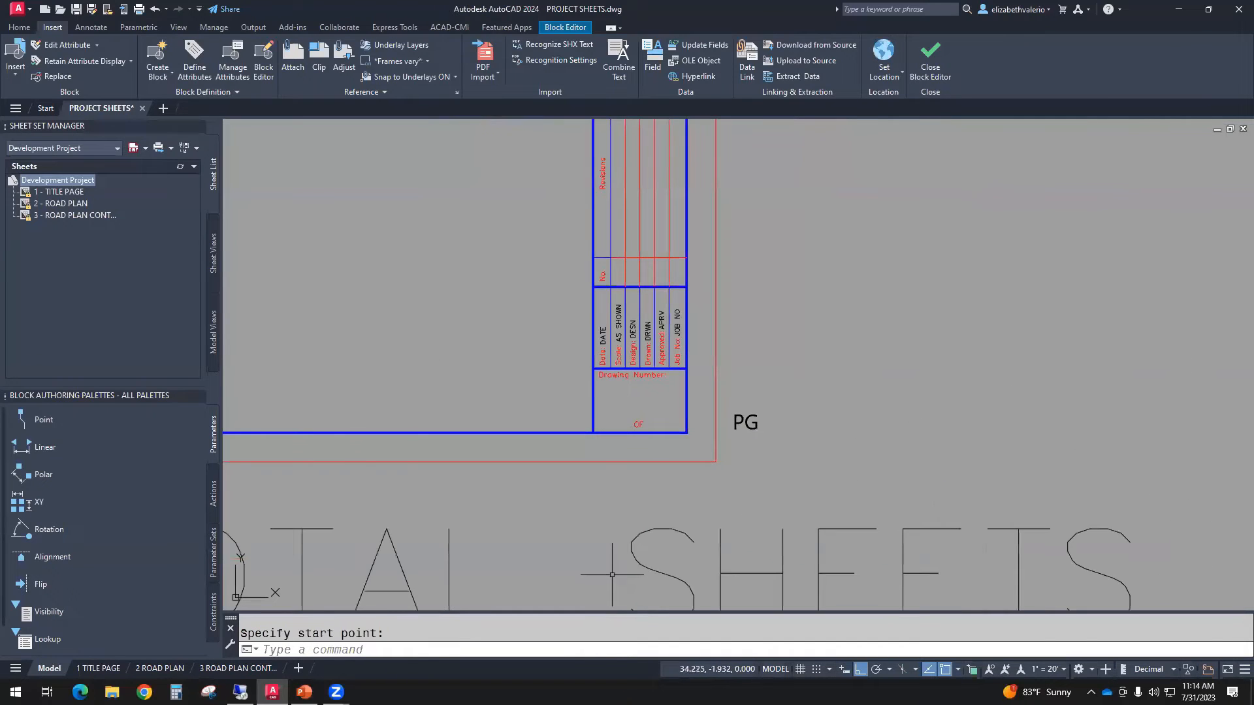
# Match the TOTAL_SHEETS attribute's properties to the PG text, and erase the PG text.
pyautogui.scroll(-2, 758, 451)
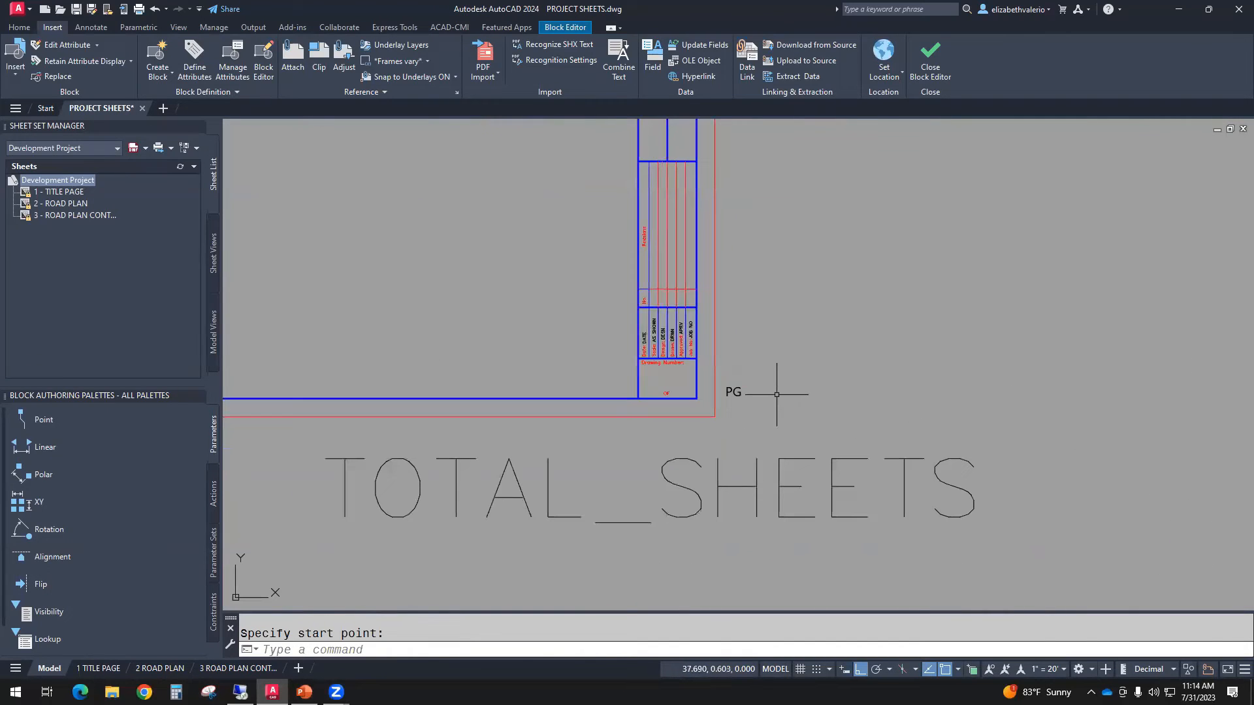
pyautogui.write('ma')
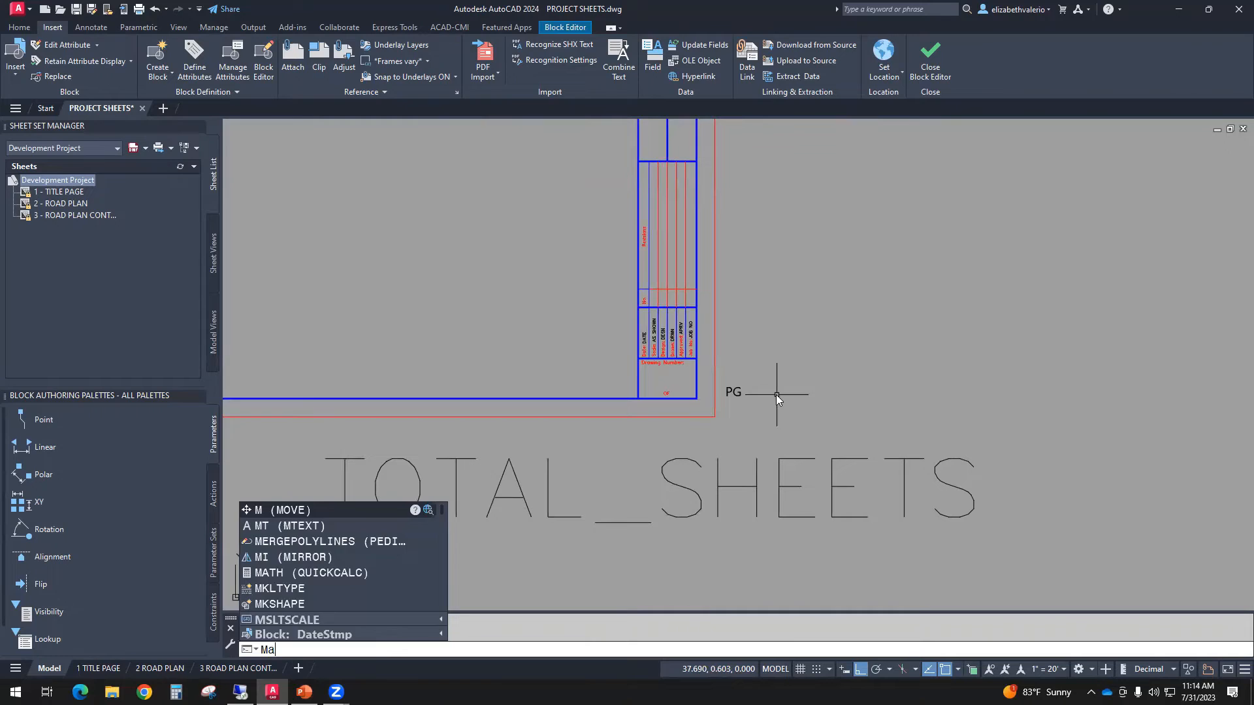
pyautogui.press('Return')
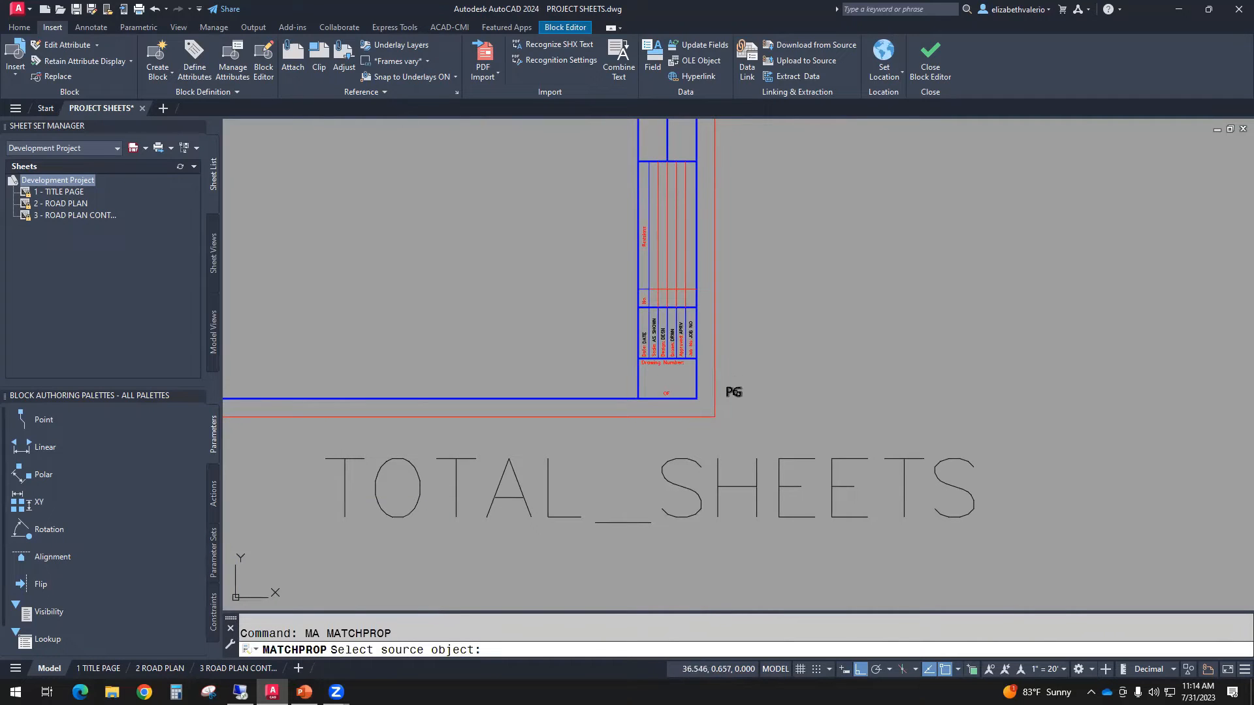
pyautogui.click(734, 392)
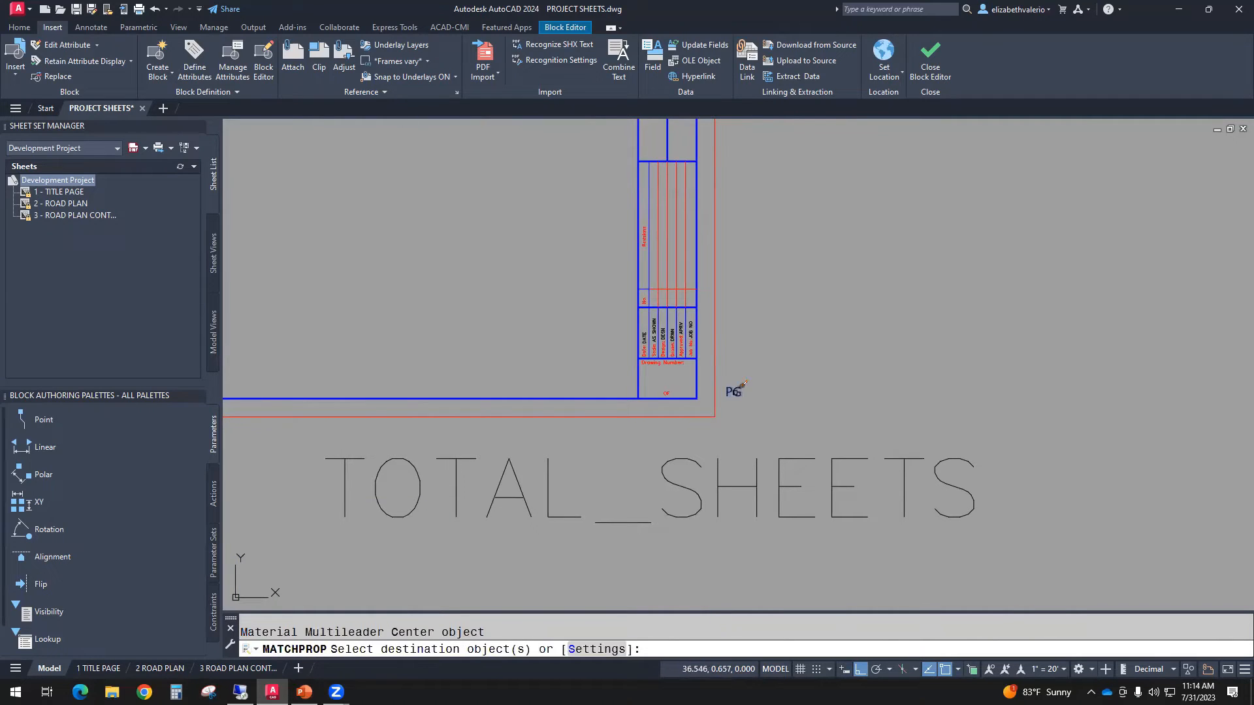
pyautogui.click(696, 459)
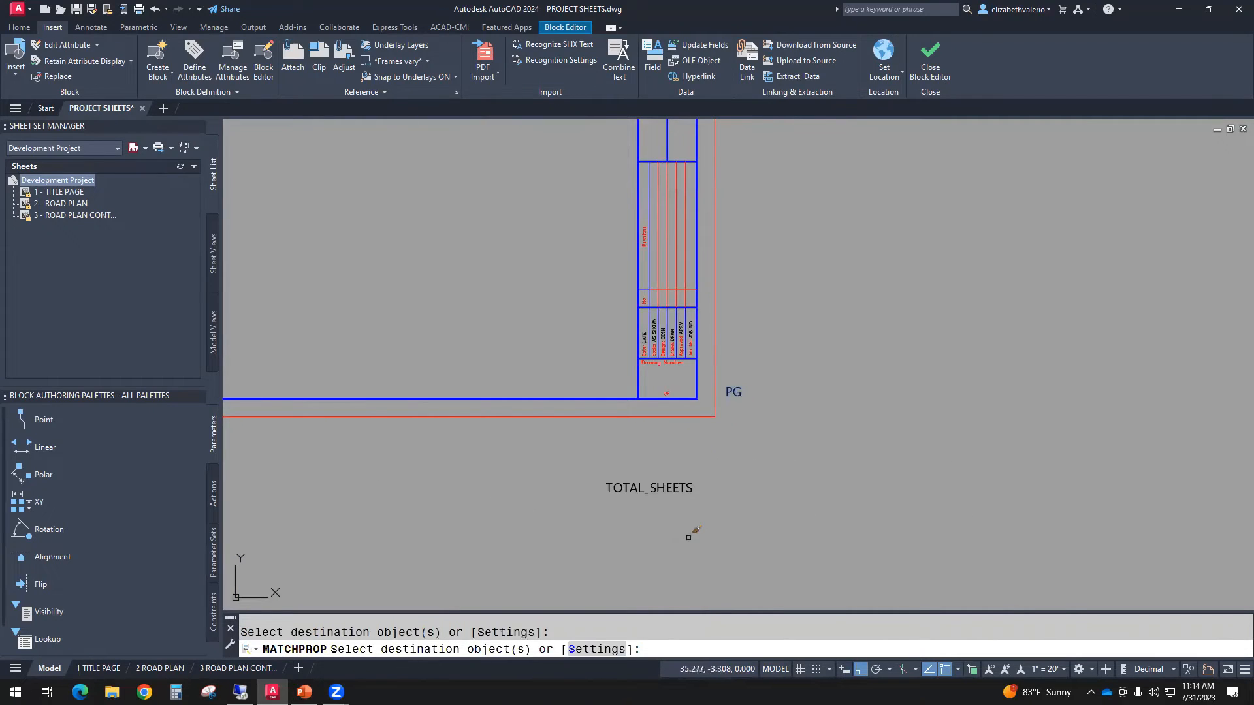
pyautogui.press('Escape')
pyautogui.scroll(4, 731, 457)
pyautogui.click(748, 292)
pyautogui.press('Delete')
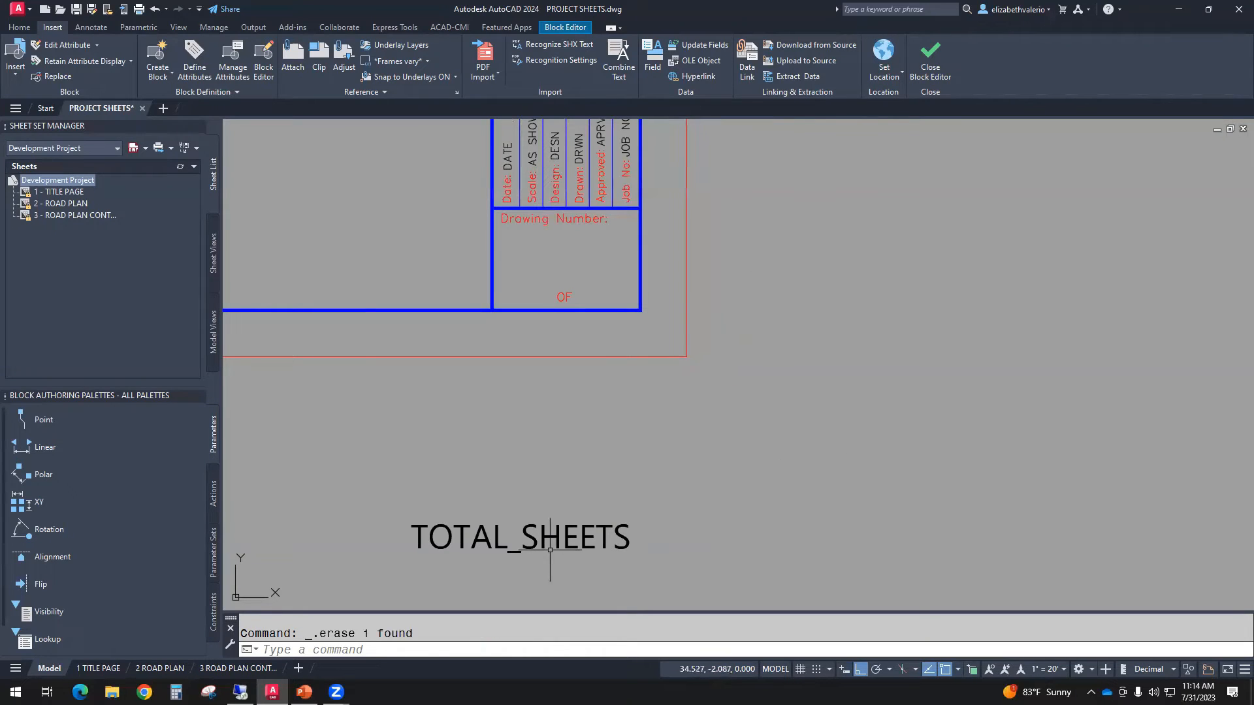
# Move the TOTAL_SHEETS attribute by its middle grip into the Drawing Number box, centred just right of OF.
pyautogui.click(523, 542)
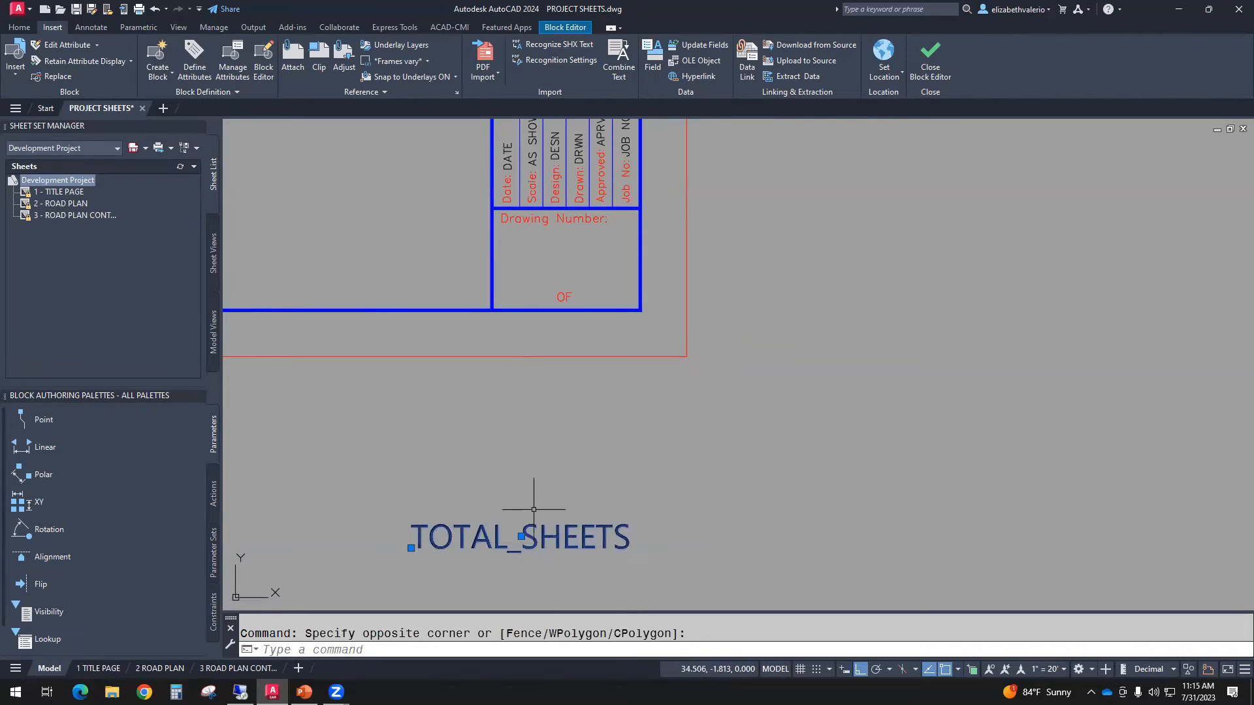
pyautogui.click(521, 535)
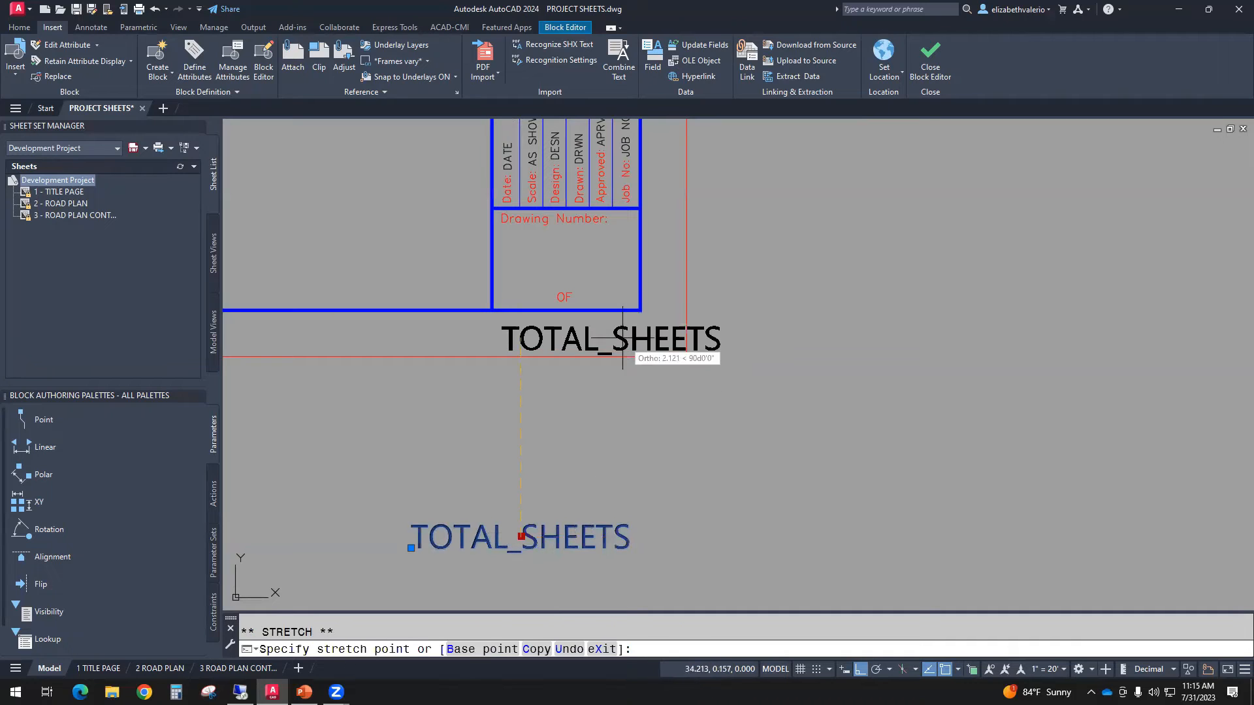
pyautogui.scroll(6, 563, 292)
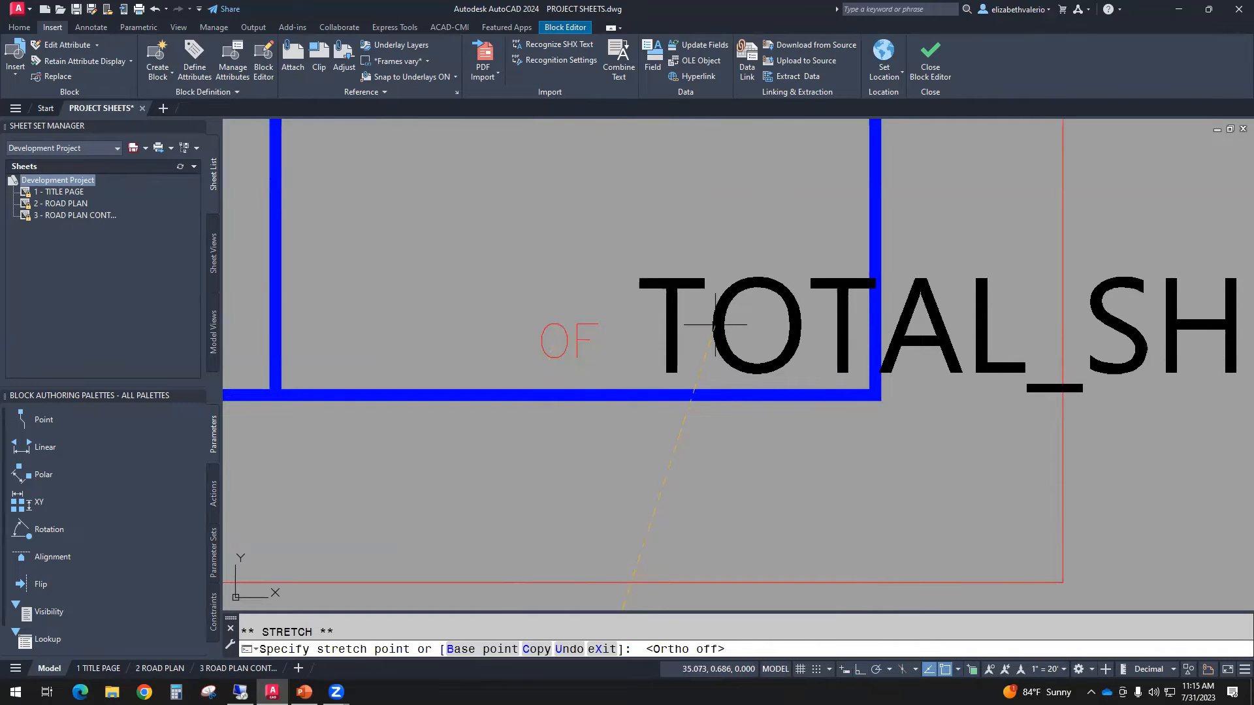
pyautogui.click(715, 325)
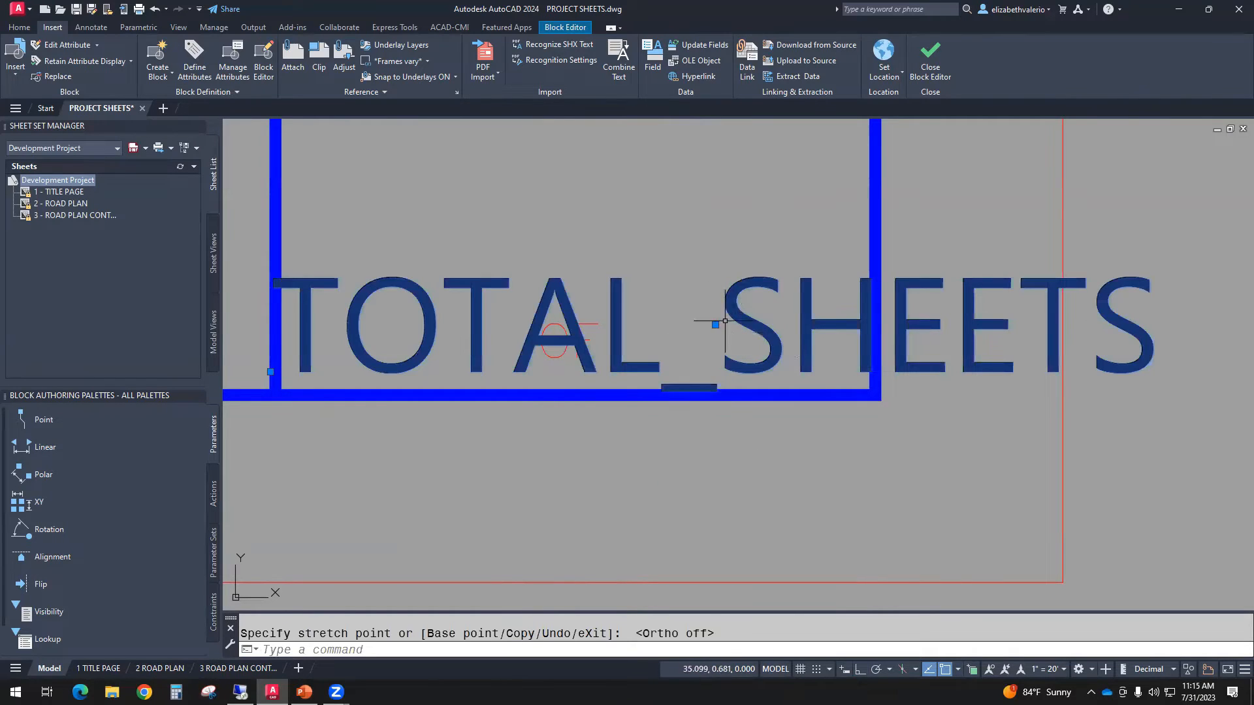
pyautogui.scroll(-4, 798, 420)
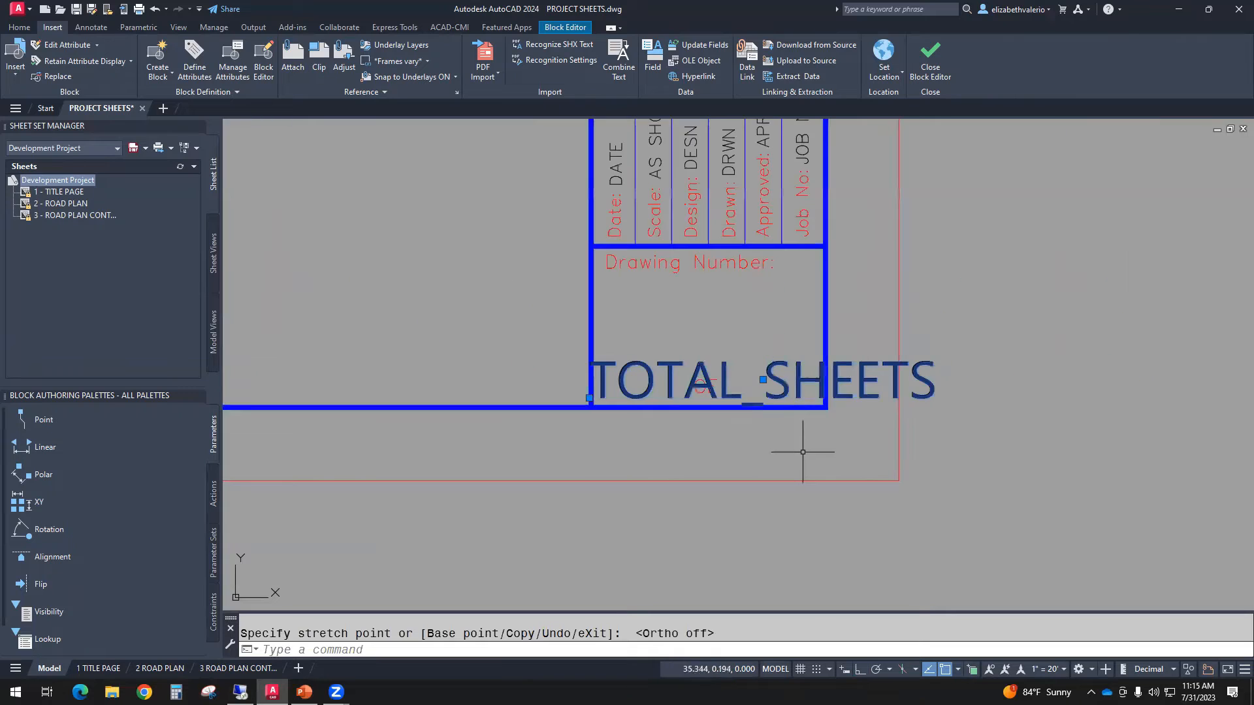
# Move the PROJECT NAME text horizontally out of the title block to an empty spot on its left side.
pyautogui.scroll(-4, 803, 452)
pyautogui.moveTo(911, 268); pyautogui.dragTo(885, 480, button='middle')
pyautogui.moveTo(873, 230); pyautogui.dragTo(818, 534, button='middle')
pyautogui.scroll(4, 672, 331)
pyautogui.scroll(-4, 588, 372)
pyautogui.write('m')
pyautogui.press('space')
pyautogui.press('Escape')
pyautogui.press('Escape')
pyautogui.write('m')
pyautogui.press('space')
pyautogui.click(649, 307)
pyautogui.press('space')
pyautogui.click(939, 336)
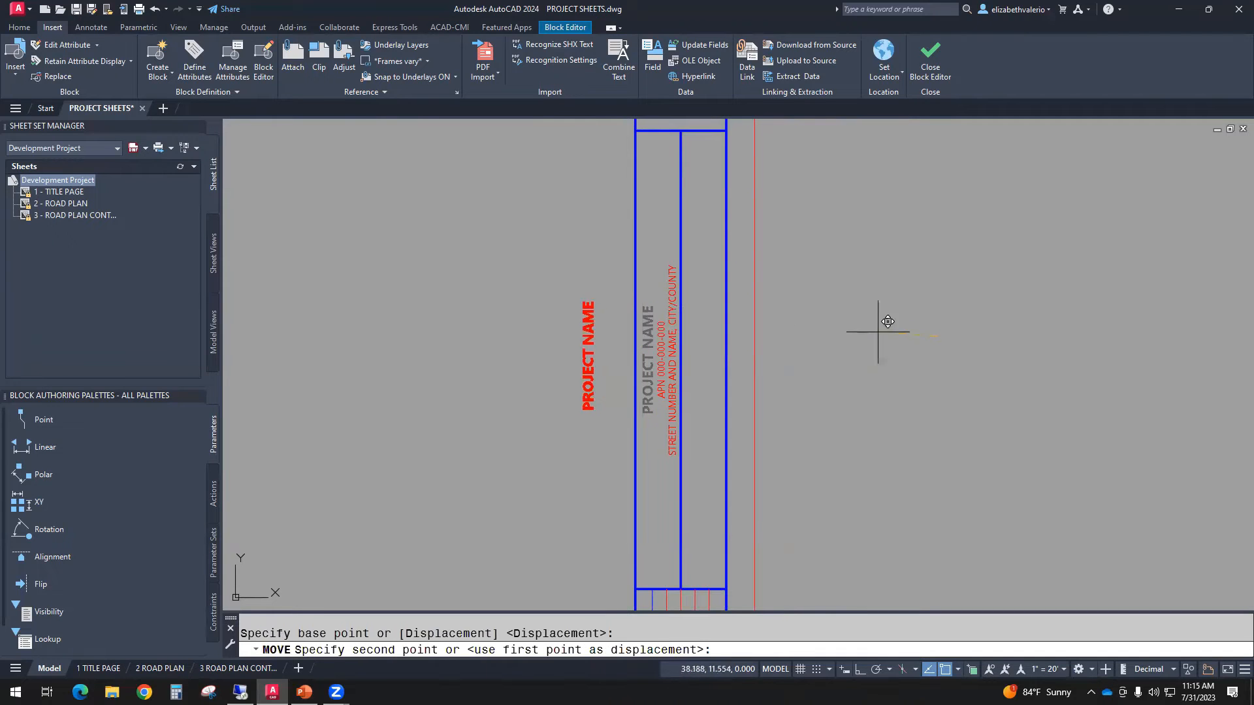
pyautogui.click(837, 331)
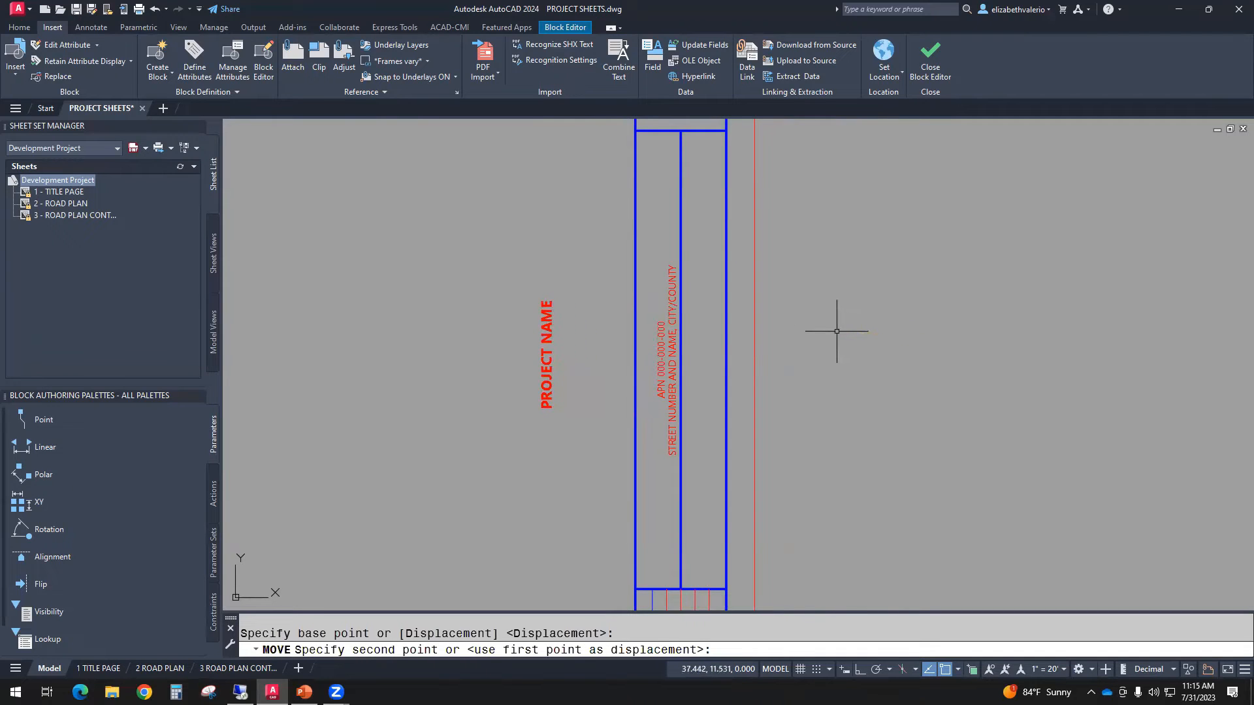
# Define a Middle center attribute with tag project_name, prompt "field linked to sheet set properties" and default XXXXX, and place it beside the title block.
pyautogui.click(196, 65)
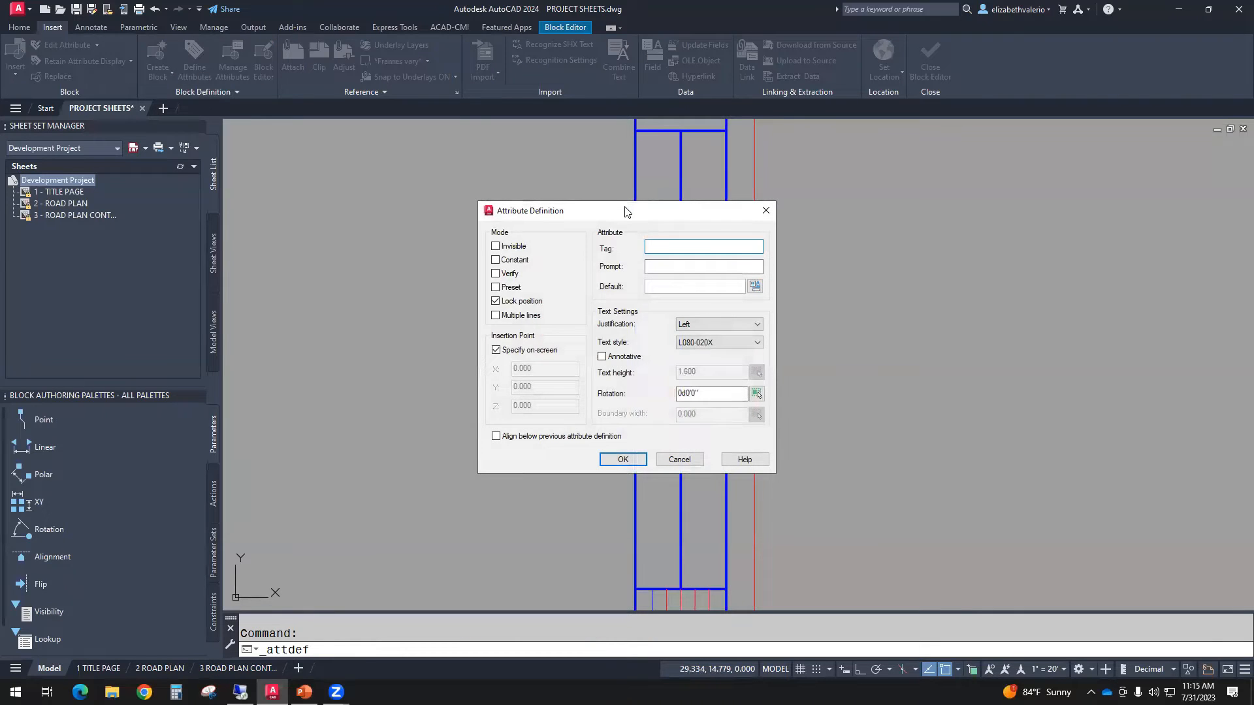
pyautogui.moveTo(624, 206); pyautogui.dragTo(881, 217)
pyautogui.write('project_name')
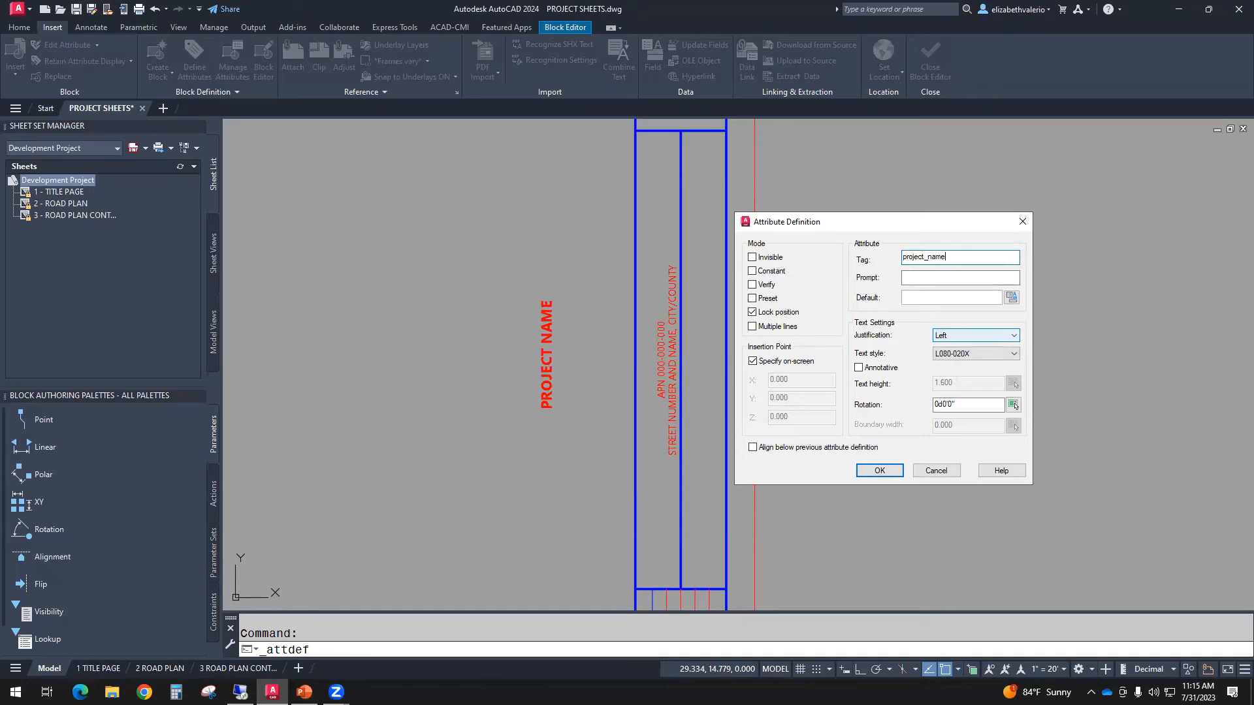
pyautogui.click(914, 281)
pyautogui.write('f')
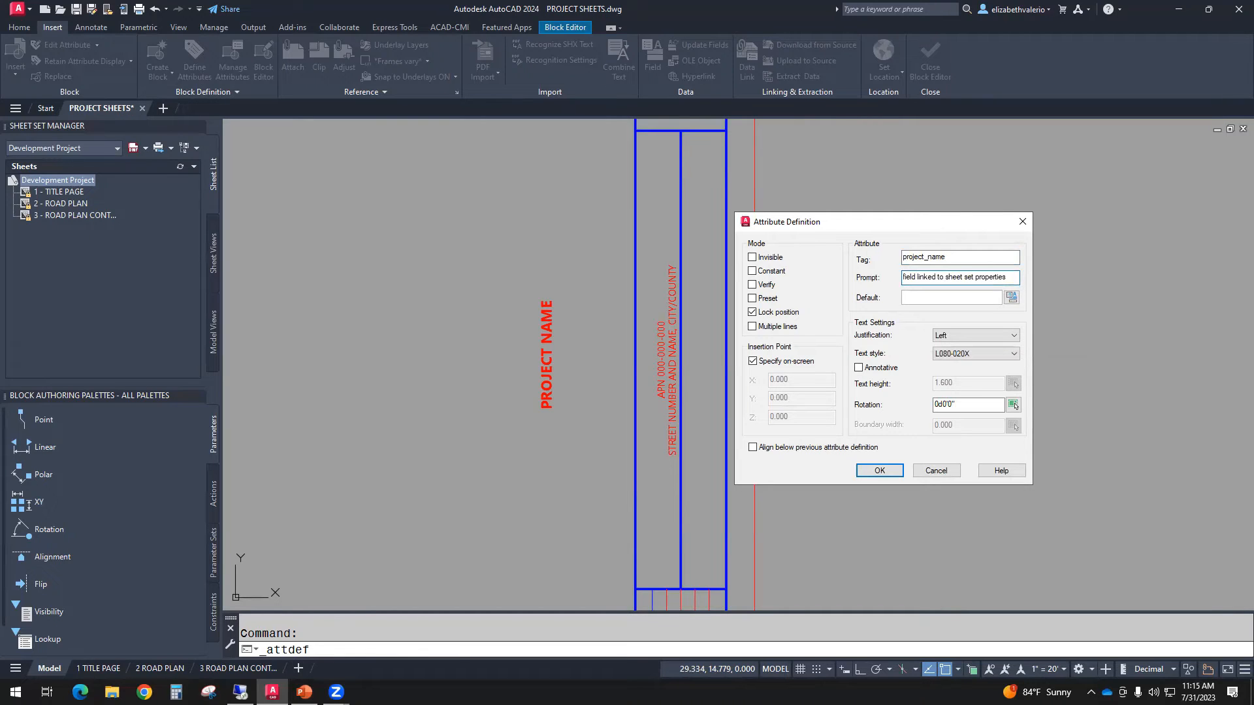
pyautogui.click(917, 298)
pyautogui.write('XXXXX')
pyautogui.click(957, 335)
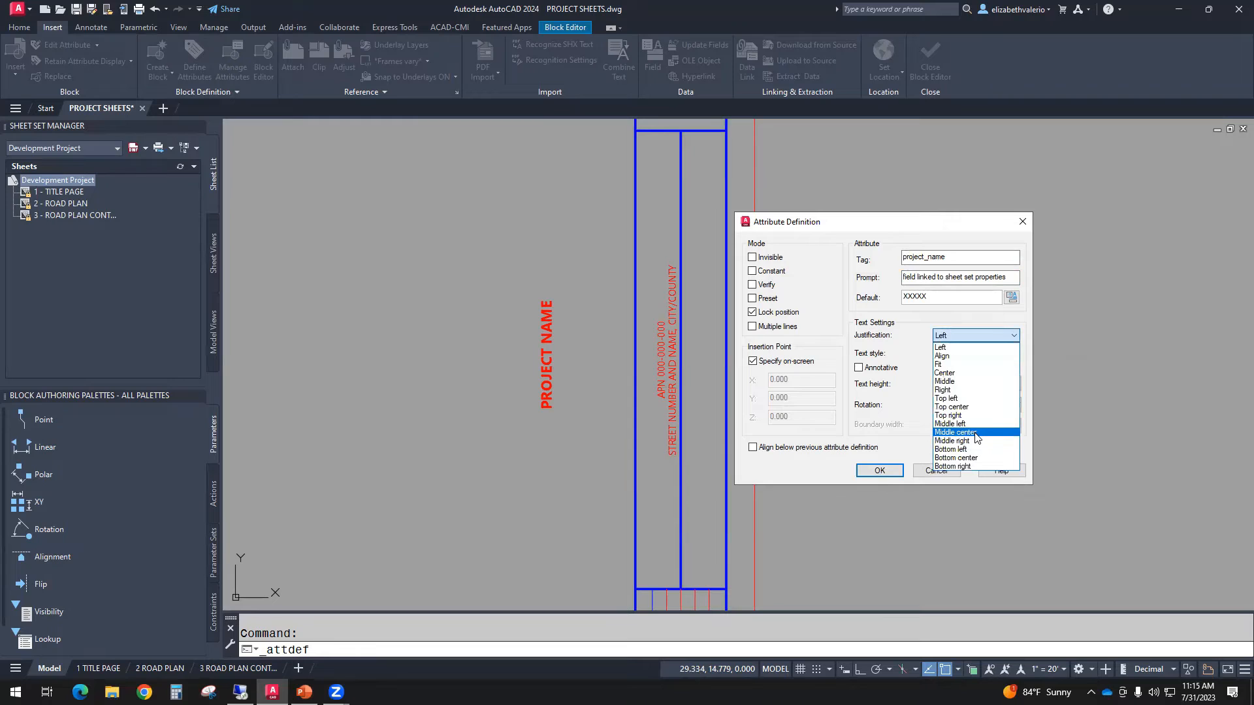
pyautogui.click(974, 432)
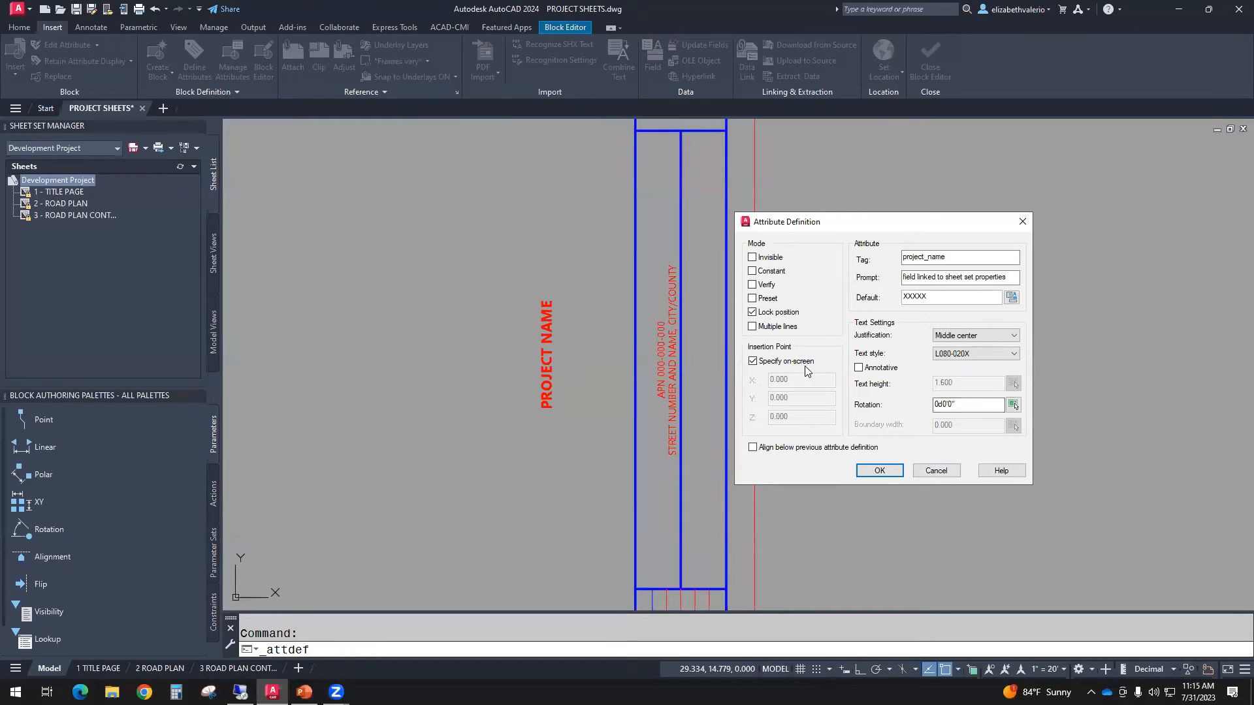
pyautogui.click(880, 471)
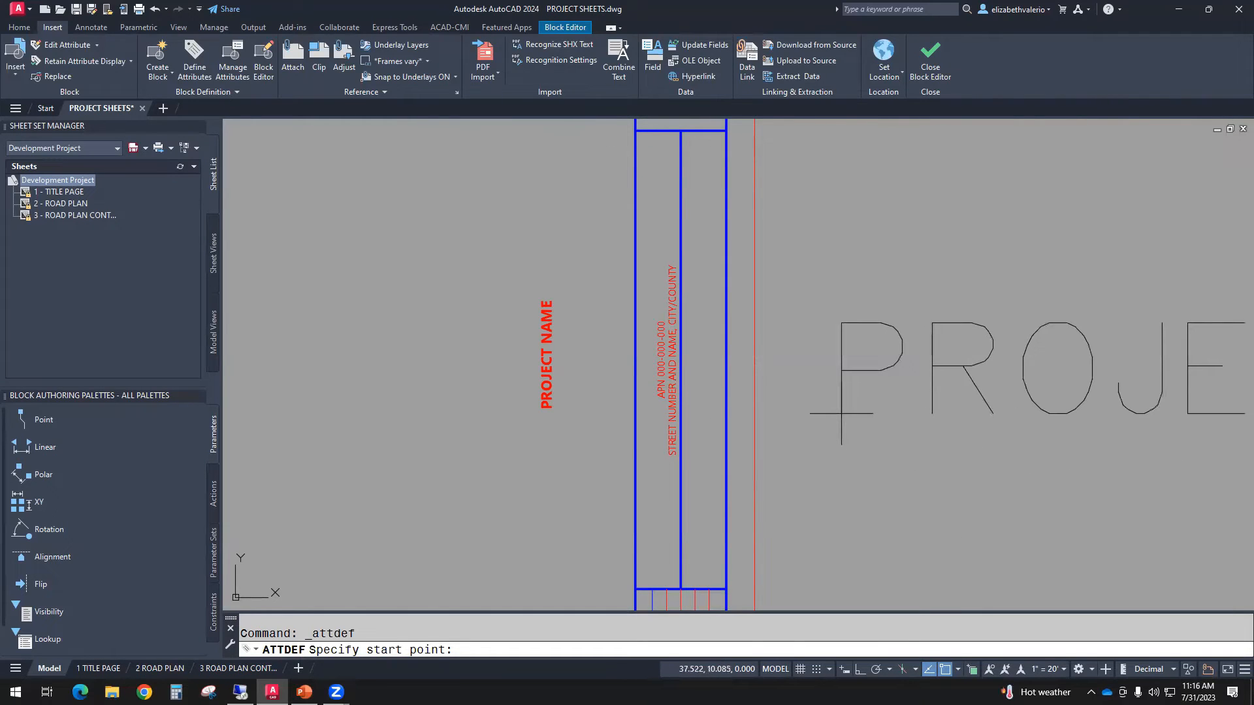
# Rotate the PROJECT_NAME attribute by 90 degrees.
pyautogui.write('r')
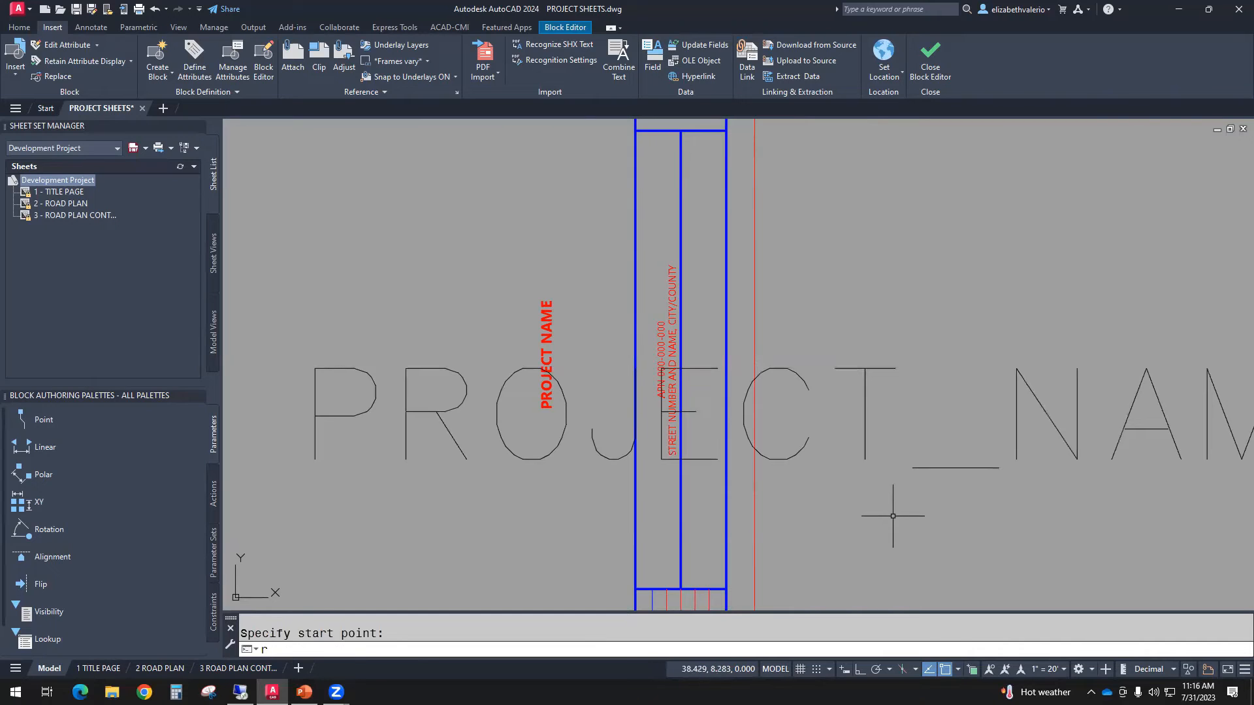
pyautogui.press('Return')
pyautogui.click(980, 517)
pyautogui.click(950, 434)
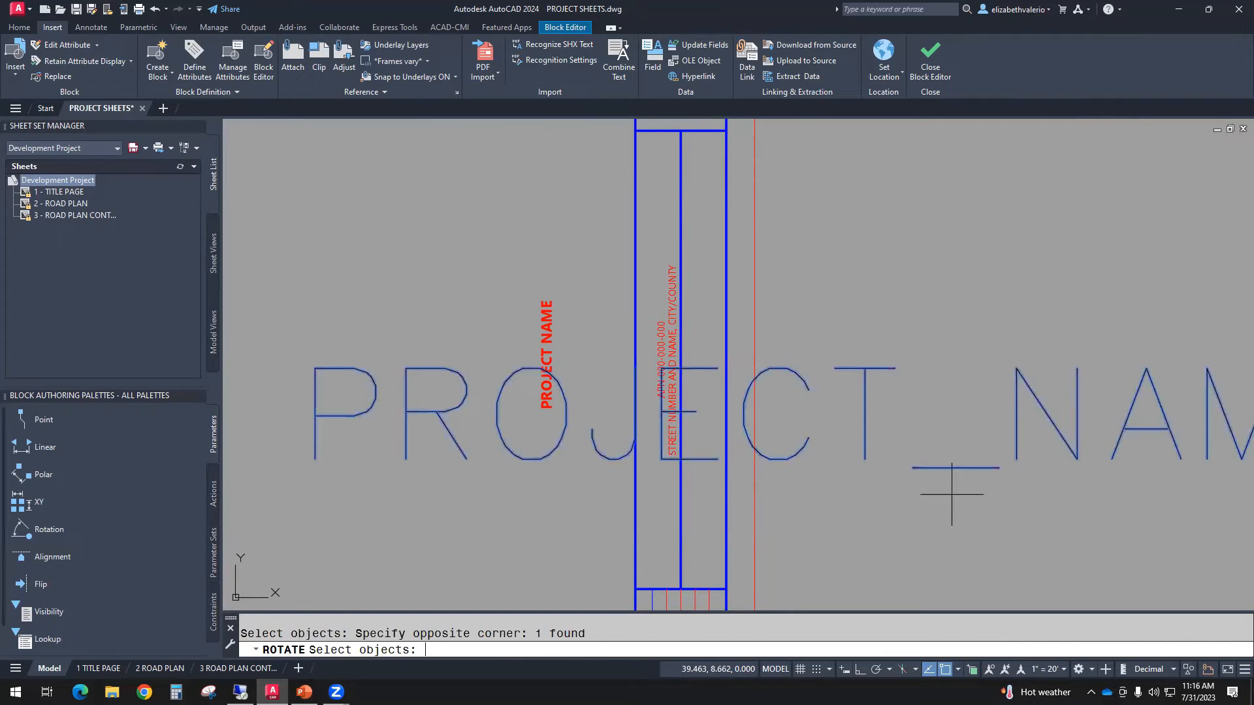
pyautogui.press('Return')
pyautogui.click(882, 416)
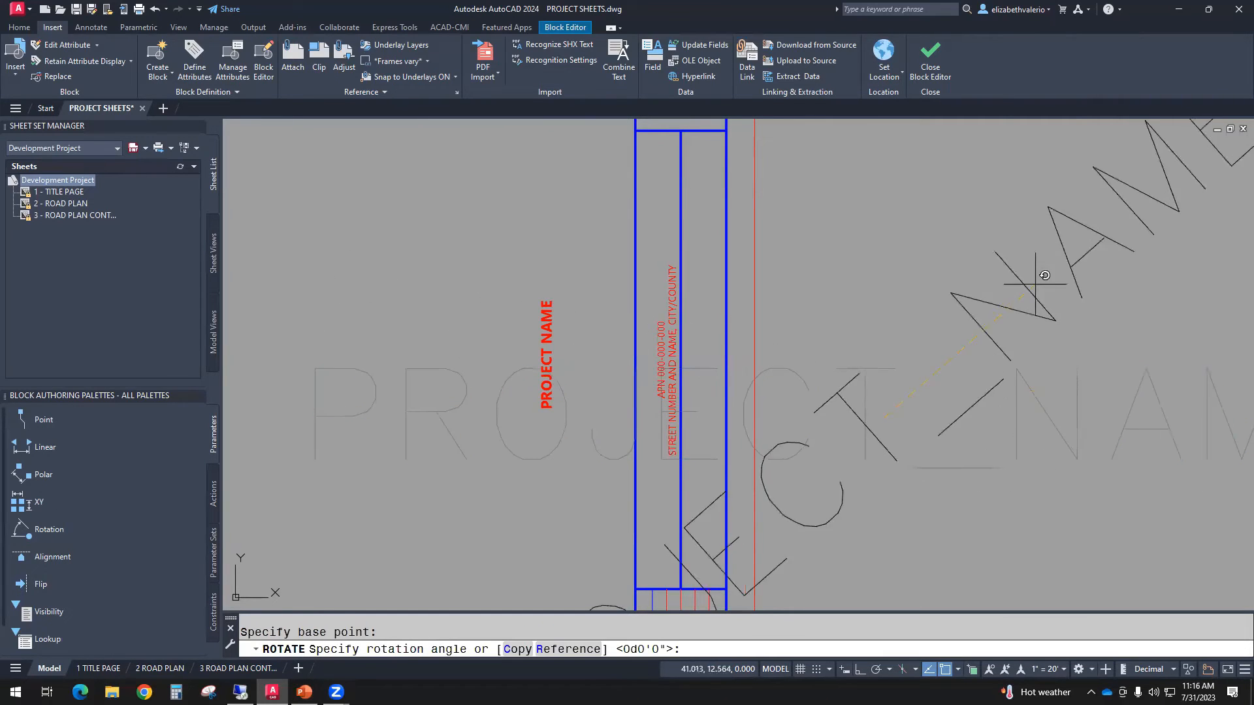
pyautogui.write('90')
pyautogui.press('Return')
# Match the PROJECT_NAME attribute's properties to the original PROJECT NAME text.
pyautogui.write('ma')
pyautogui.press('Return')
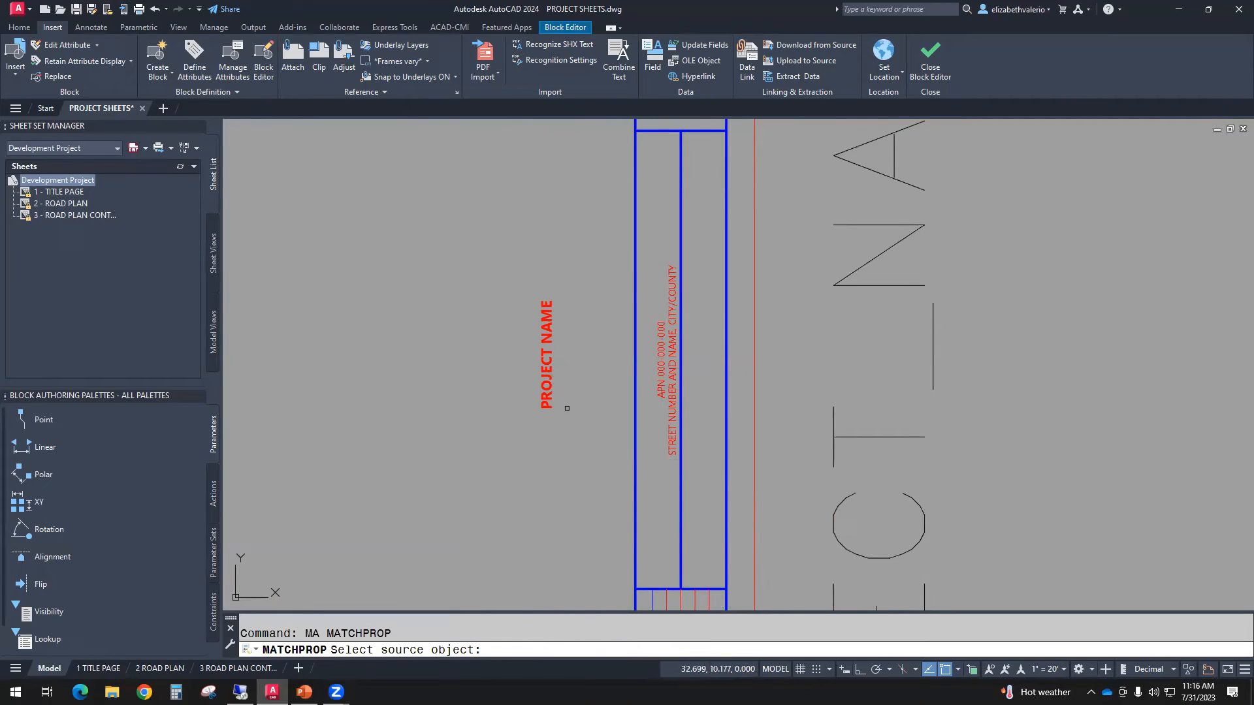
pyautogui.click(547, 377)
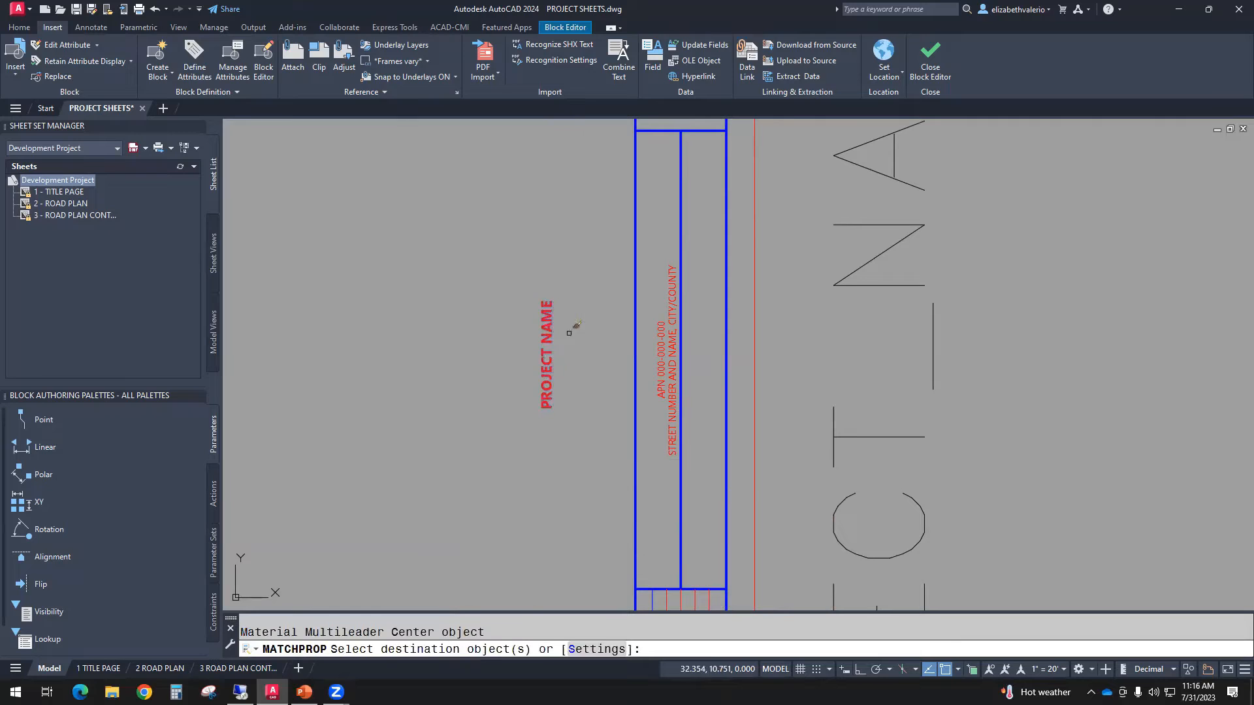
pyautogui.click(849, 267)
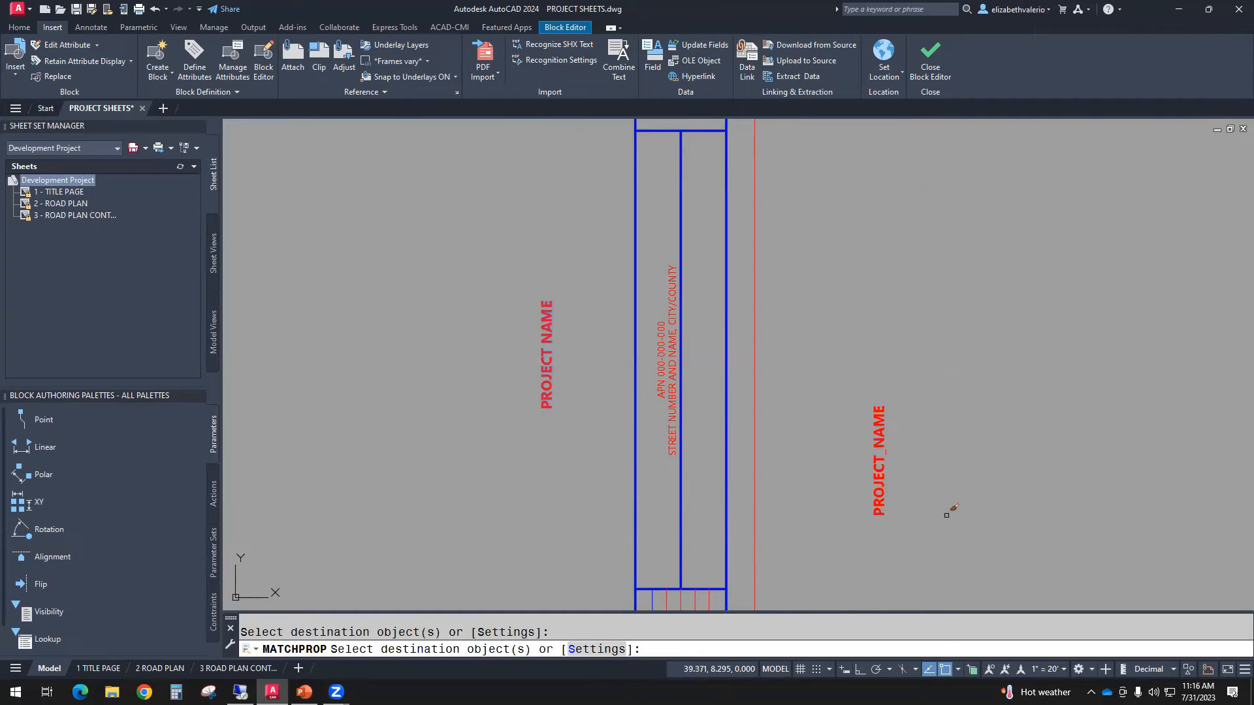
pyautogui.press('Escape')
# Move the PROJECT_NAME attribute into the title block, beside the APN line where the original project name stood.
pyautogui.write('m')
pyautogui.press('Return')
pyautogui.click(937, 549)
pyautogui.click(850, 427)
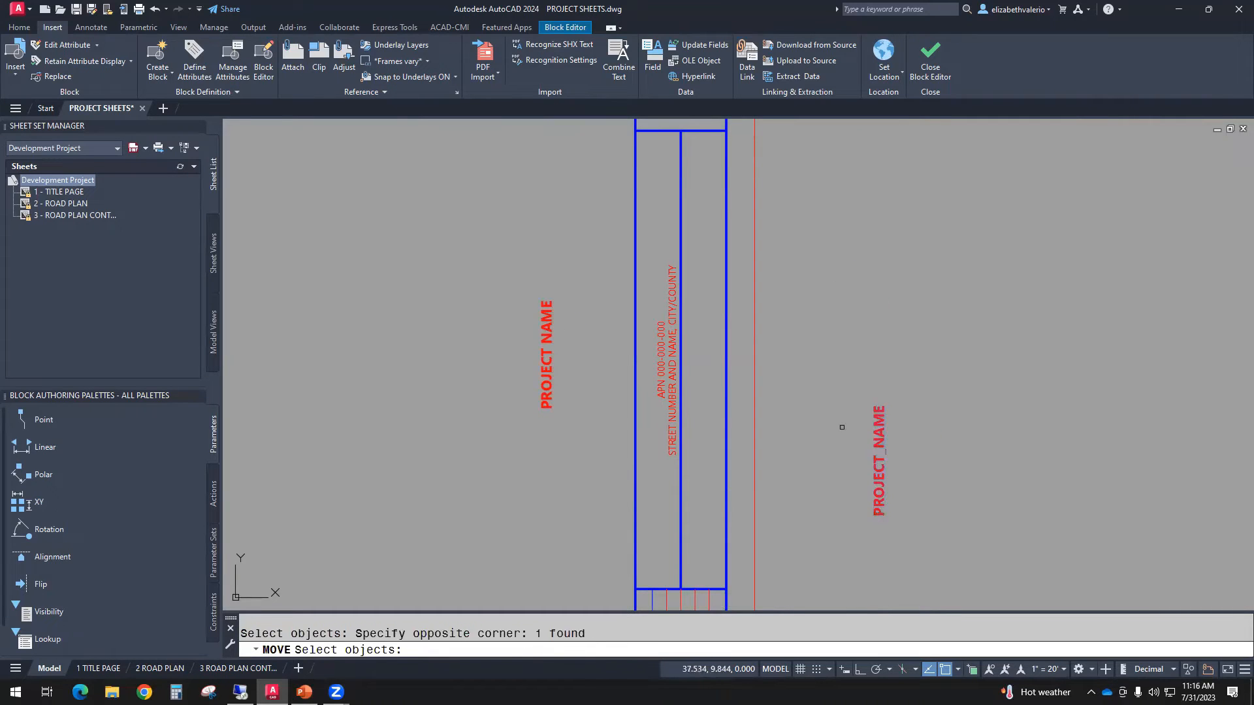
pyautogui.press('Return')
pyautogui.click(1040, 455)
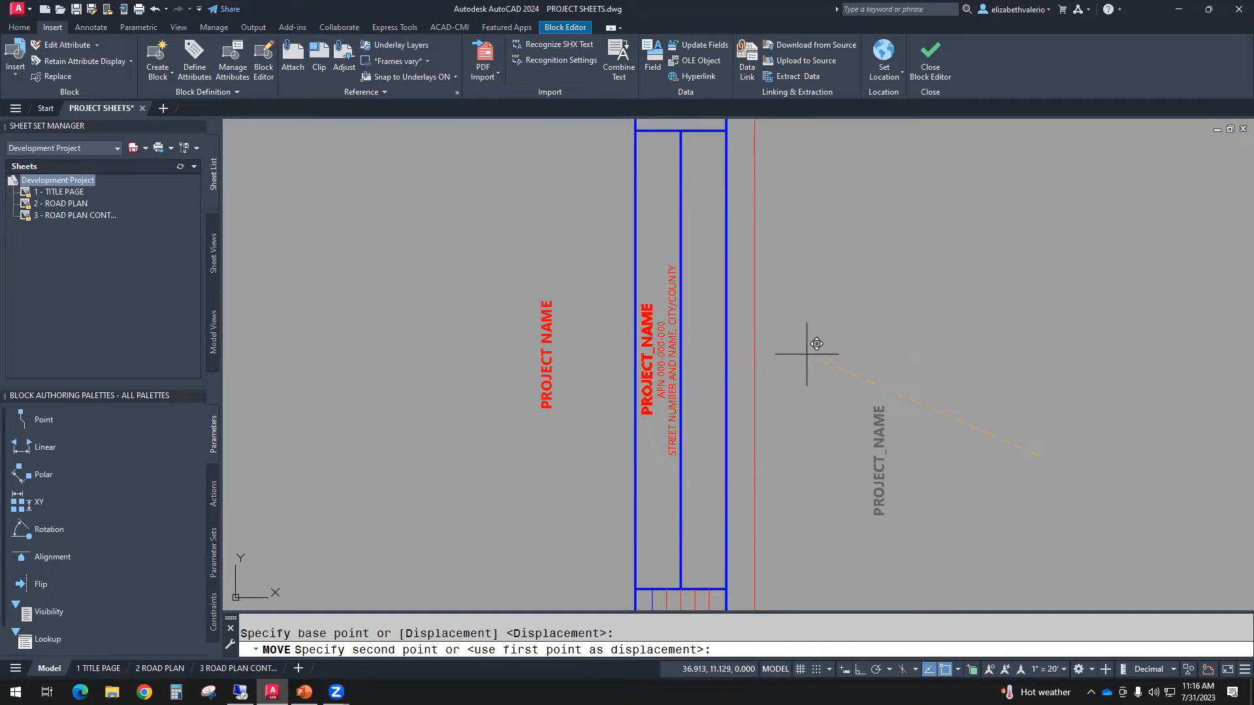
pyautogui.click(806, 354)
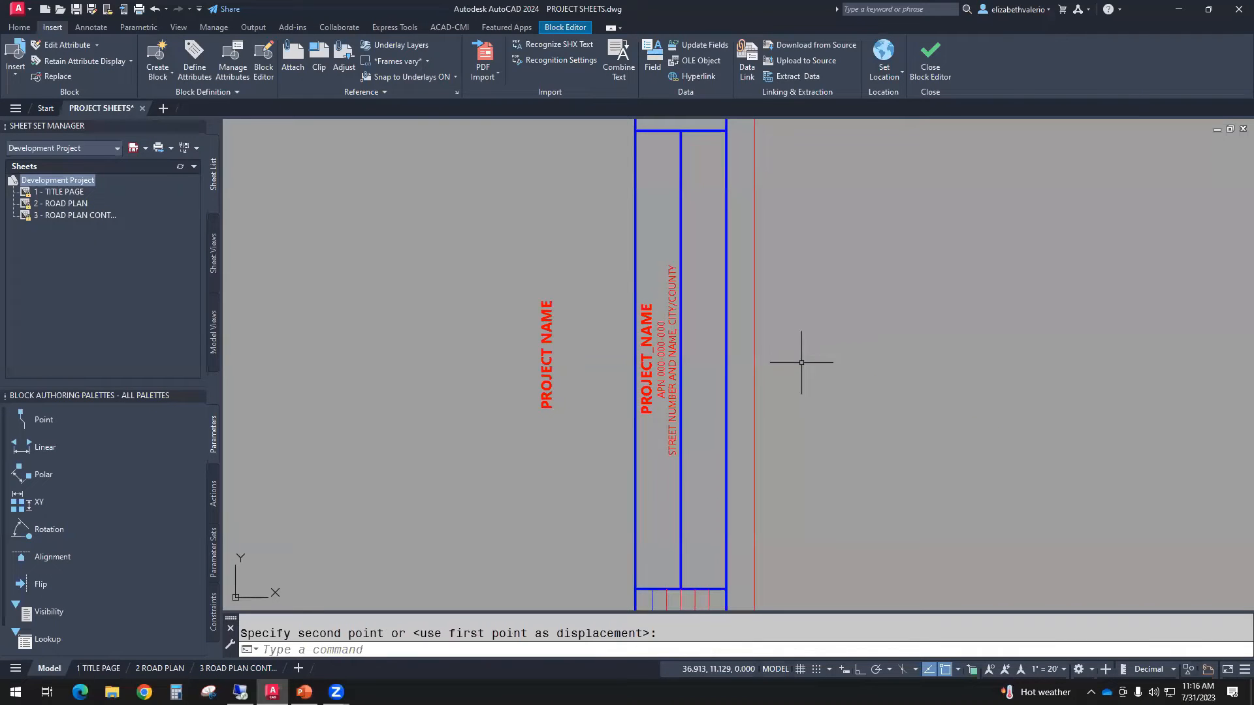
# Erase the original PROJECT NAME text left outside the title block.
pyautogui.click(549, 385)
pyautogui.press('Delete')
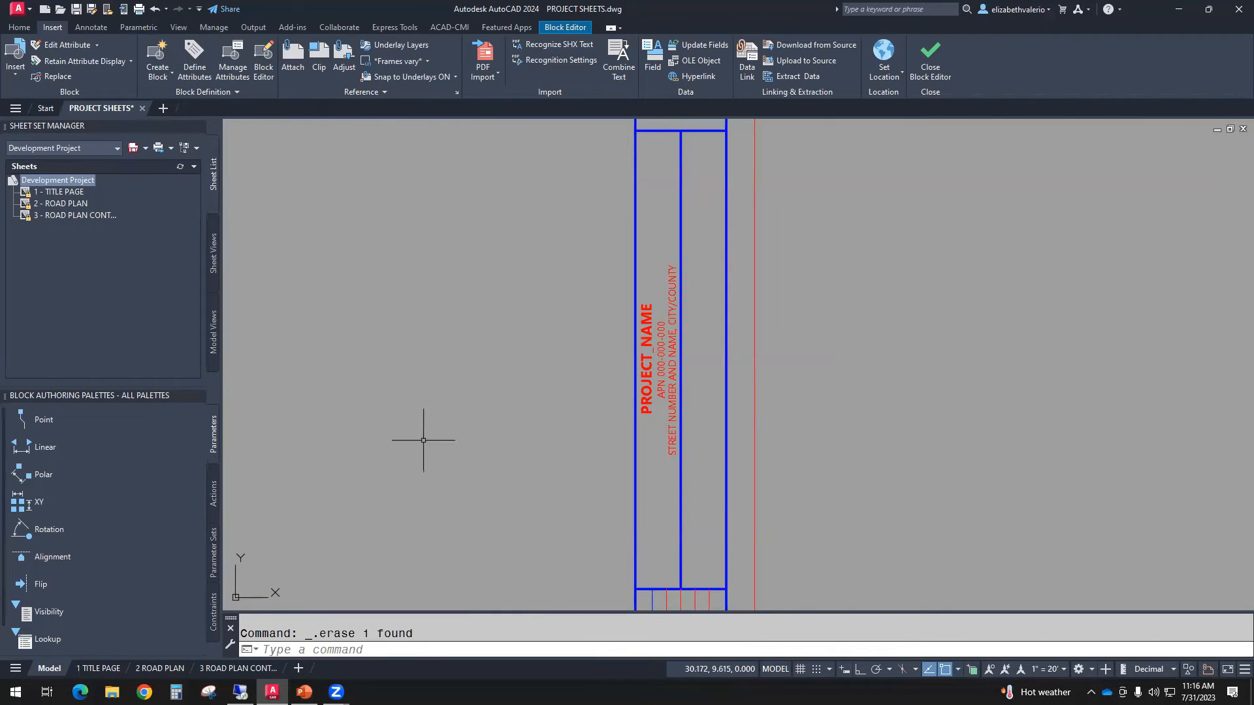
pyautogui.scroll(-4, 588, 378)
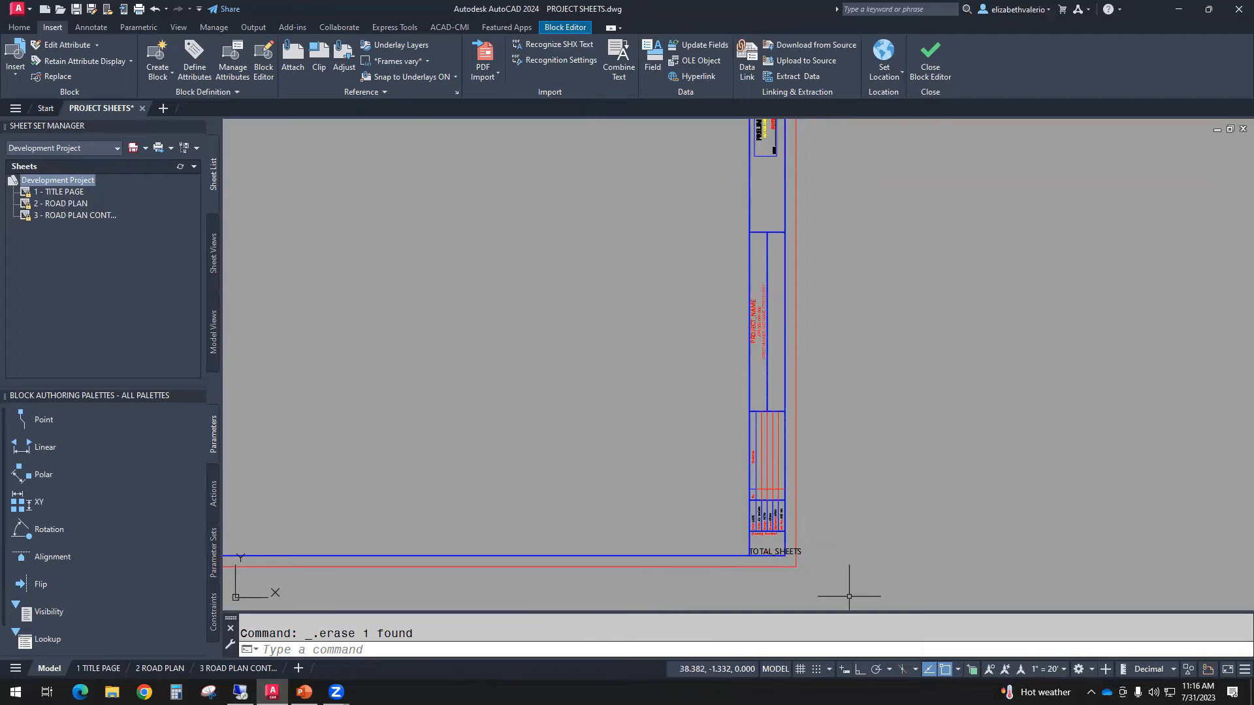
# Switch to PowerPoint, review the Title Block Info slide's definitions of attributes and fields, and return to AutoCAD.
pyautogui.moveTo(304, 692)
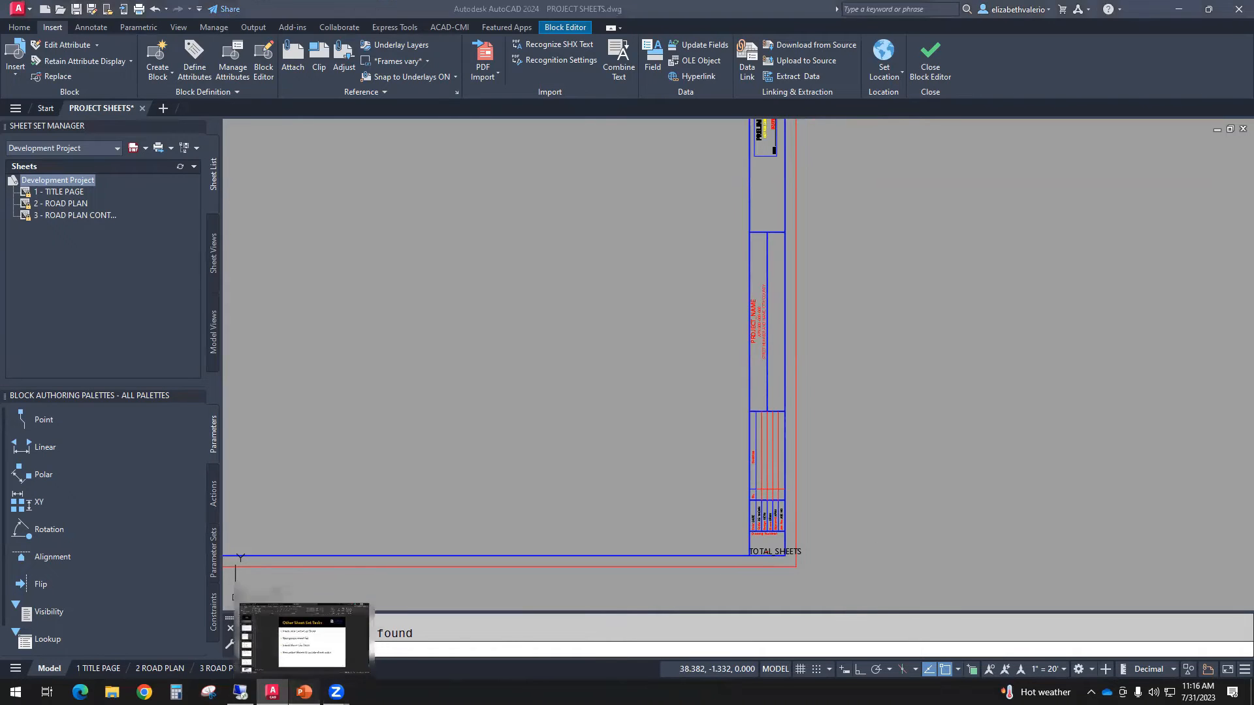
pyautogui.click(303, 640)
pyautogui.click(60, 503)
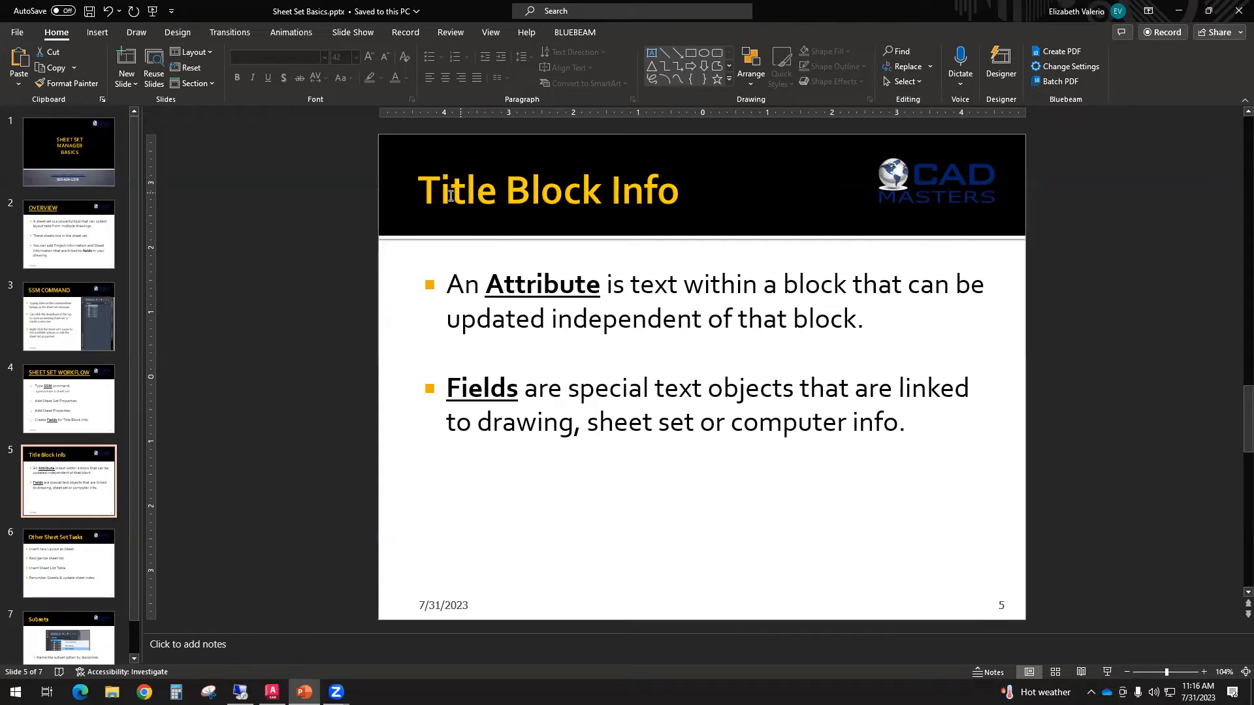
pyautogui.tripleClick(529, 197)
pyautogui.moveTo(482, 285); pyautogui.dragTo(598, 292)
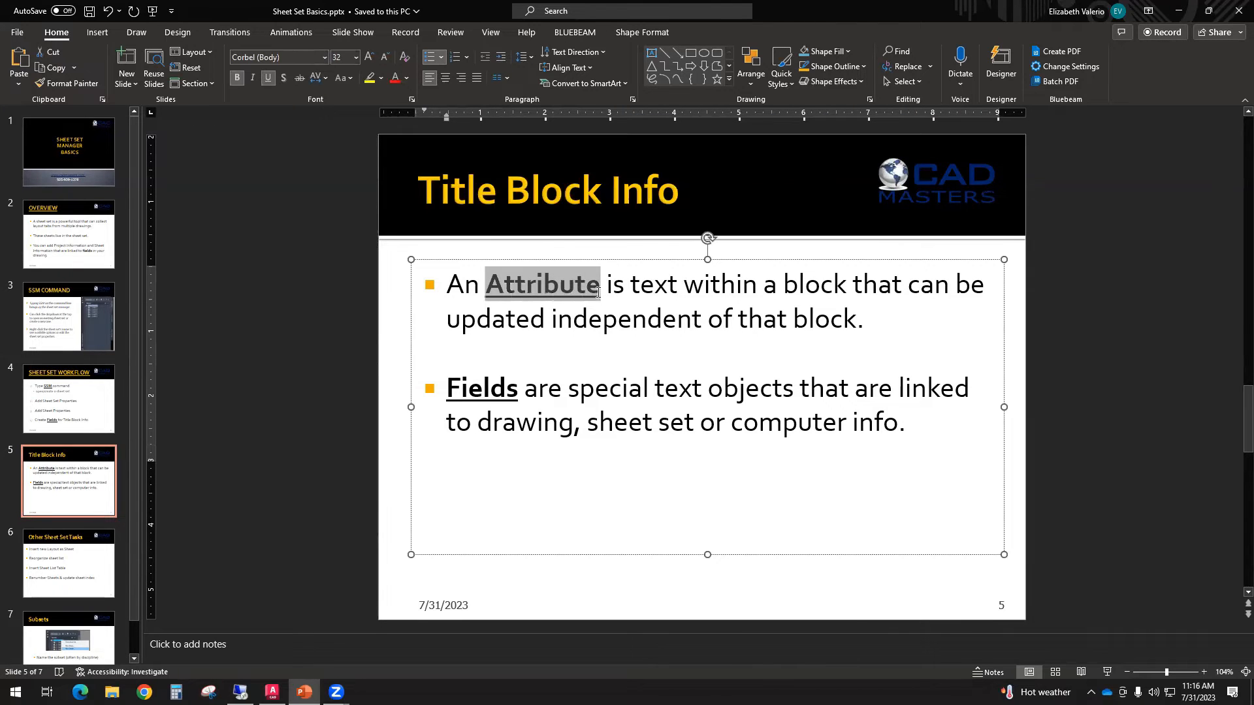
pyautogui.moveTo(446, 396); pyautogui.dragTo(524, 398)
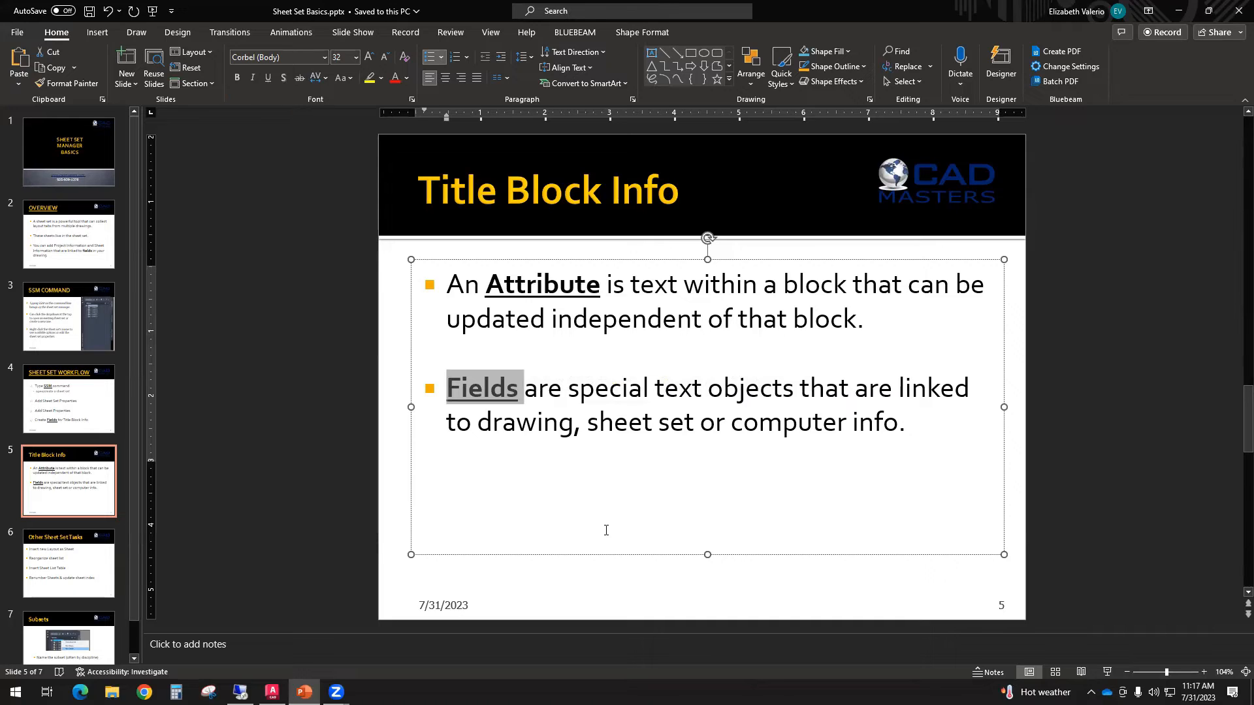
pyautogui.click(657, 596)
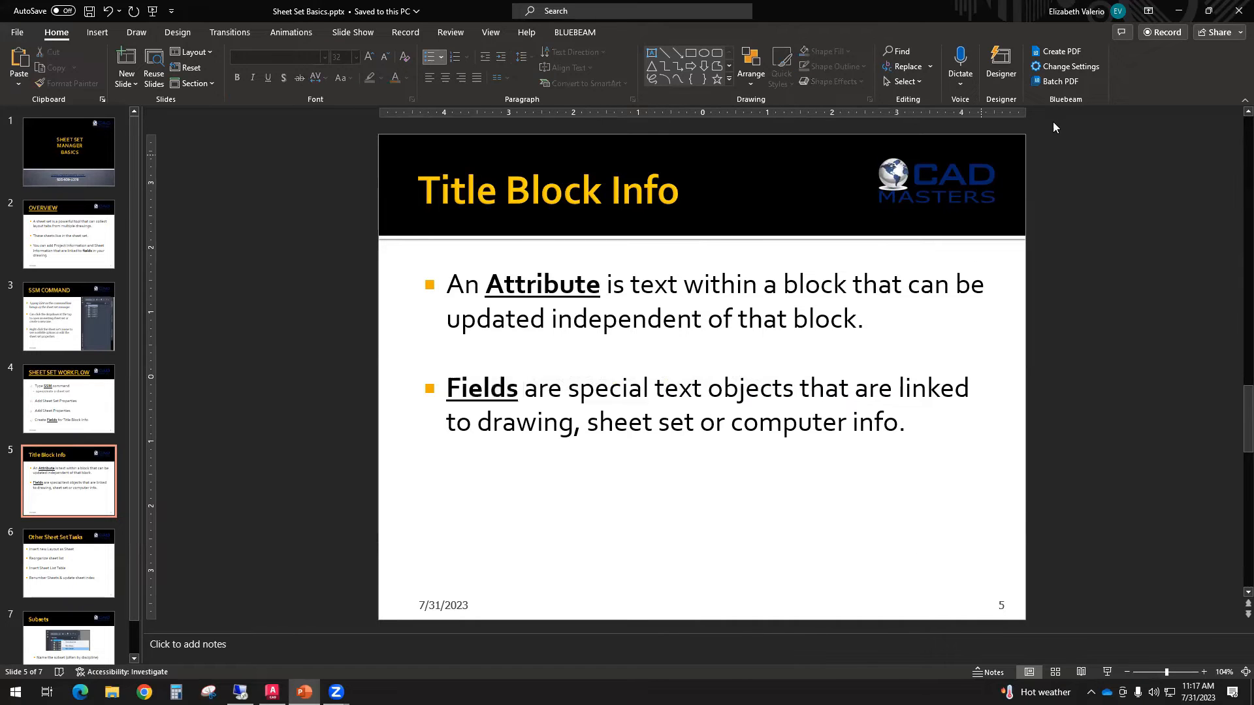
pyautogui.click(1179, 11)
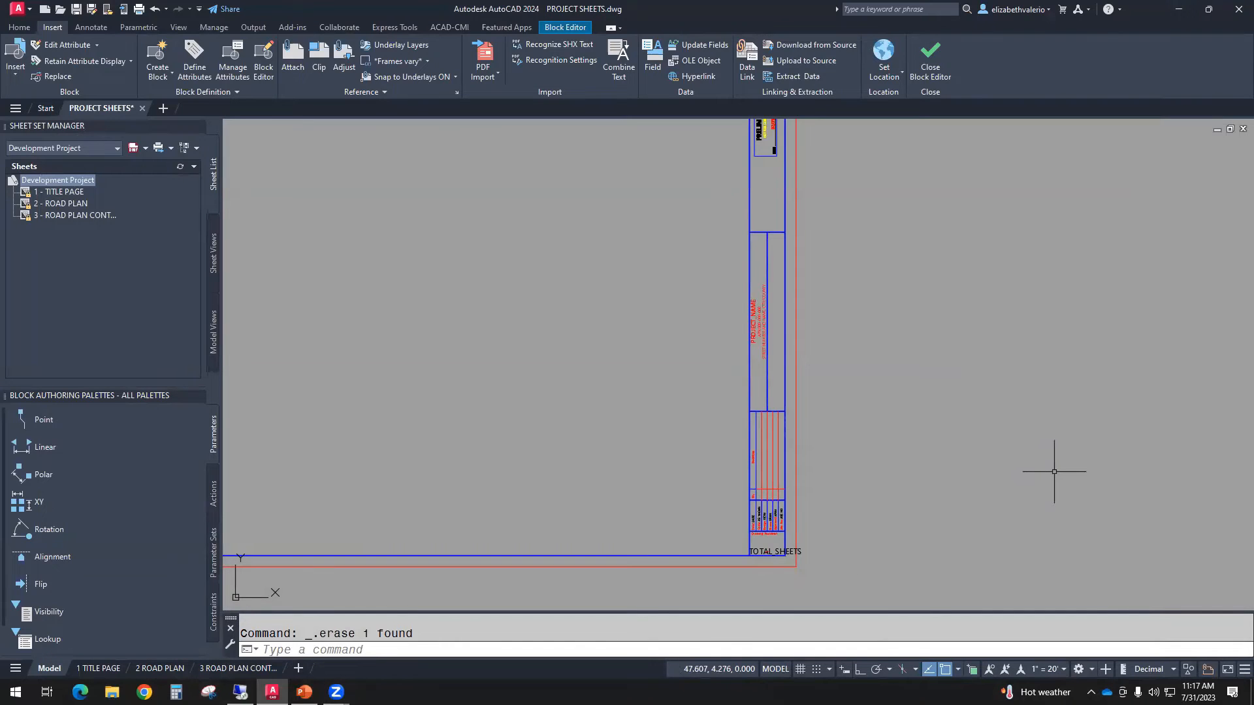
# Close the block editor, save the changes to BKF-24x36_BRDR, and check the title block on the layout.
pyautogui.click(928, 65)
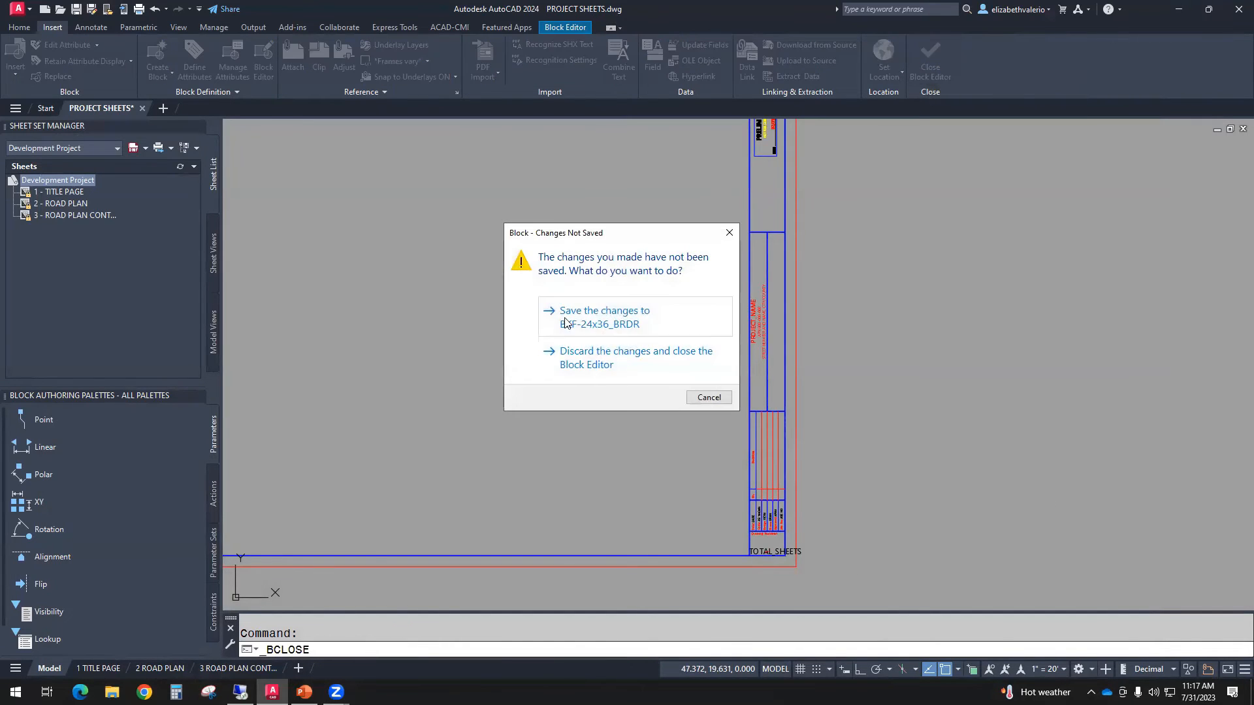
pyautogui.click(592, 315)
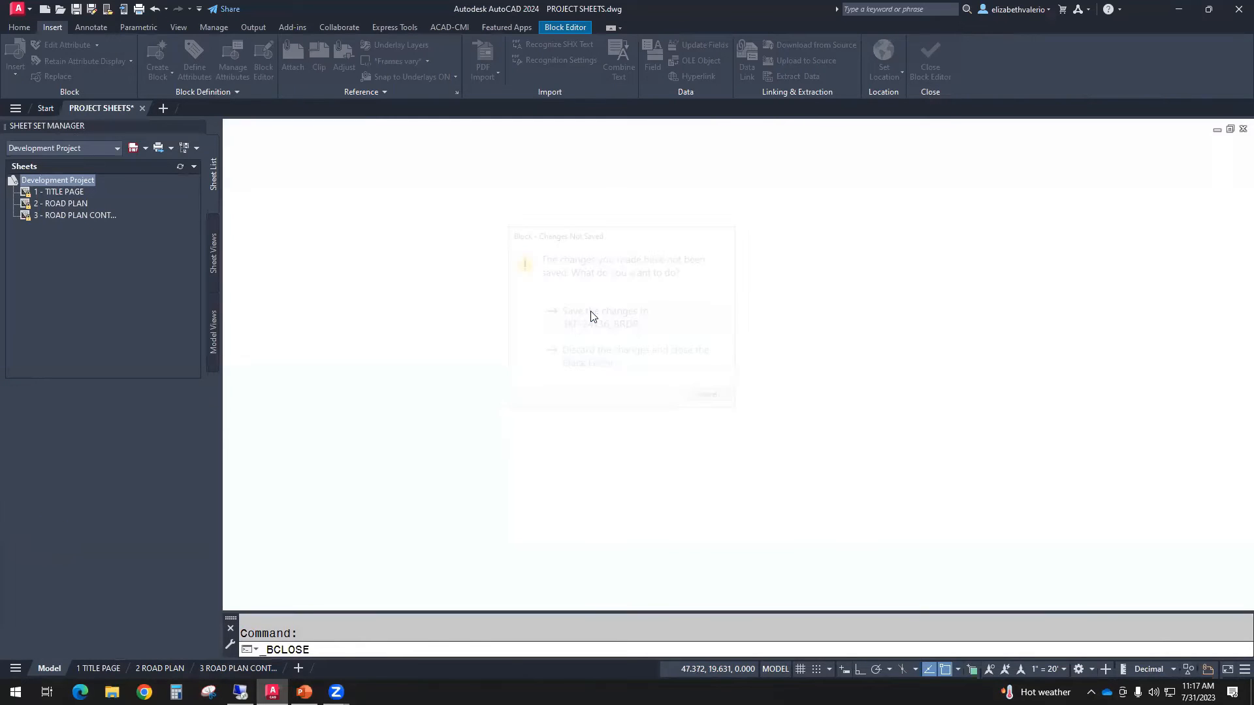
pyautogui.scroll(7, 958, 554)
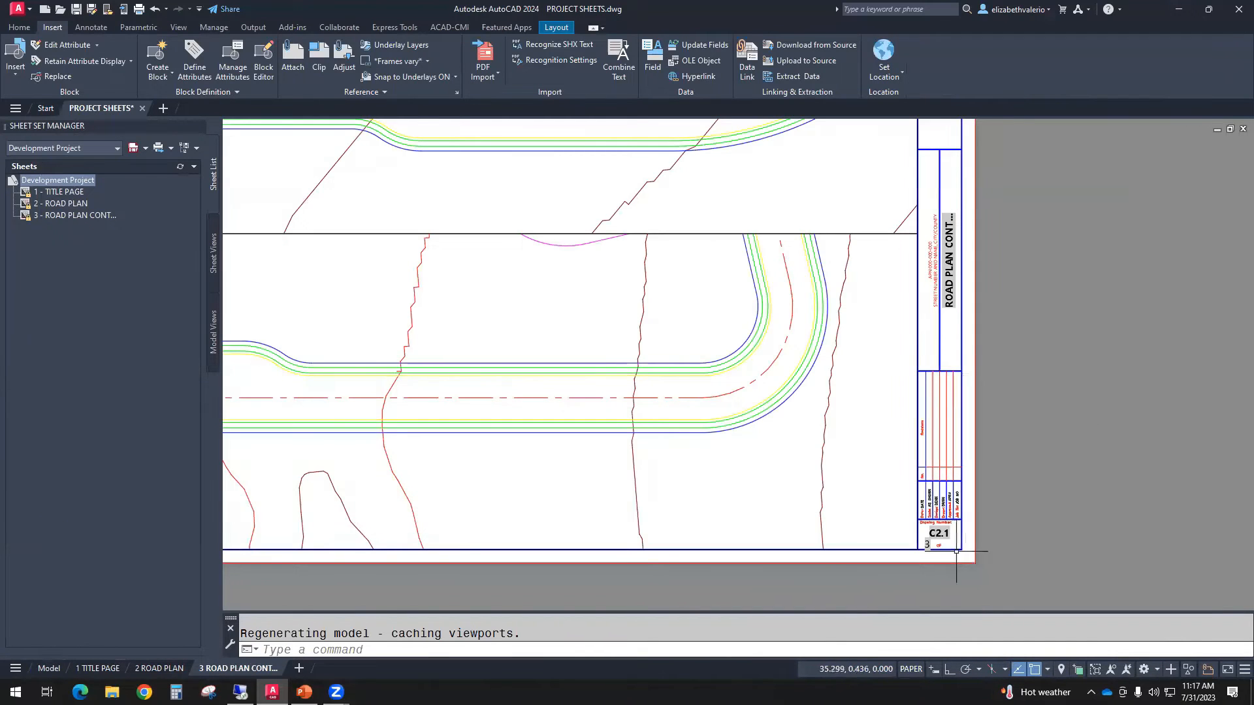
pyautogui.scroll(-5, 928, 505)
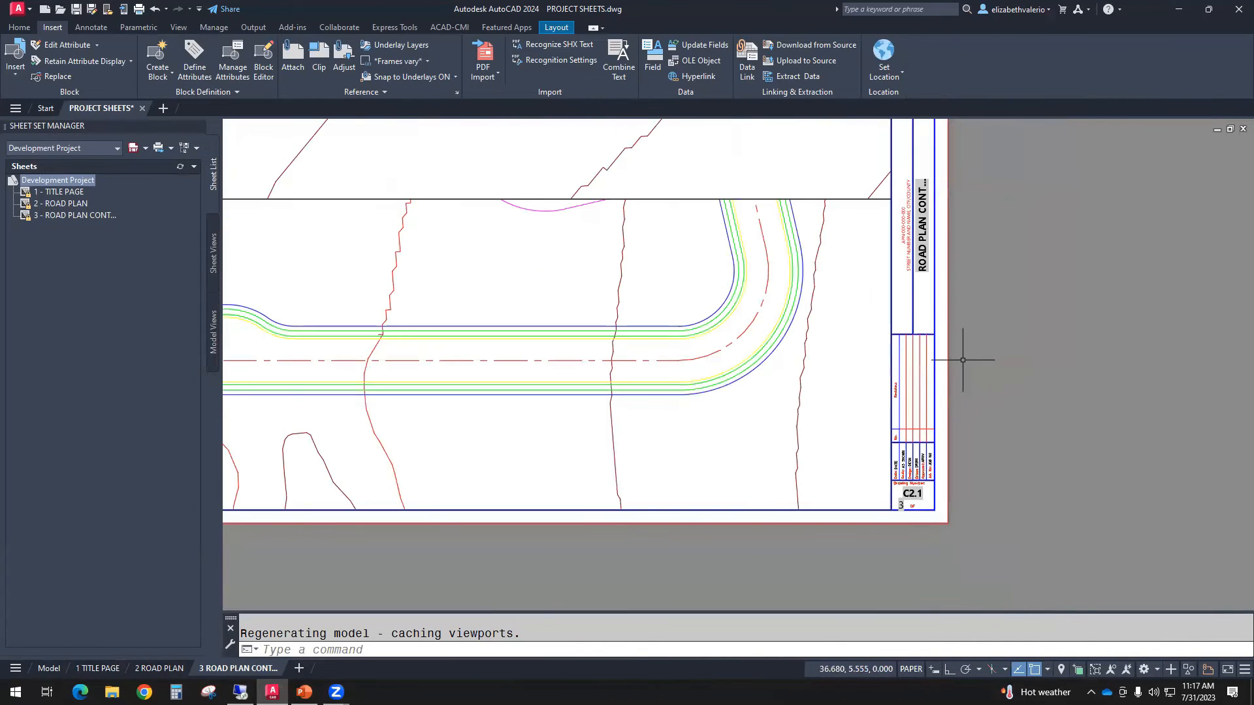
pyautogui.scroll(4, 961, 355)
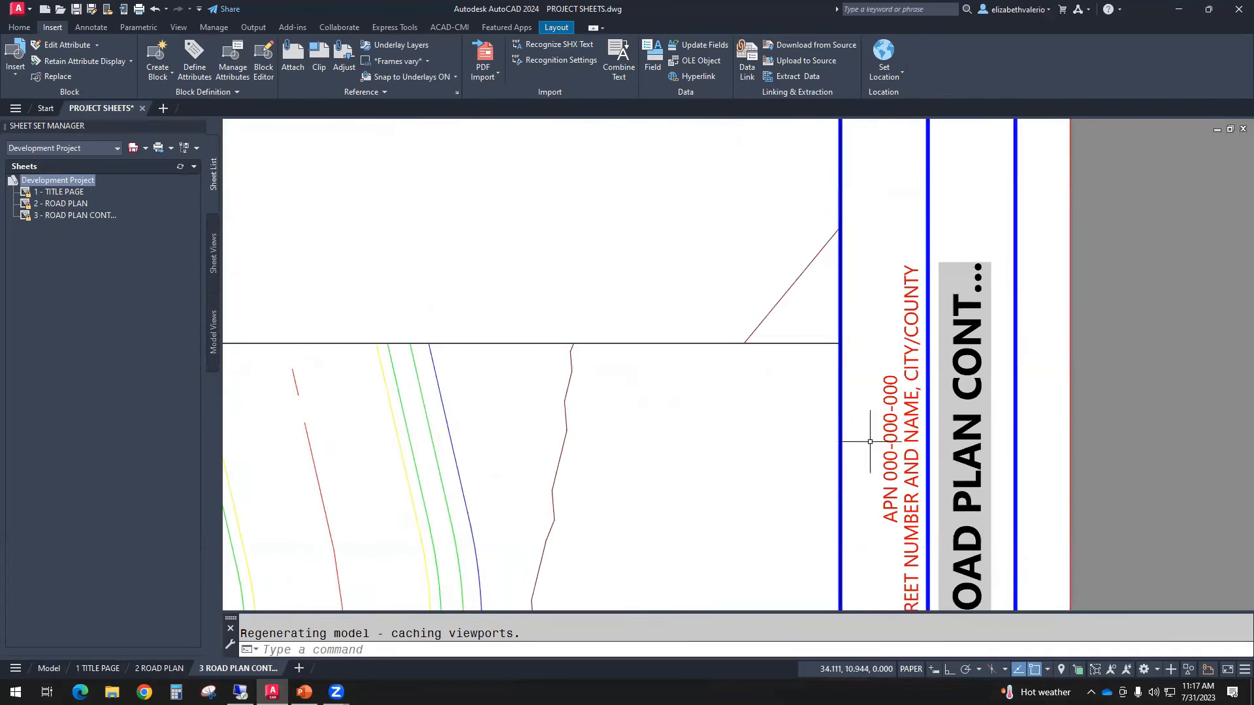
pyautogui.scroll(-3, 800, 516)
pyautogui.moveTo(798, 531); pyautogui.dragTo(951, 375, button='middle')
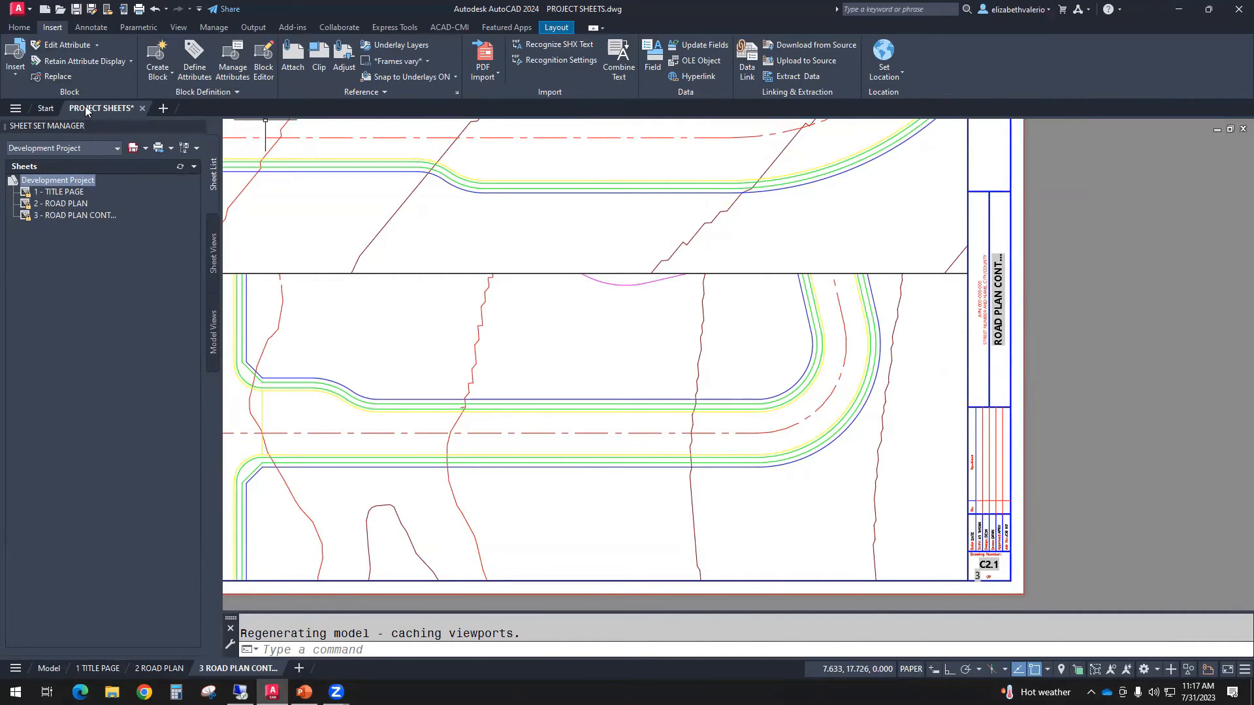
# Synchronize the attributes of the BKF-24x36_BRDR title block and check the total sheets and project name placeholders.
pyautogui.click(204, 95)
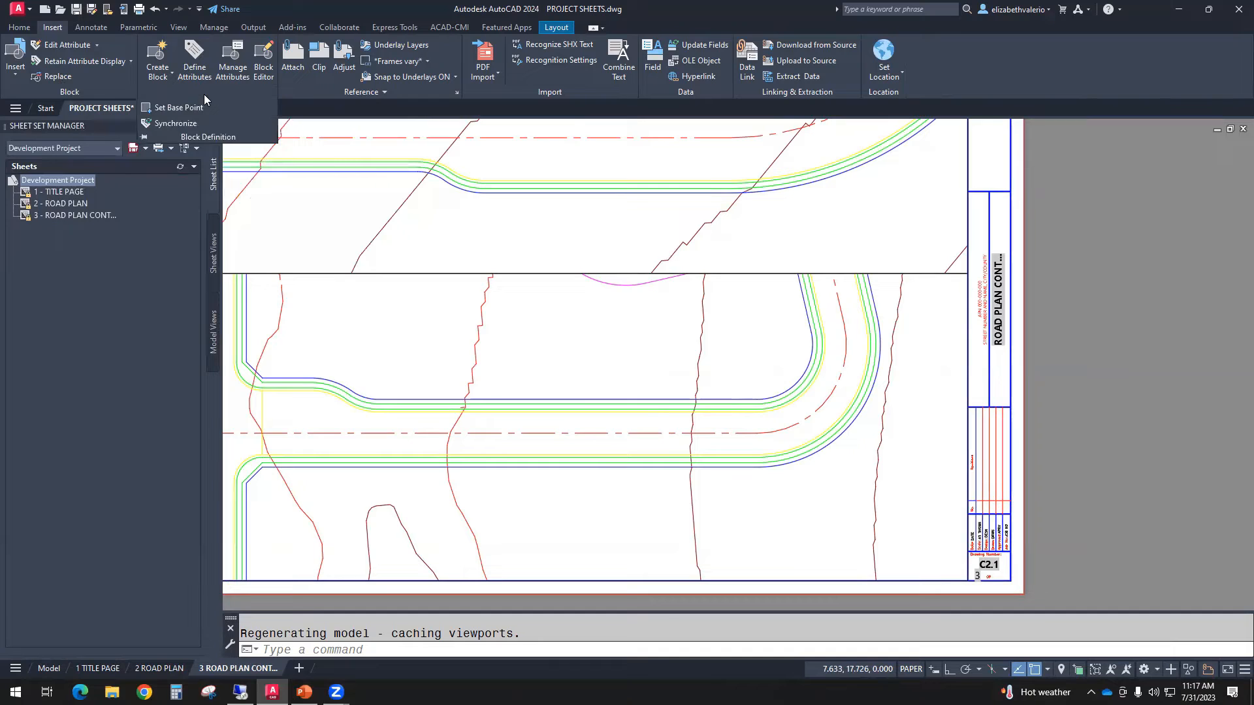
pyautogui.click(175, 123)
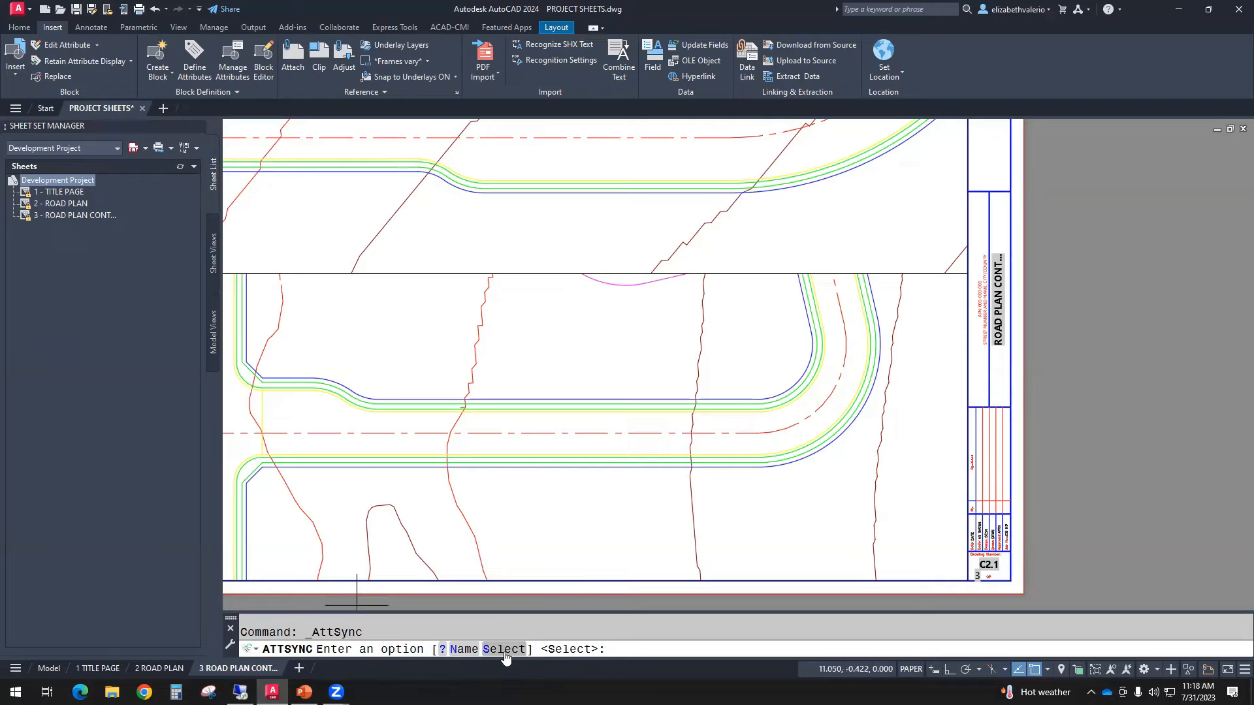
pyautogui.click(504, 650)
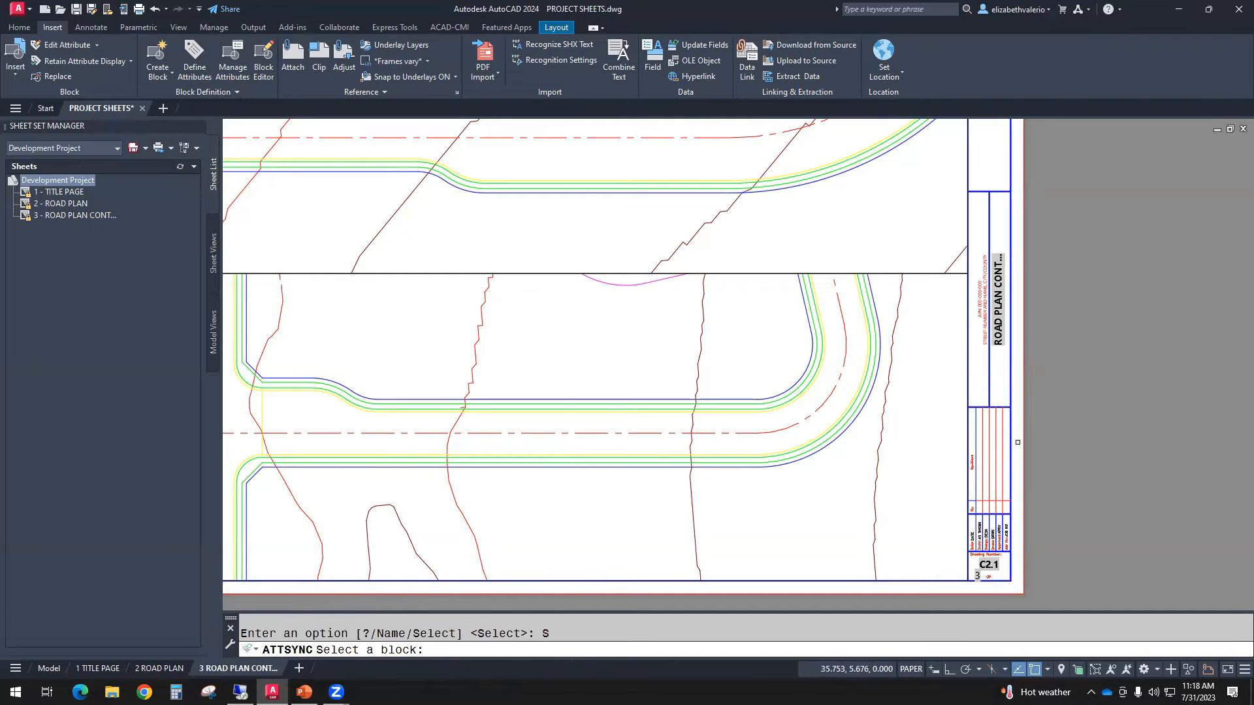
pyautogui.click(1008, 406)
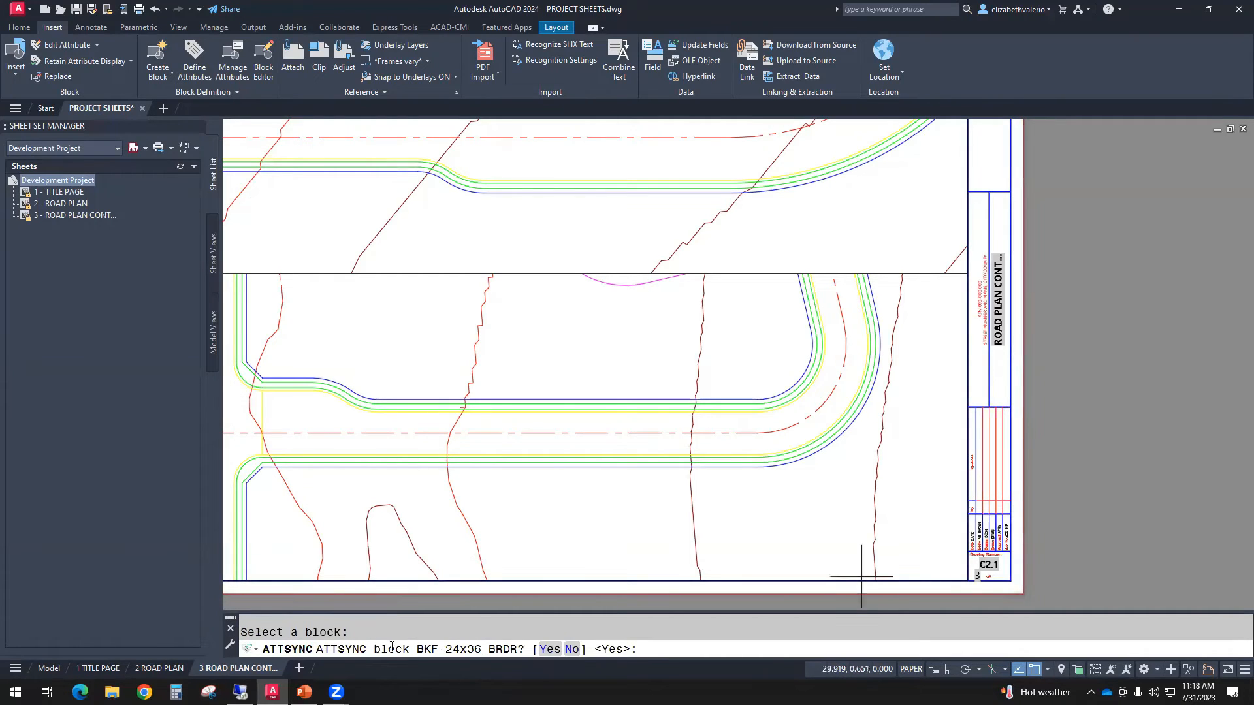
pyautogui.click(548, 649)
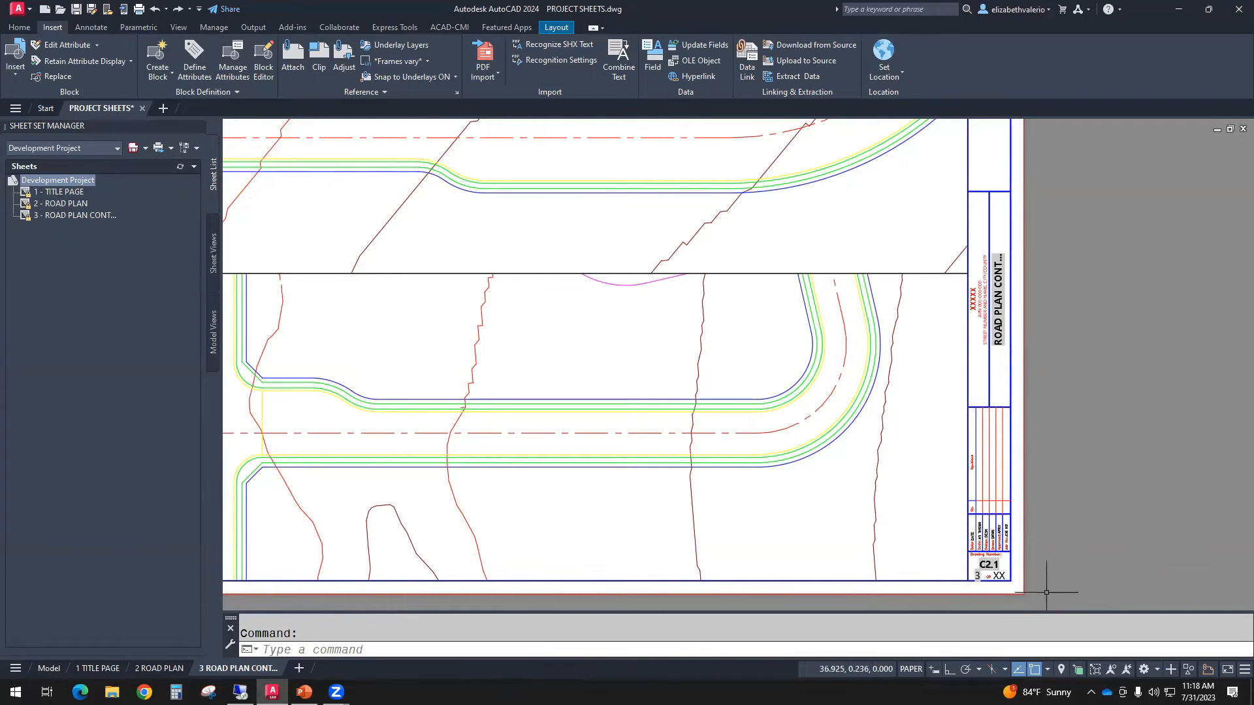
pyautogui.scroll(8, 1021, 592)
pyautogui.scroll(2, 1016, 587)
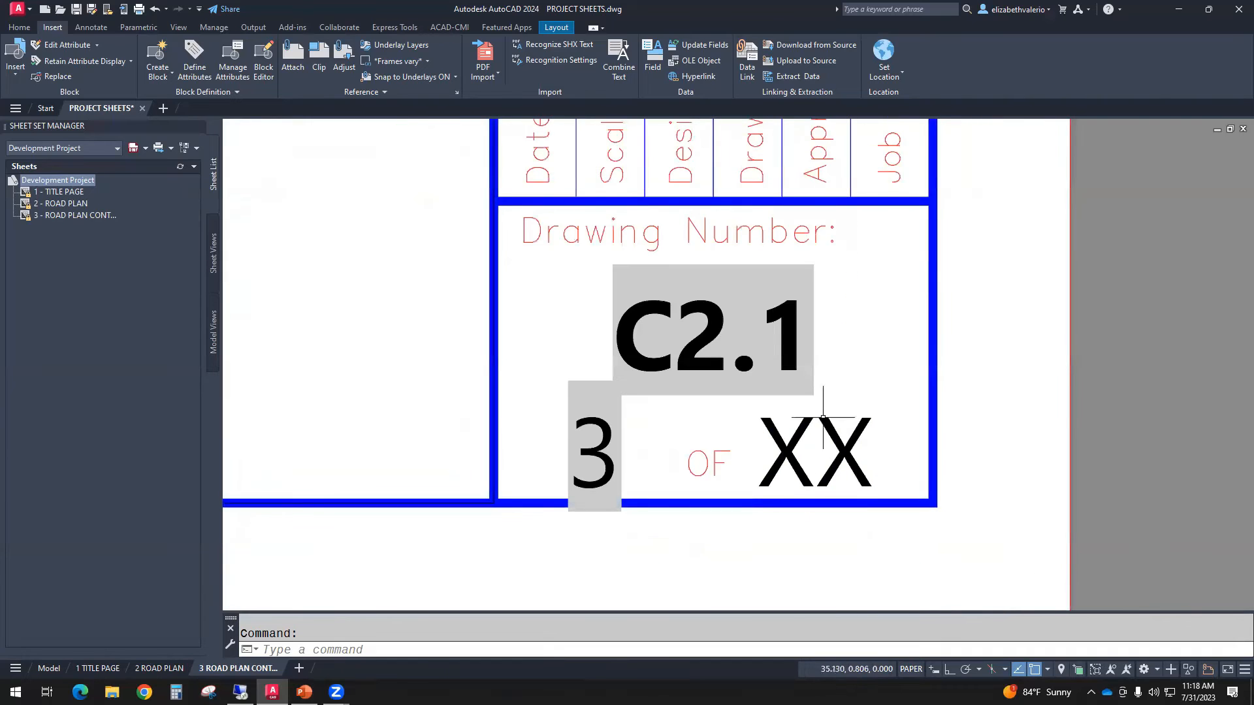
pyautogui.scroll(-5, 856, 471)
pyautogui.scroll(5, 804, 448)
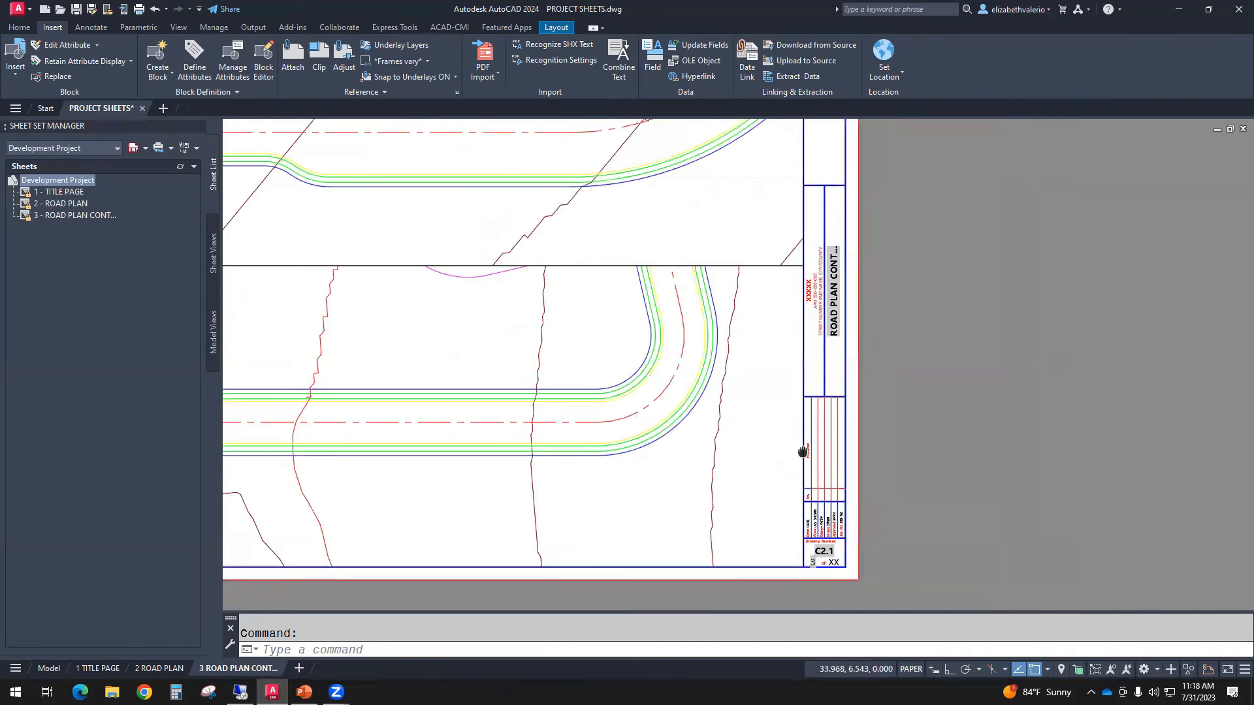
pyautogui.scroll(4, 732, 434)
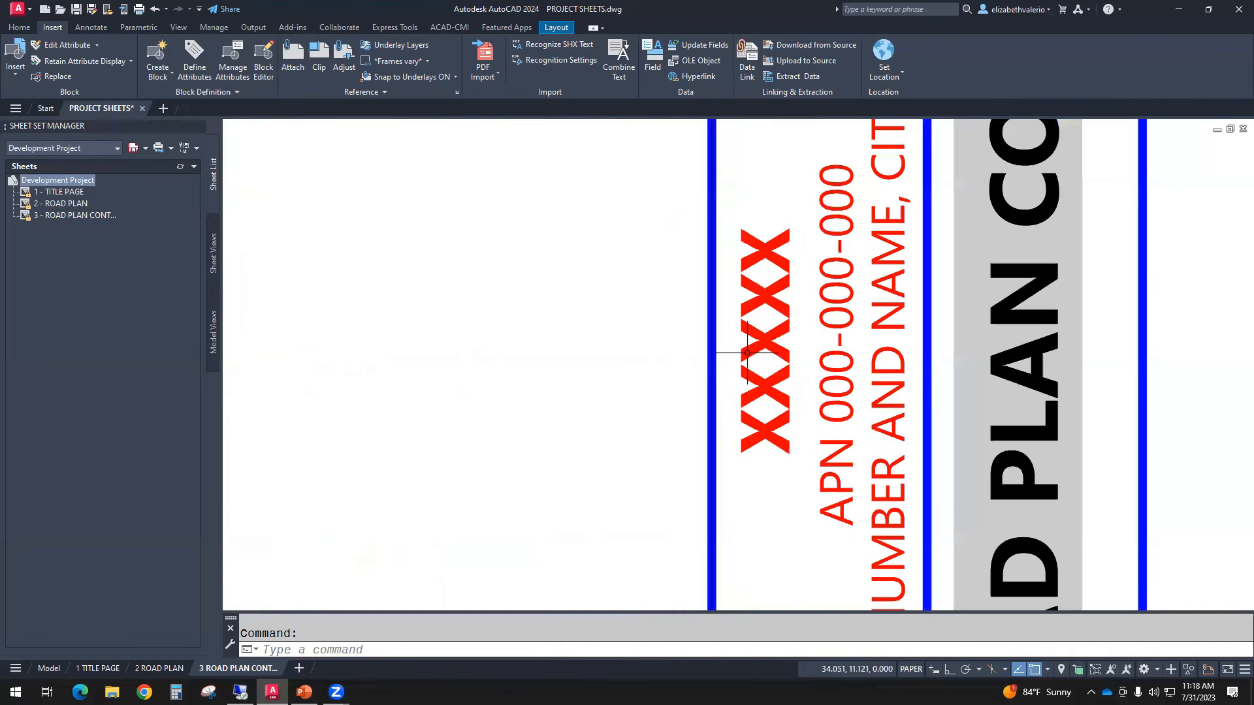
# Replace the TOTAL_SHEETS attribute value with a SheetSet field for the Development Project's Total Sheets property.
pyautogui.scroll(-8, 769, 460)
pyautogui.scroll(-3, 769, 460)
pyautogui.scroll(8, 790, 448)
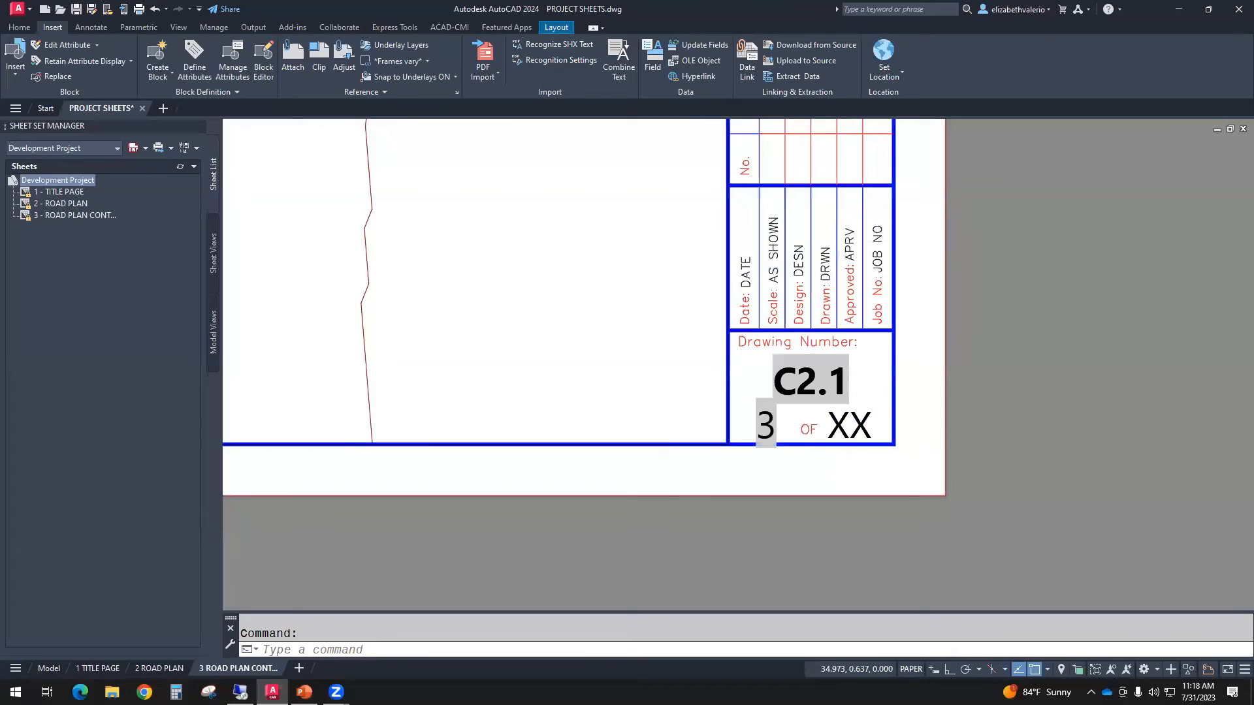
pyautogui.doubleClick(841, 436)
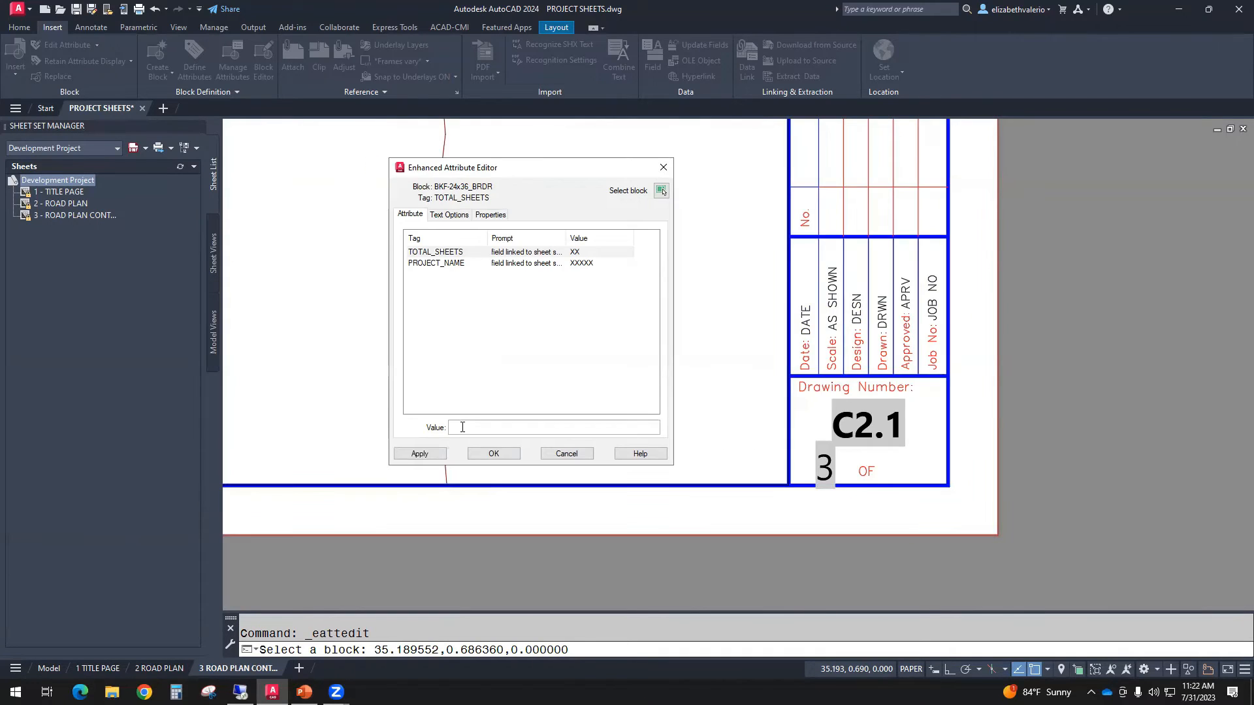
pyautogui.rightClick(463, 428)
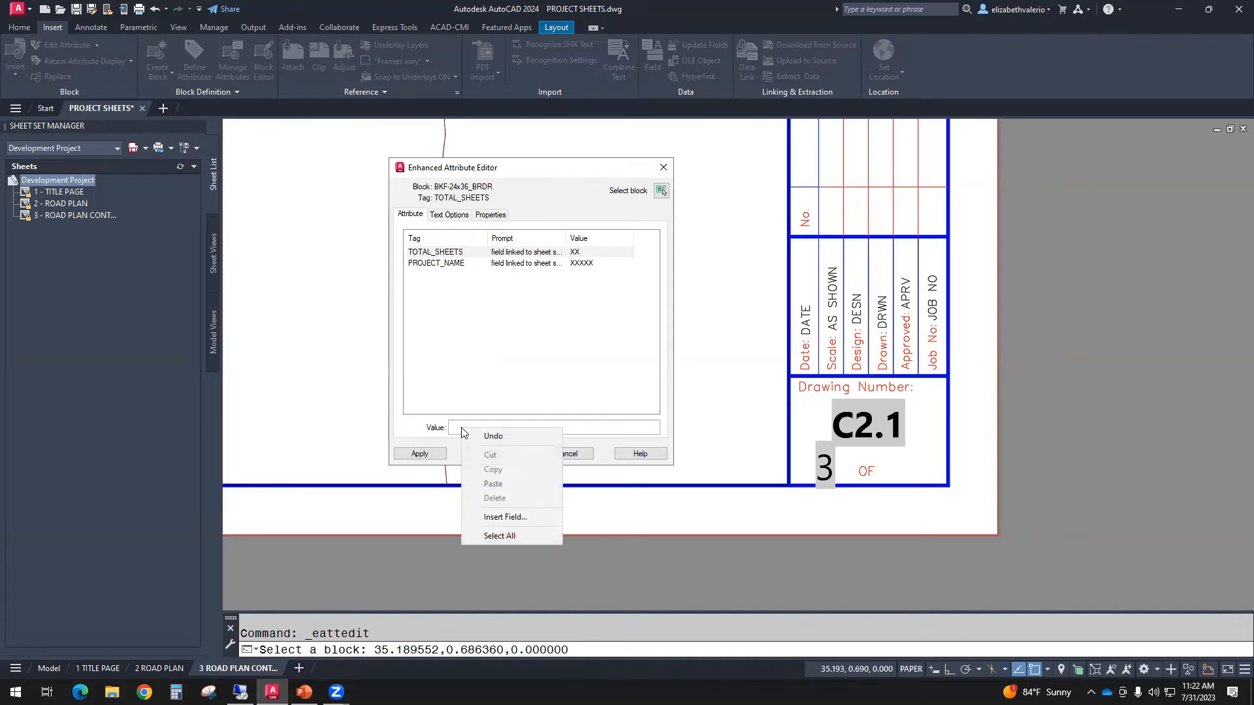
pyautogui.click(507, 519)
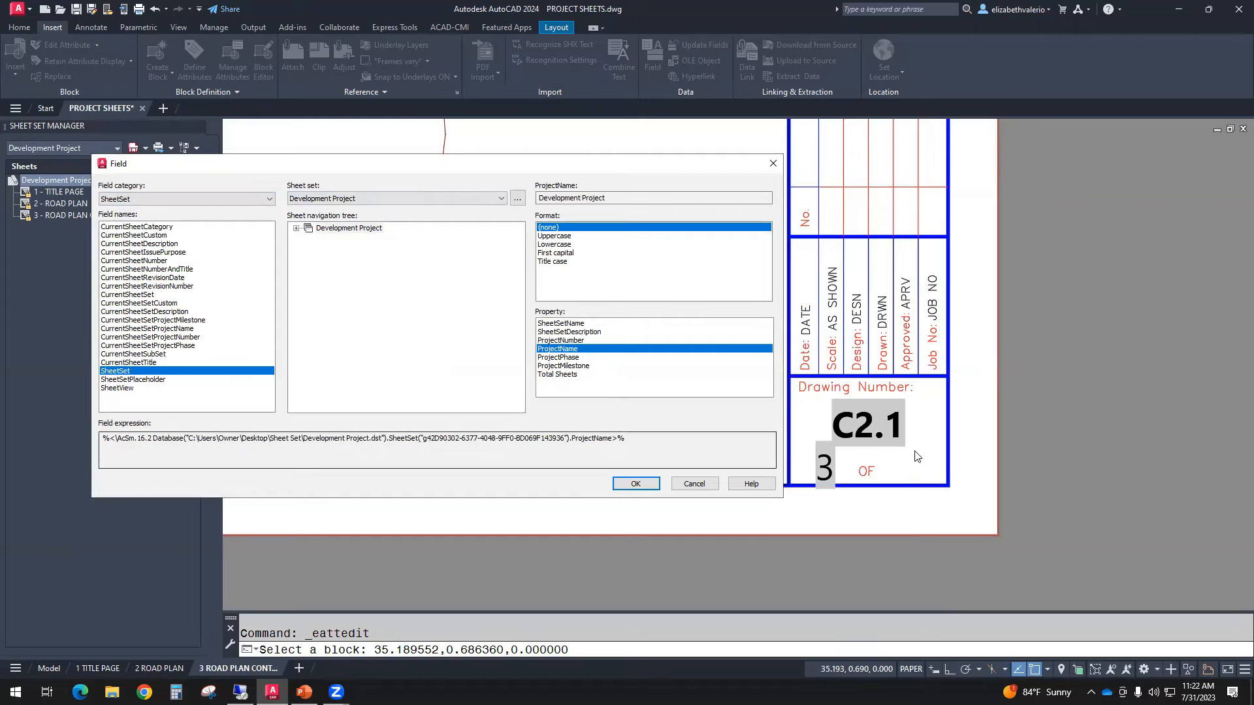
pyautogui.click(564, 377)
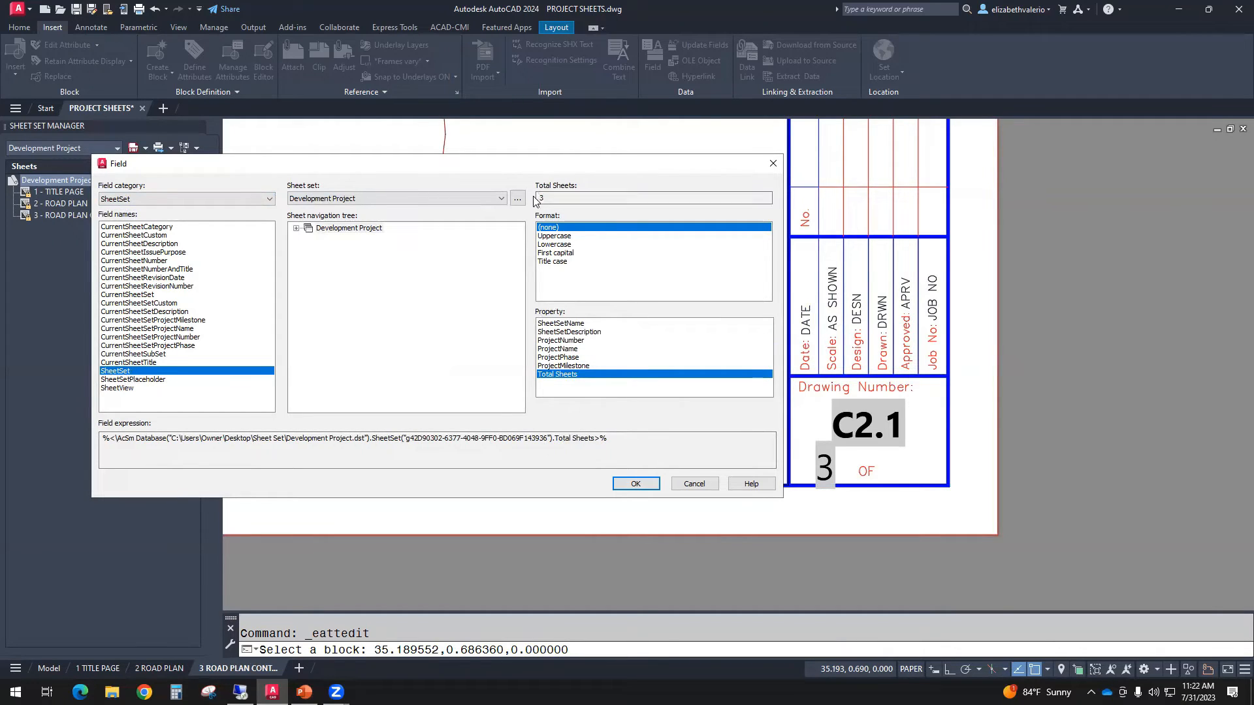
pyautogui.click(635, 483)
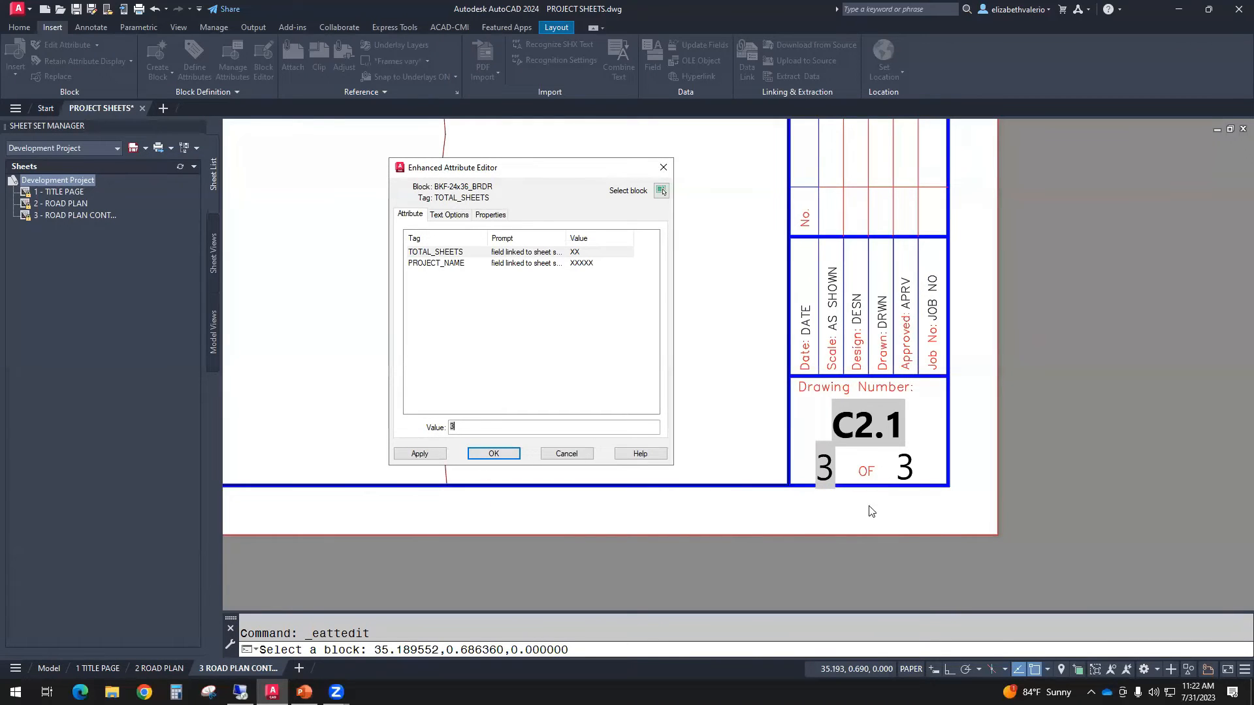
pyautogui.click(494, 453)
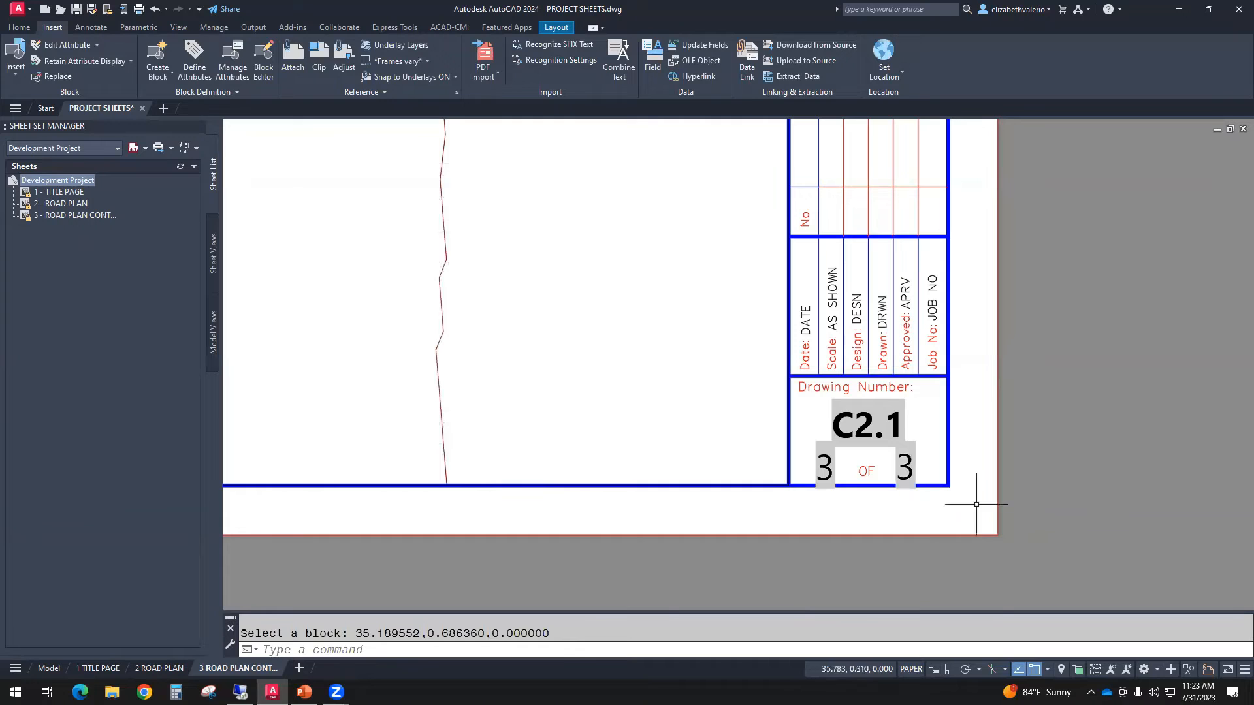
# Replace the PROJECT_NAME attribute value in the title block with a SheetSet field for the Development Project's ProjectName property.
pyautogui.scroll(-4, 916, 335)
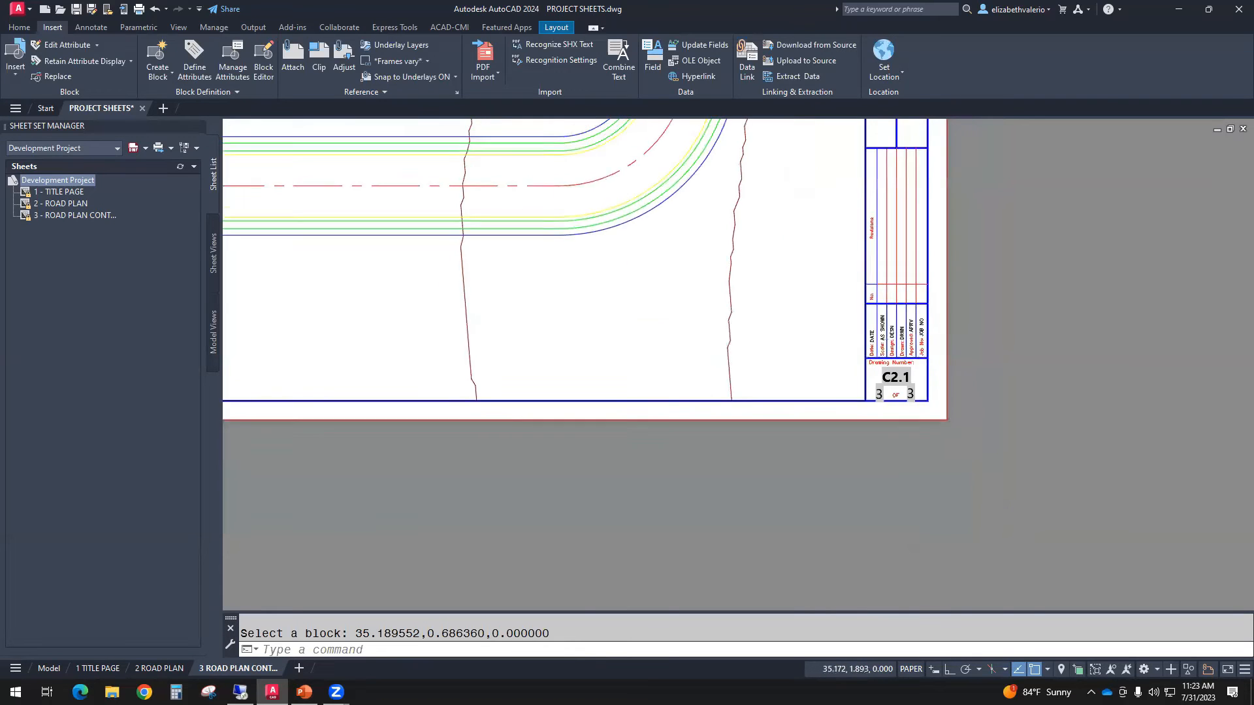
pyautogui.scroll(7, 823, 276)
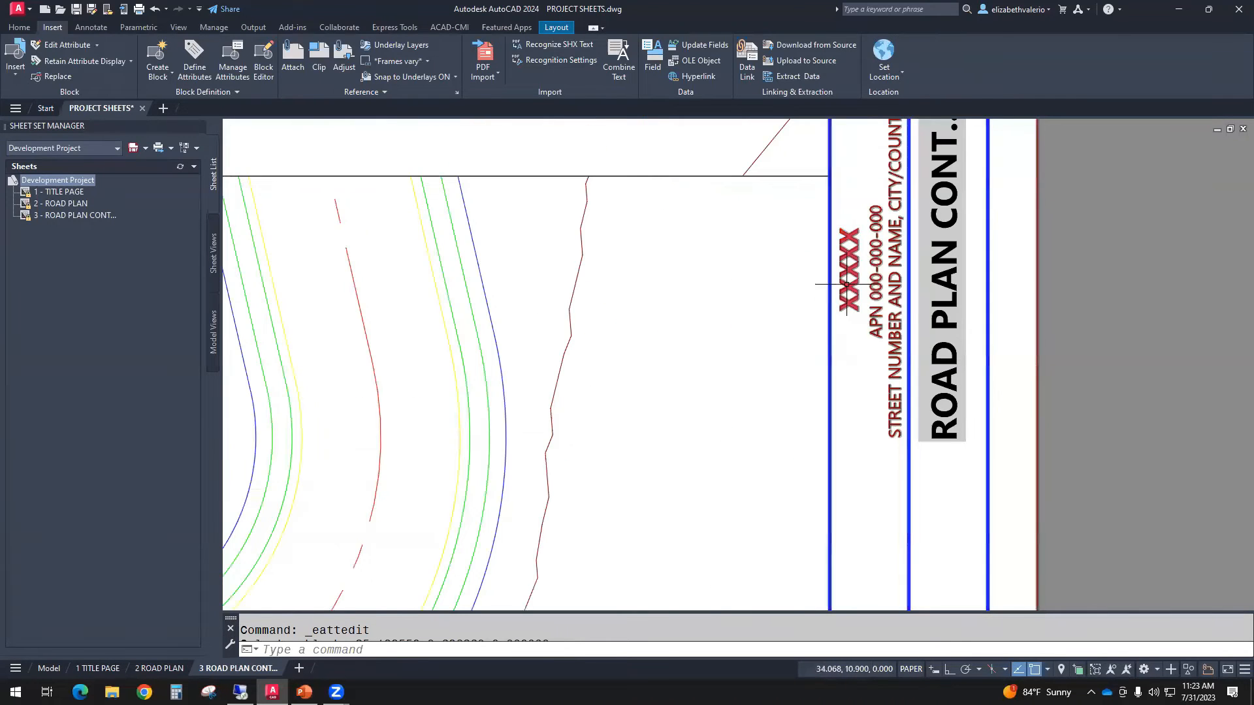
pyautogui.doubleClick(849, 290)
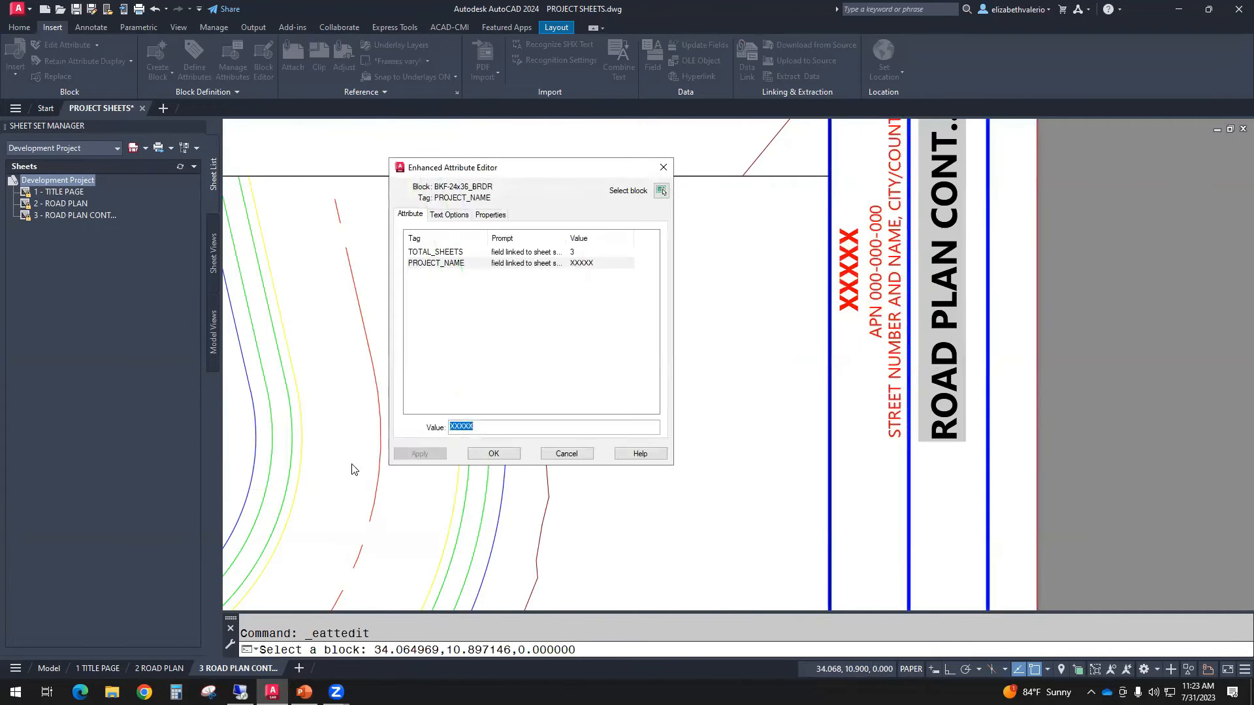
pyautogui.press('BackSpace')
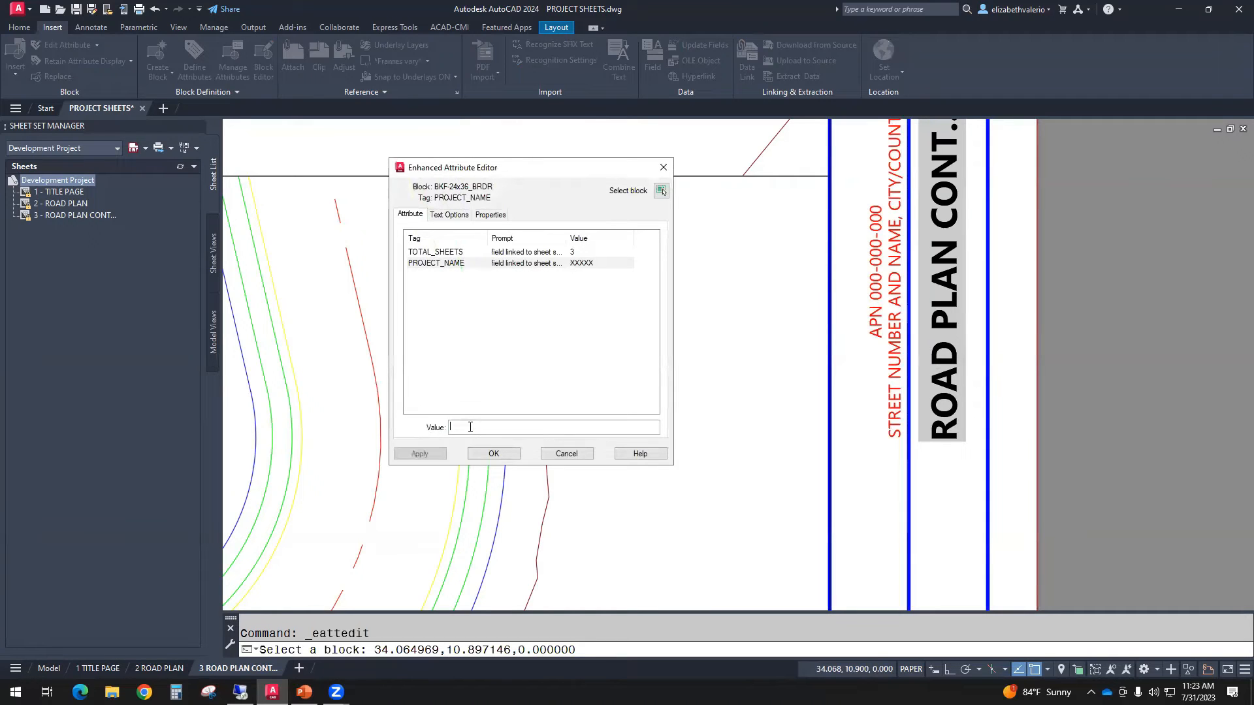
pyautogui.rightClick(472, 429)
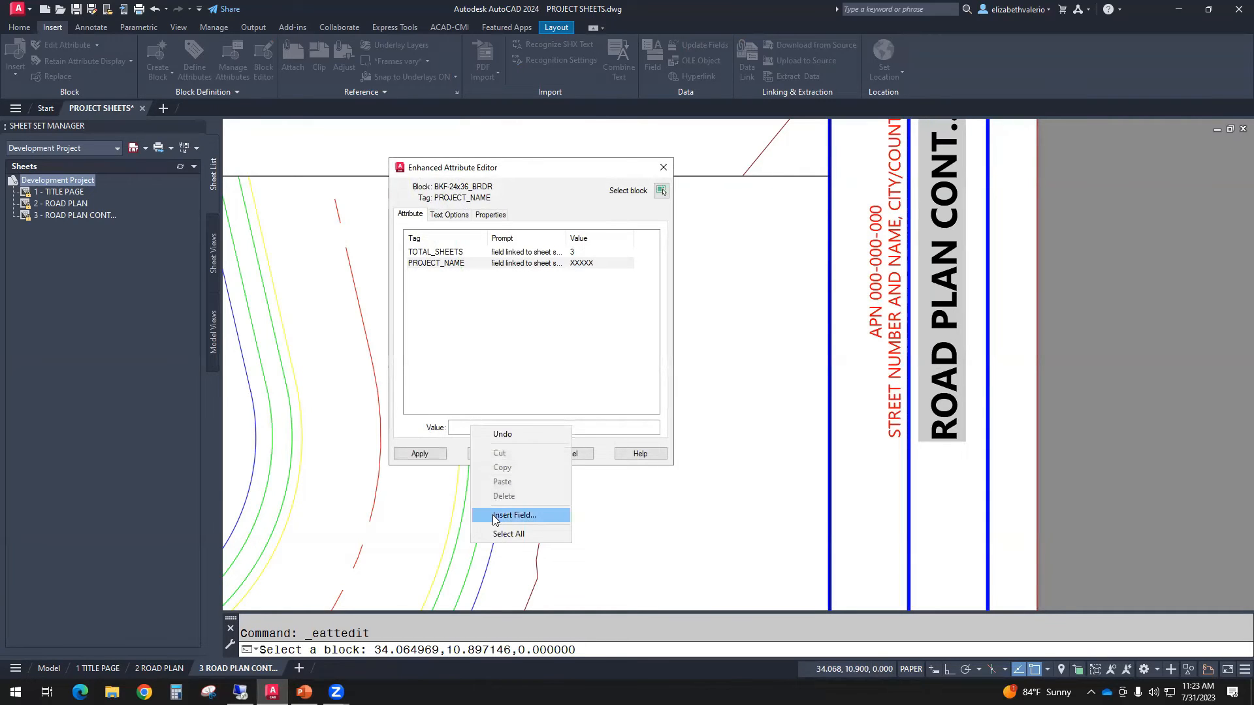
pyautogui.click(514, 515)
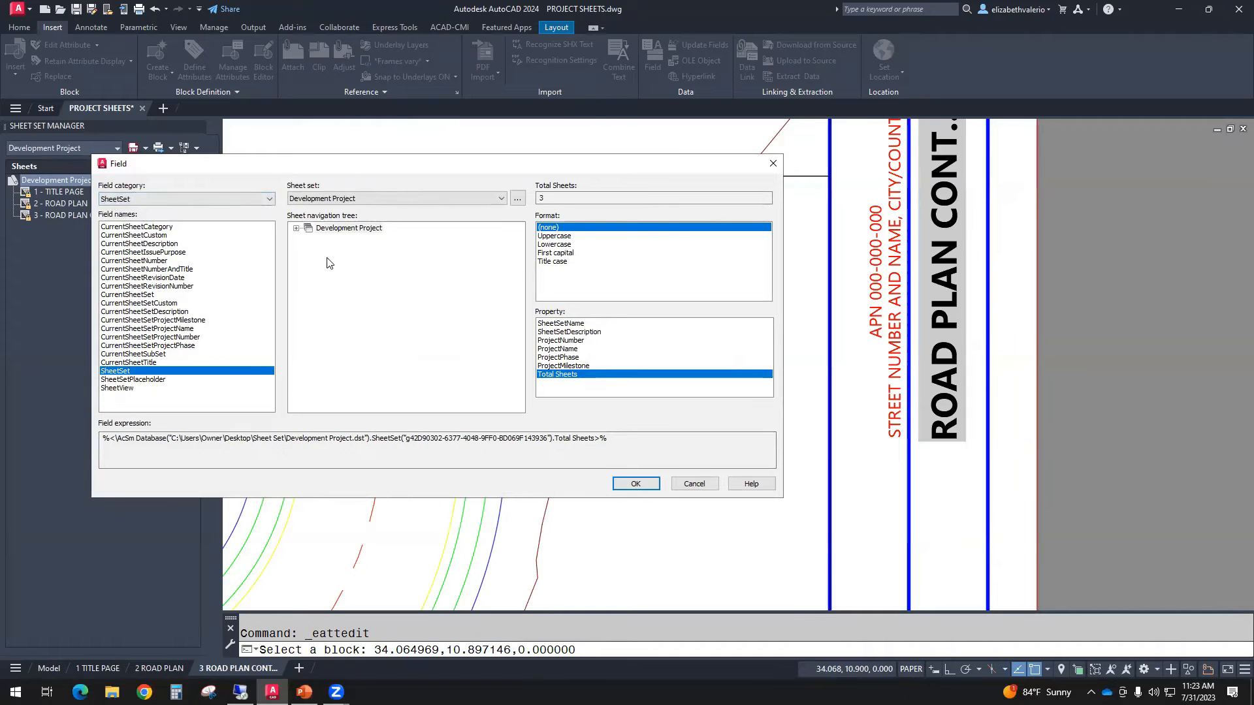
pyautogui.click(550, 349)
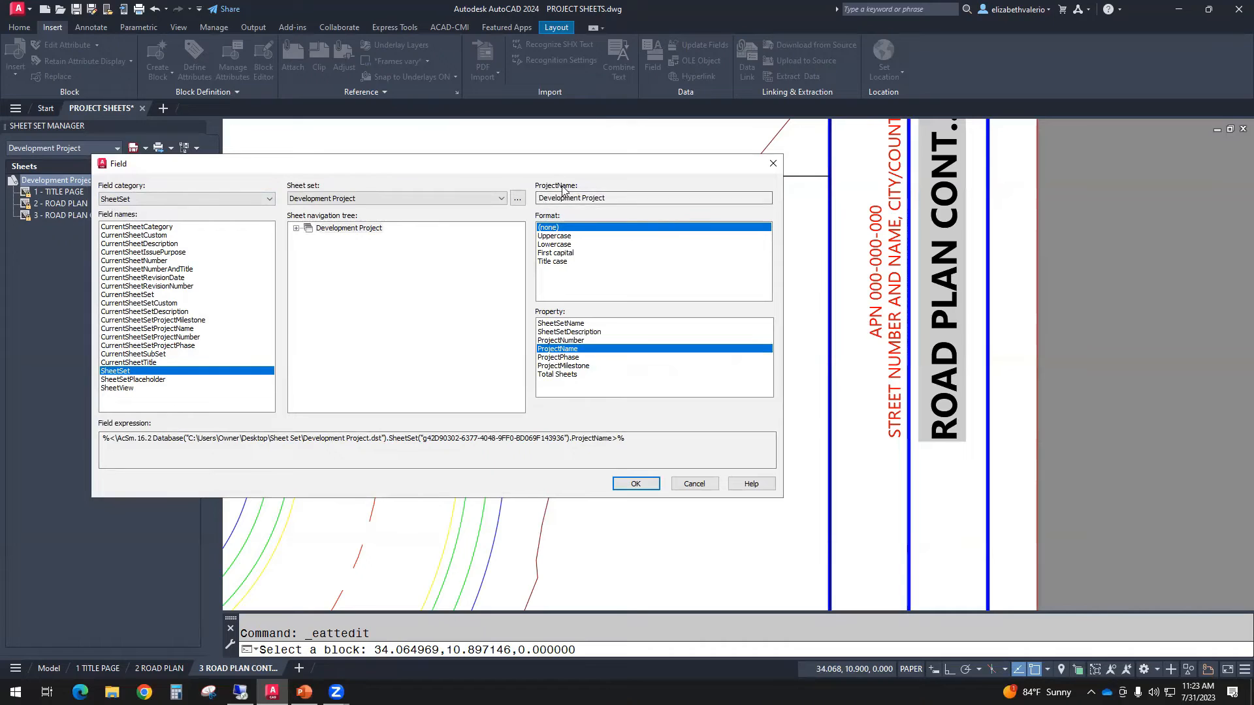
pyautogui.click(636, 484)
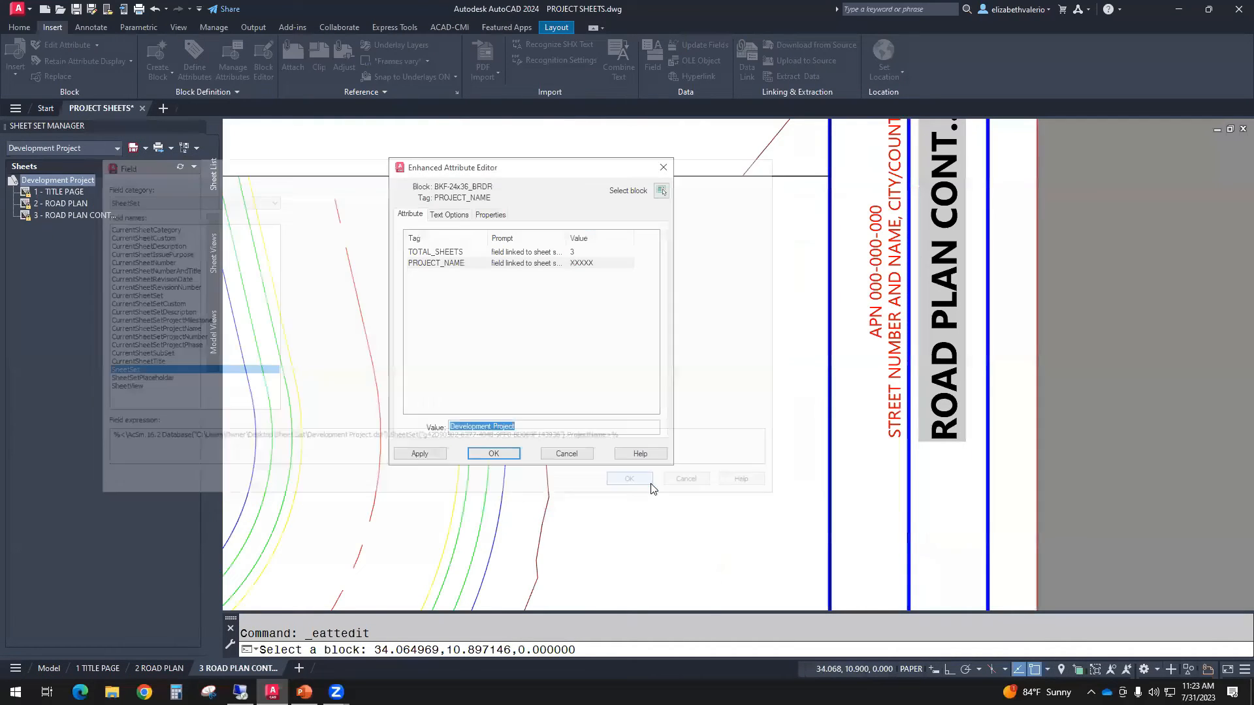
pyautogui.click(483, 456)
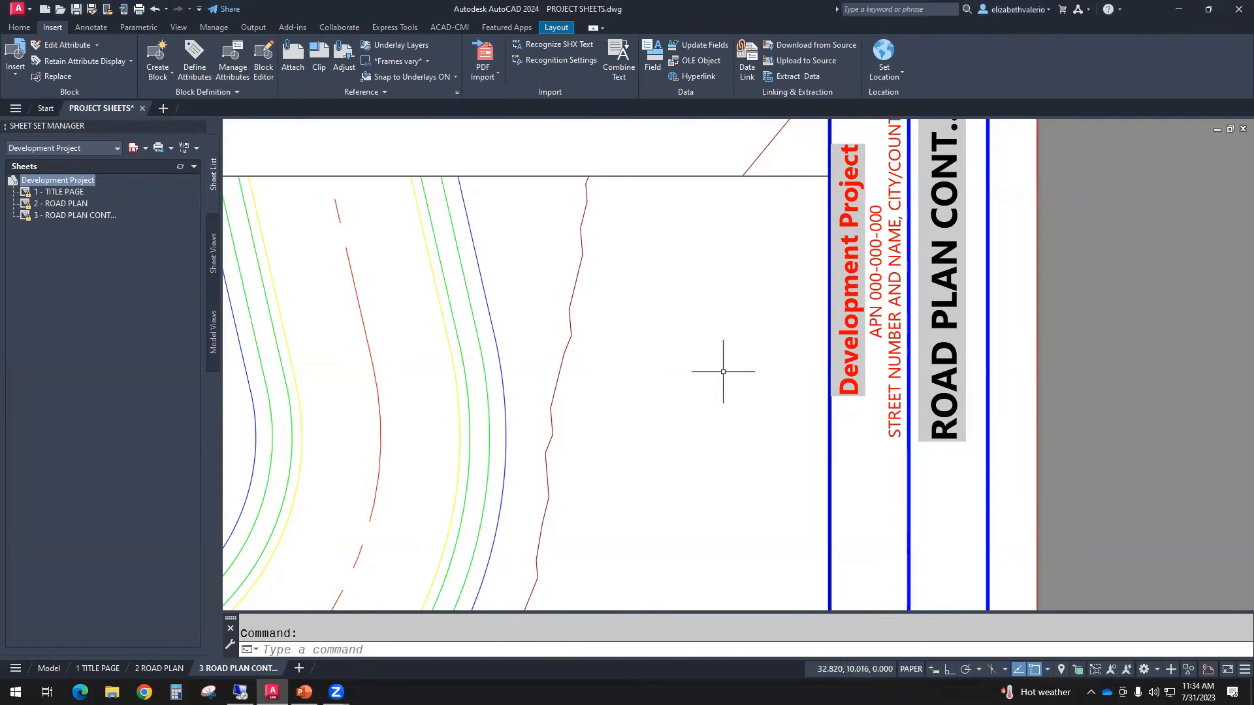
# Examine the project name and total sheets fields in the title block of the 3 ROAD PLAN CONT... layout.
pyautogui.scroll(-6, 713, 361)
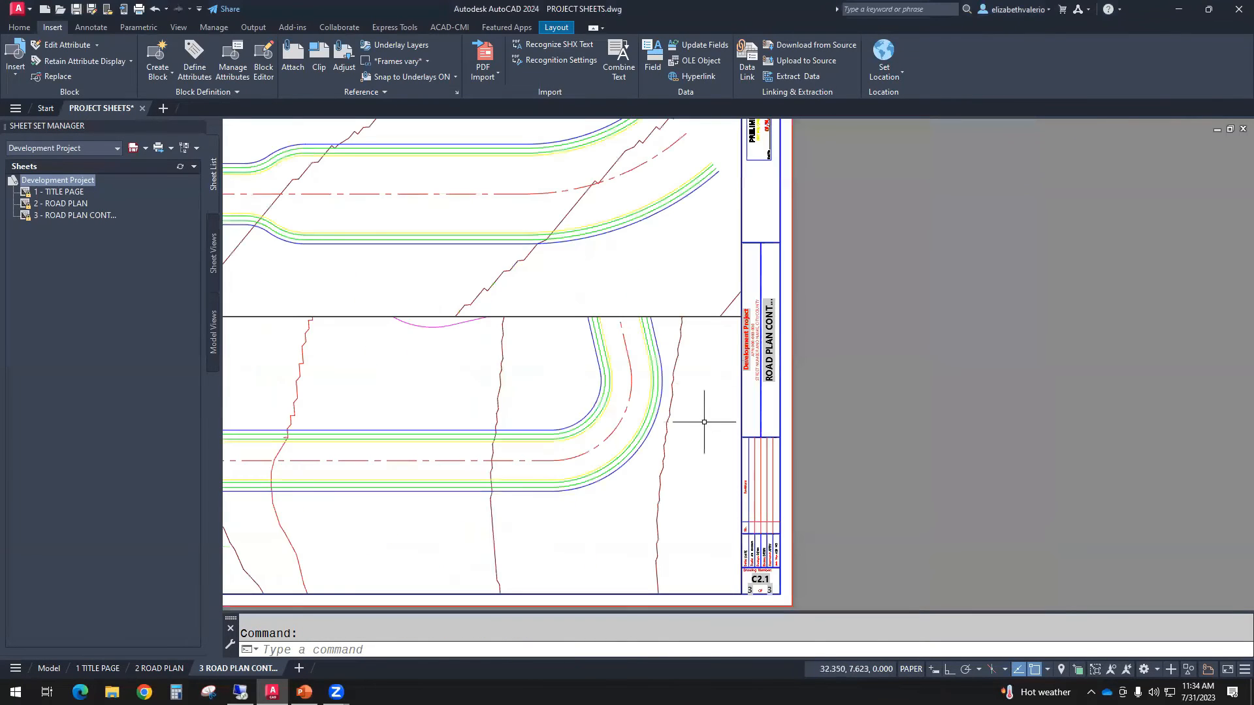
pyautogui.moveTo(912, 411); pyautogui.dragTo(935, 409, button='middle')
pyautogui.middleClick(936, 409)
pyautogui.middleClick(936, 409)
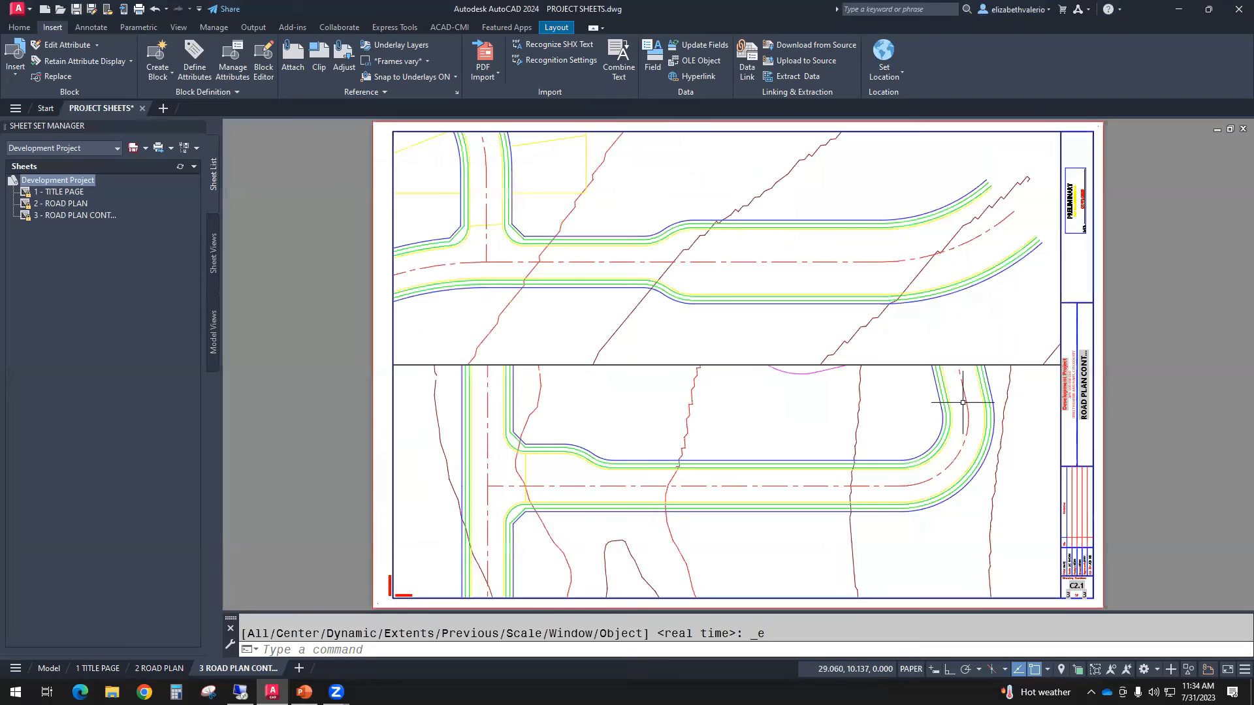
pyautogui.moveTo(991, 440); pyautogui.dragTo(906, 407, button='middle')
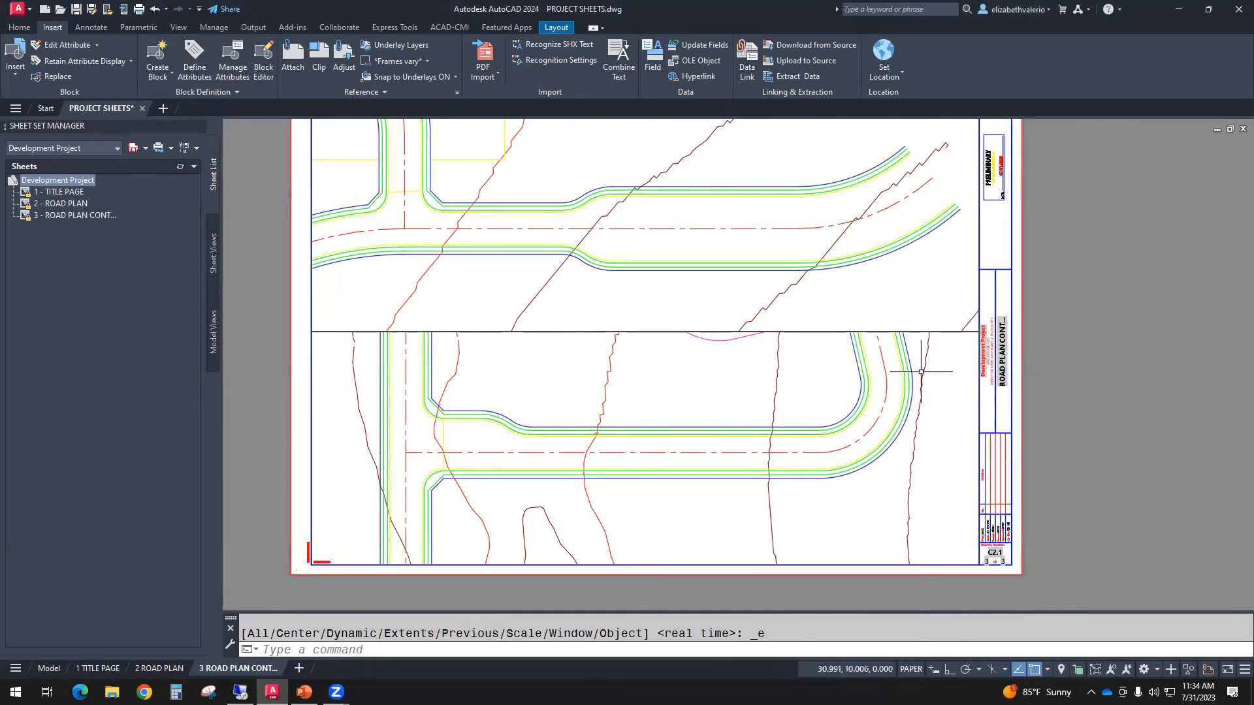
pyautogui.scroll(6, 915, 366)
pyautogui.scroll(-8, 945, 367)
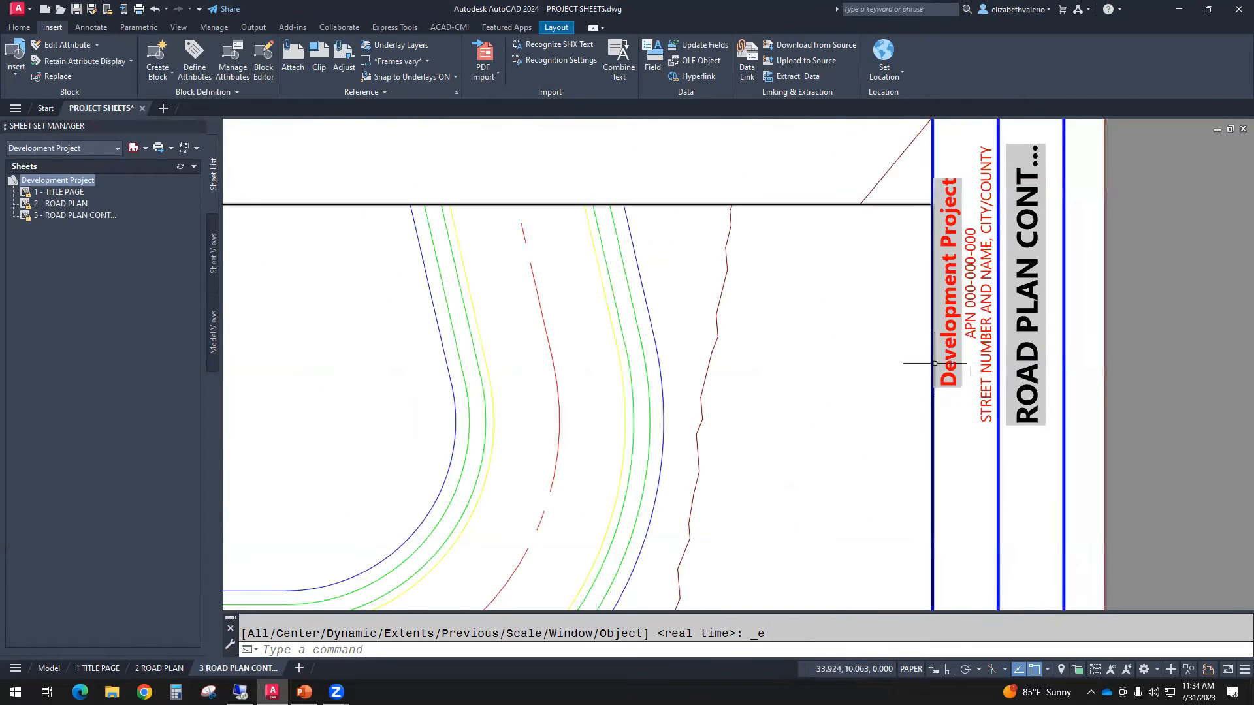
pyautogui.scroll(9, 944, 427)
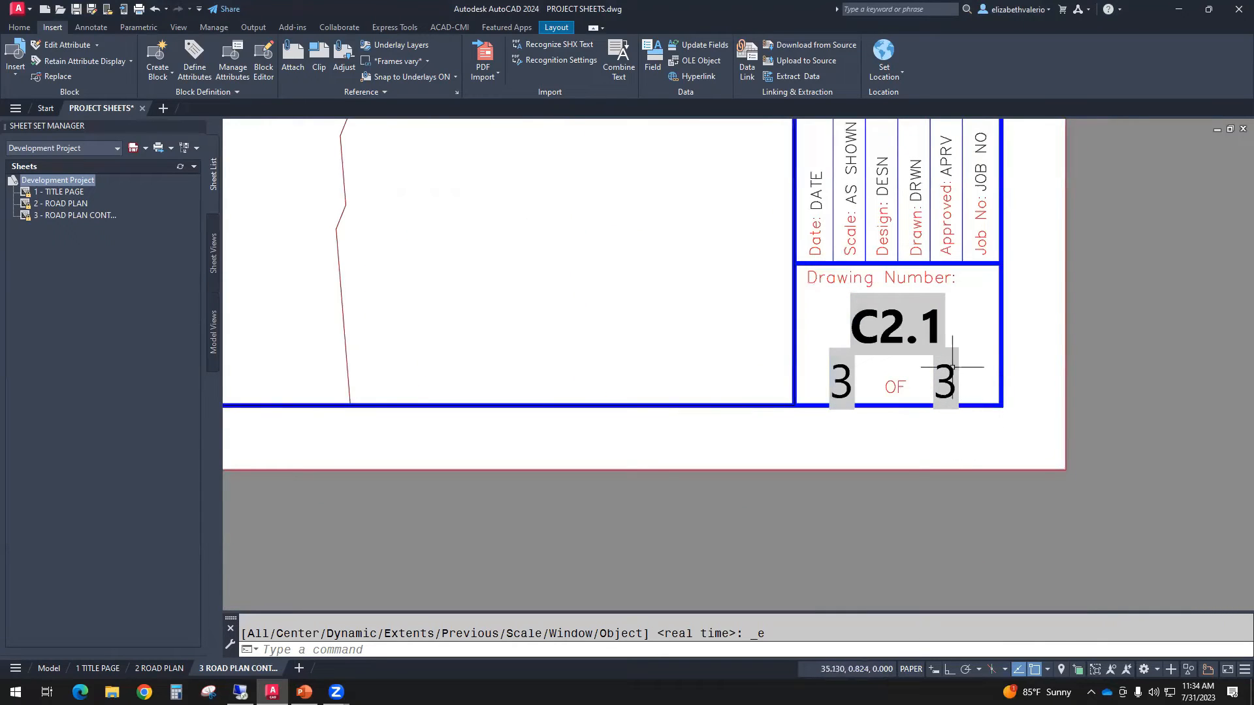
pyautogui.scroll(-6, 994, 474)
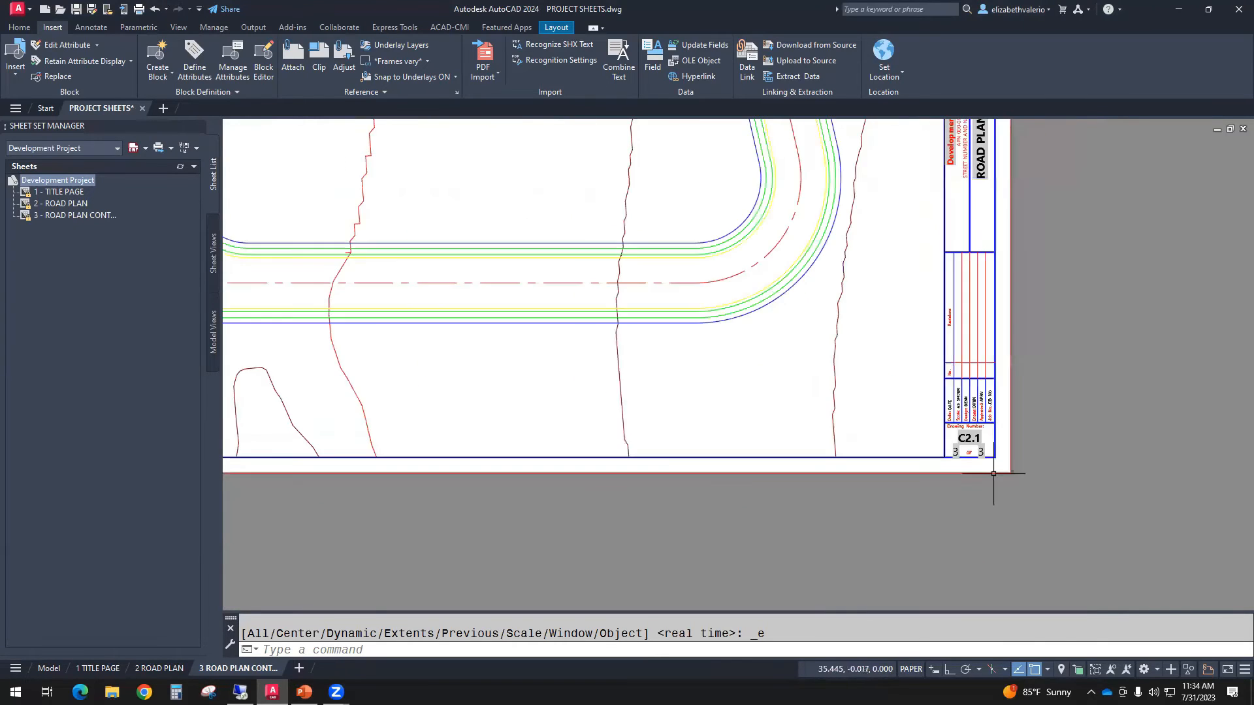
pyautogui.scroll(6, 835, 413)
pyautogui.moveTo(835, 413); pyautogui.dragTo(775, 383, button='middle')
pyautogui.middleClick(776, 378)
pyautogui.middleClick(776, 379)
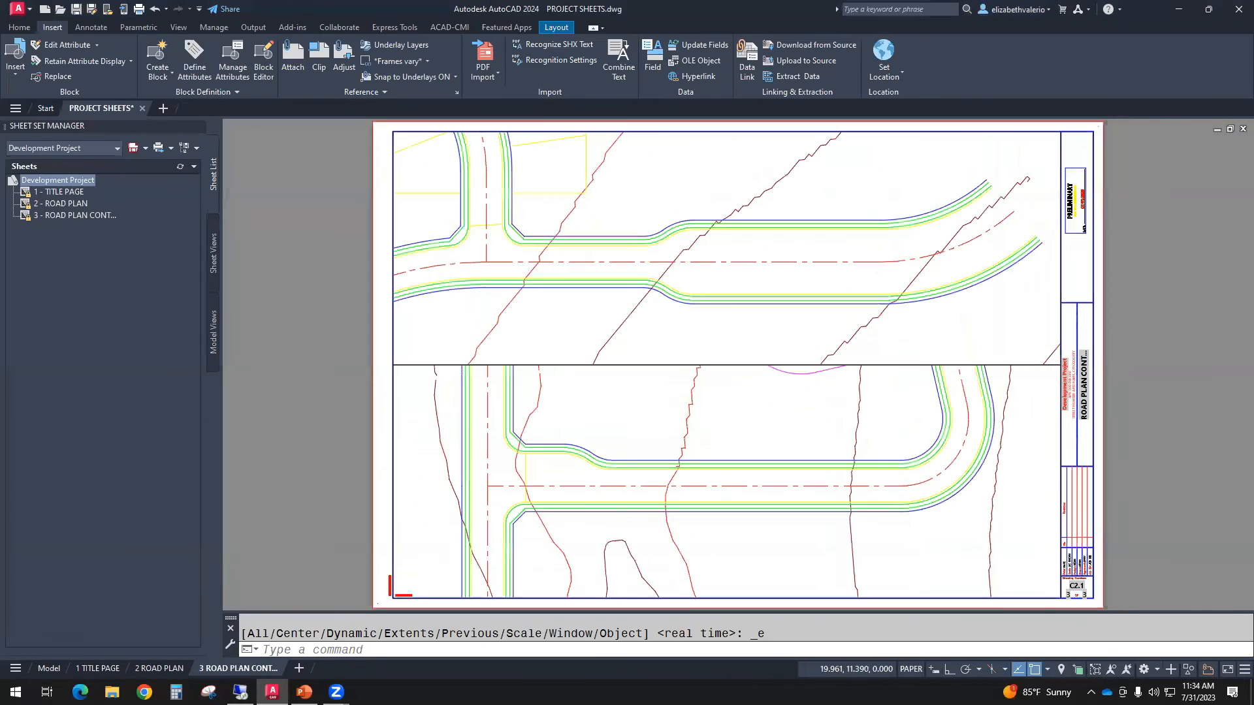
pyautogui.moveTo(816, 456); pyautogui.dragTo(809, 448, button='middle')
pyautogui.scroll(3, 950, 512)
pyautogui.moveTo(986, 512); pyautogui.dragTo(902, 459, button='middle')
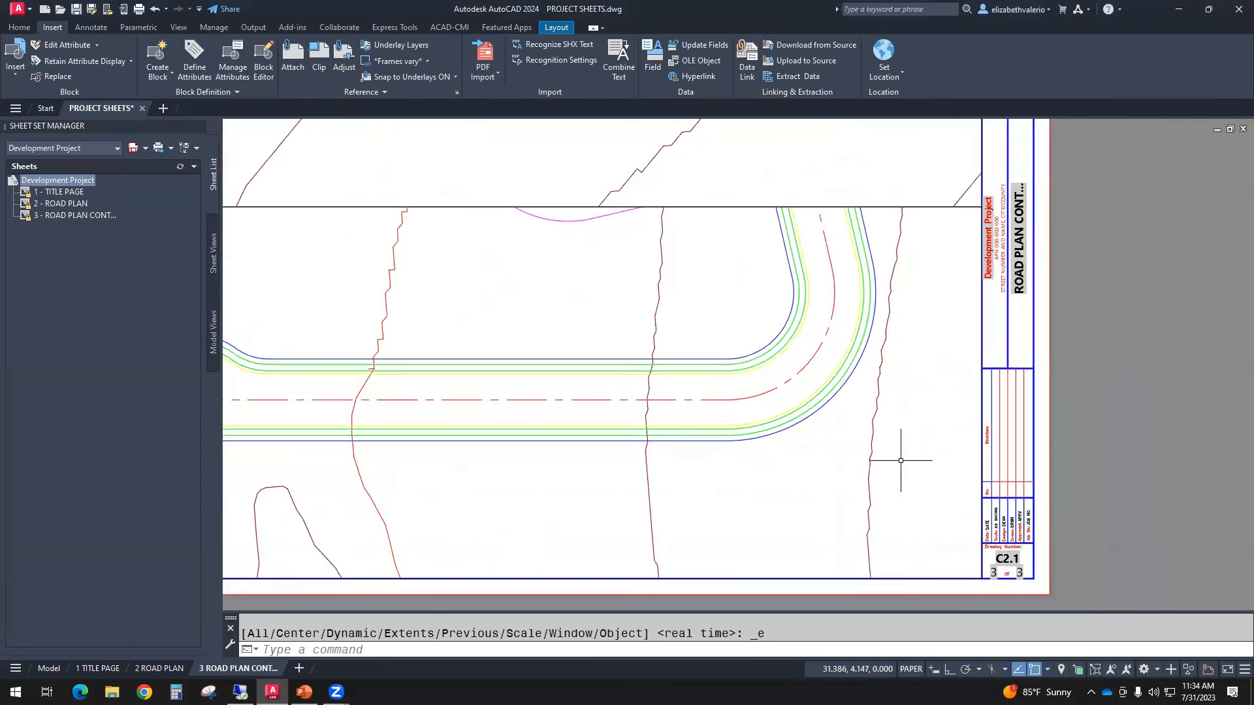
# Check the title block fields on the 2 ROAD PLAN layout and return to the 3 ROAD PLAN CONT... layout.
pyautogui.click(98, 668)
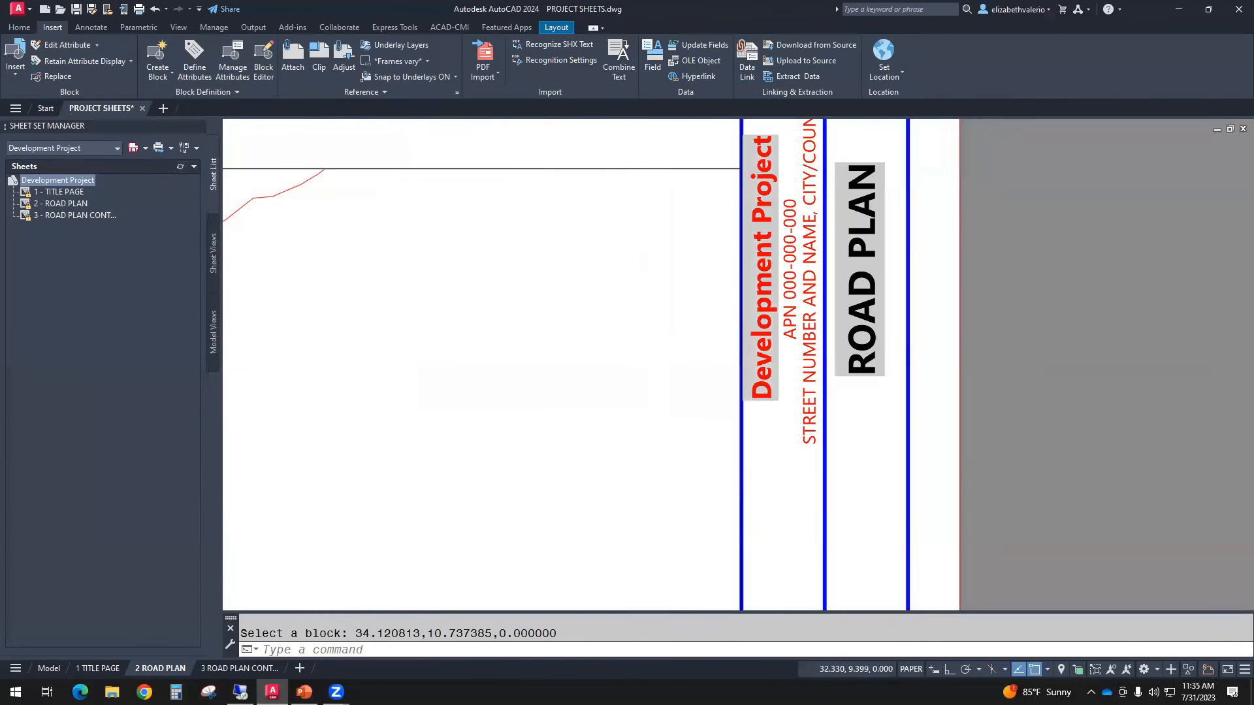
pyautogui.scroll(-6, 579, 436)
pyautogui.moveTo(579, 436); pyautogui.dragTo(883, 288, button='middle')
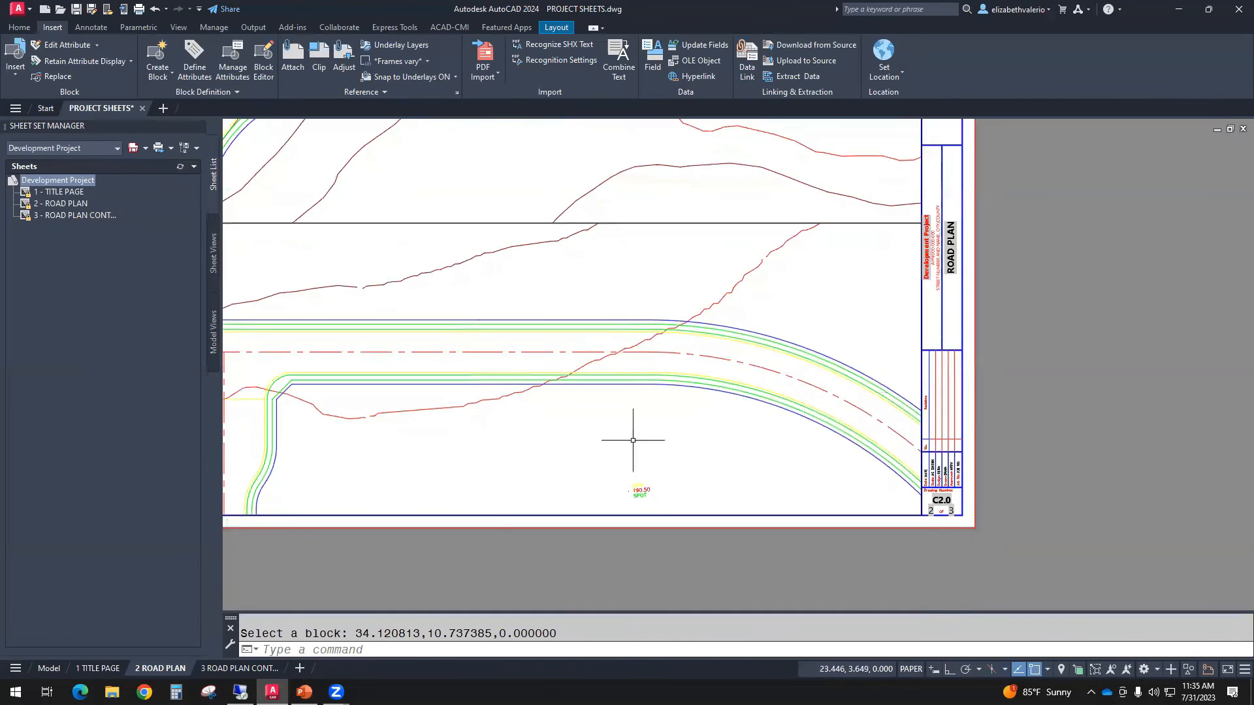
pyautogui.click(239, 668)
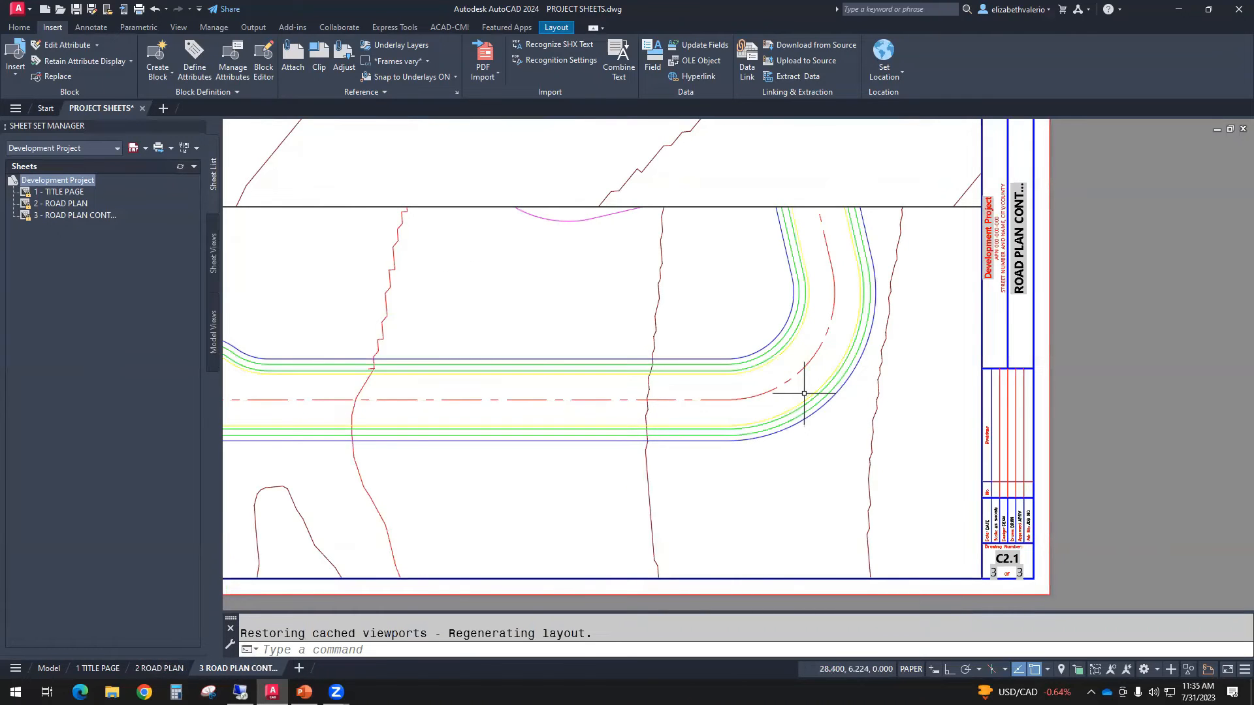
# Switch to PowerPoint and review the four steps on the Sheet Set Workflow slide.
pyautogui.click(305, 692)
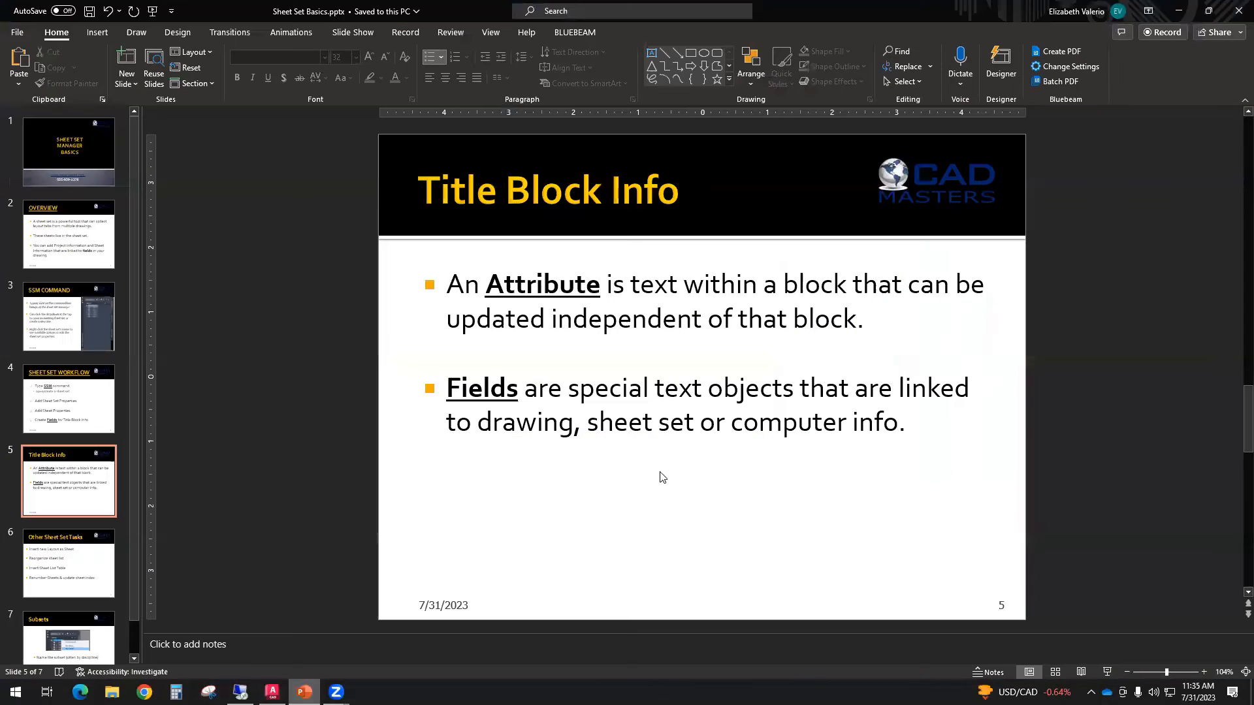
pyautogui.click(52, 416)
pyautogui.moveTo(534, 285); pyautogui.dragTo(733, 284)
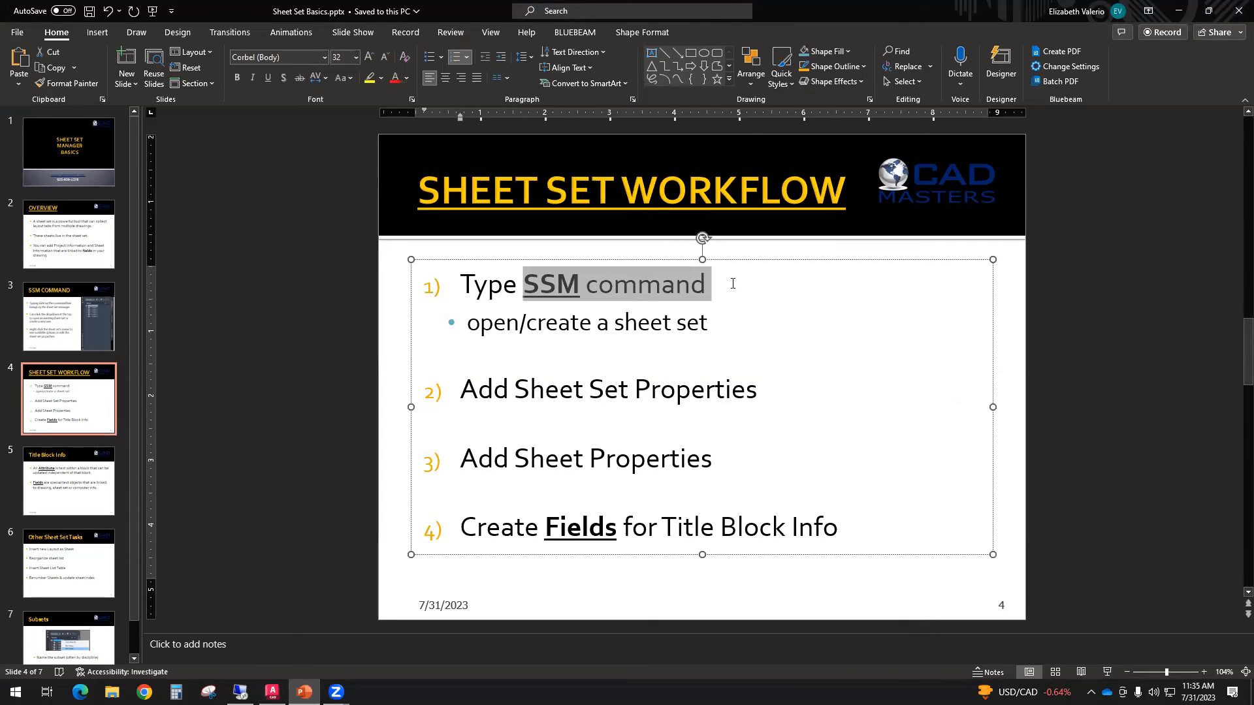
pyautogui.moveTo(521, 394); pyautogui.dragTo(799, 387)
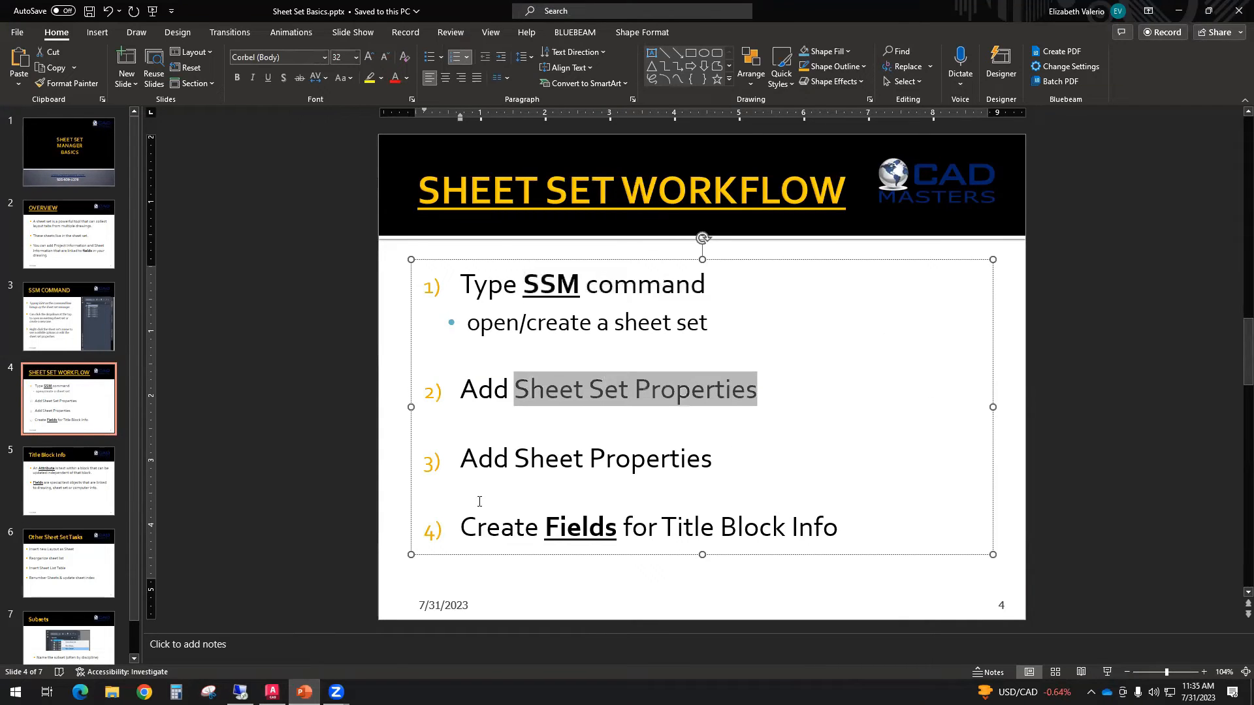
pyautogui.moveTo(521, 457); pyautogui.dragTo(710, 457)
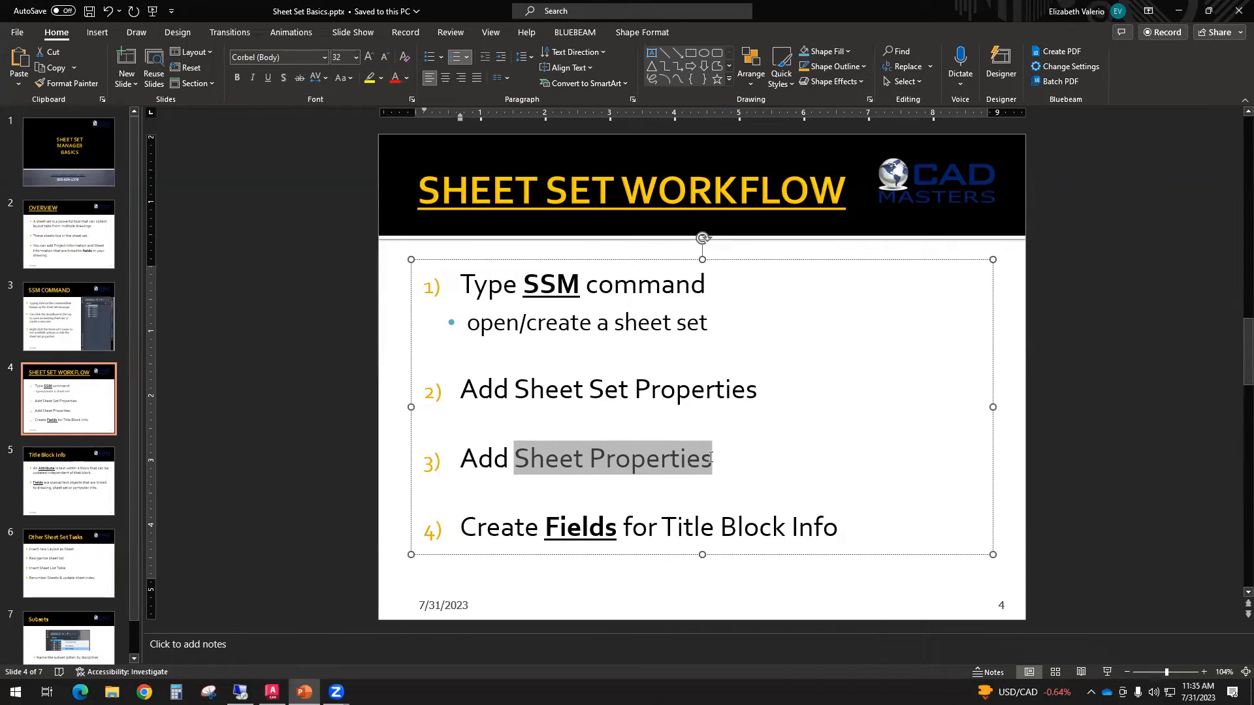
pyautogui.moveTo(543, 528); pyautogui.dragTo(879, 513)
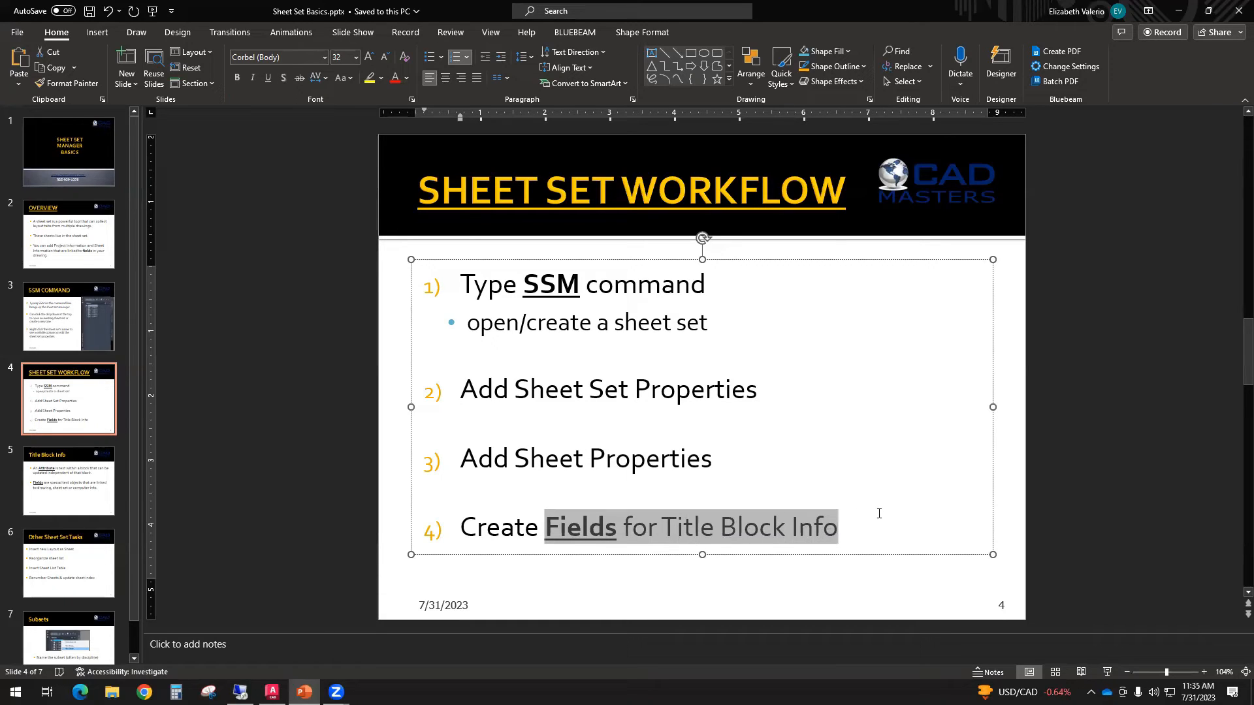
pyautogui.click(803, 591)
# Review the Title Block Info and Other Sheet Set Tasks slides, including inserting a new layout as a sheet, and return to AutoCAD.
pyautogui.click(60, 508)
pyautogui.moveTo(486, 284); pyautogui.dragTo(680, 285)
pyautogui.moveTo(449, 390); pyautogui.dragTo(655, 390)
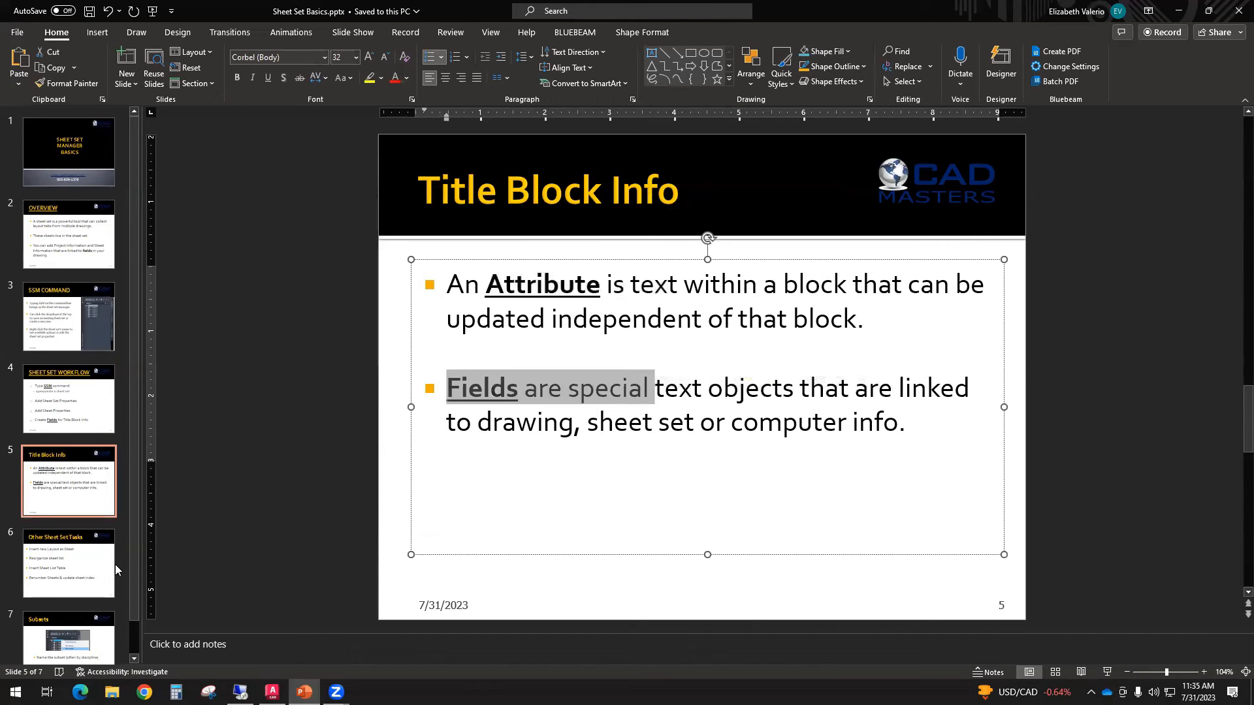
pyautogui.click(53, 576)
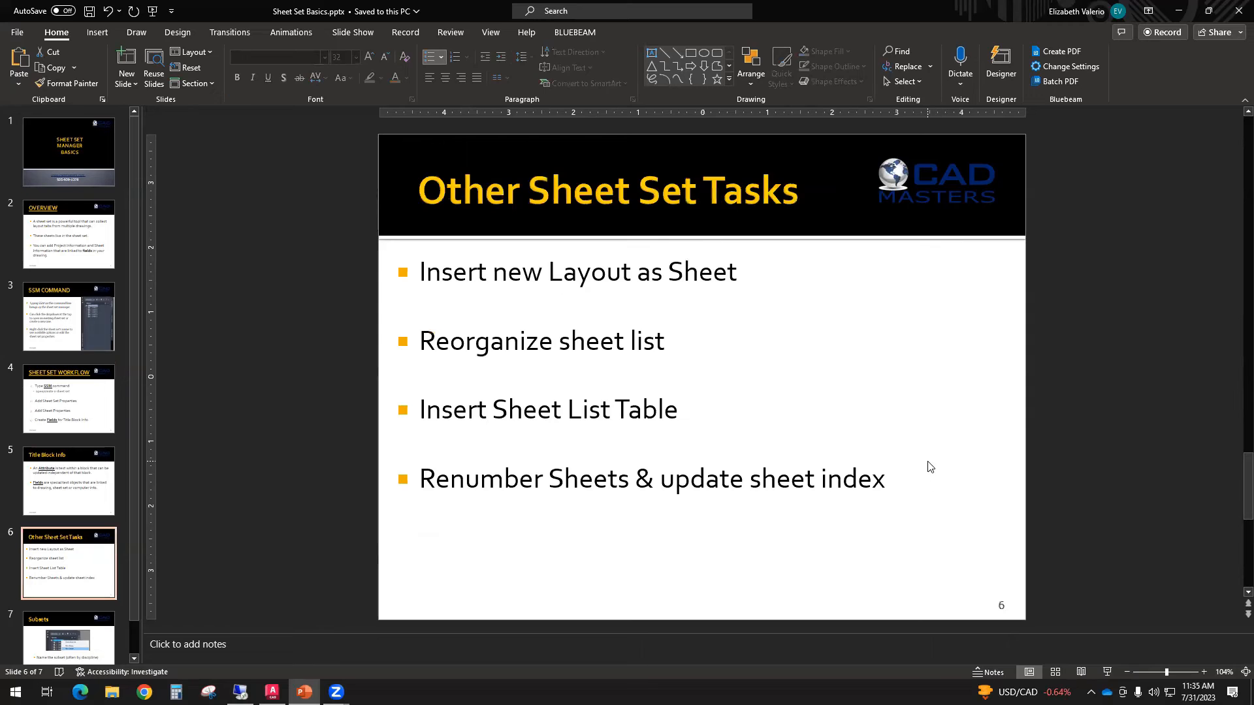
pyautogui.scroll(-1, 98, 568)
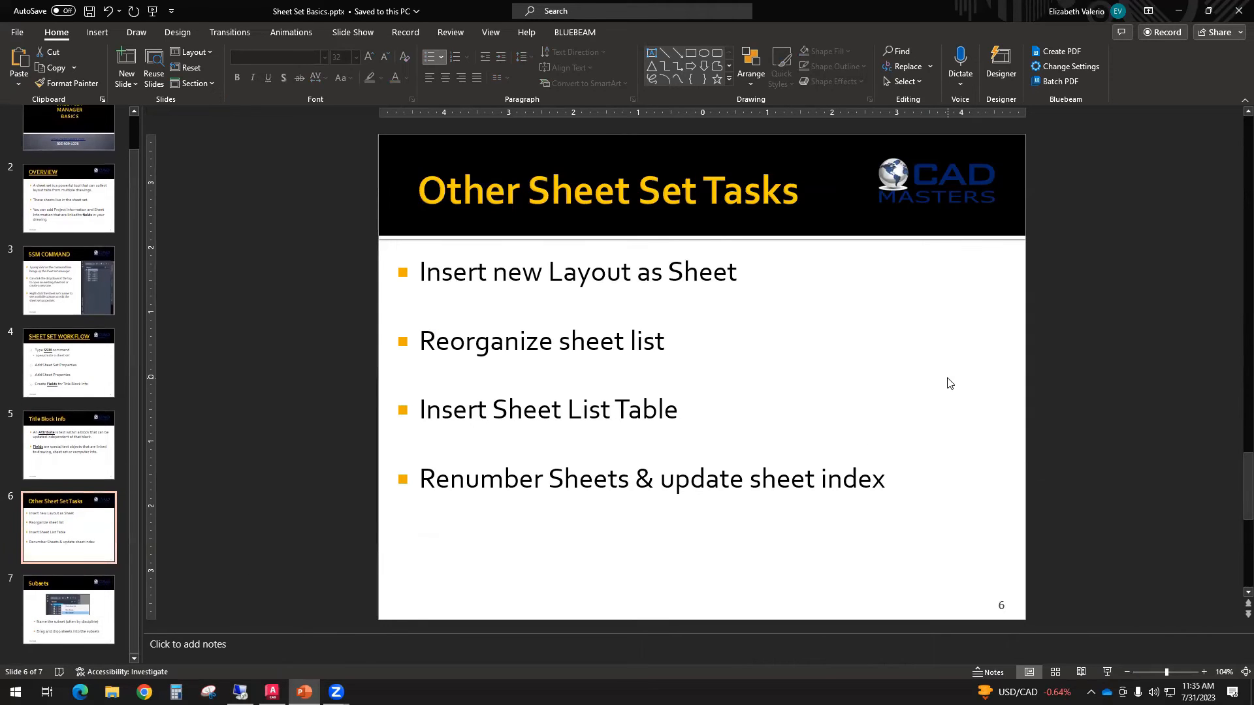
pyautogui.moveTo(420, 276); pyautogui.dragTo(771, 270)
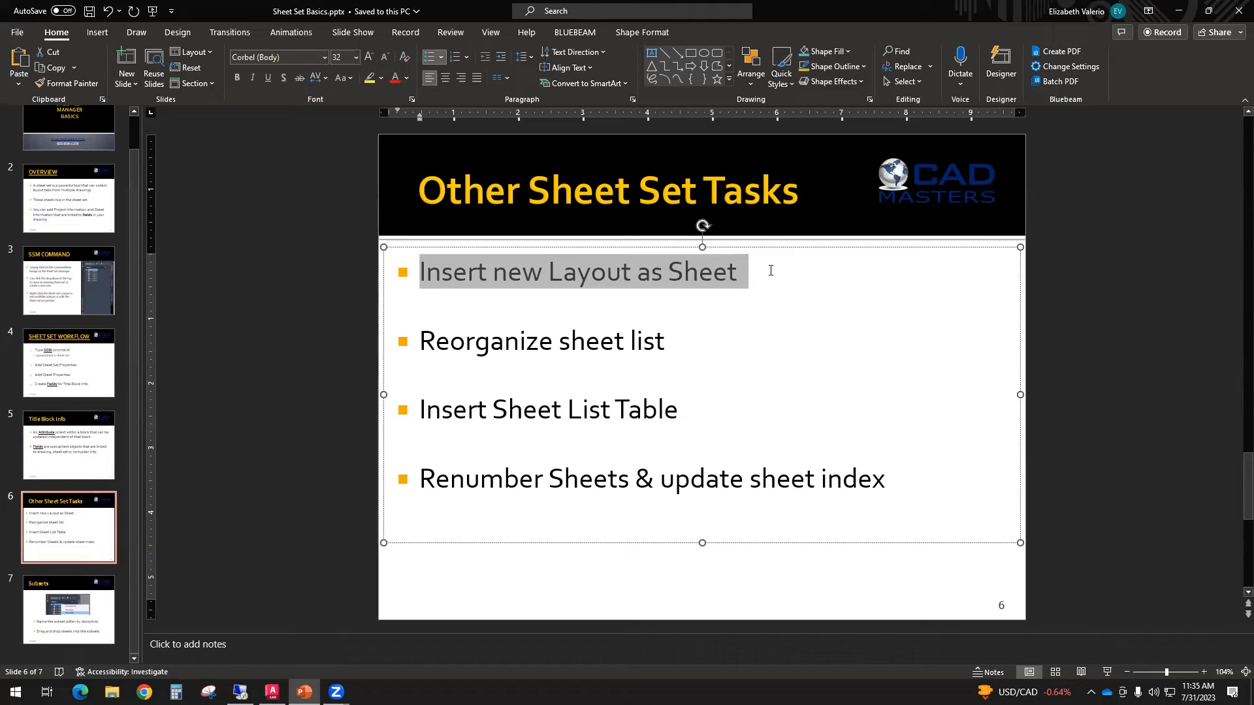
pyautogui.click(1179, 11)
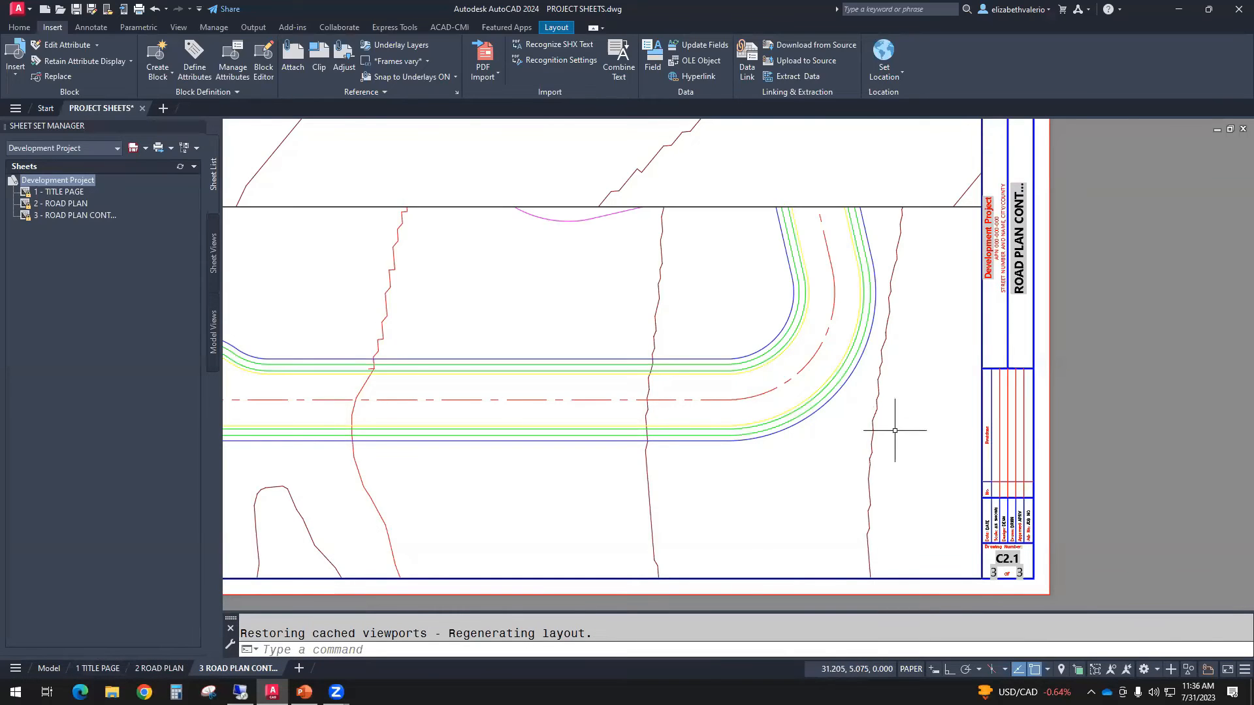
# Create a copy of the 3 ROAD PLAN CONT... layout and place it at the end of the layouts.
pyautogui.scroll(-4, 898, 434)
pyautogui.scroll(3, 762, 439)
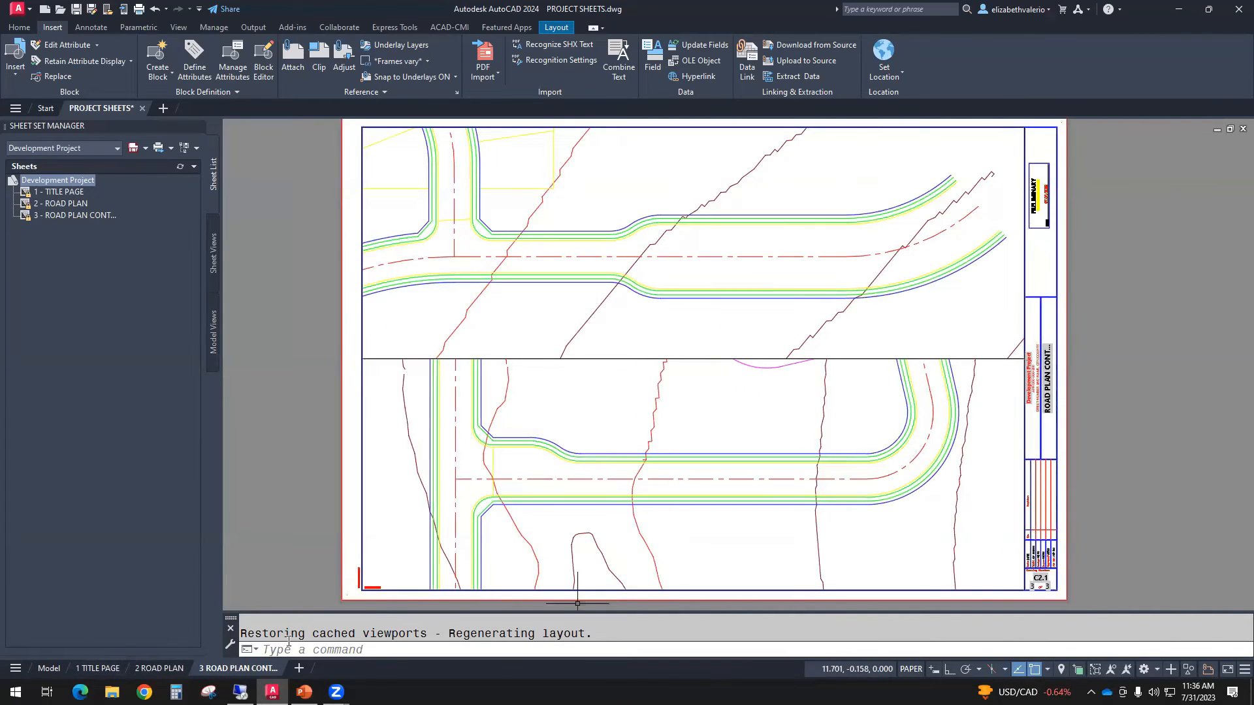
pyautogui.rightClick(228, 669)
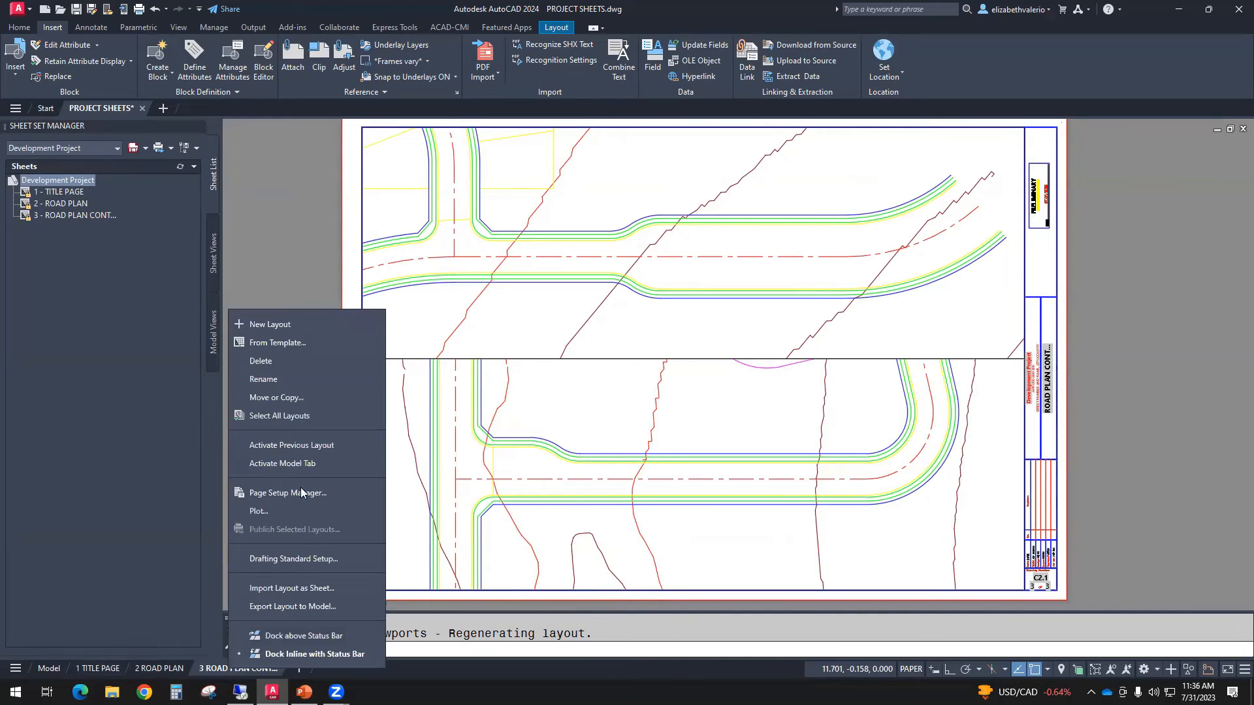
pyautogui.click(277, 398)
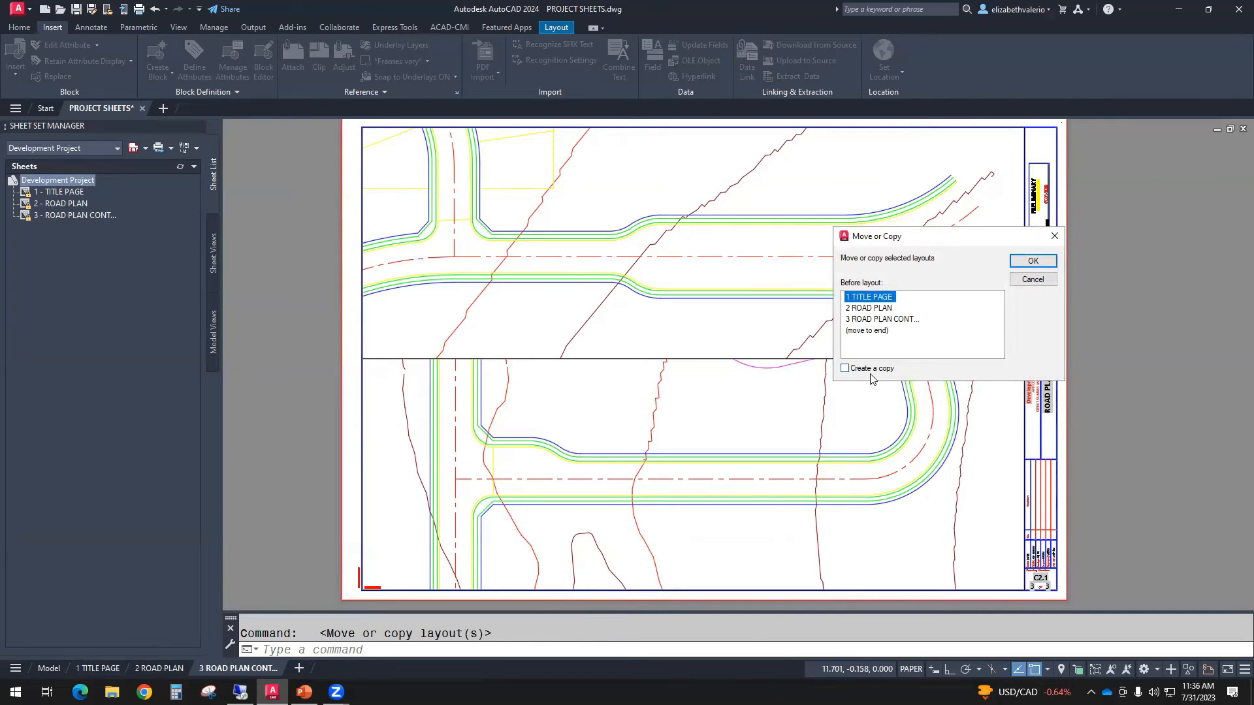
pyautogui.click(846, 369)
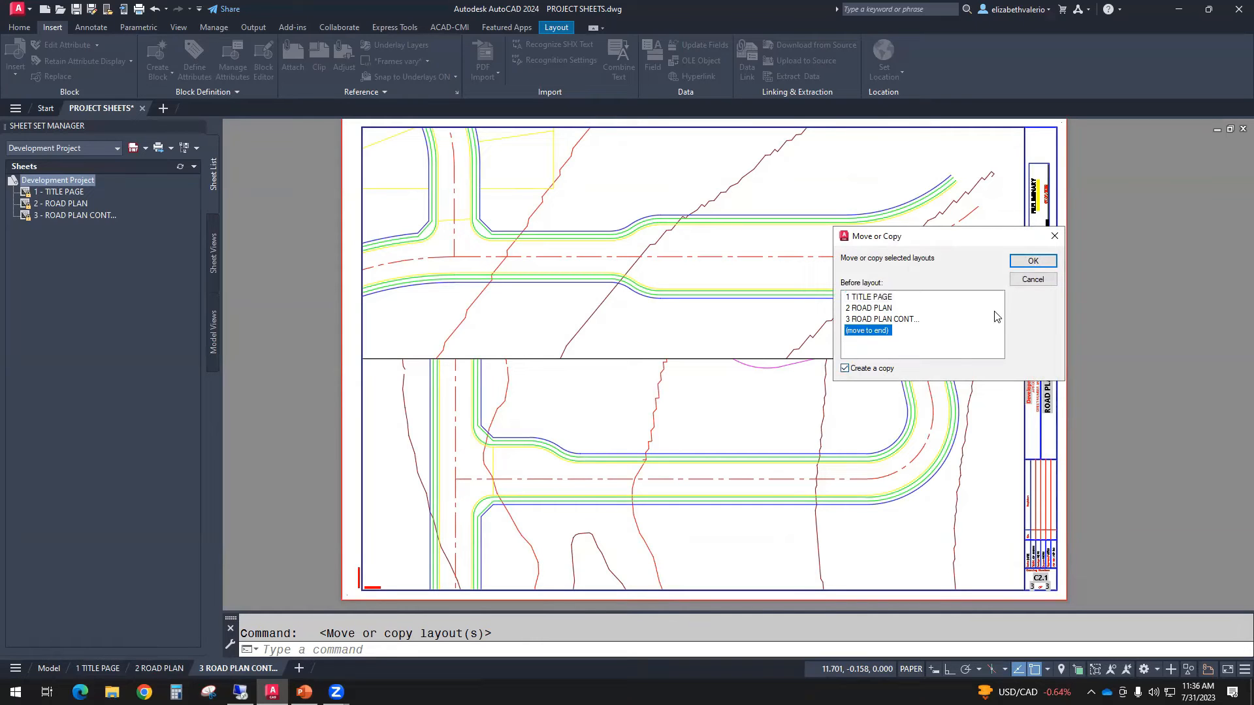
pyautogui.click(1033, 262)
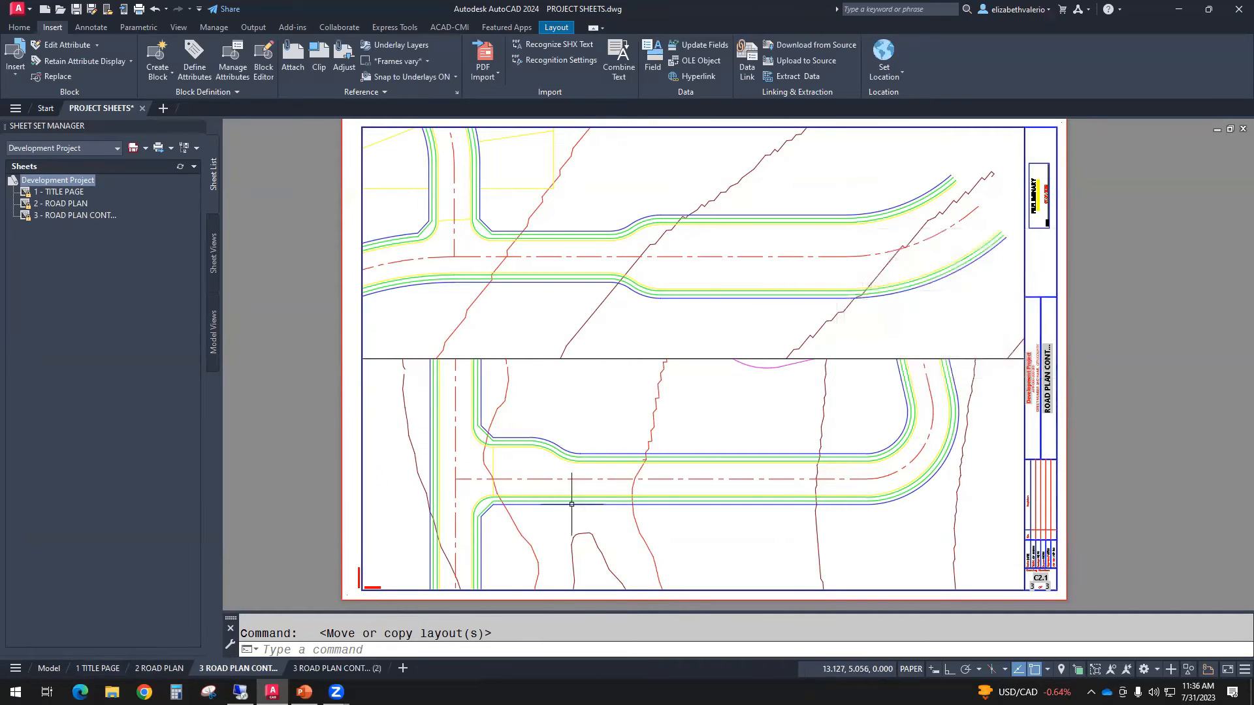
# Rename the copied 3 ROAD PLAN CONT... (2) layout to "sheet 4".
pyautogui.click(345, 668)
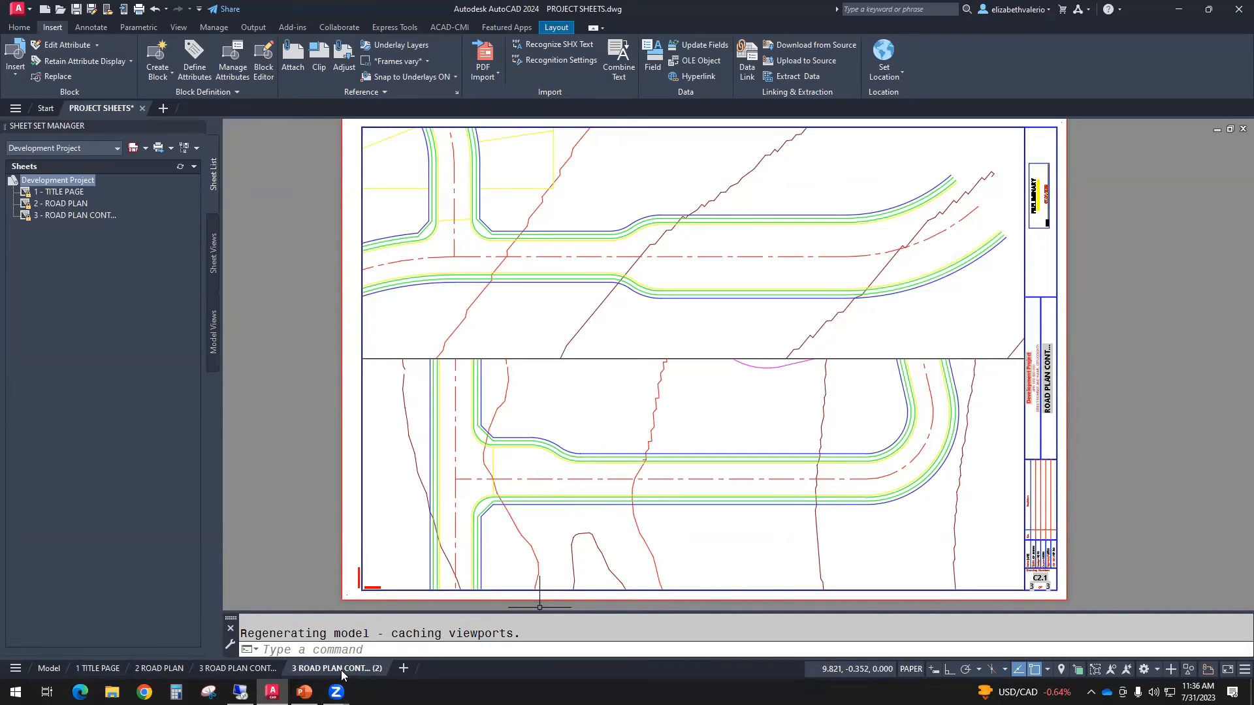
pyautogui.rightClick(342, 672)
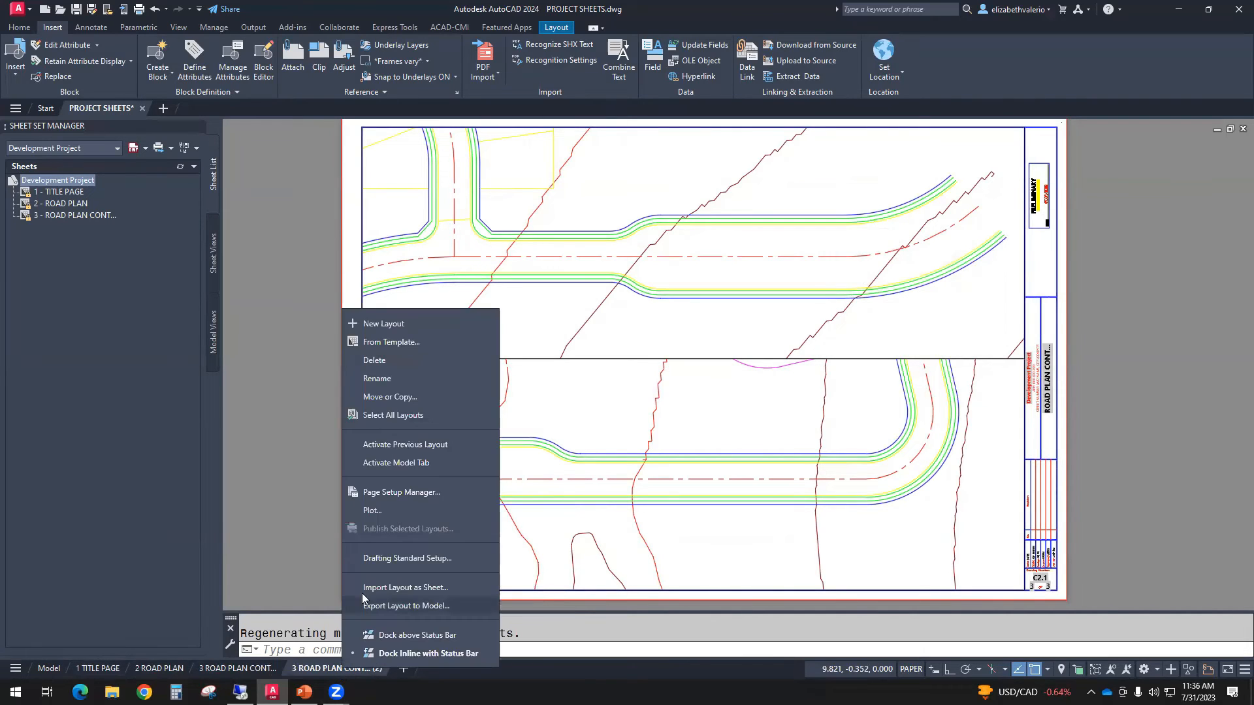
pyautogui.click(381, 383)
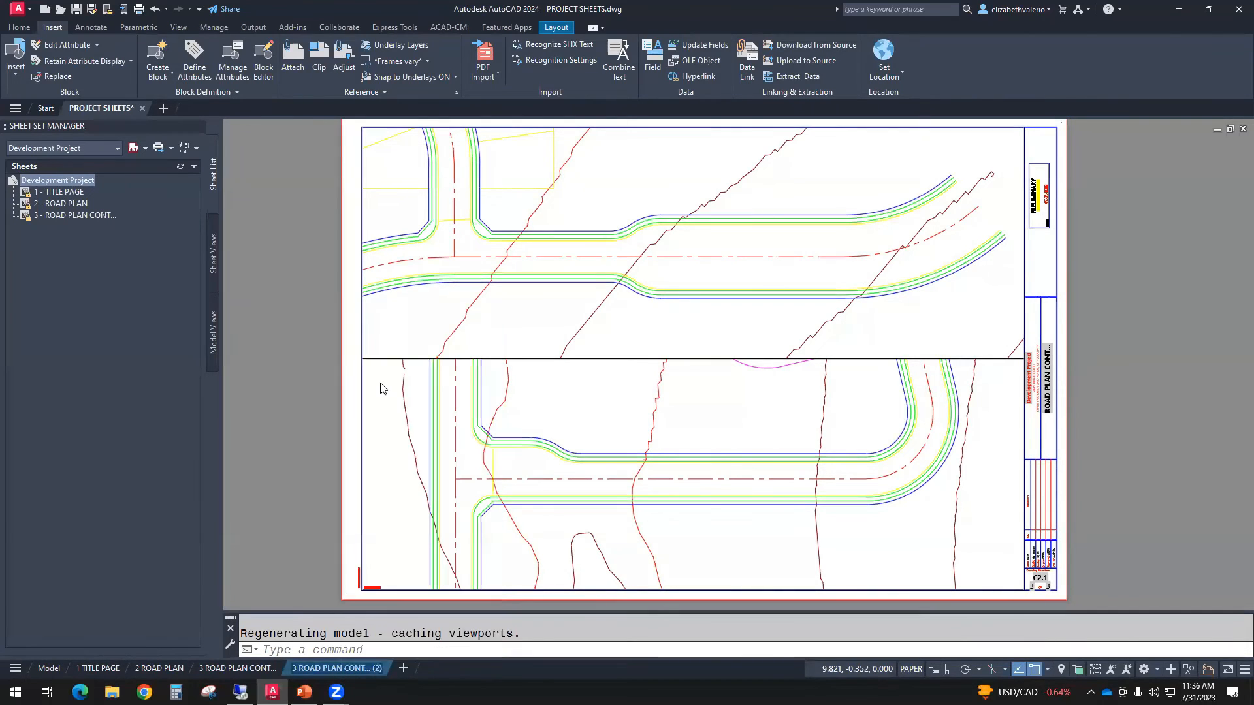
pyautogui.write('sheer')
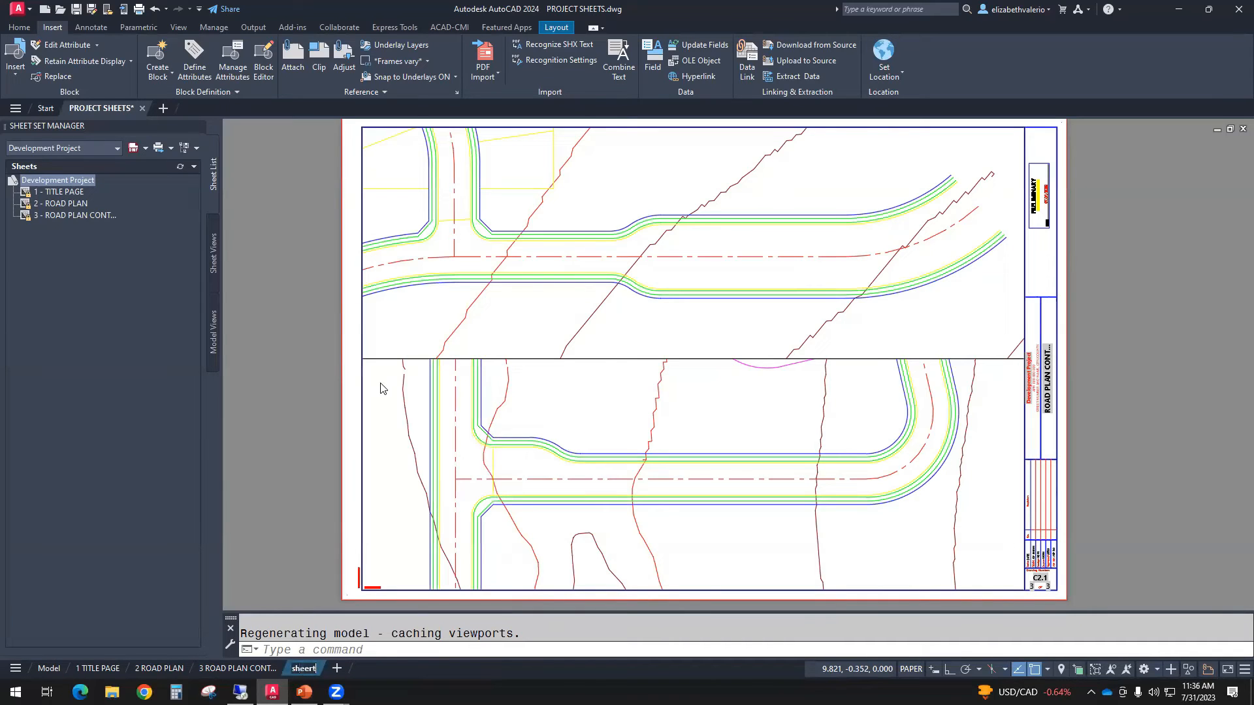
pyautogui.press('BackSpace')
pyautogui.write('t 4')
pyautogui.press('Return')
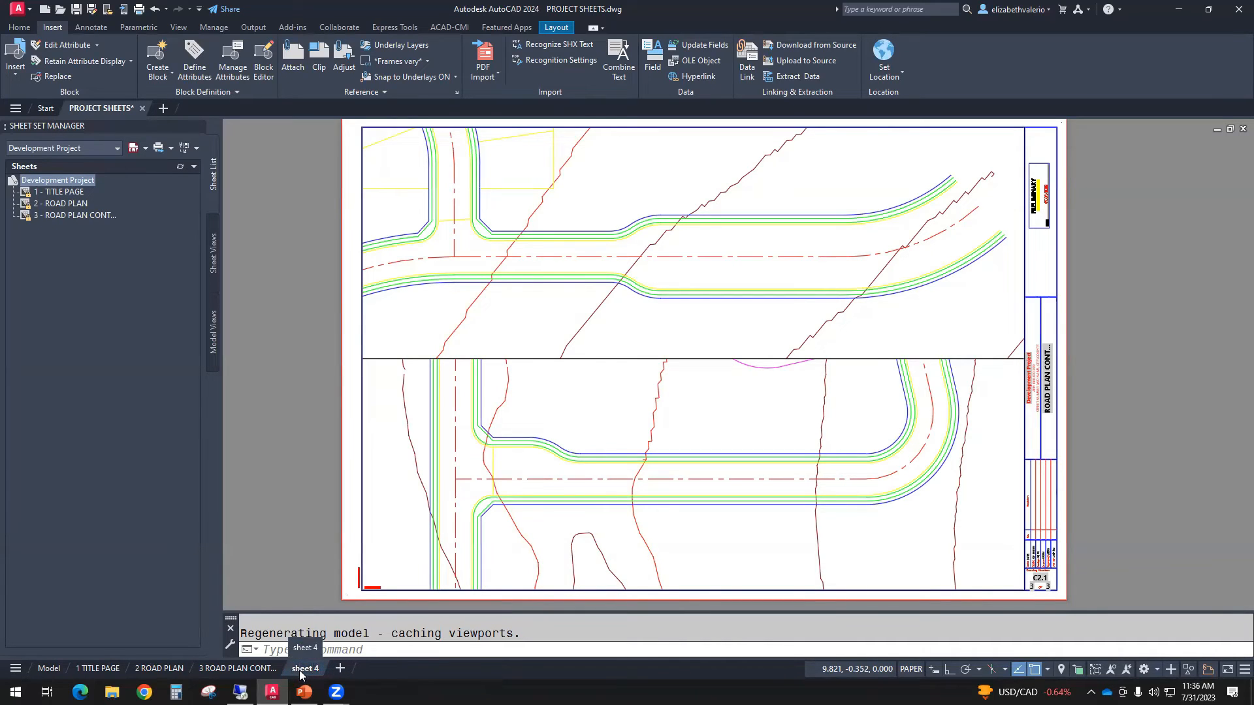
# Erase both viewports from the sheet 4 layout and save the drawing.
pyautogui.click(231, 672)
pyautogui.click(302, 673)
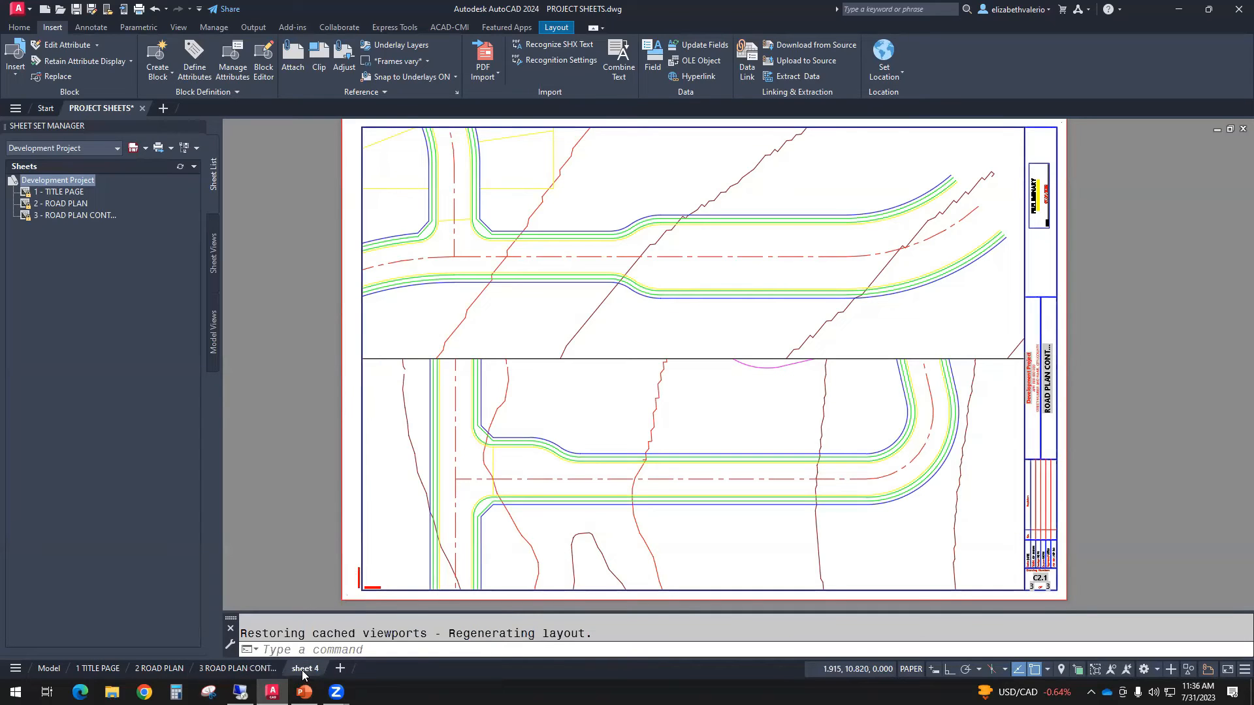
pyautogui.click(874, 288)
pyautogui.click(780, 409)
pyautogui.press('Delete')
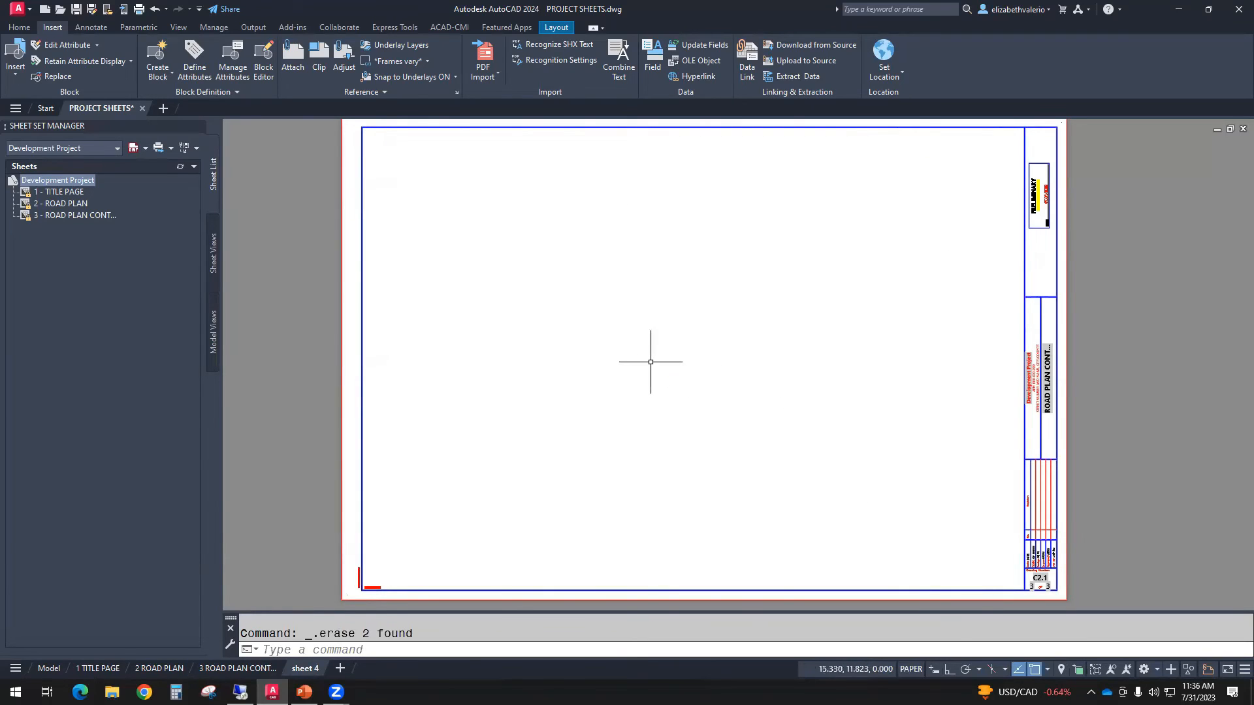
pyautogui.click(76, 10)
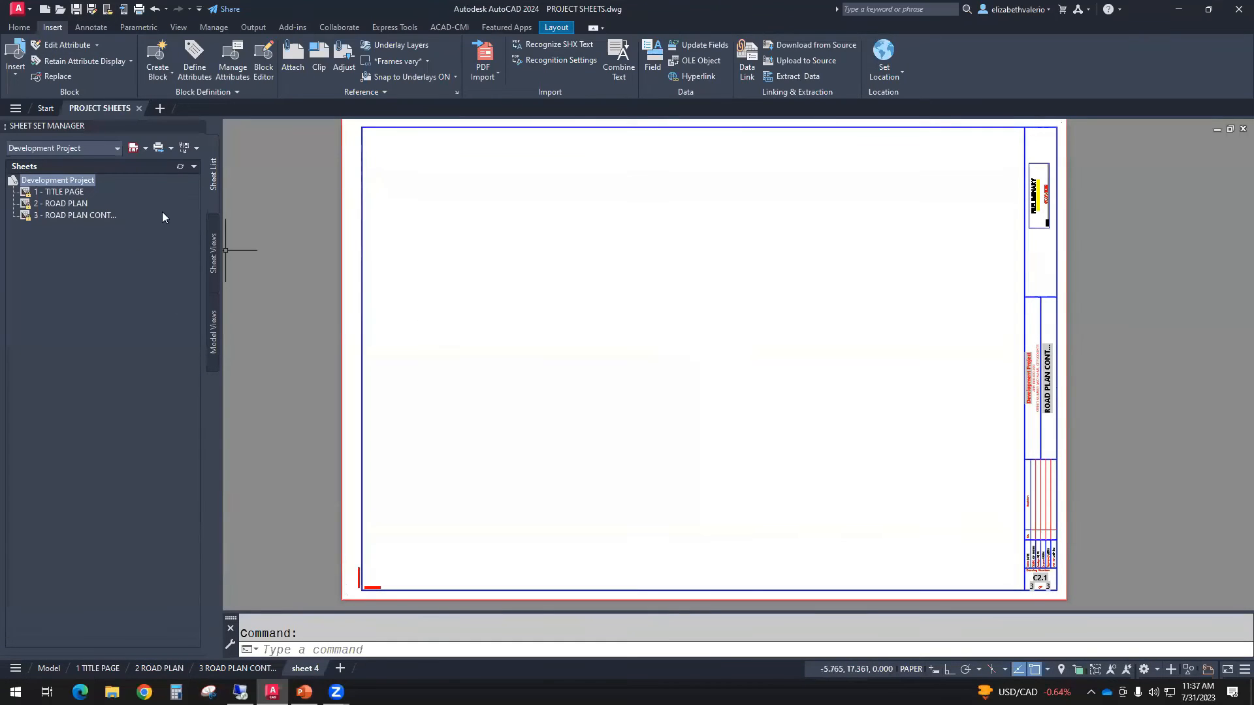
# Import the sheet 4 layout of PROJECT SHEETS.dwg from the desktop's Sheet Set folder into Development Project, without prefixing sheet titles with the file name.
pyautogui.rightClick(59, 180)
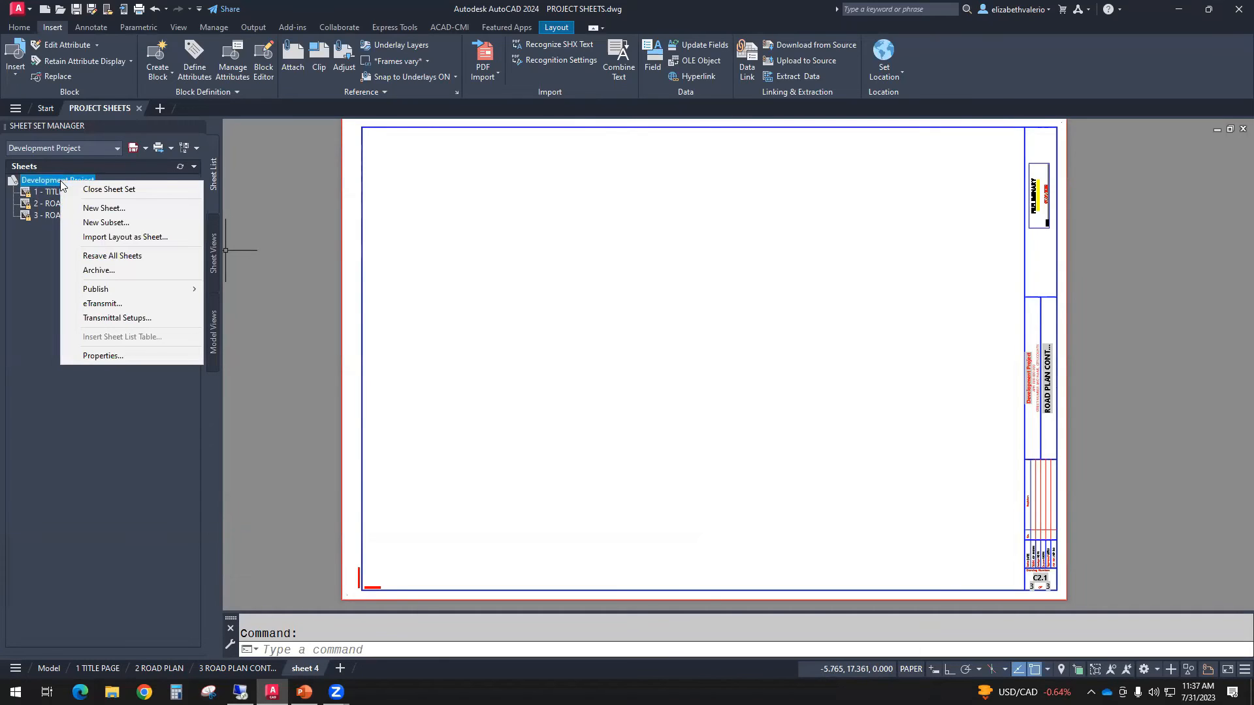
pyautogui.click(154, 240)
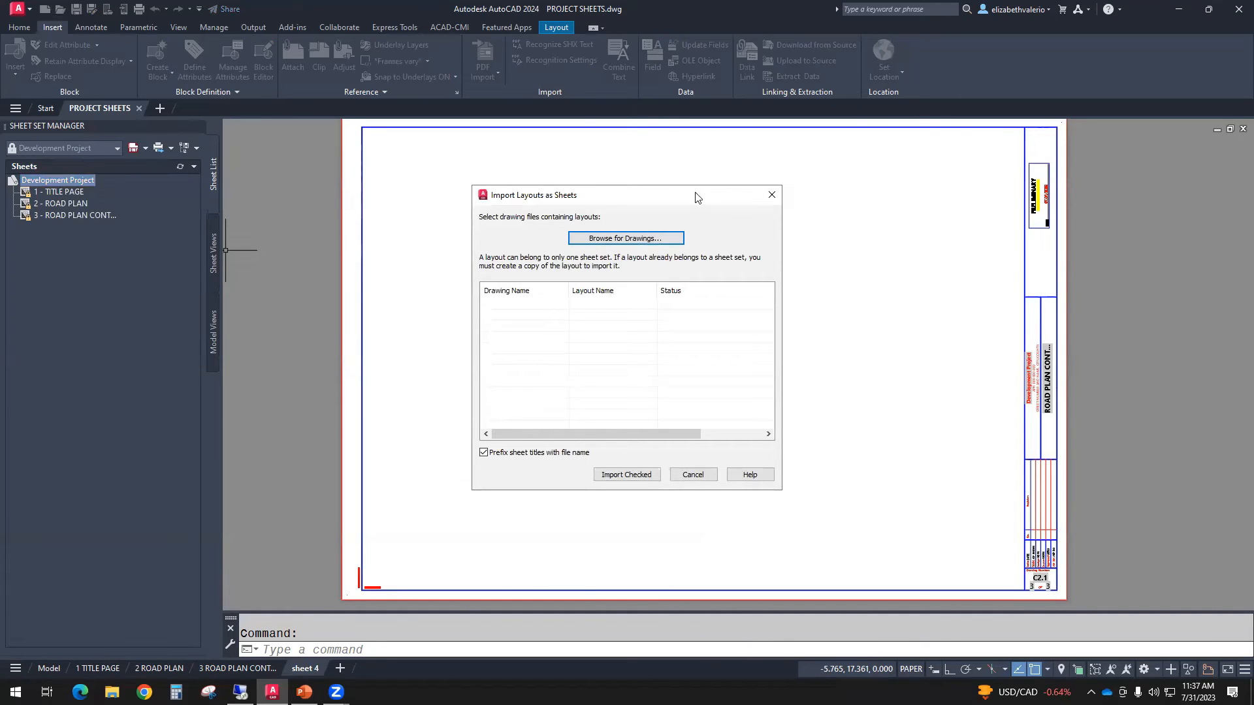
pyautogui.click(653, 241)
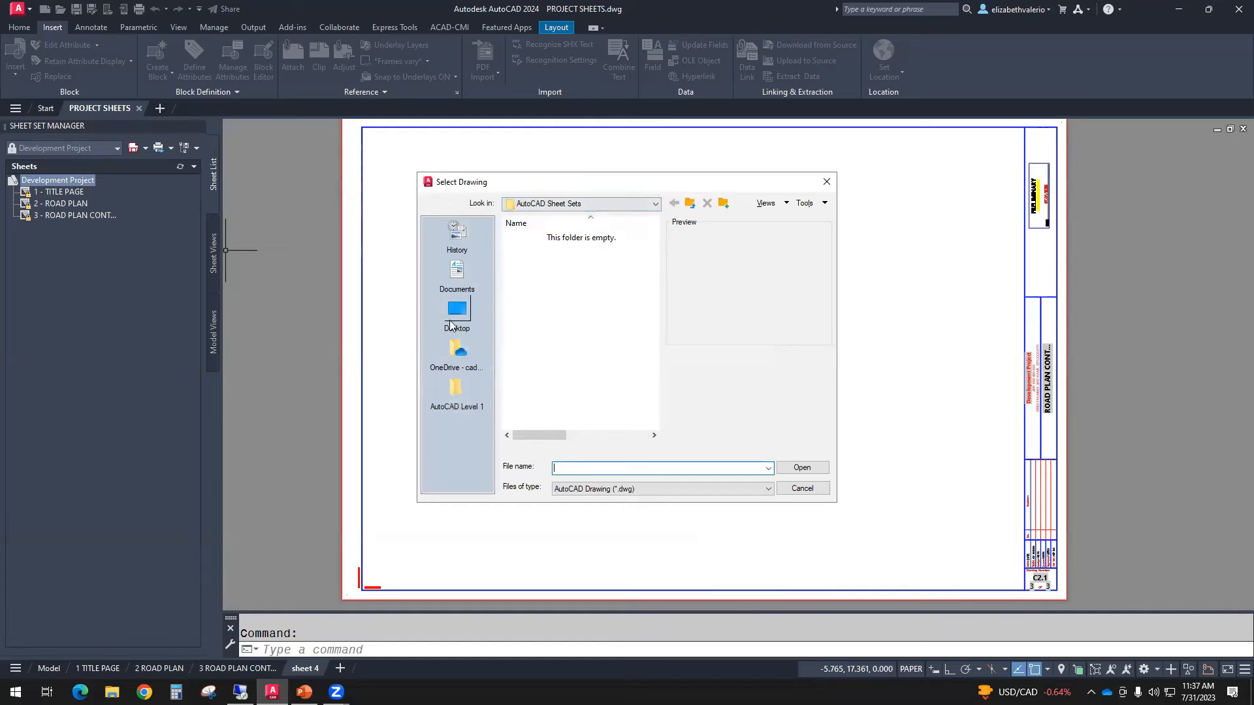
pyautogui.click(451, 325)
pyautogui.scroll(-2, 653, 392)
pyautogui.doubleClick(535, 424)
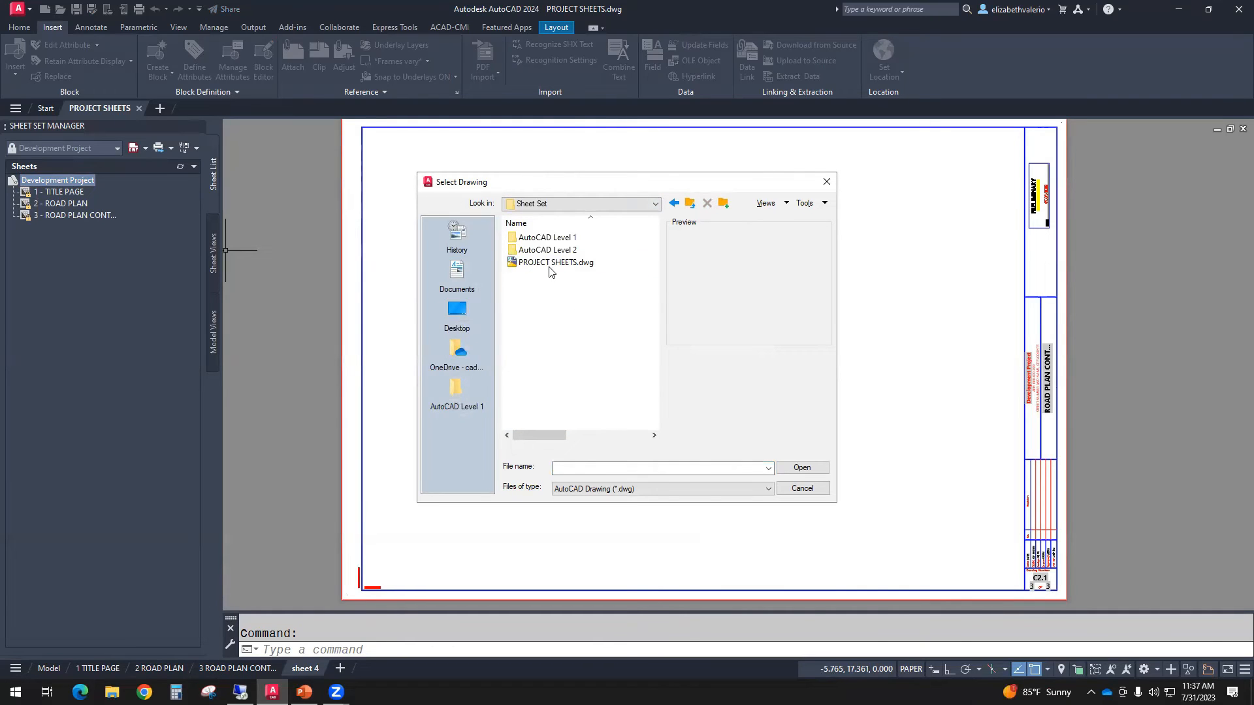
pyautogui.click(550, 264)
pyautogui.click(801, 469)
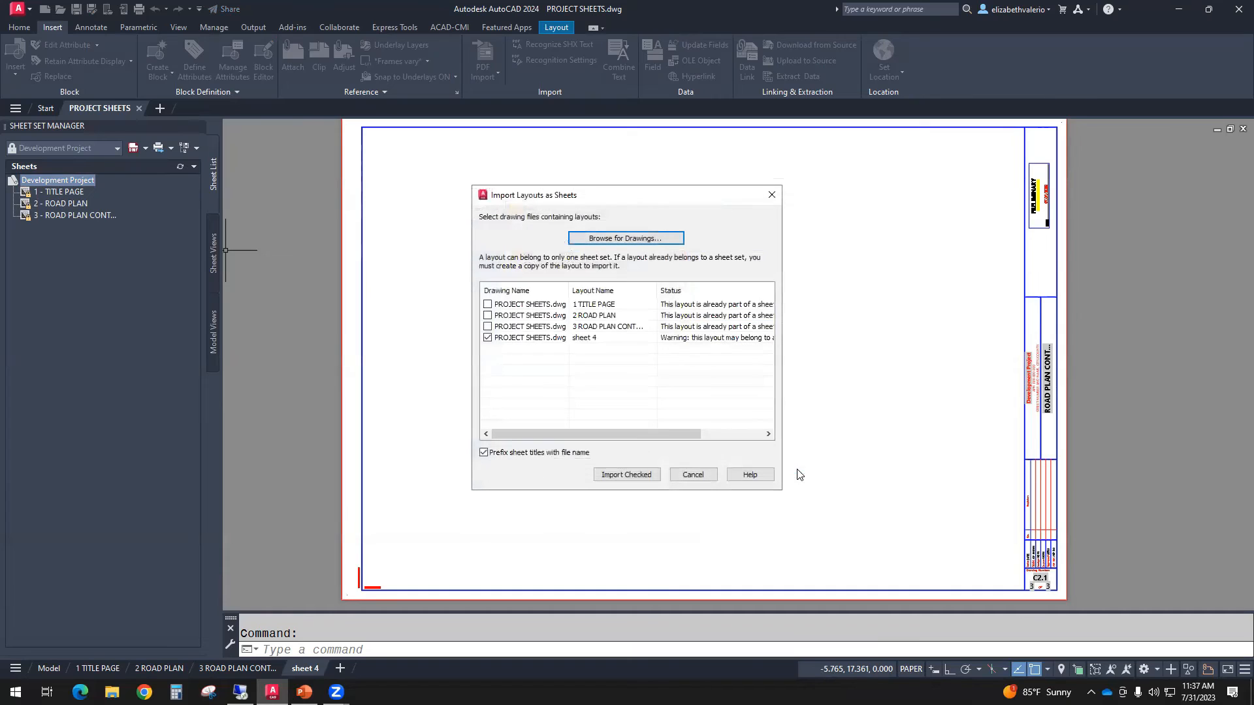
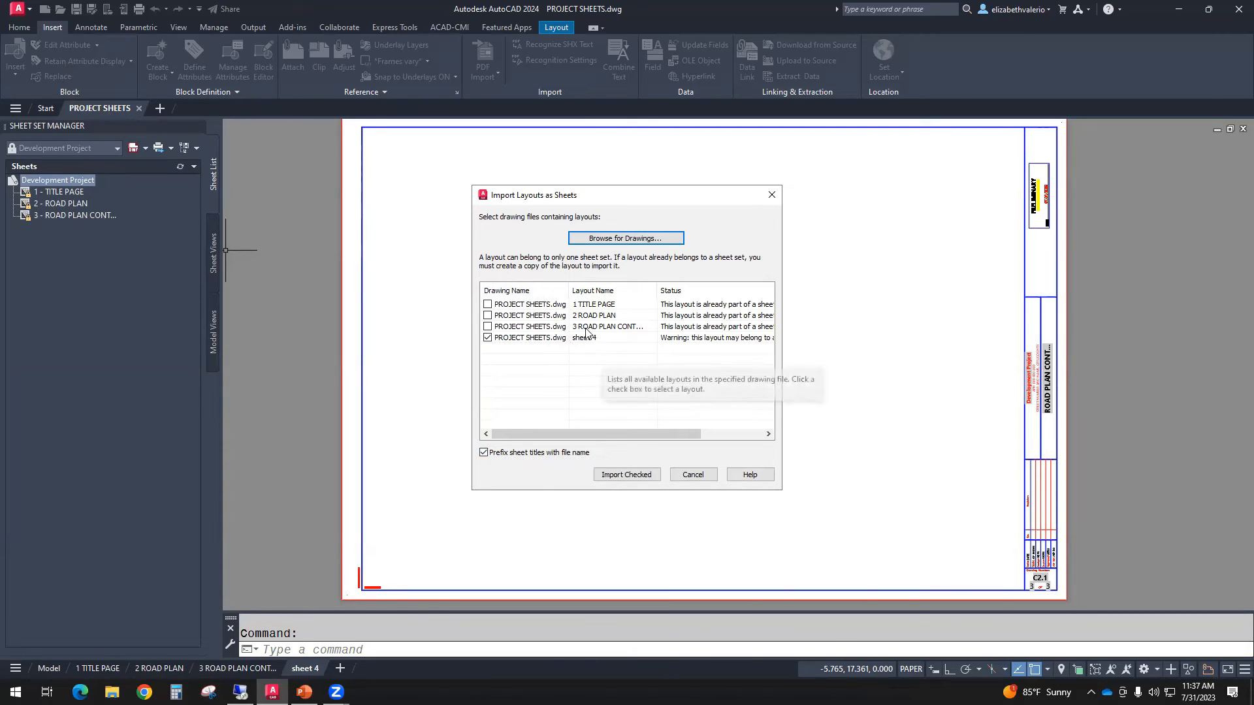
pyautogui.click(484, 453)
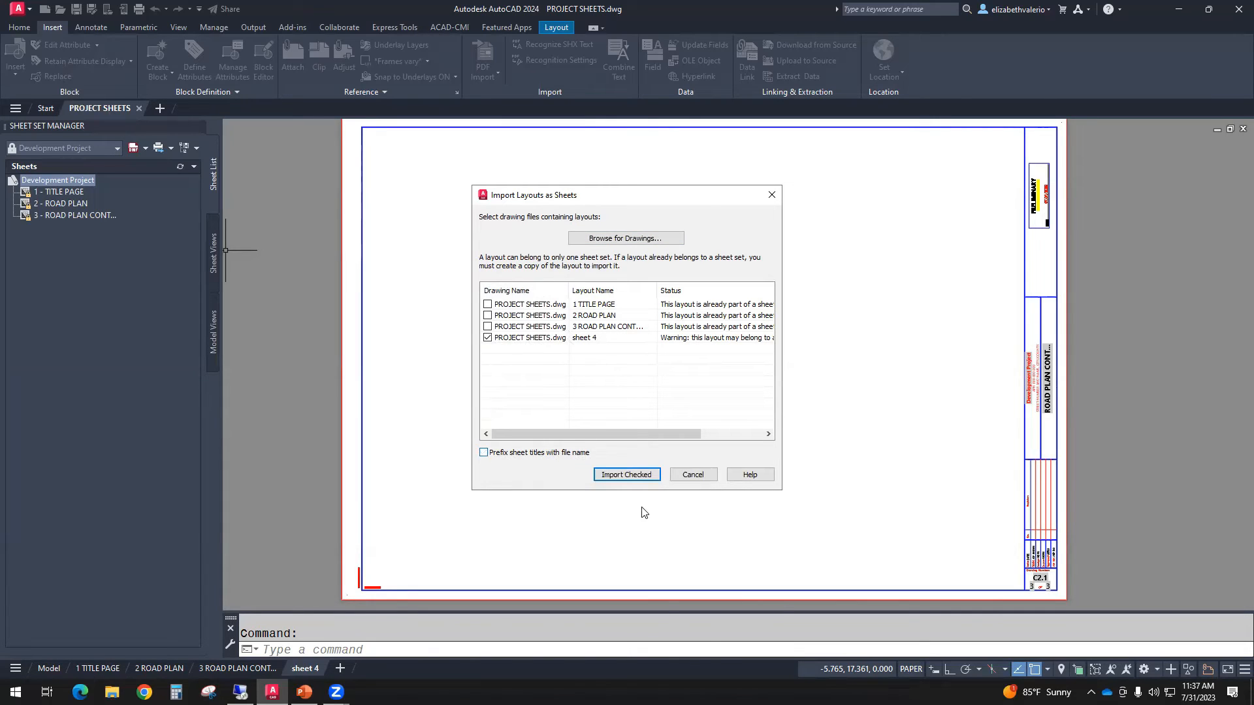
pyautogui.click(614, 475)
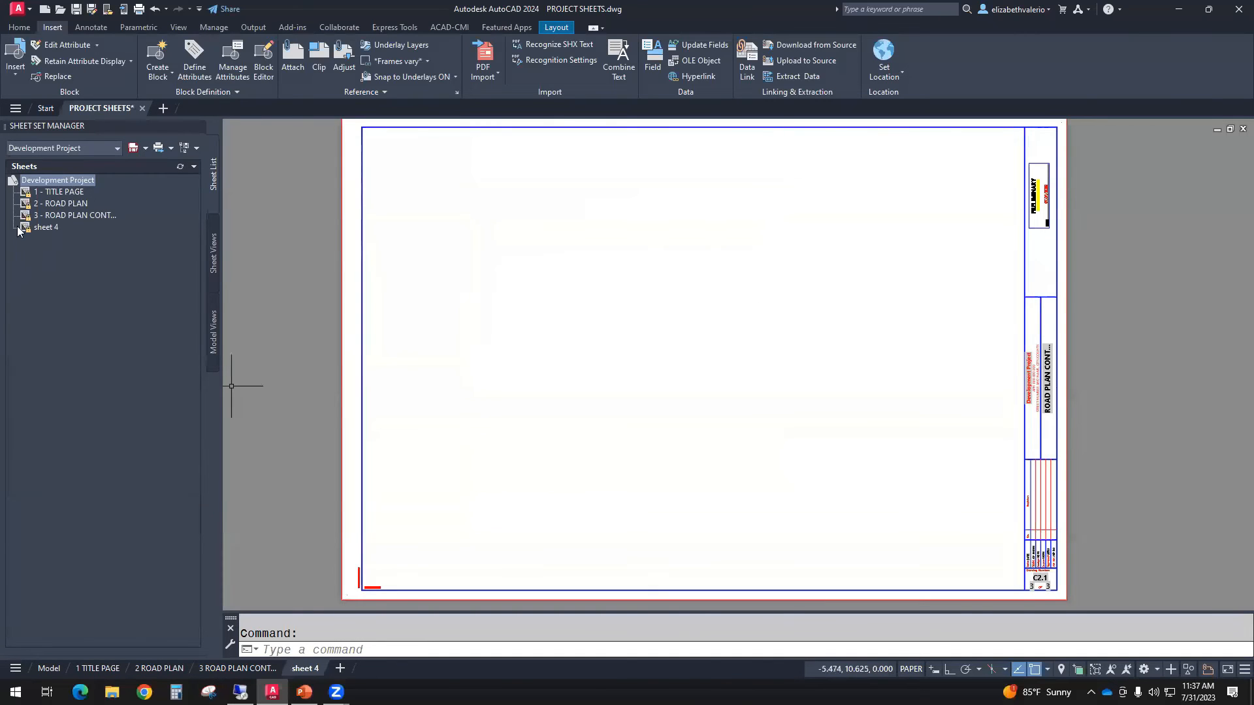
# Renumber the imported sheet 4 as 4 and change its title to SECTIONS & DETAILS, keeping the layout name matched with the number prefix.
pyautogui.click(50, 229)
pyautogui.moveTo(50, 230)
pyautogui.mouseDown()
pyautogui.moveTo(49, 198)
pyautogui.moveTo(51, 237)
pyautogui.mouseUp()
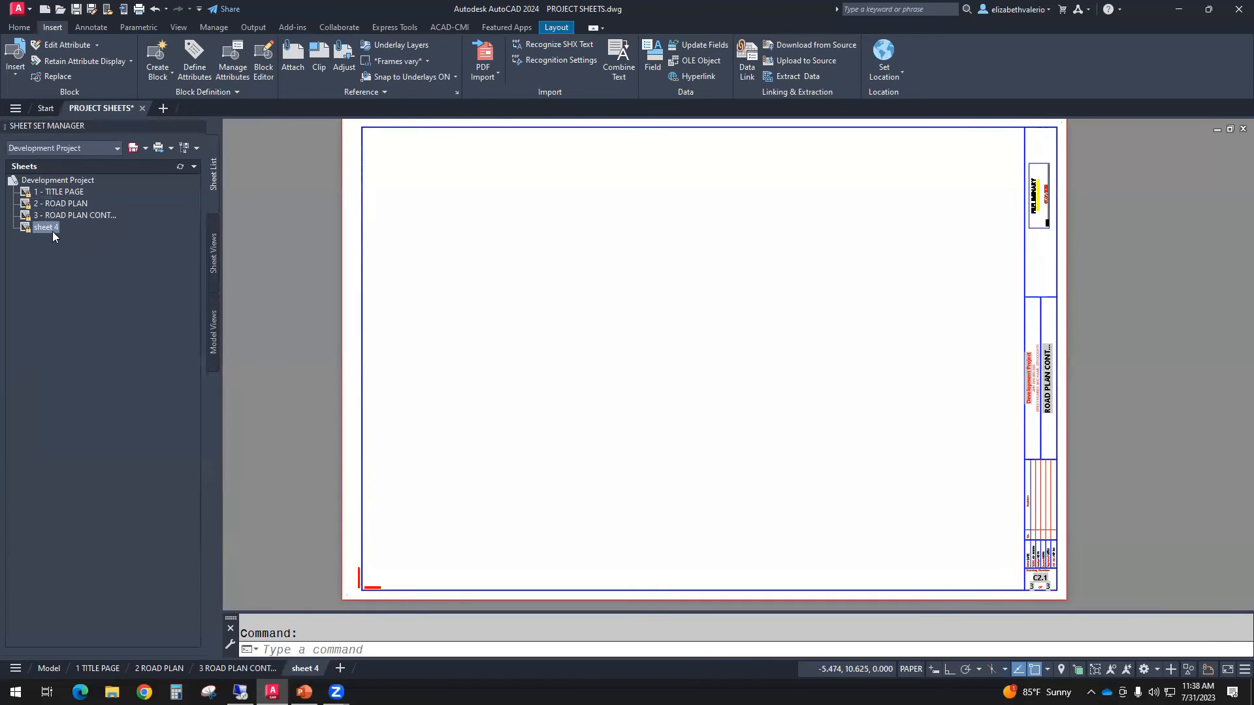
pyautogui.rightClick(48, 227)
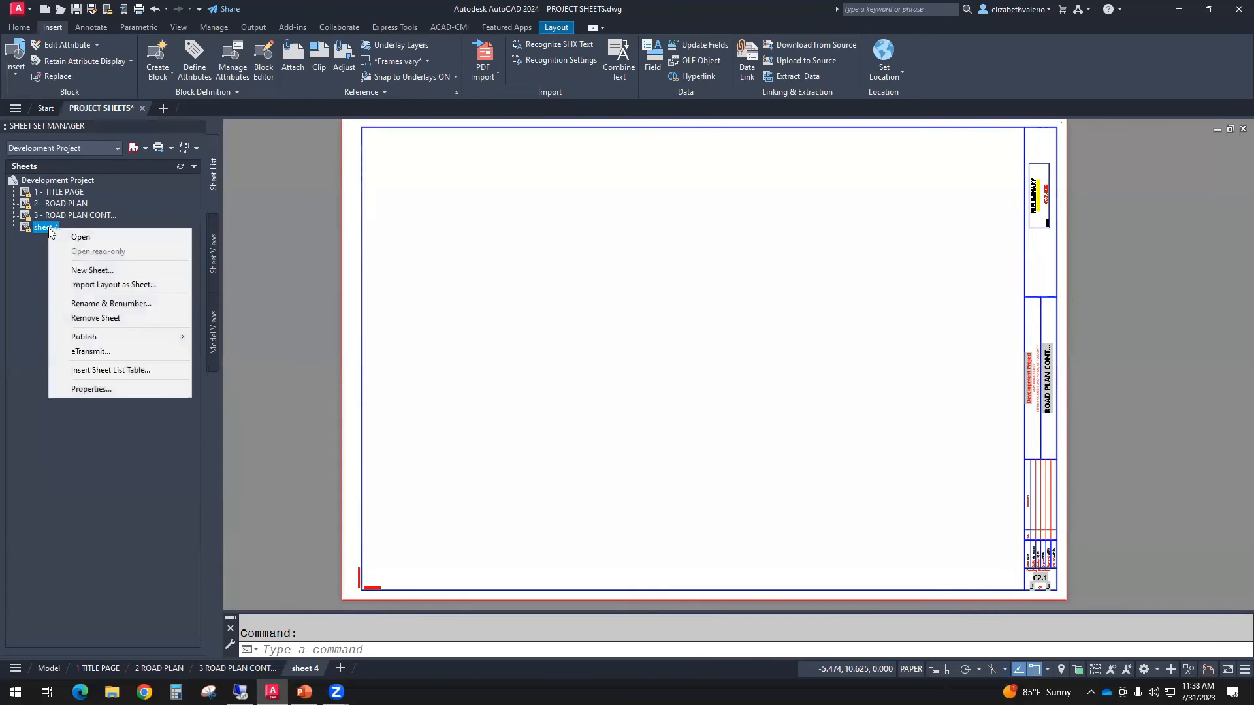
pyautogui.click(102, 305)
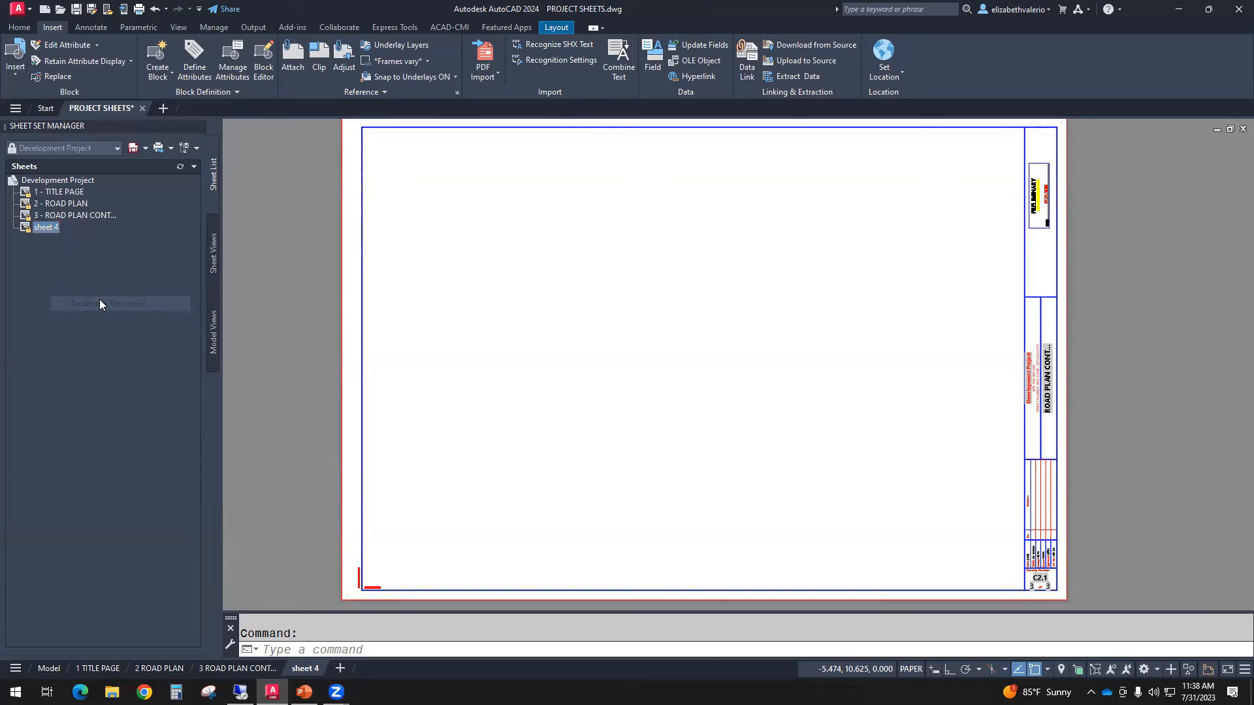
pyautogui.write('4')
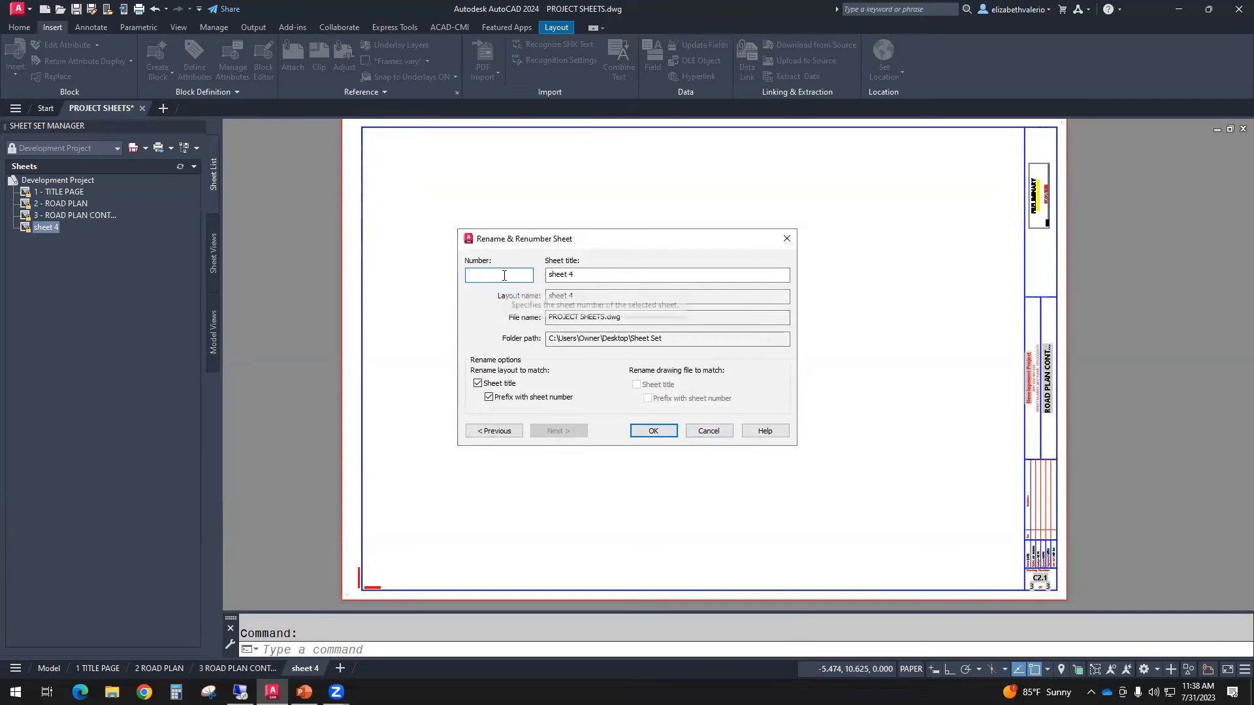
pyautogui.press('Tab')
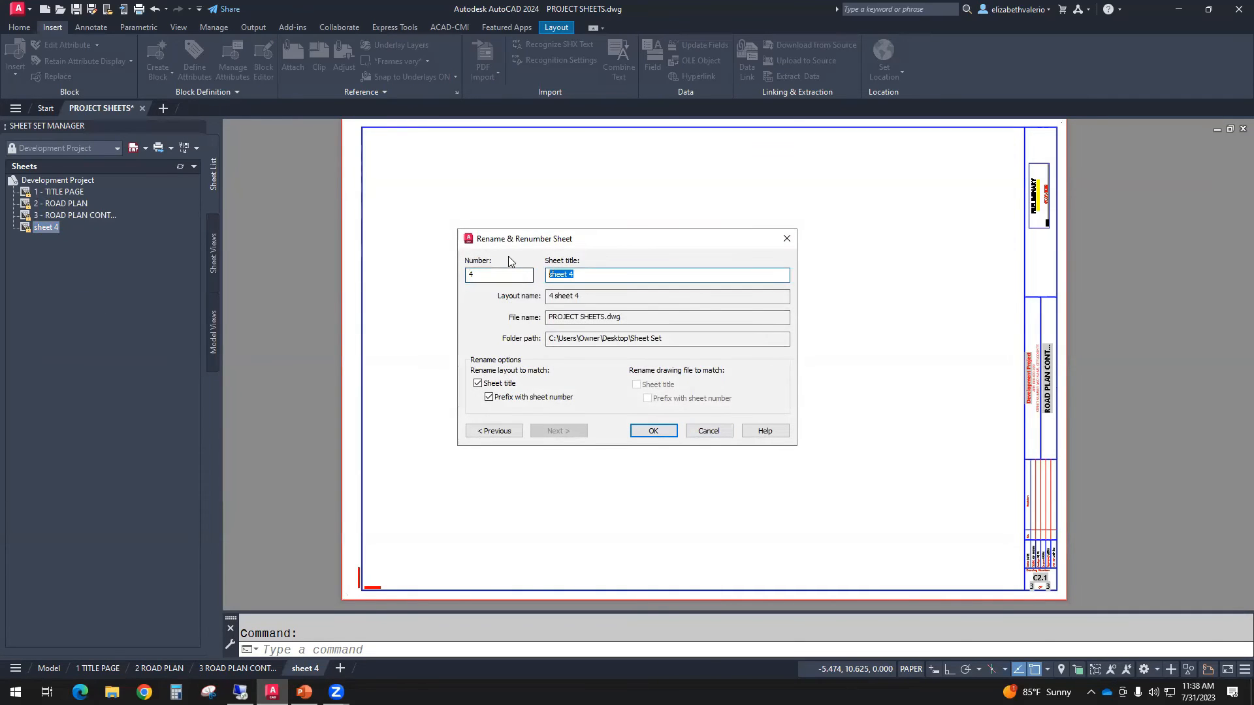
pyautogui.write('secTIONS & DETAILS')
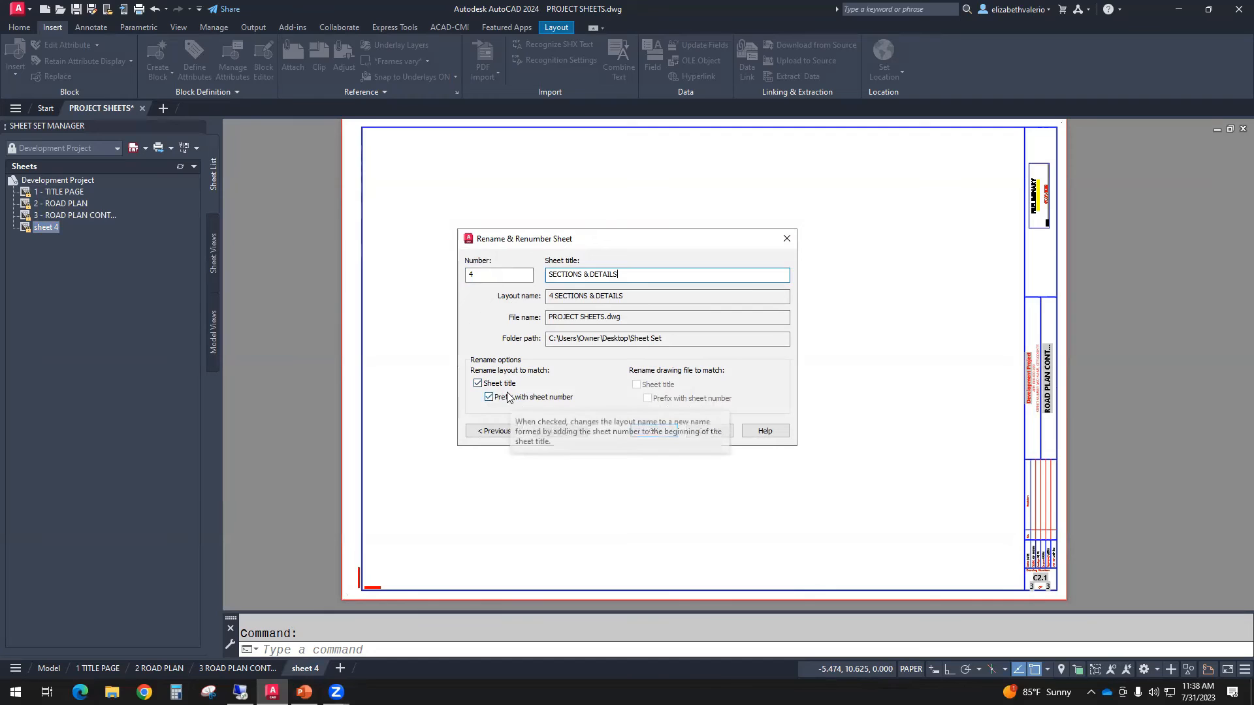
pyautogui.click(652, 431)
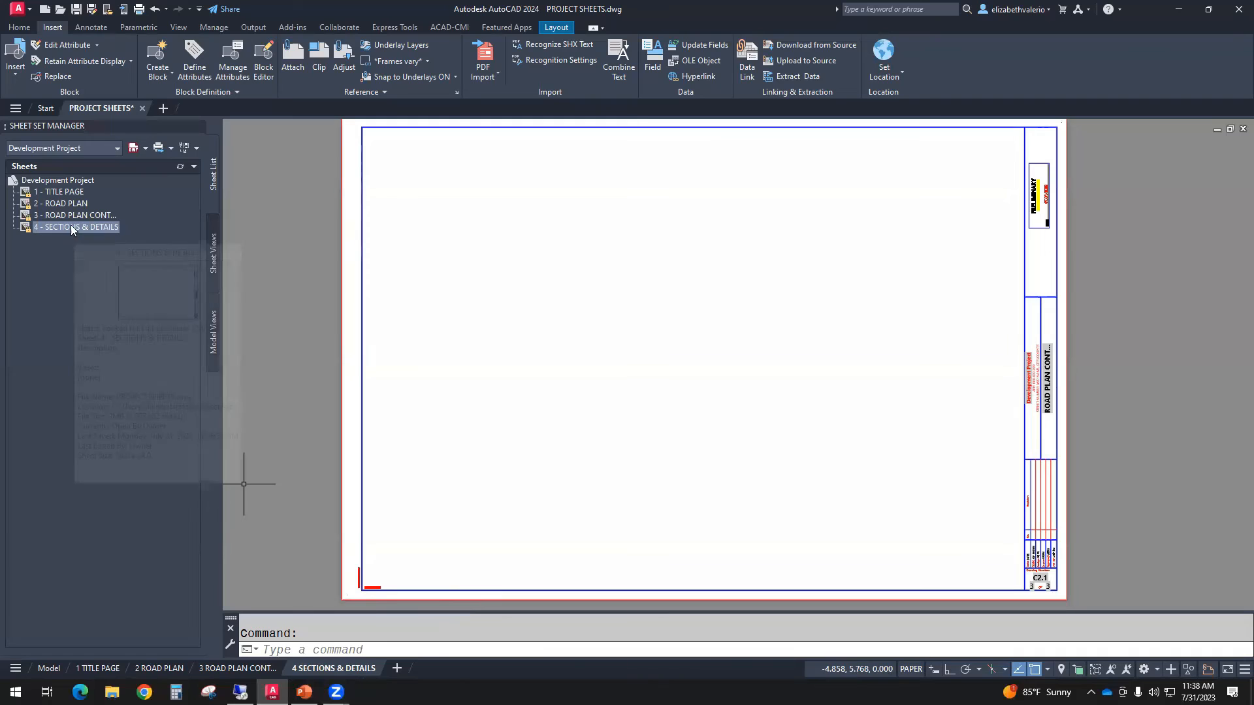
# Regenerate the 4 SECTIONS & DETAILS layout to update the sheet title field in its title block.
pyautogui.moveTo(984, 483); pyautogui.dragTo(763, 427, button='middle')
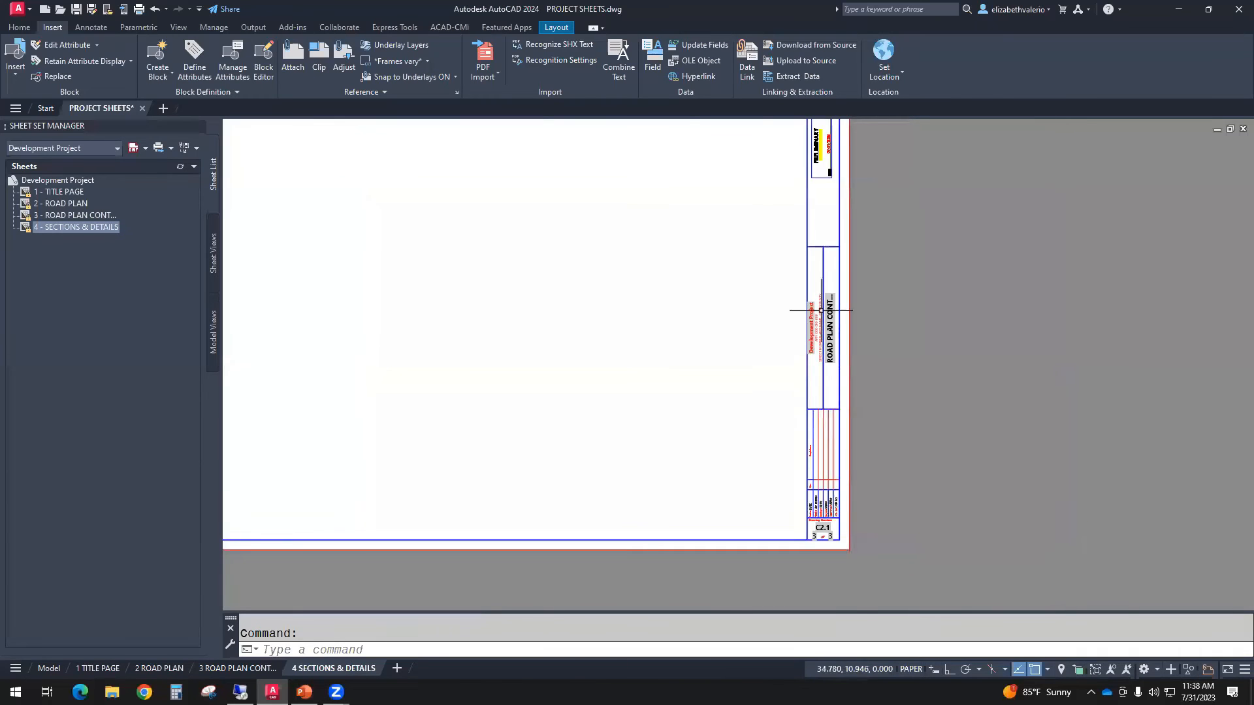
pyautogui.scroll(5, 845, 320)
pyautogui.write('re')
pyautogui.press('Return')
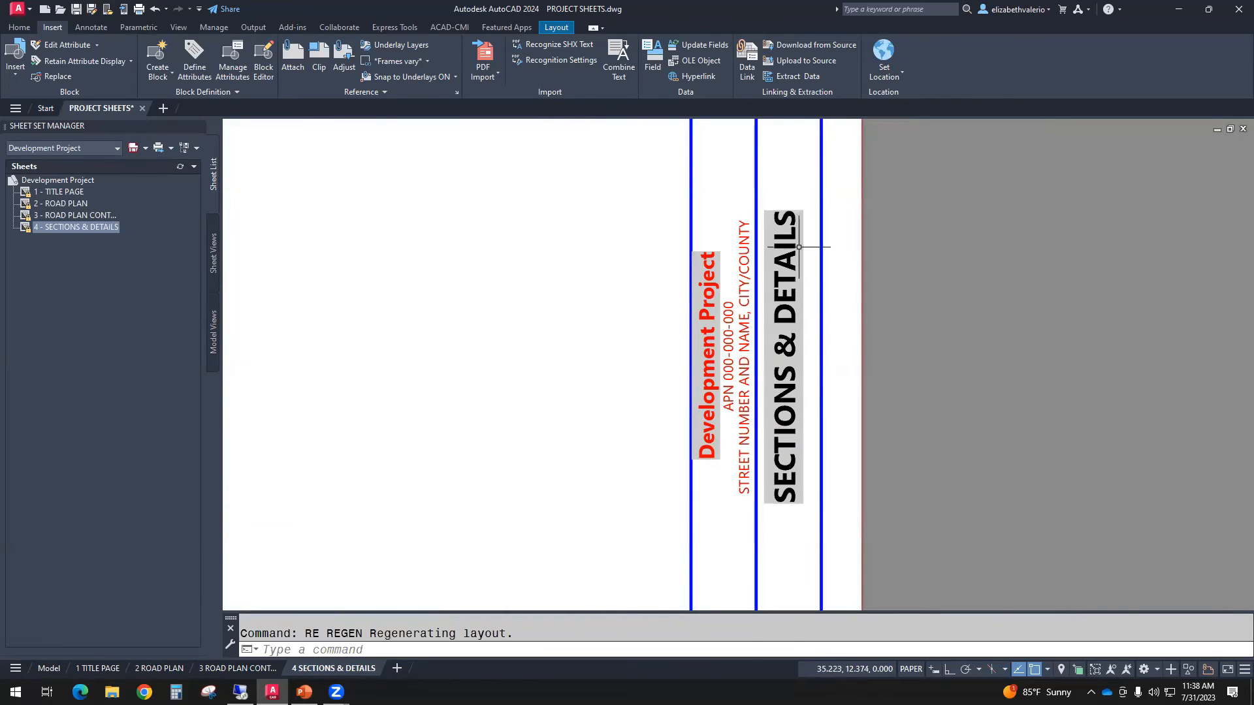
# Examine the drawing number, sheet number and total sheet count fields in the title block of the 4 SECTIONS & DETAILS layout.
pyautogui.scroll(-5, 813, 369)
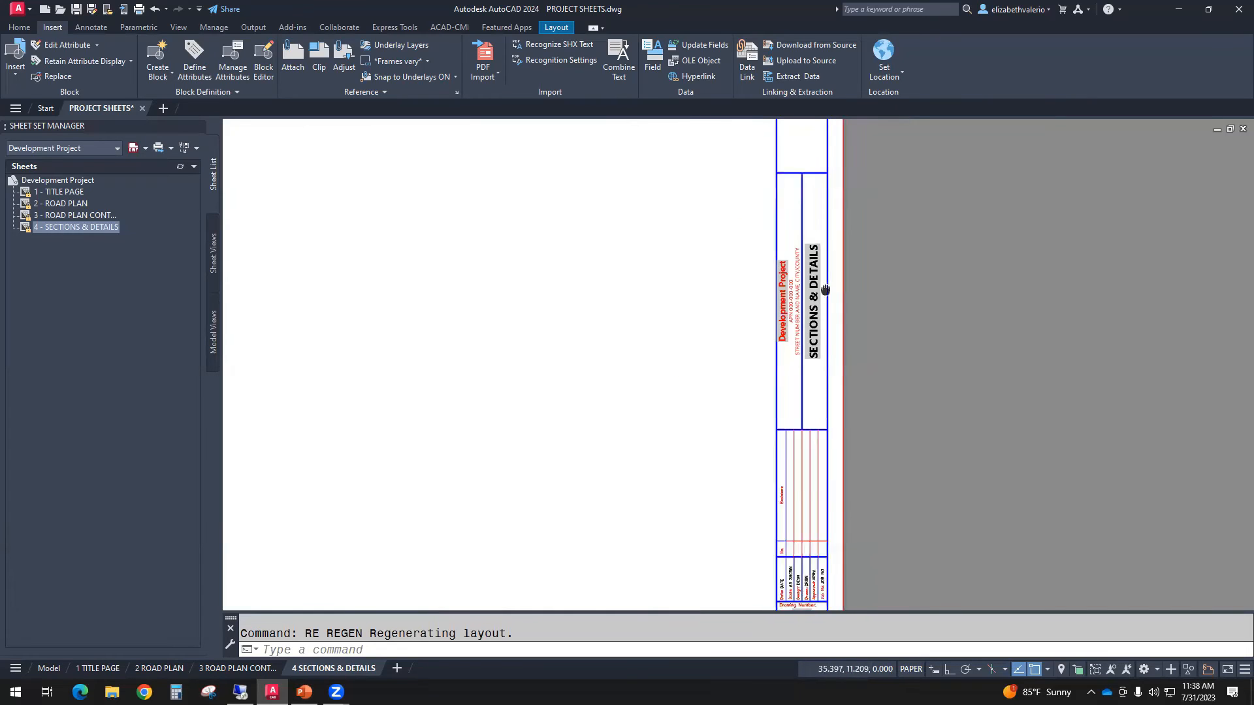
pyautogui.scroll(5, 810, 477)
pyautogui.moveTo(807, 447); pyautogui.dragTo(808, 514, button='middle')
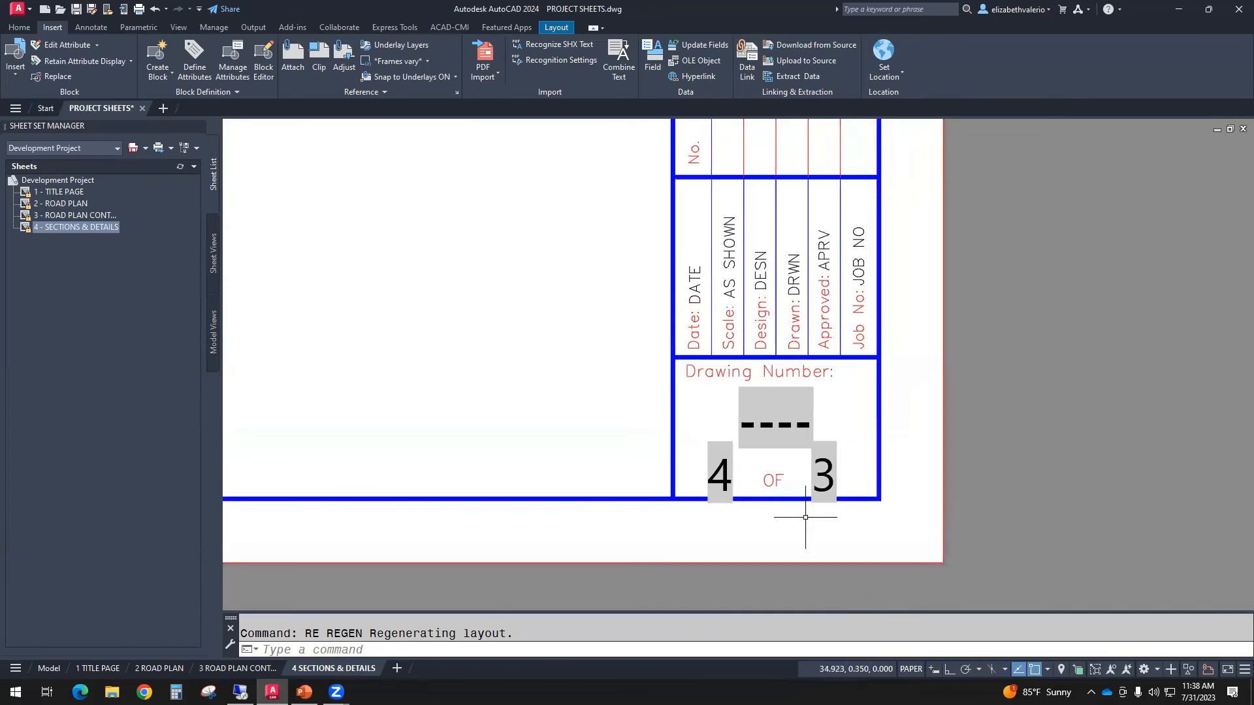
pyautogui.scroll(-5, 753, 484)
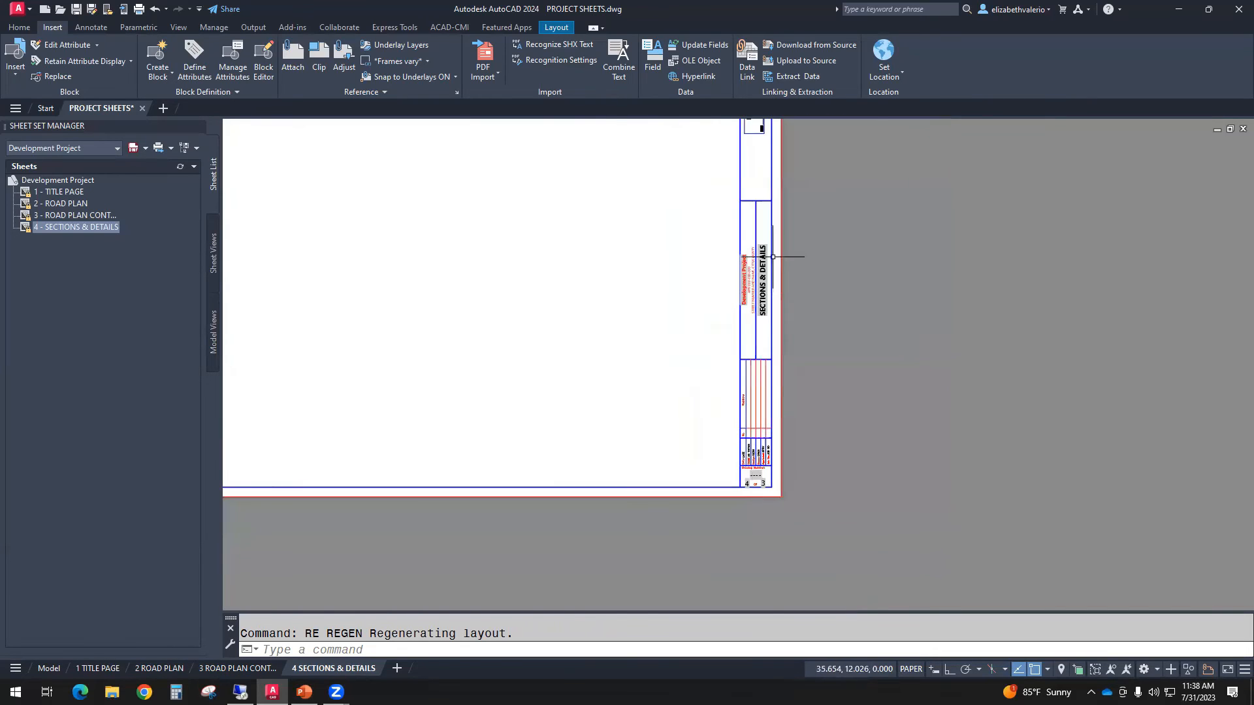
pyautogui.scroll(5, 792, 255)
pyautogui.moveTo(829, 514); pyautogui.dragTo(855, 206, button='middle')
pyautogui.scroll(-3, 855, 205)
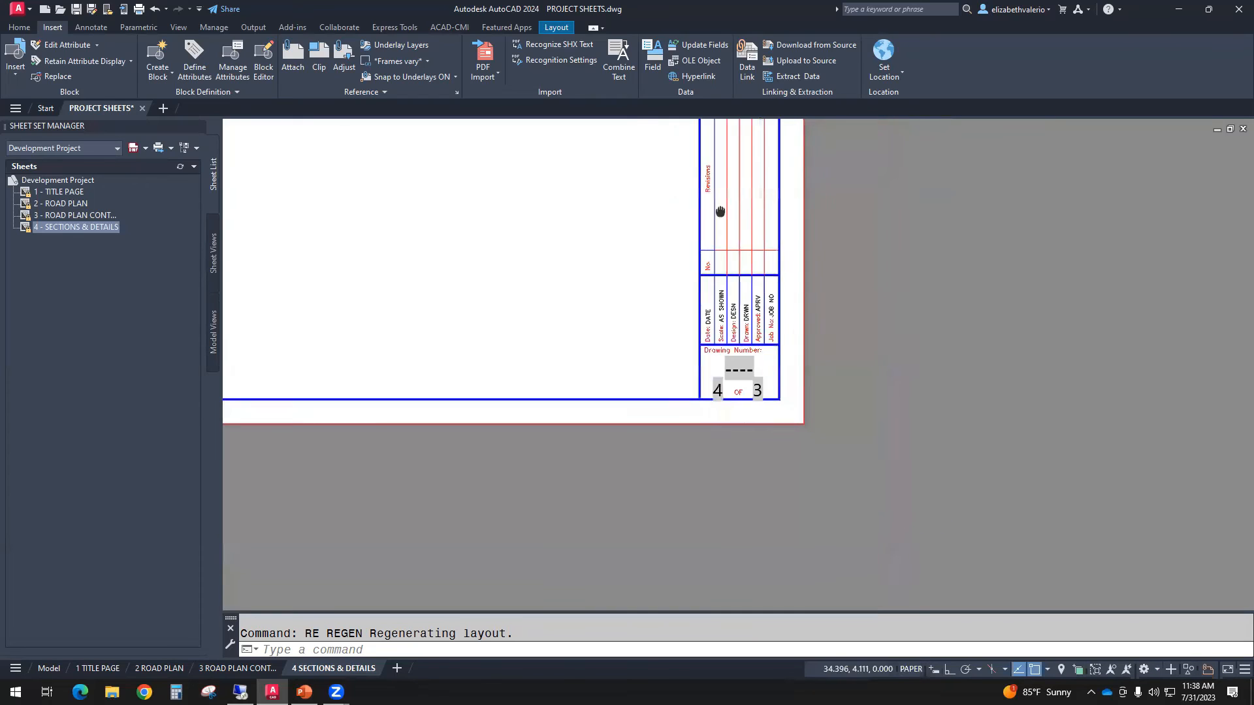
pyautogui.scroll(4, 794, 366)
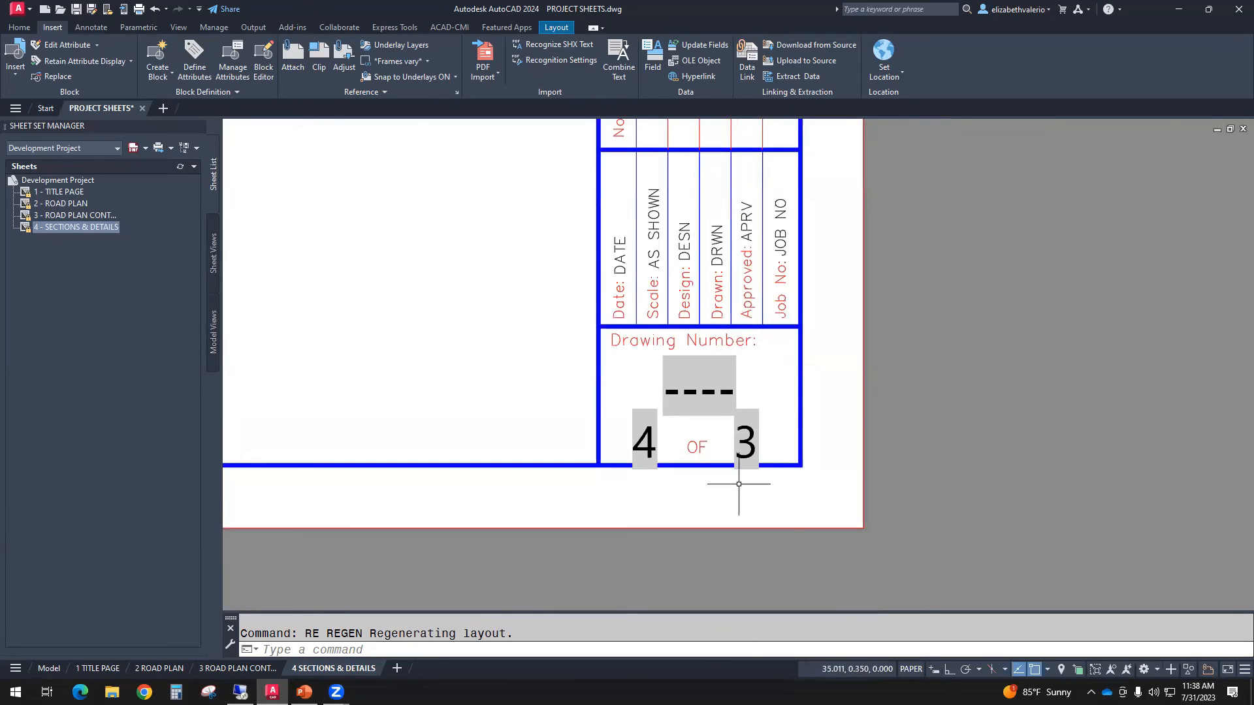
pyautogui.moveTo(746, 463); pyautogui.dragTo(815, 506, button='middle')
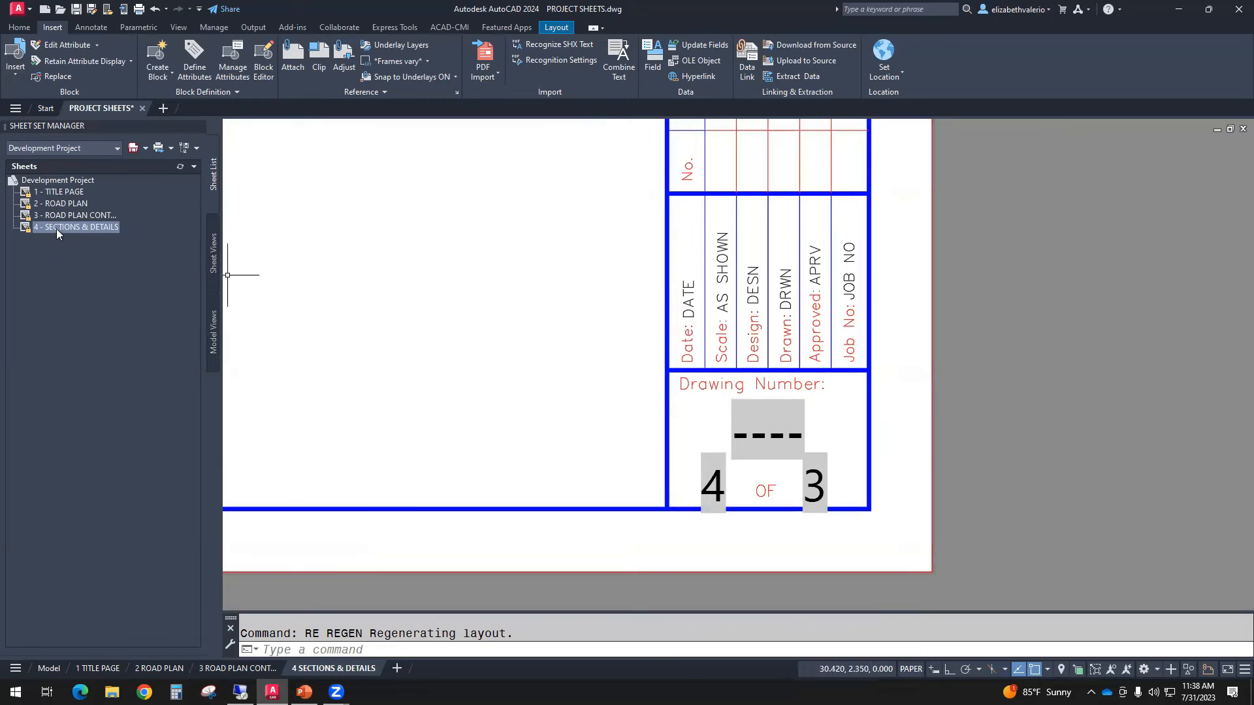
# Set the description of sheet 4 - SECTIONS & DETAILS to C3.0 and regenerate the layout to update its drawing number field.
pyautogui.moveTo(75, 229)
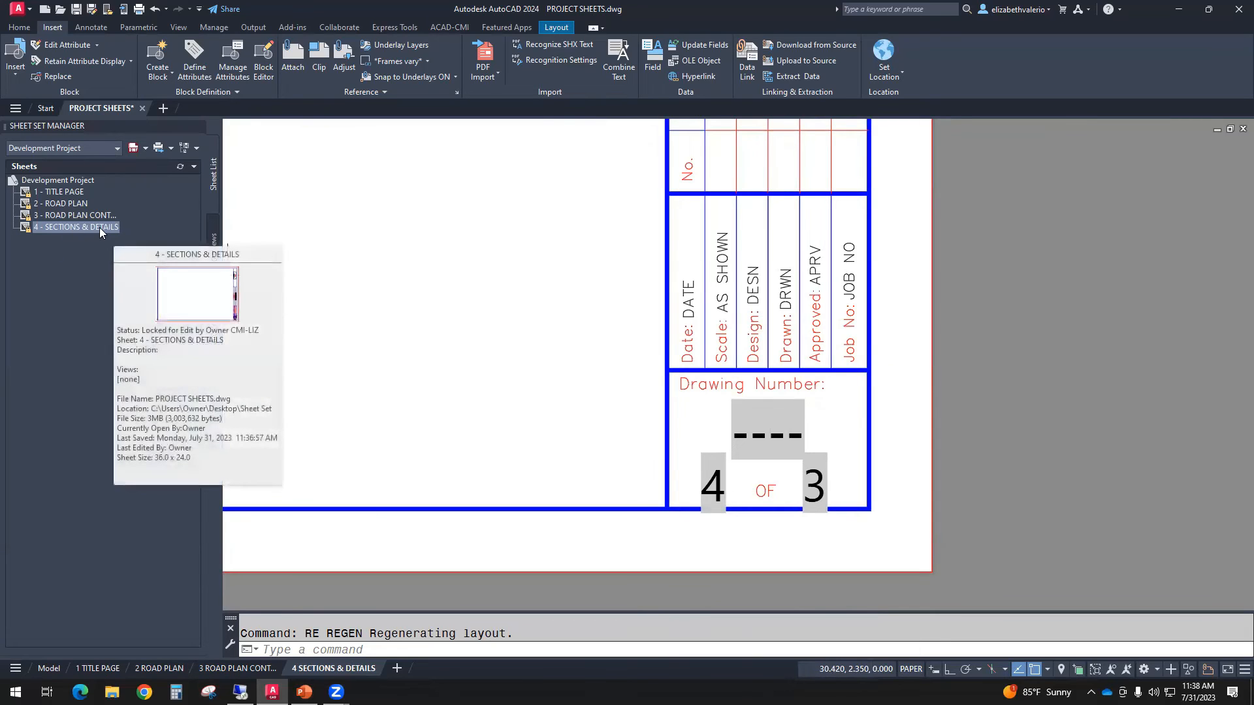
pyautogui.rightClick(99, 227)
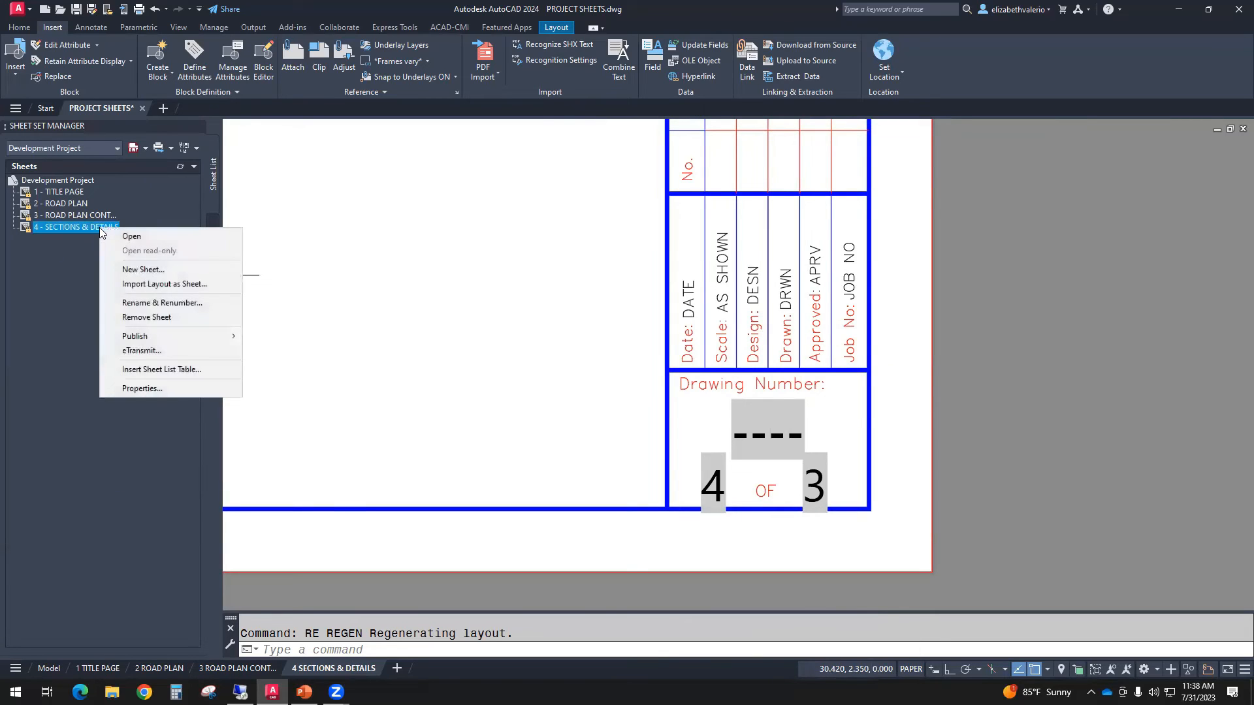
pyautogui.click(137, 390)
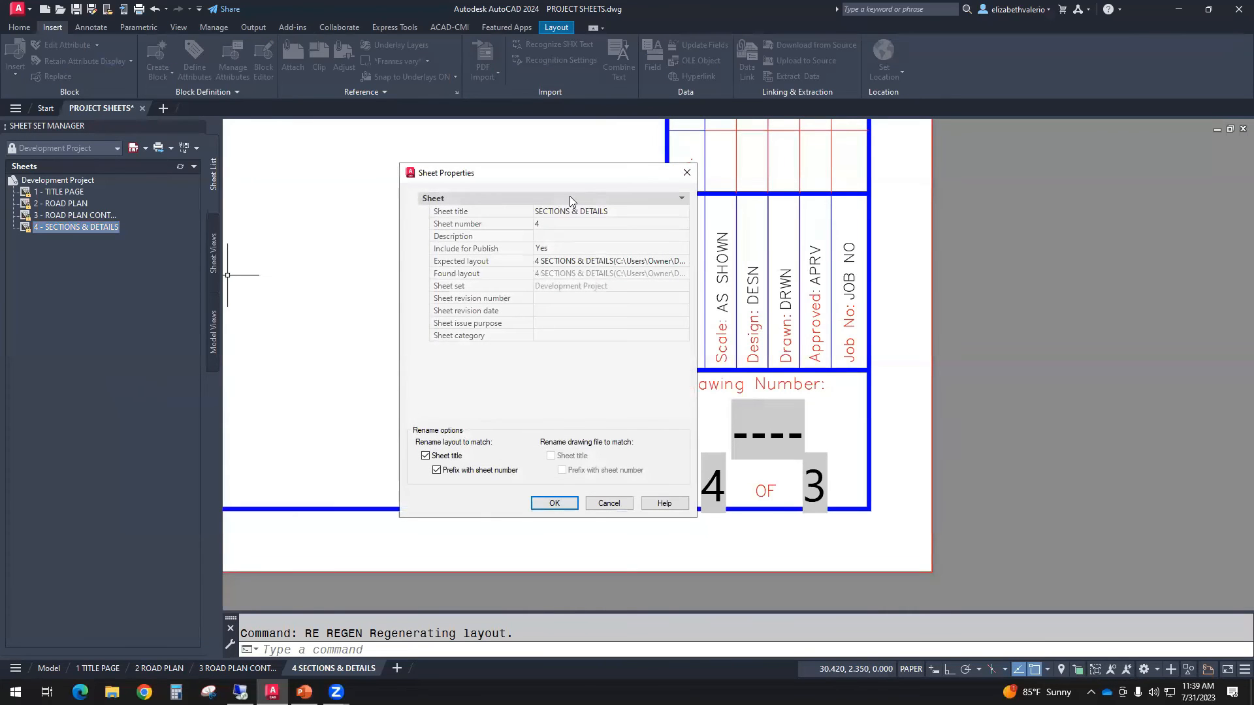
pyautogui.click(475, 241)
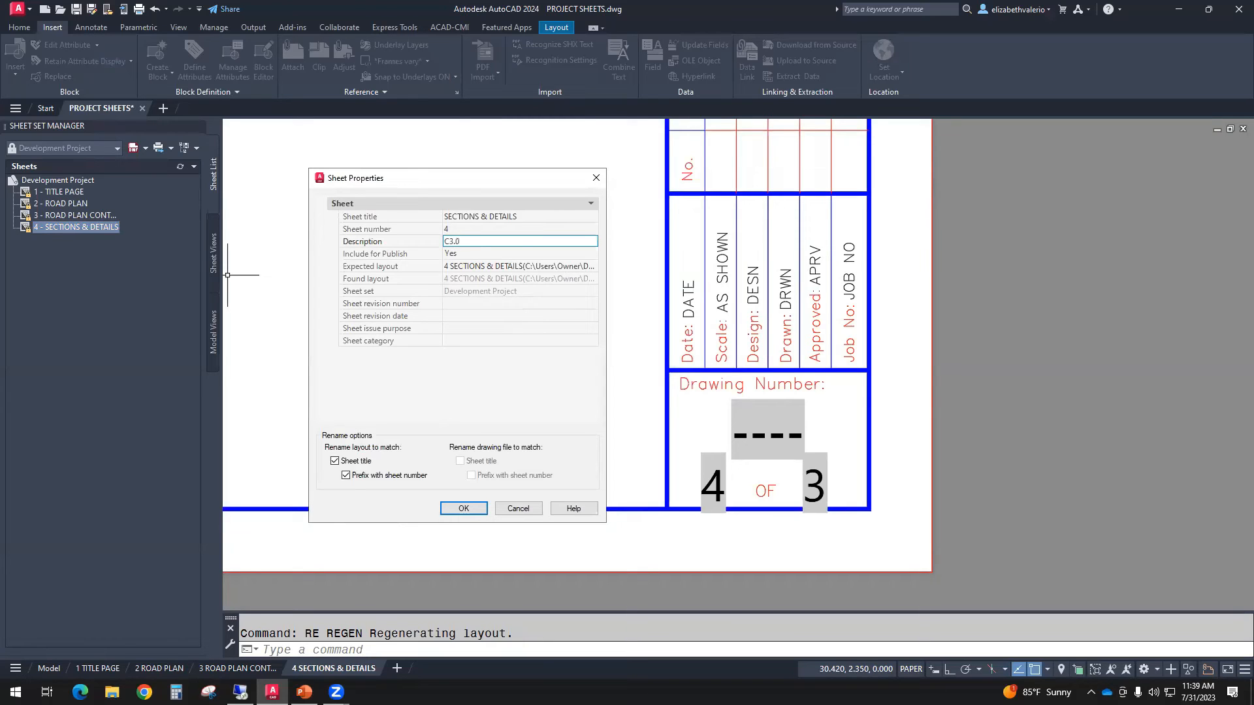
pyautogui.click(463, 509)
pyautogui.write('RE')
pyautogui.press('Return')
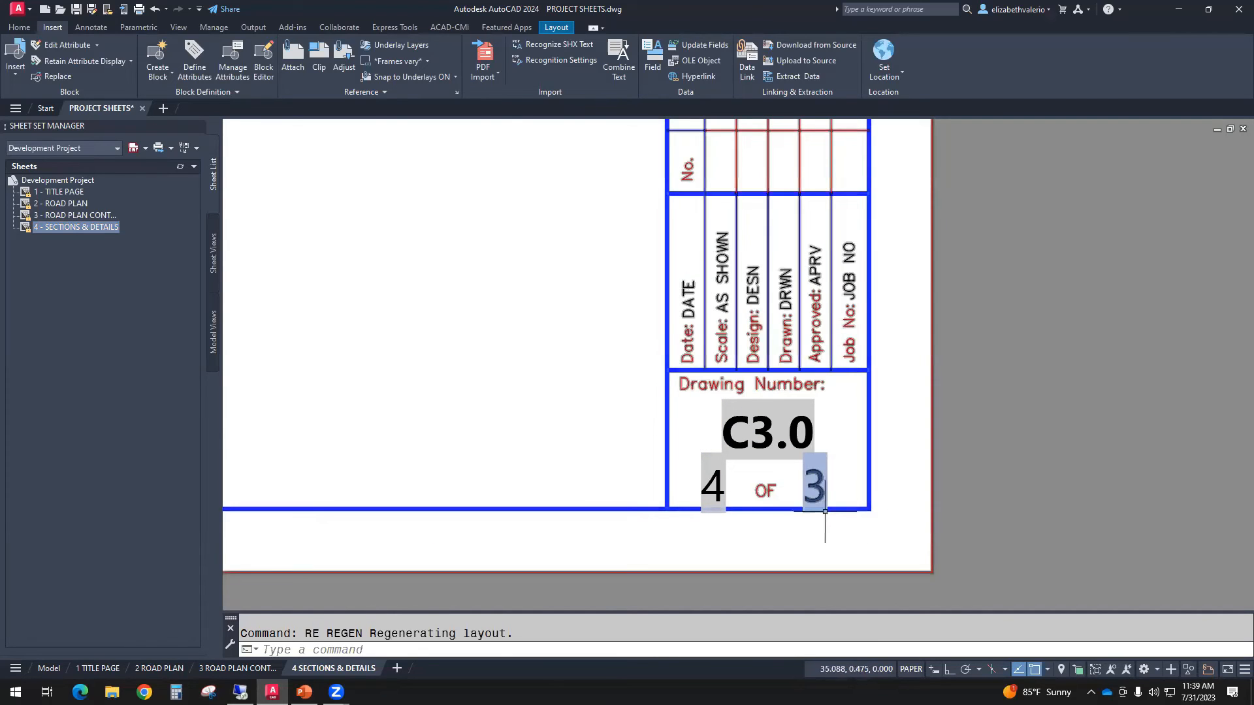
# Set the Development Project sheet set's Total Sheets custom property to 4 and regenerate the layout.
pyautogui.click(57, 180)
pyautogui.rightClick(56, 181)
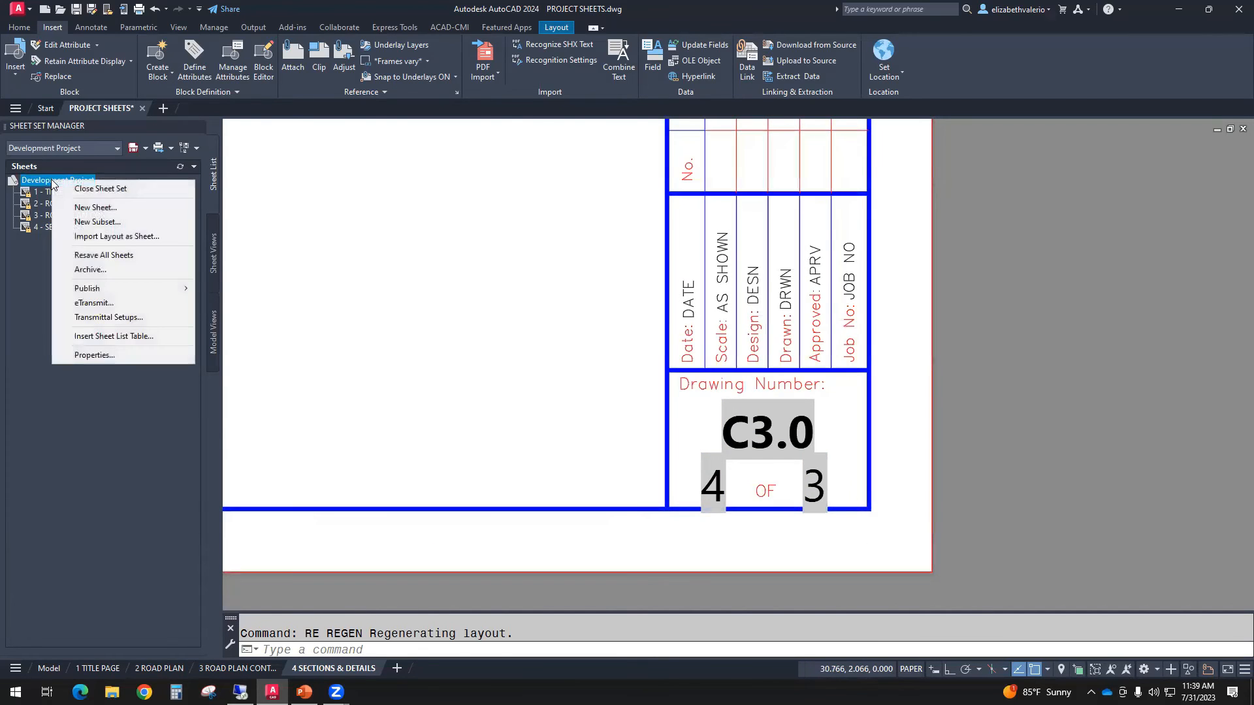
pyautogui.click(100, 356)
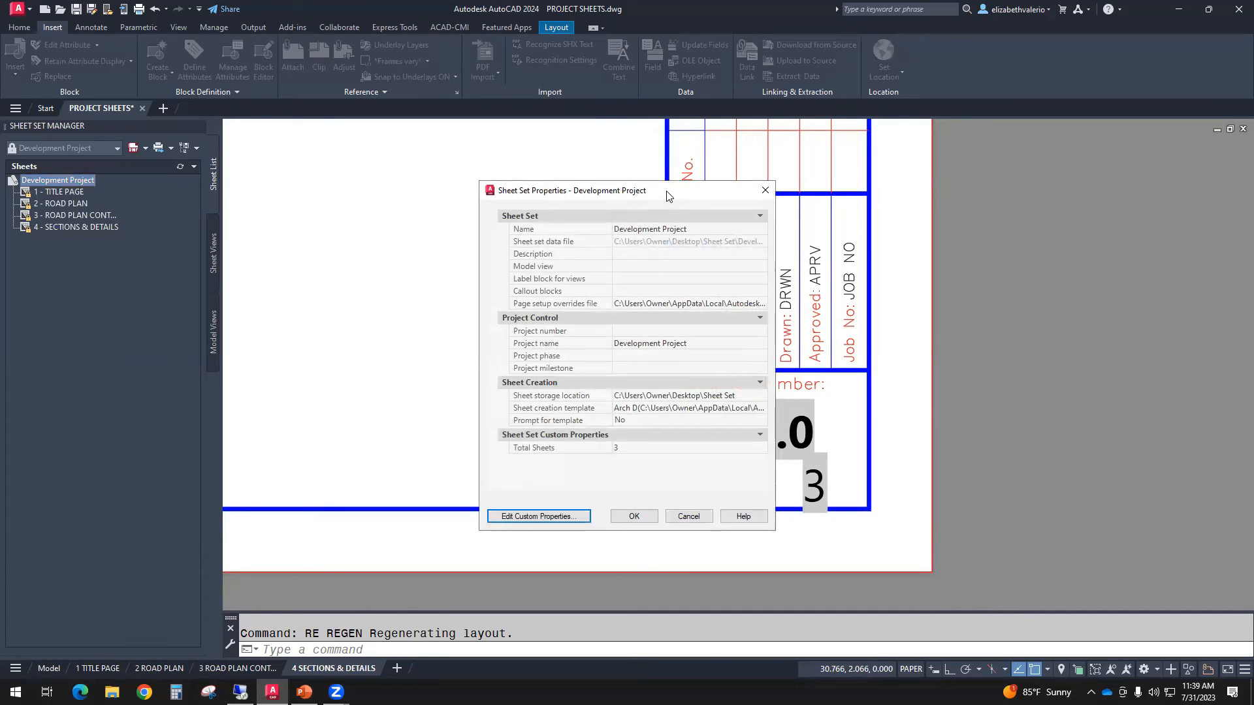
pyautogui.moveTo(659, 189); pyautogui.dragTo(480, 144)
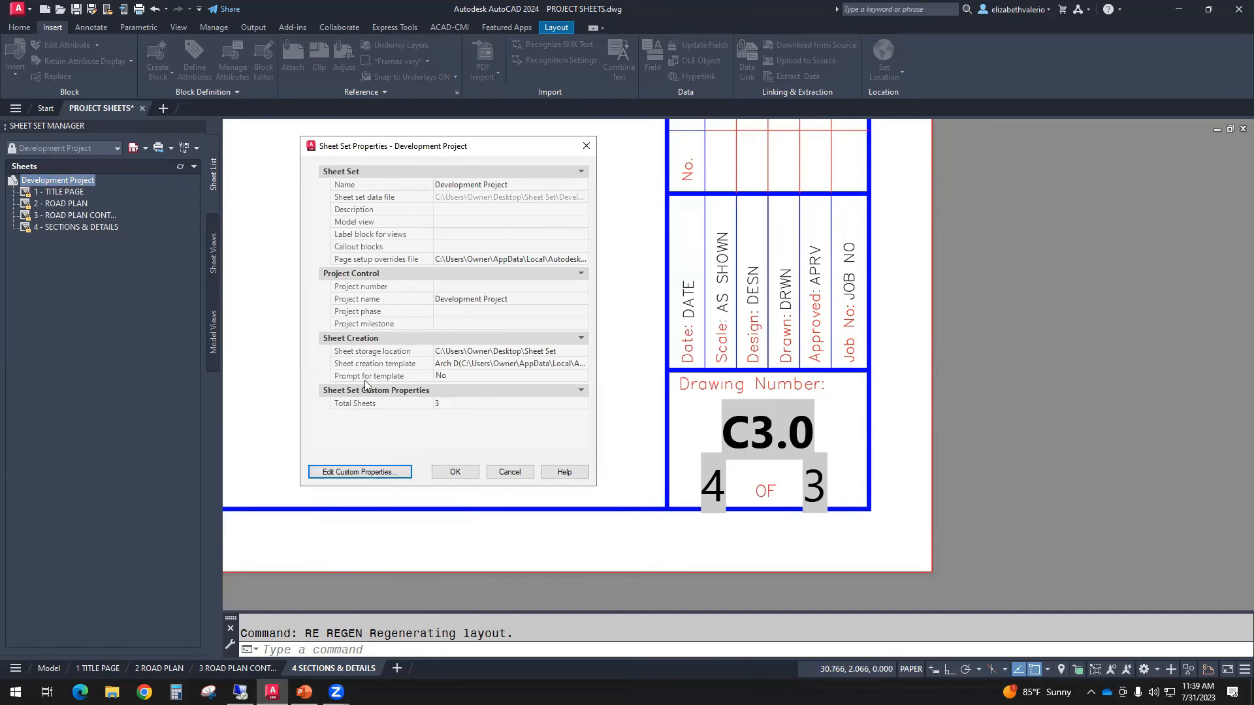
pyautogui.click(441, 403)
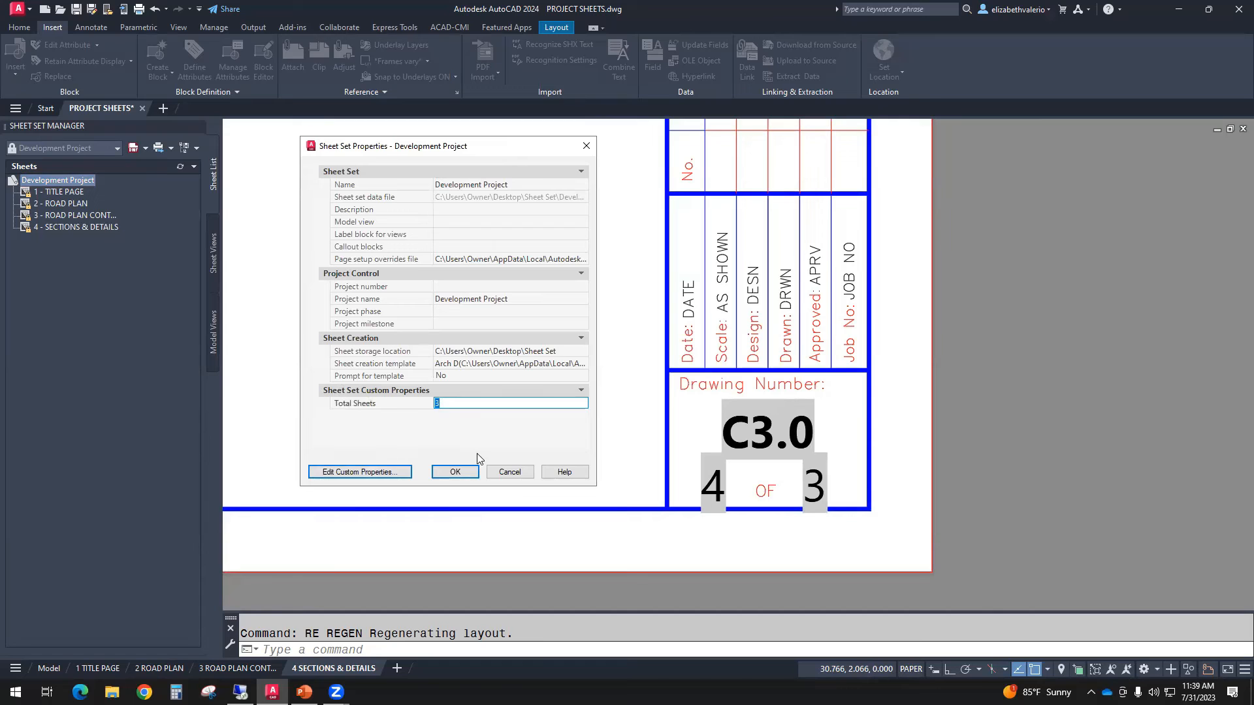
pyautogui.click(456, 471)
pyautogui.write('RE')
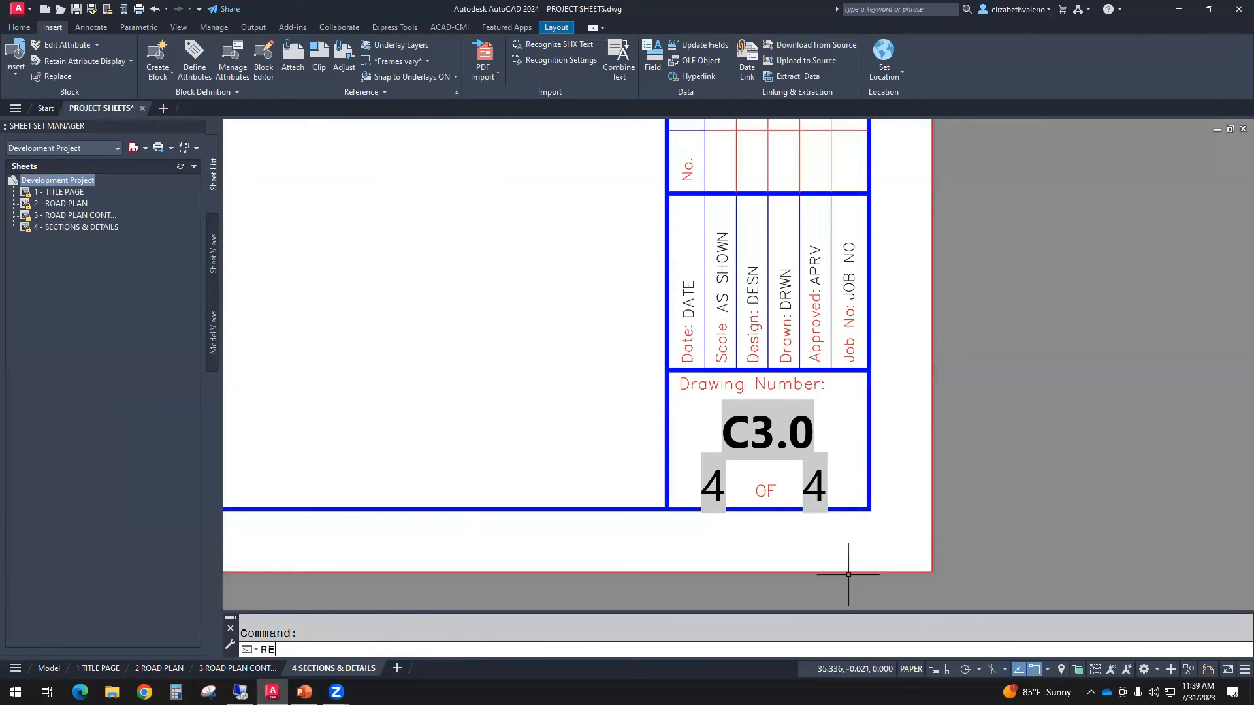
pyautogui.press('Return')
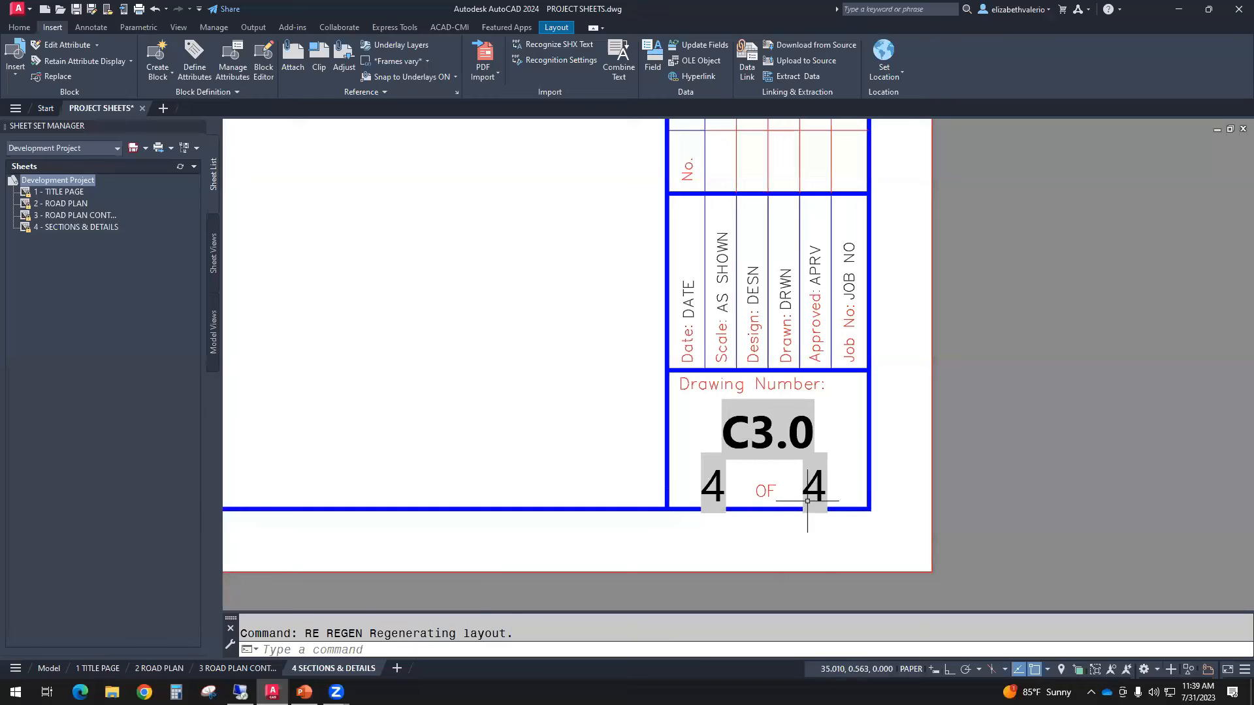
# Check the drawing number, sheet number and total sheet fields in the title blocks of all four layouts.
pyautogui.click(103, 669)
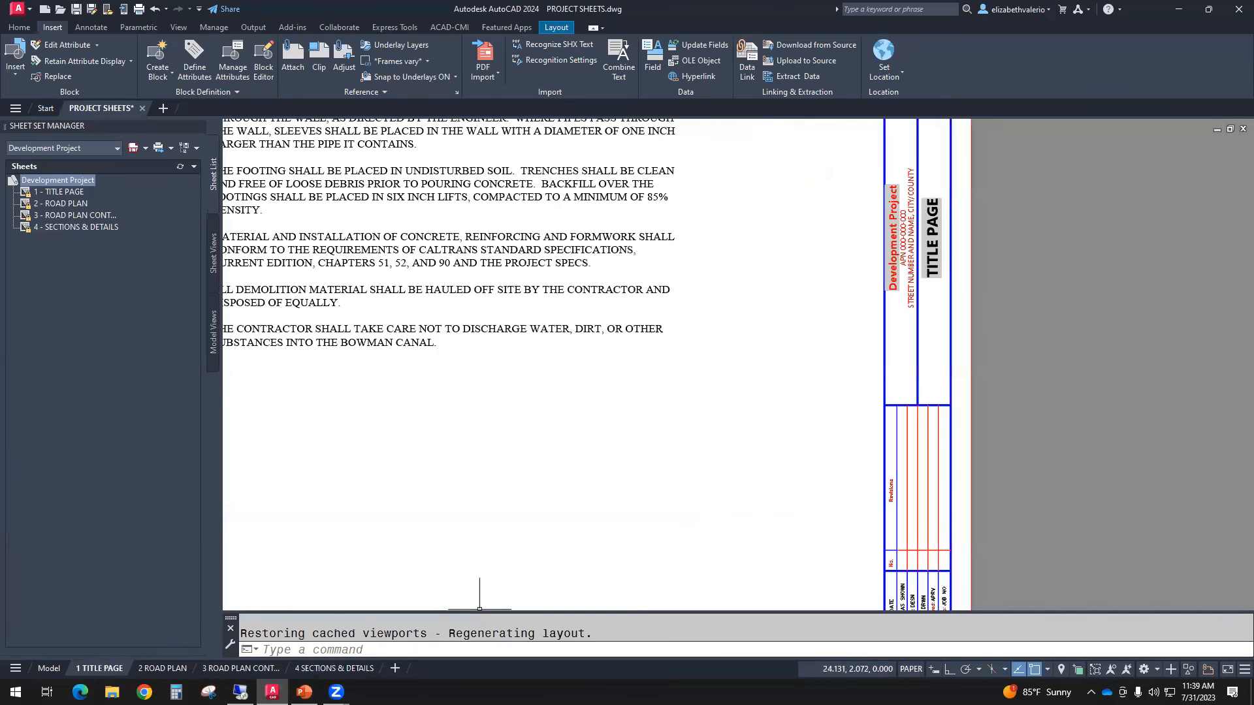
pyautogui.scroll(4, 816, 399)
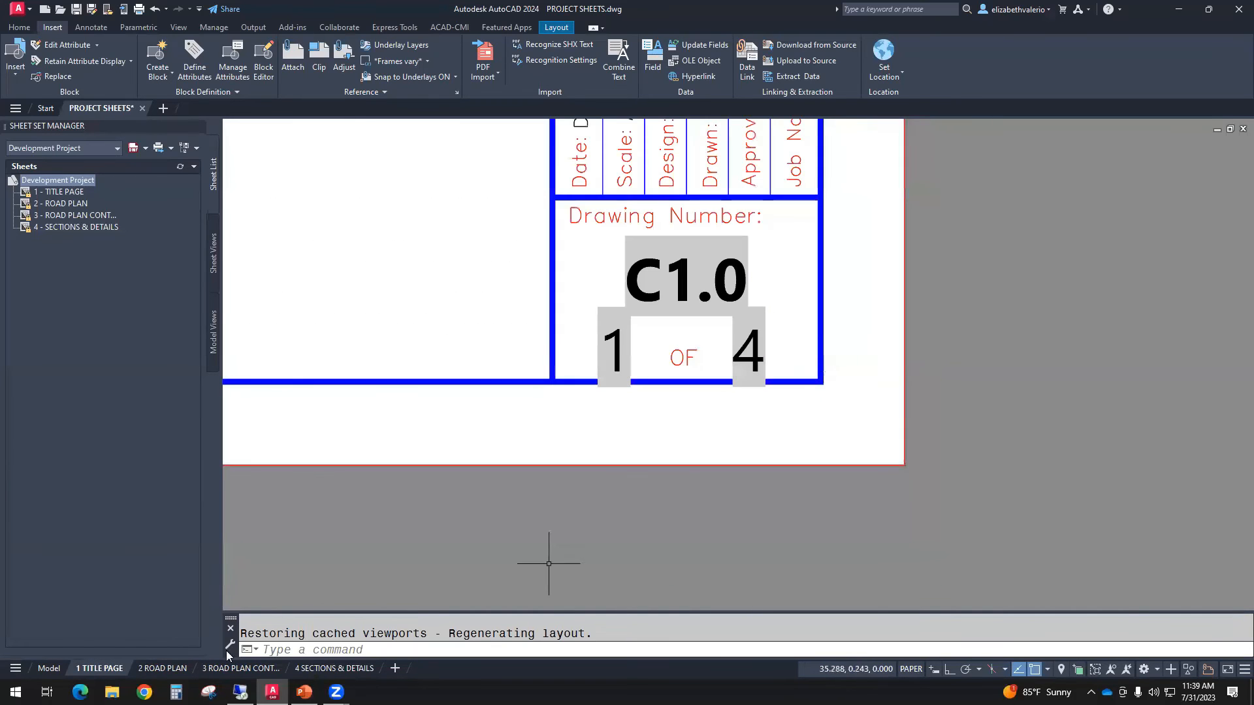
pyautogui.click(161, 668)
pyautogui.scroll(4, 951, 526)
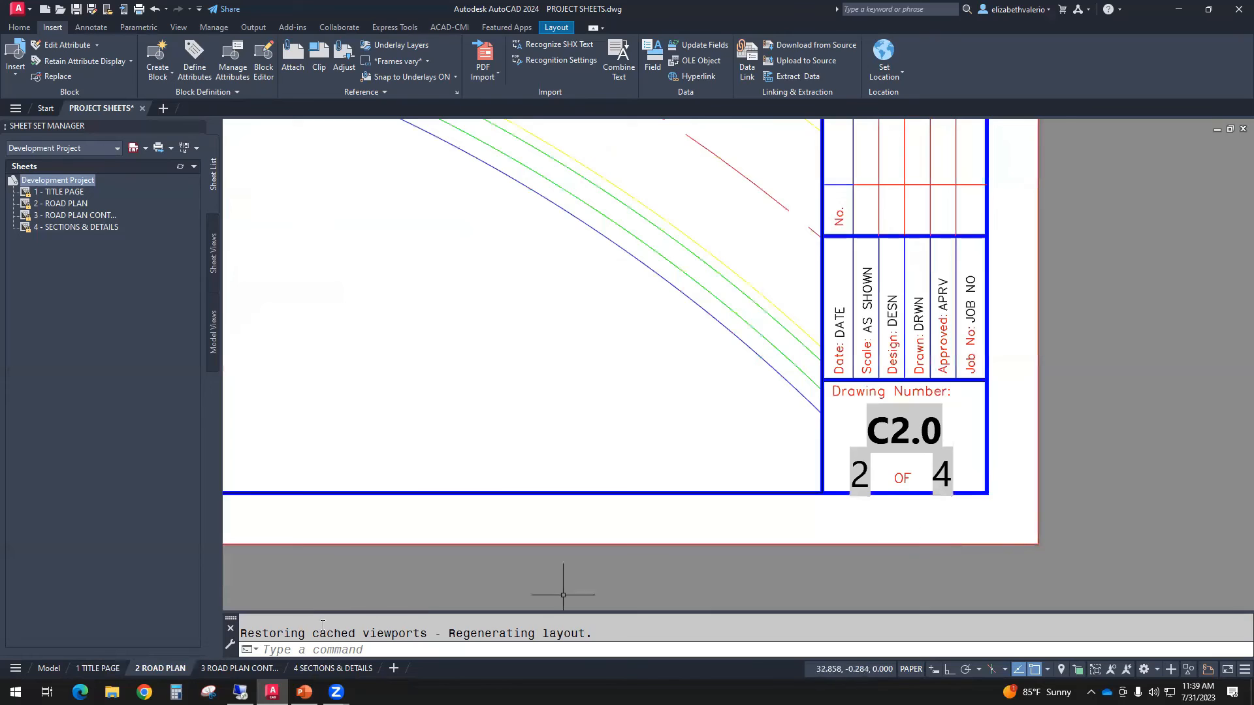
pyautogui.click(239, 668)
pyautogui.scroll(8, 989, 548)
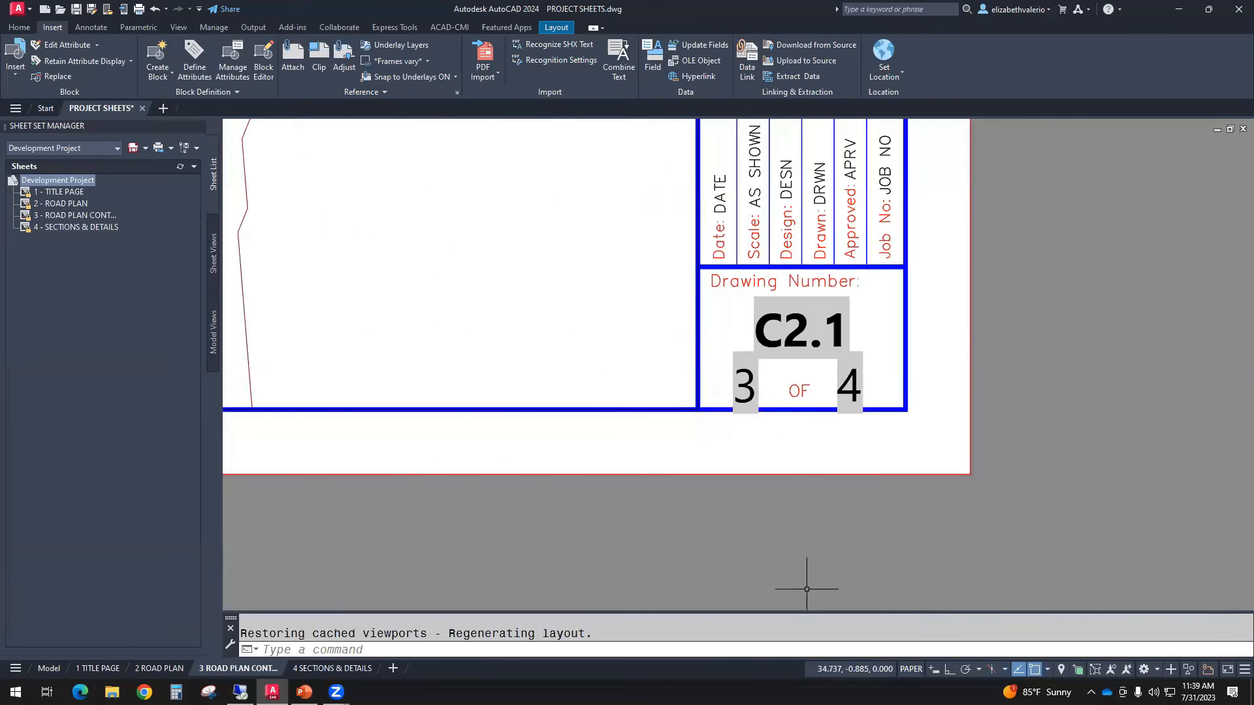
pyautogui.click(331, 668)
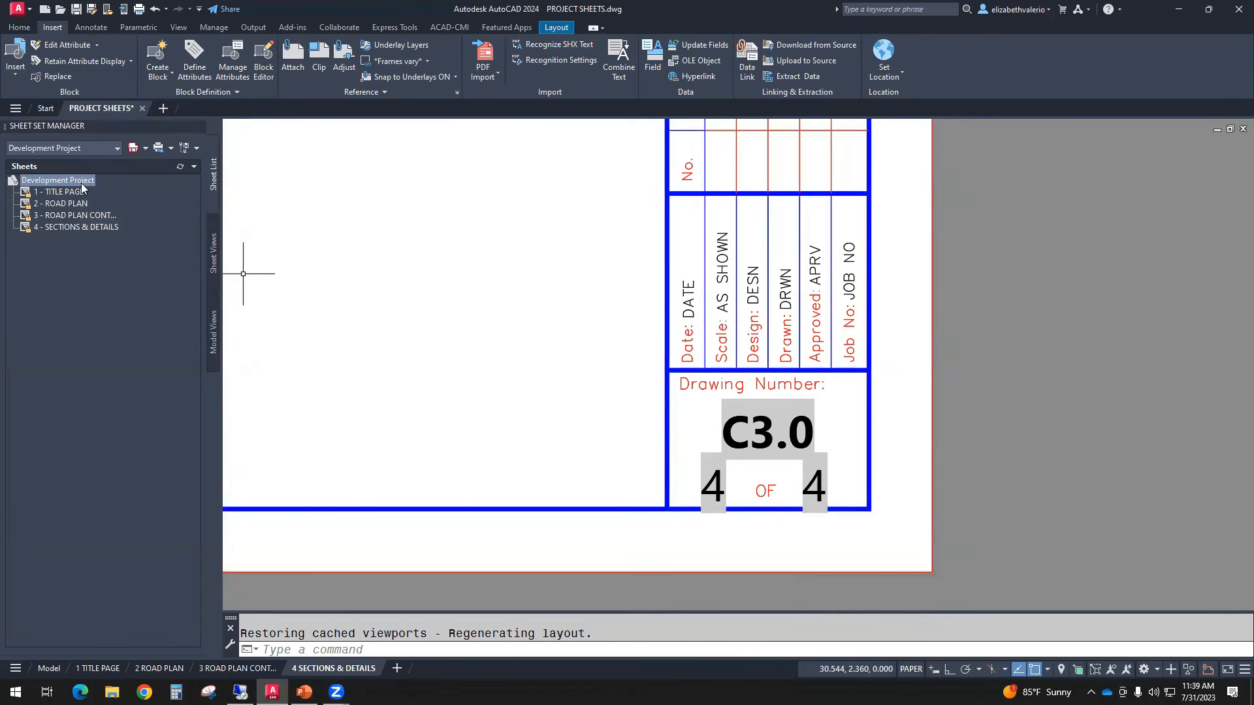
# Save the PROJECT SHEETS drawing with the whole 4 SECTIONS & DETAILS sheet in view.
pyautogui.scroll(-6, 546, 392)
pyautogui.scroll(3, 849, 457)
pyautogui.scroll(-2, 899, 507)
pyautogui.click(75, 9)
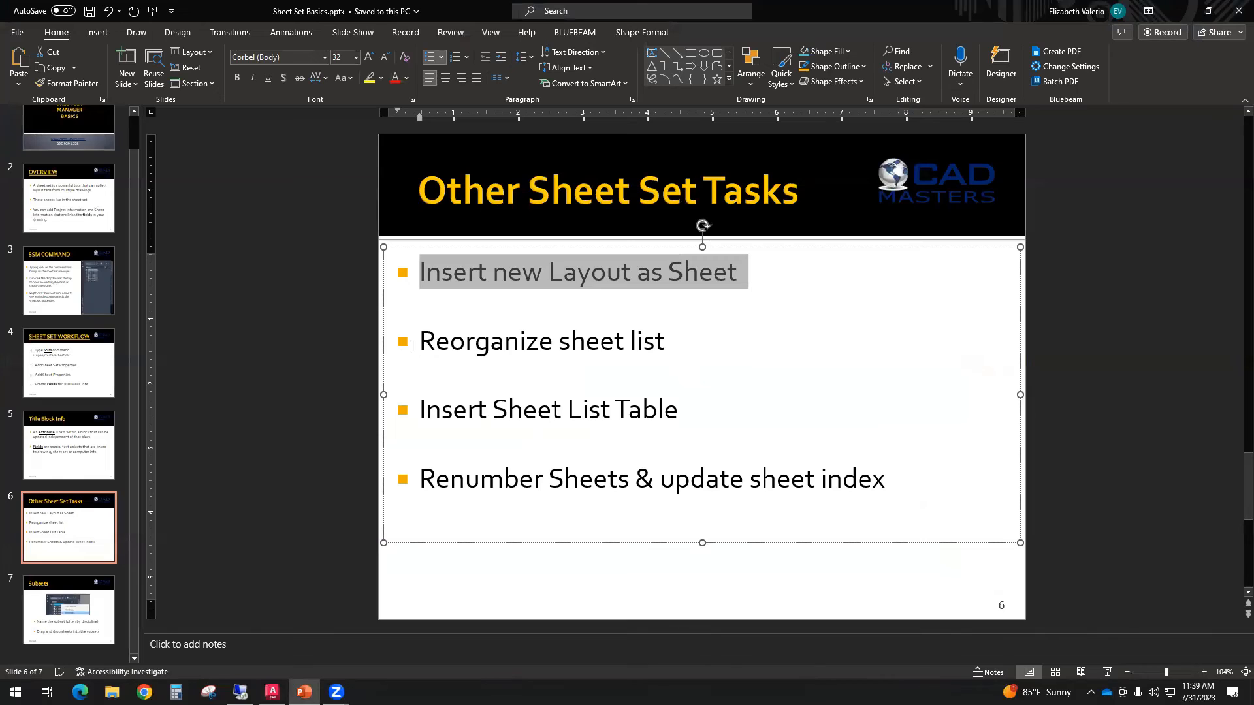
# Review the Reorganize sheet list and Insert Sheet List Table tasks on the PowerPoint slide, and return to AutoCAD.
pyautogui.moveTo(422, 341); pyautogui.dragTo(686, 339)
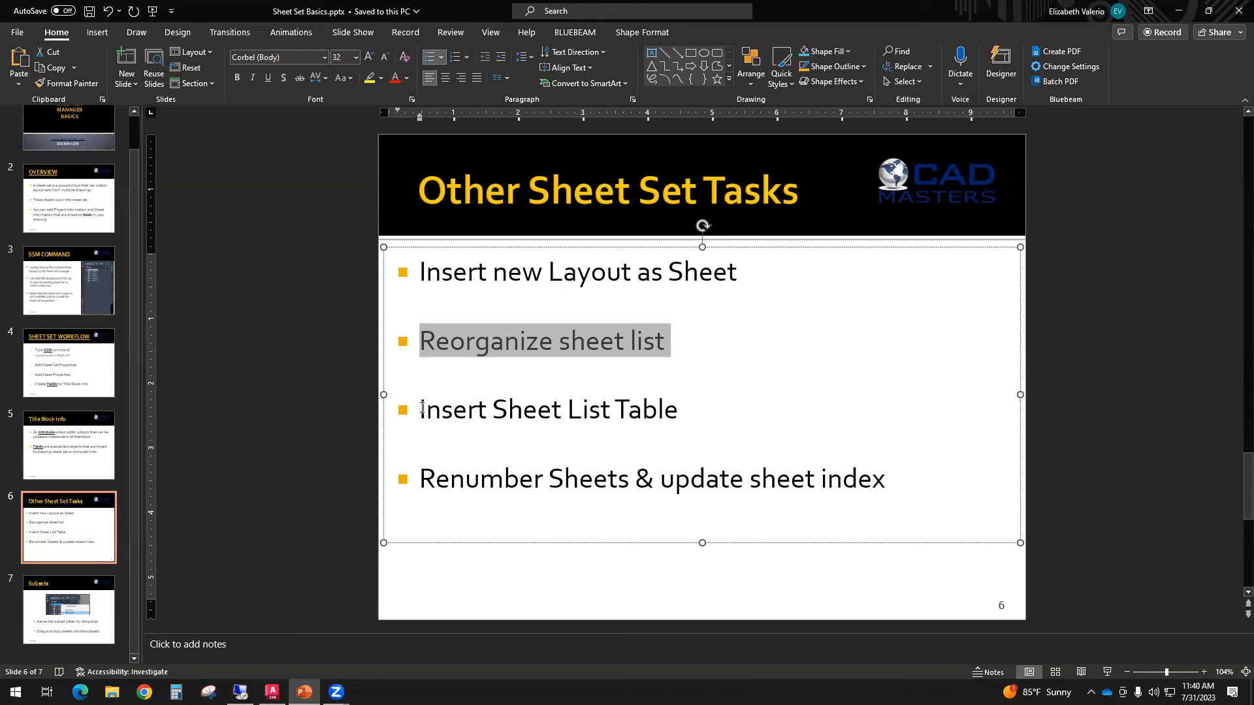
pyautogui.moveTo(422, 408); pyautogui.dragTo(677, 408)
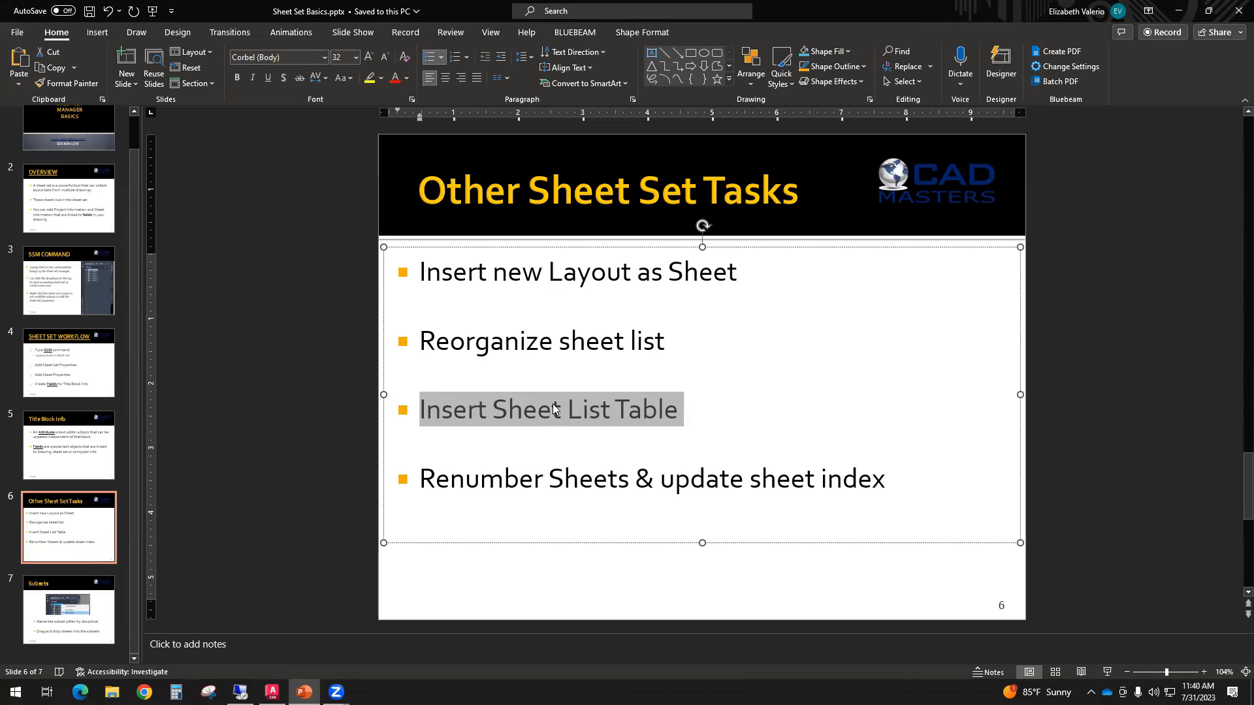
pyautogui.click(588, 581)
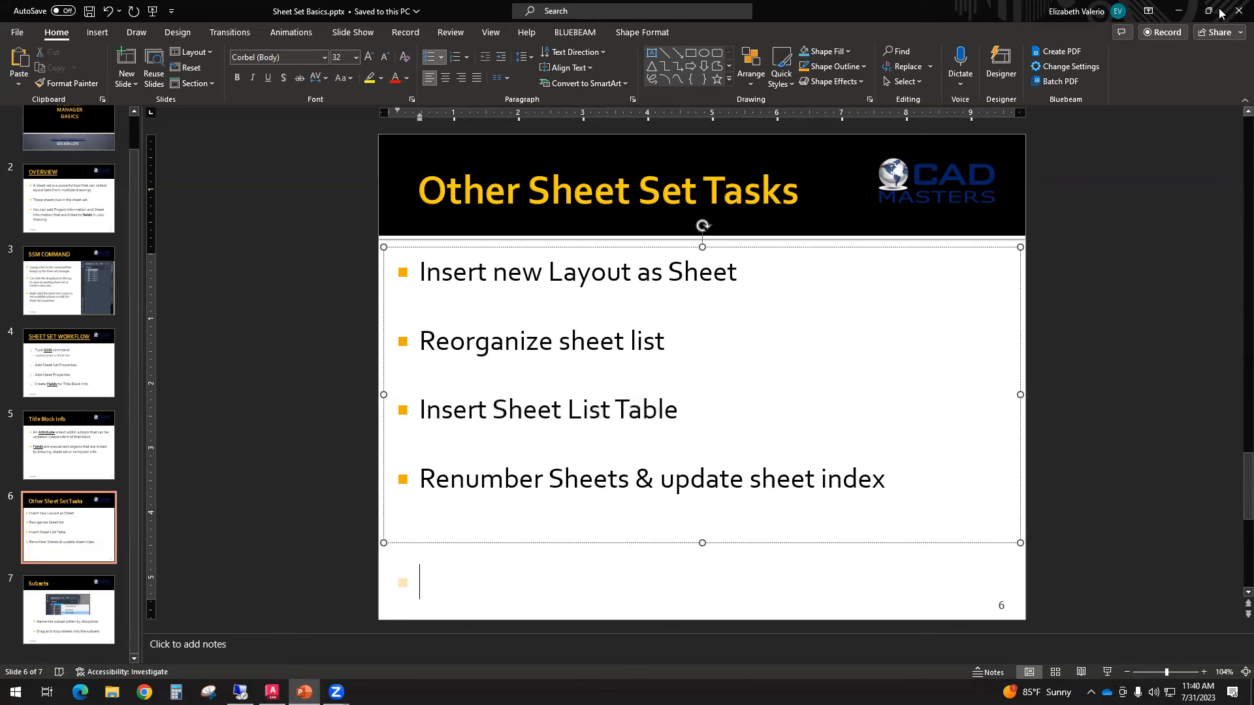
pyautogui.click(1181, 13)
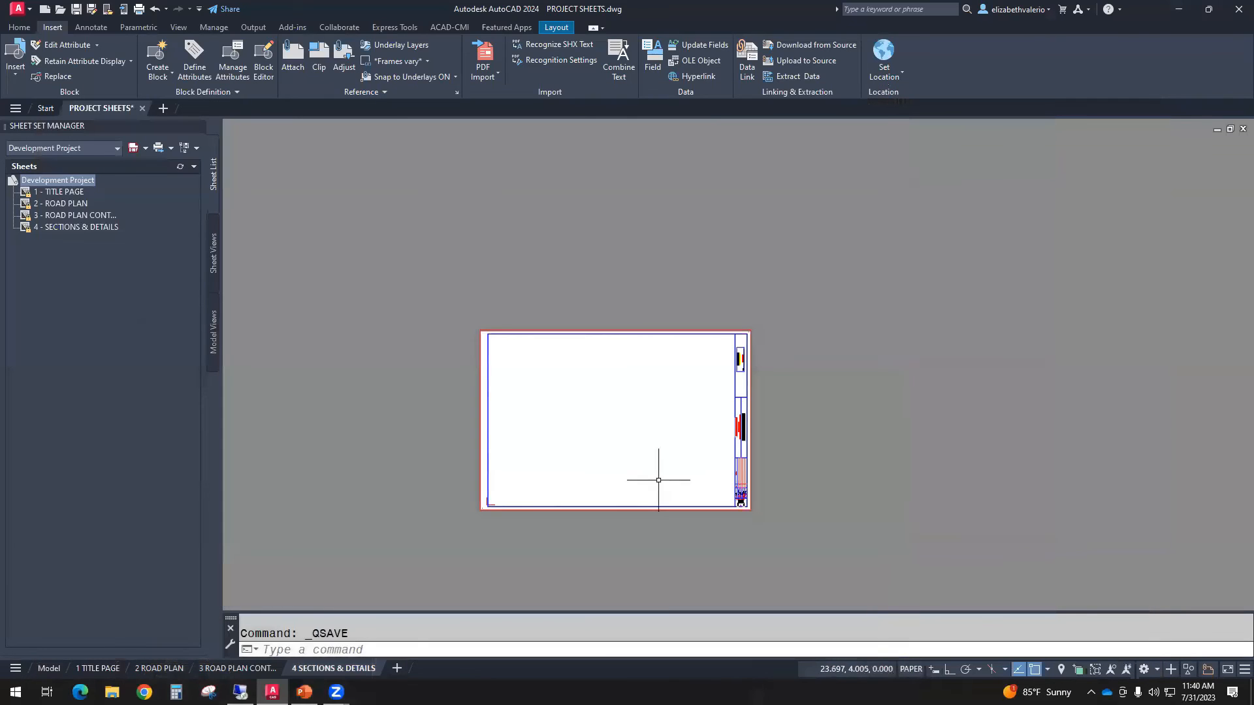
# Start inserting a sheet list table for the Development Project sheet set on the 1 TITLE PAGE layout.
pyautogui.click(98, 668)
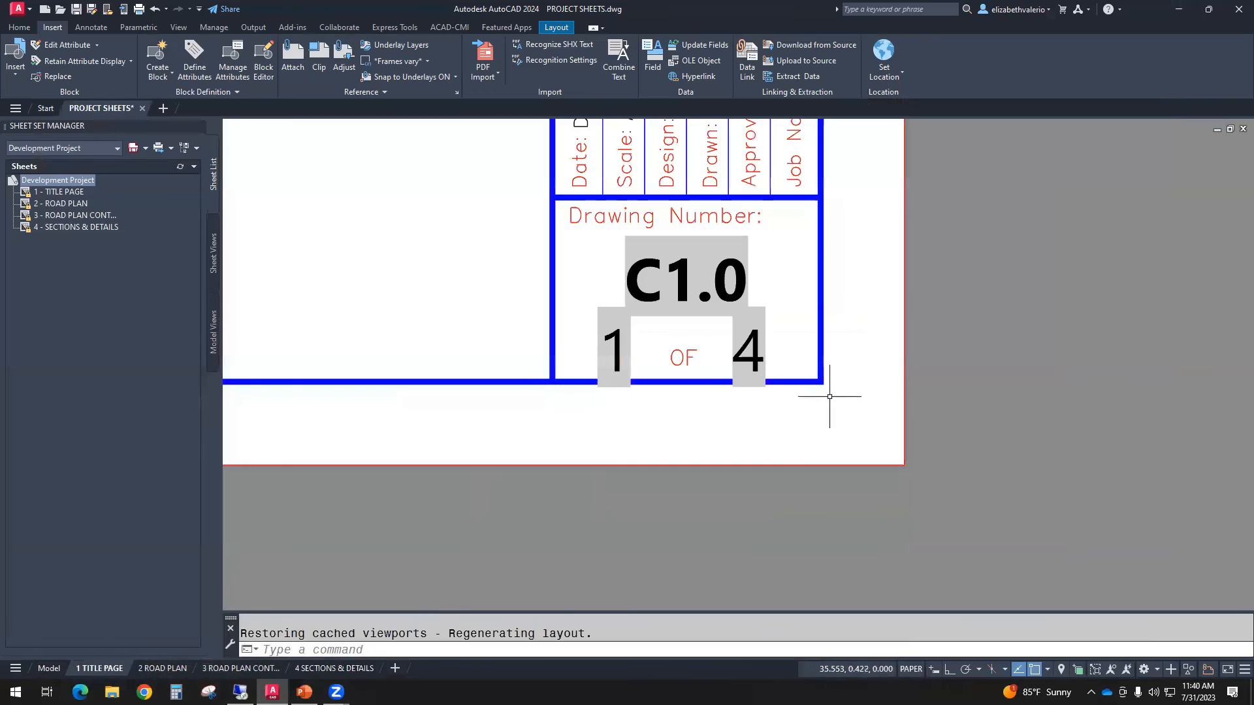
pyautogui.scroll(-5, 829, 393)
pyautogui.scroll(-5, 654, 313)
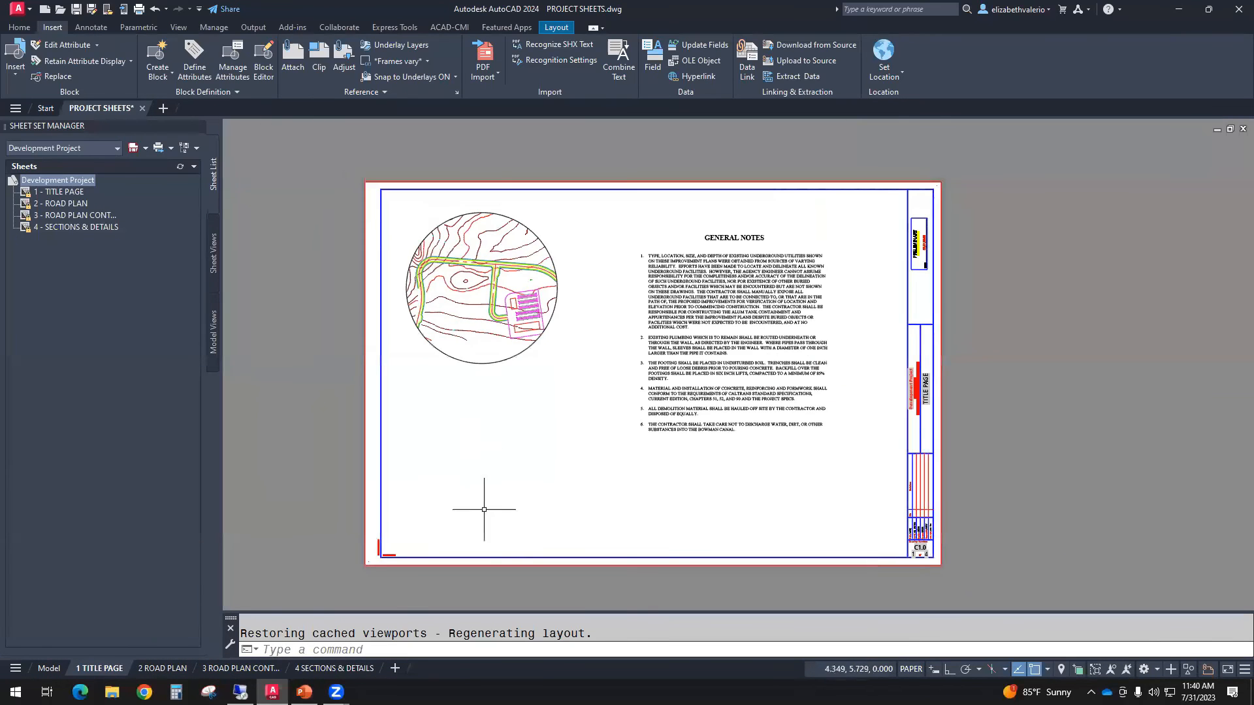
pyautogui.rightClick(45, 183)
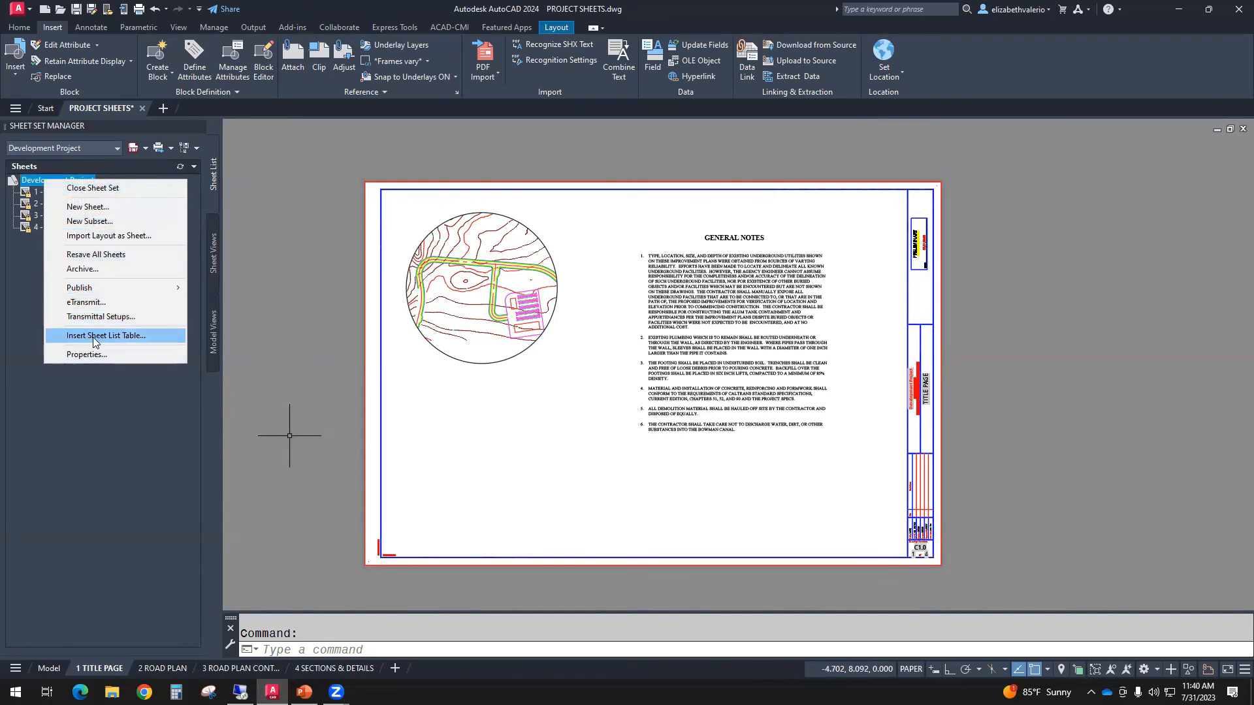
pyautogui.click(129, 336)
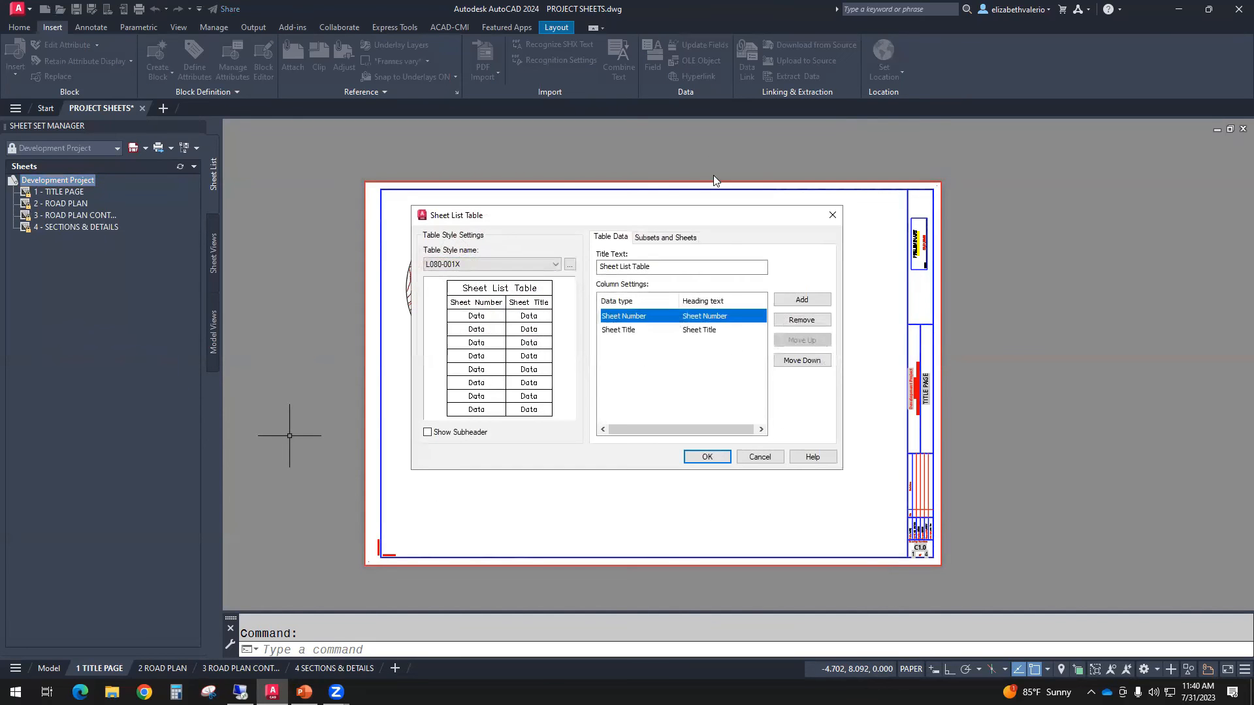
# Give the sheet list table the INDEX OF DRAWINGS table style and place it below the circular site map.
pyautogui.moveTo(697, 221); pyautogui.dragTo(567, 264)
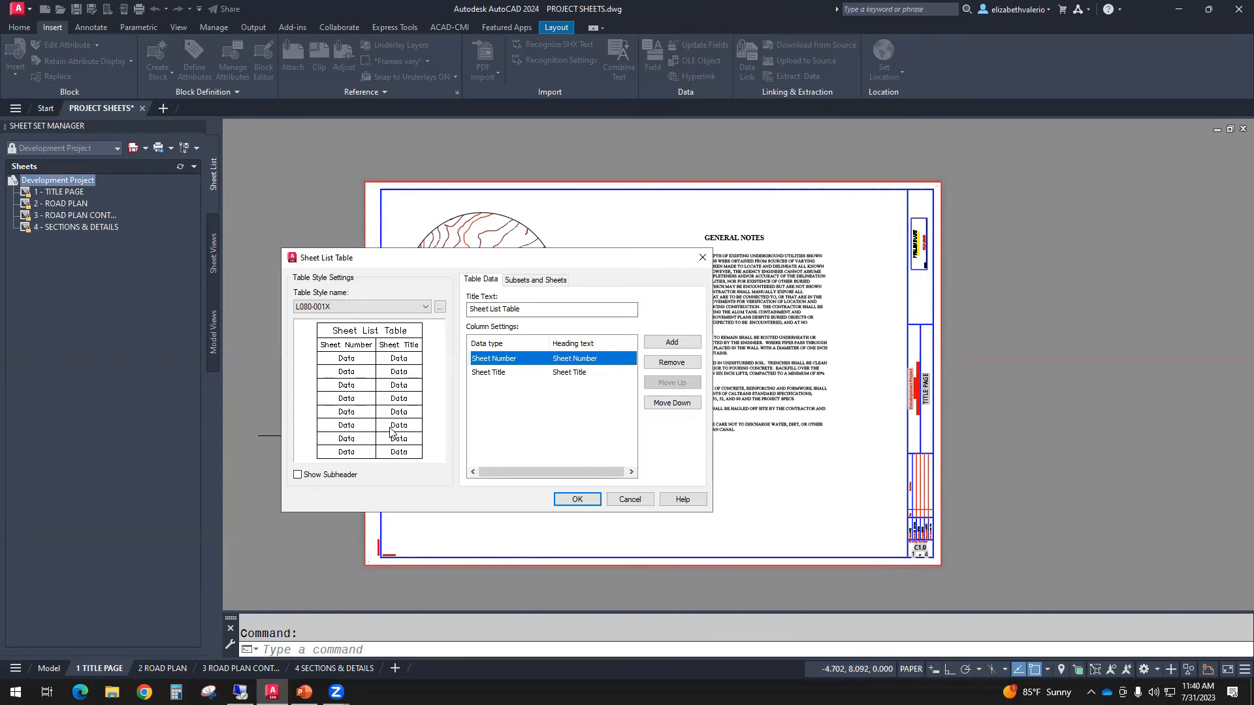
pyautogui.click(413, 307)
pyautogui.click(414, 312)
pyautogui.click(414, 312)
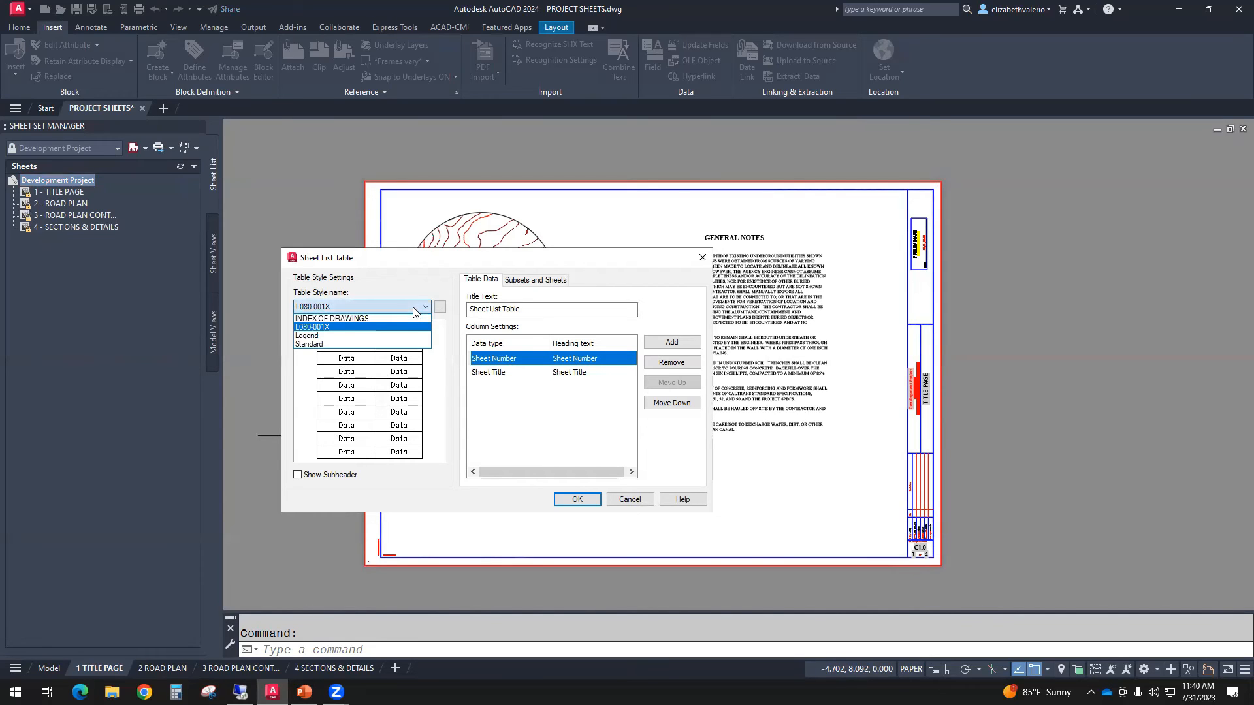
pyautogui.click(354, 320)
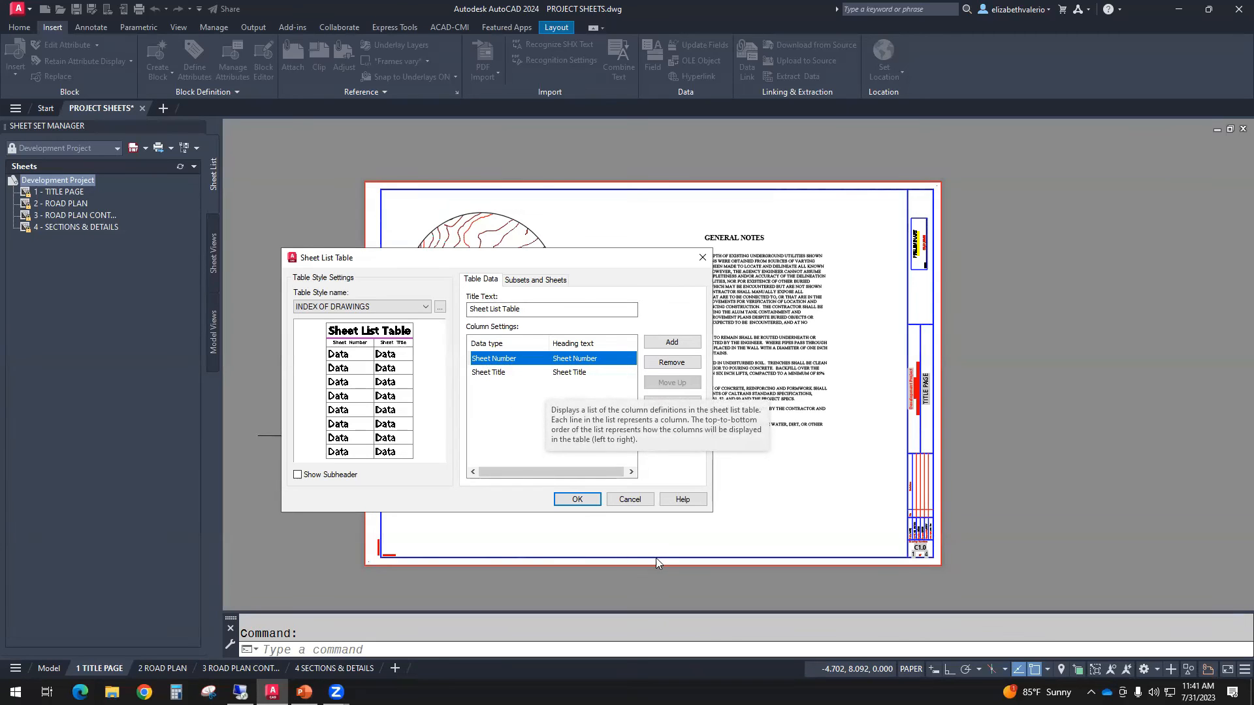
pyautogui.click(577, 499)
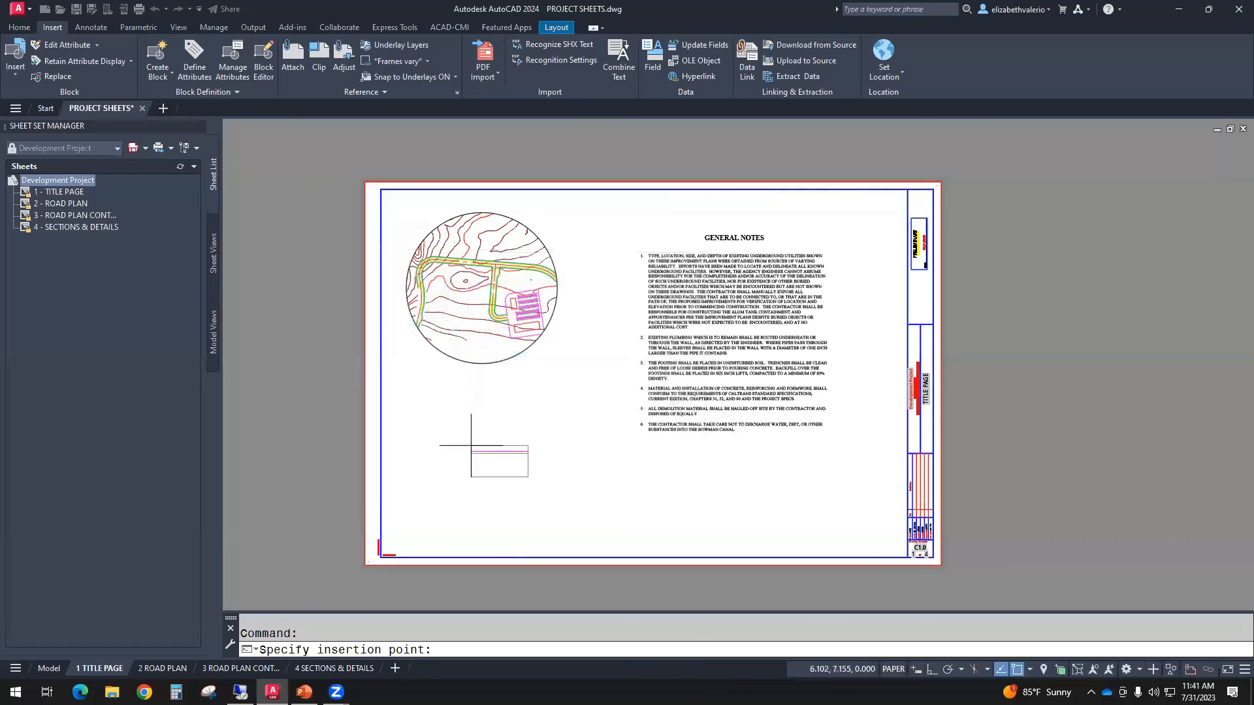
pyautogui.click(452, 410)
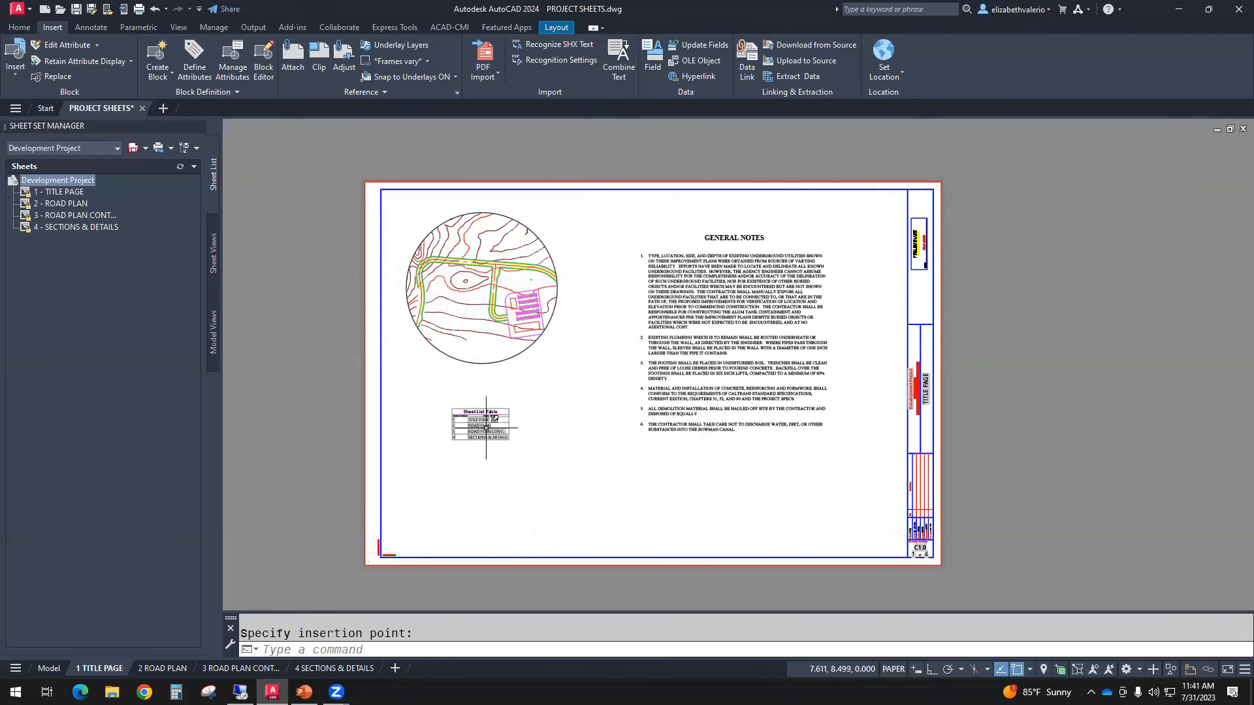
pyautogui.scroll(5, 486, 428)
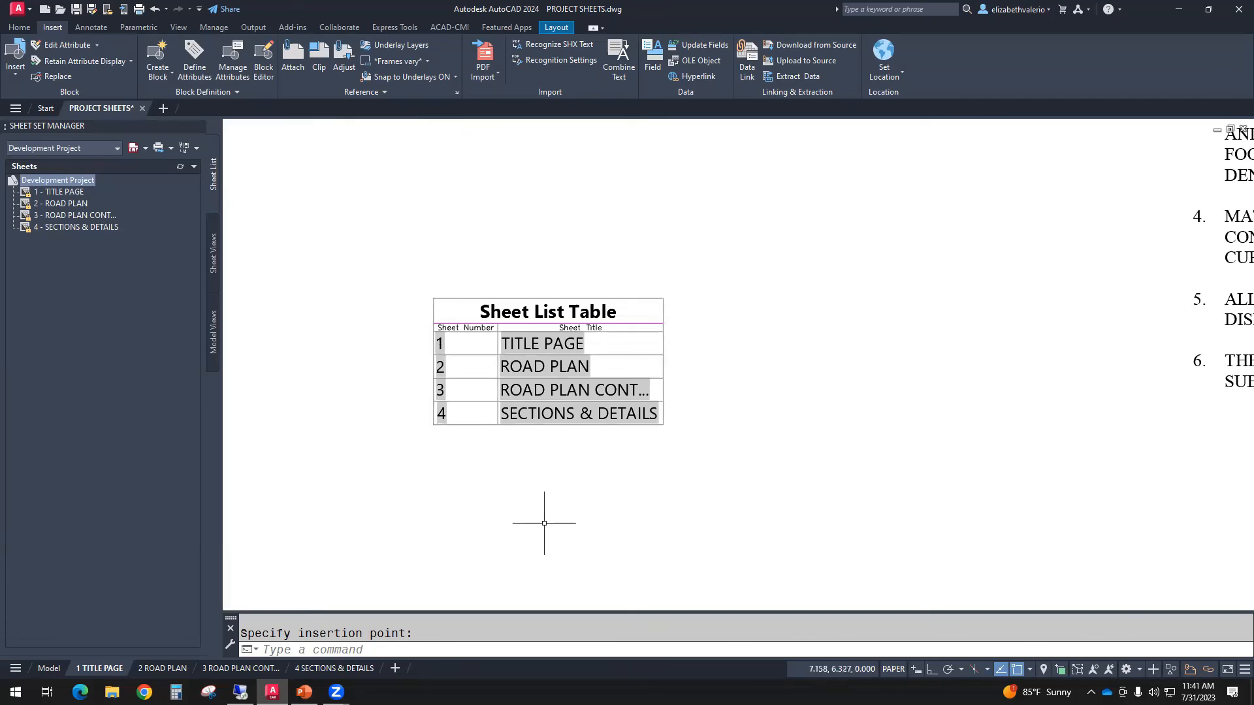
# Rename sheet 1 as TITLE SHEET, keeping the layout name matched to the title with the sheet number prefix.
pyautogui.click(529, 344)
pyautogui.rightClick(69, 195)
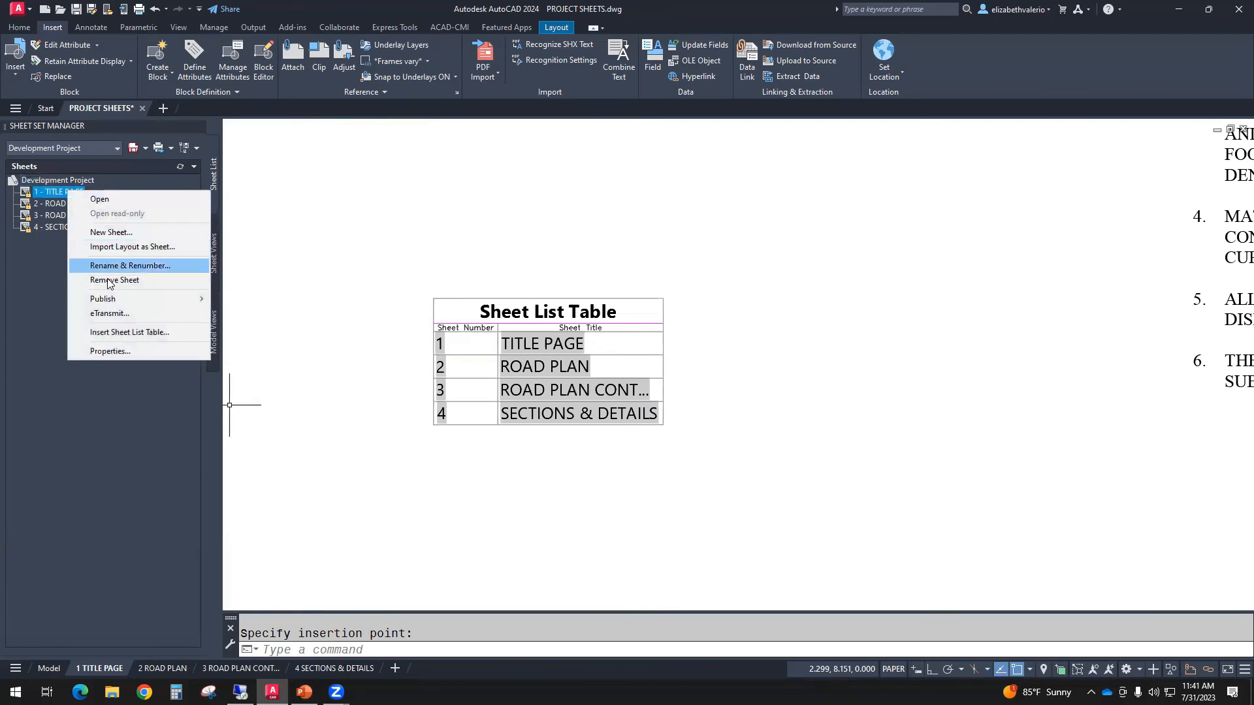
pyautogui.click(124, 265)
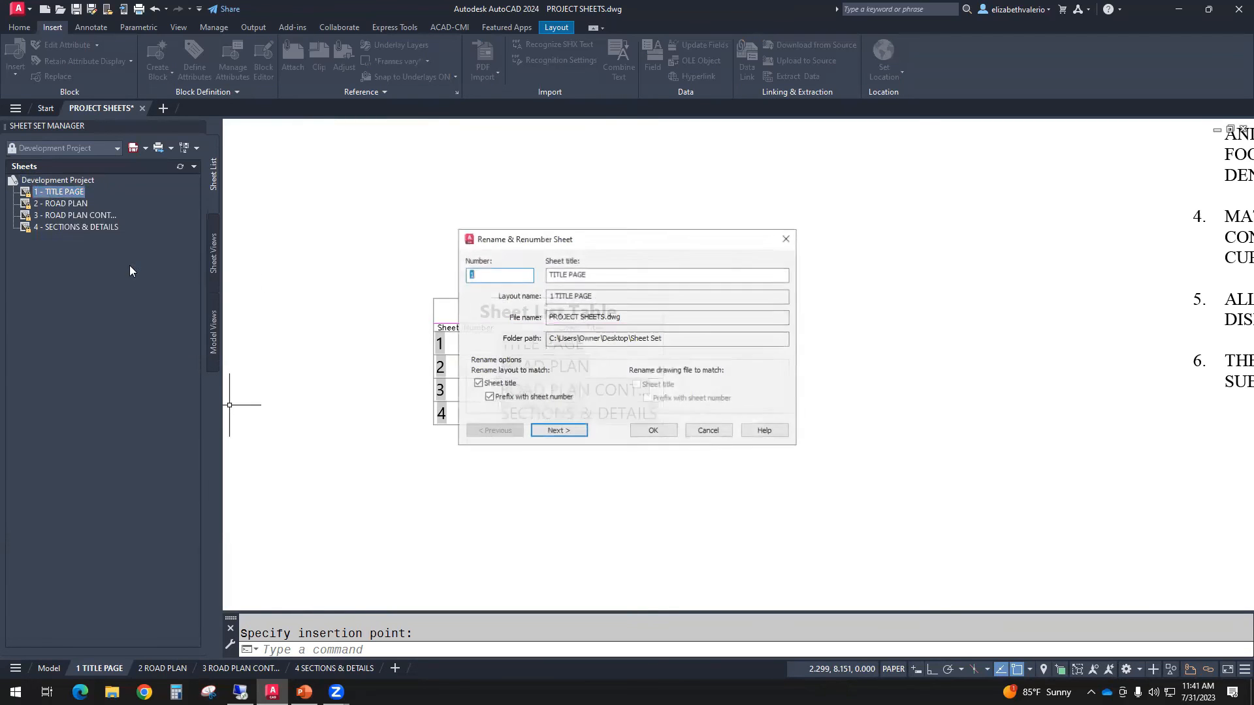
pyautogui.moveTo(630, 241); pyautogui.dragTo(202, 306)
pyautogui.click(141, 338)
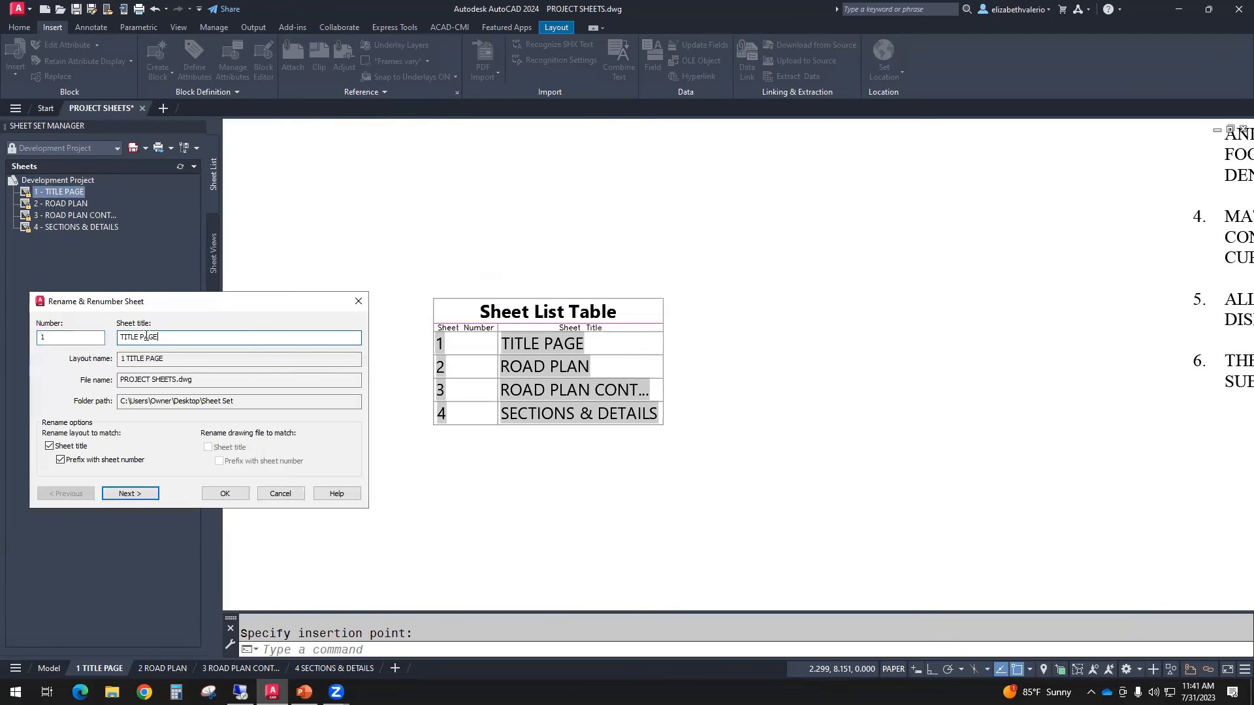
pyautogui.moveTo(141, 338); pyautogui.dragTo(235, 338)
pyautogui.write('SHEET')
pyautogui.press('Return')
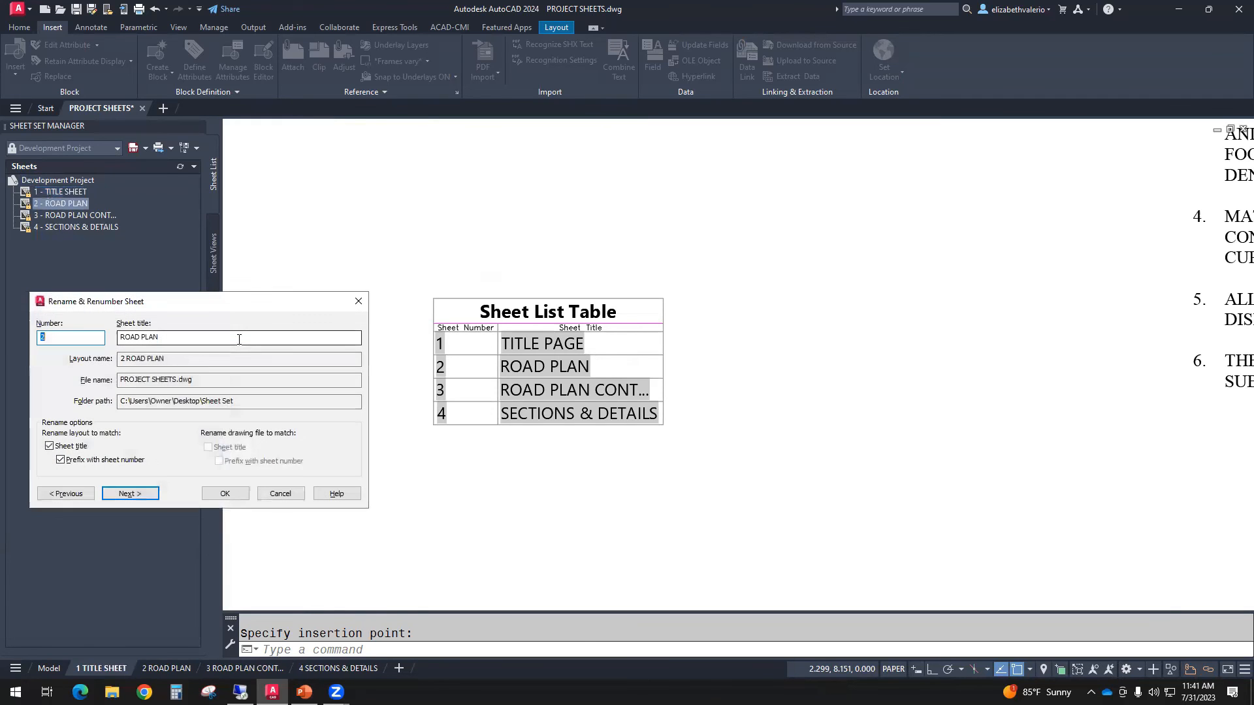
pyautogui.click(224, 494)
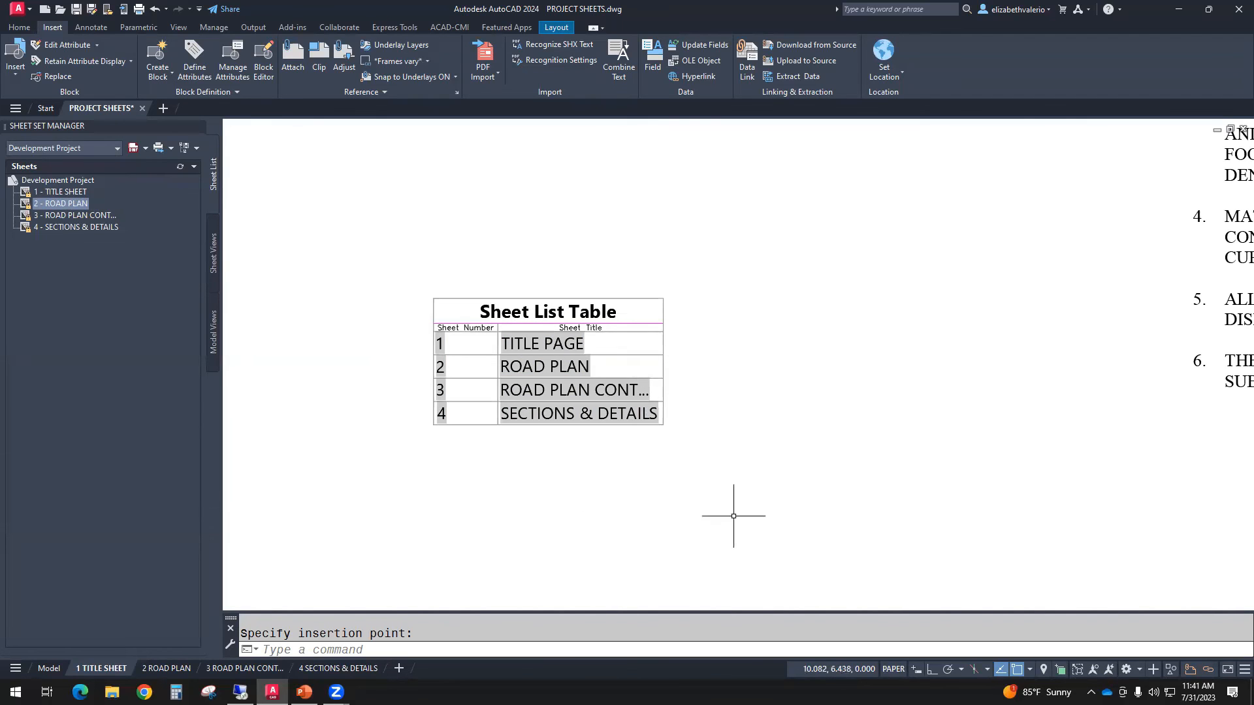
# Update the data links of the sheet list table so it picks up the renamed sheet title.
pyautogui.click(664, 304)
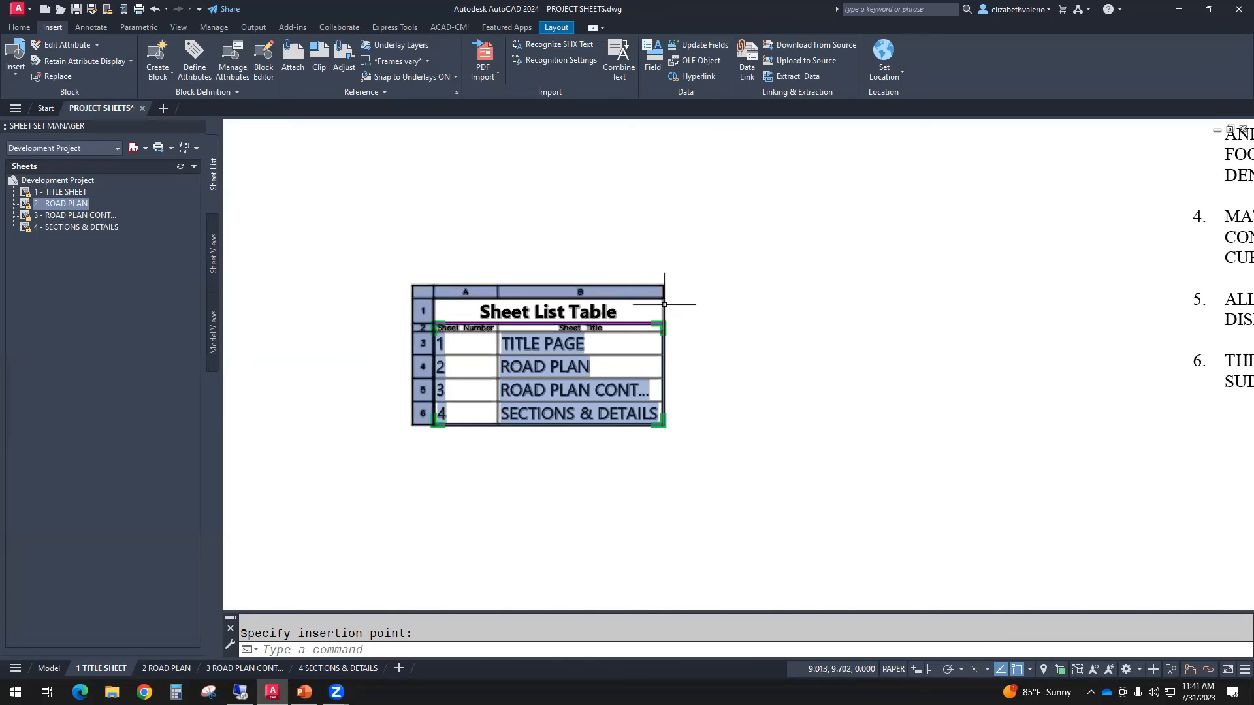
pyautogui.click(663, 305)
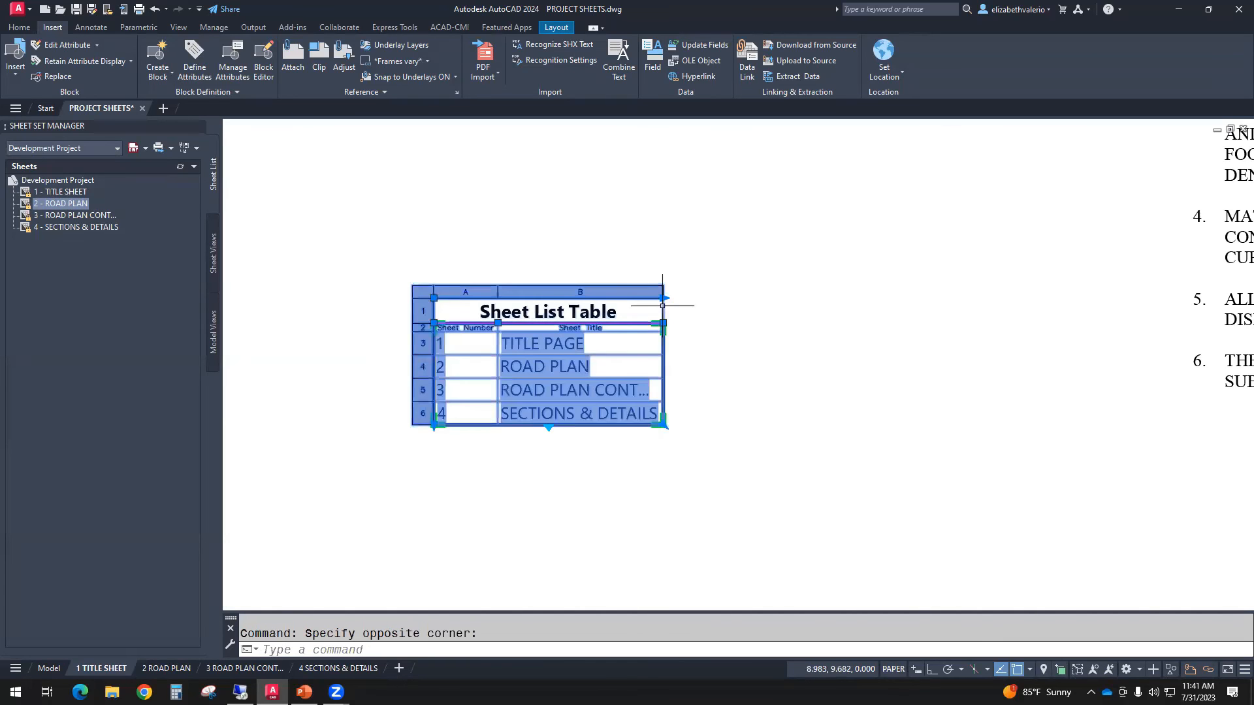
pyautogui.rightClick(729, 320)
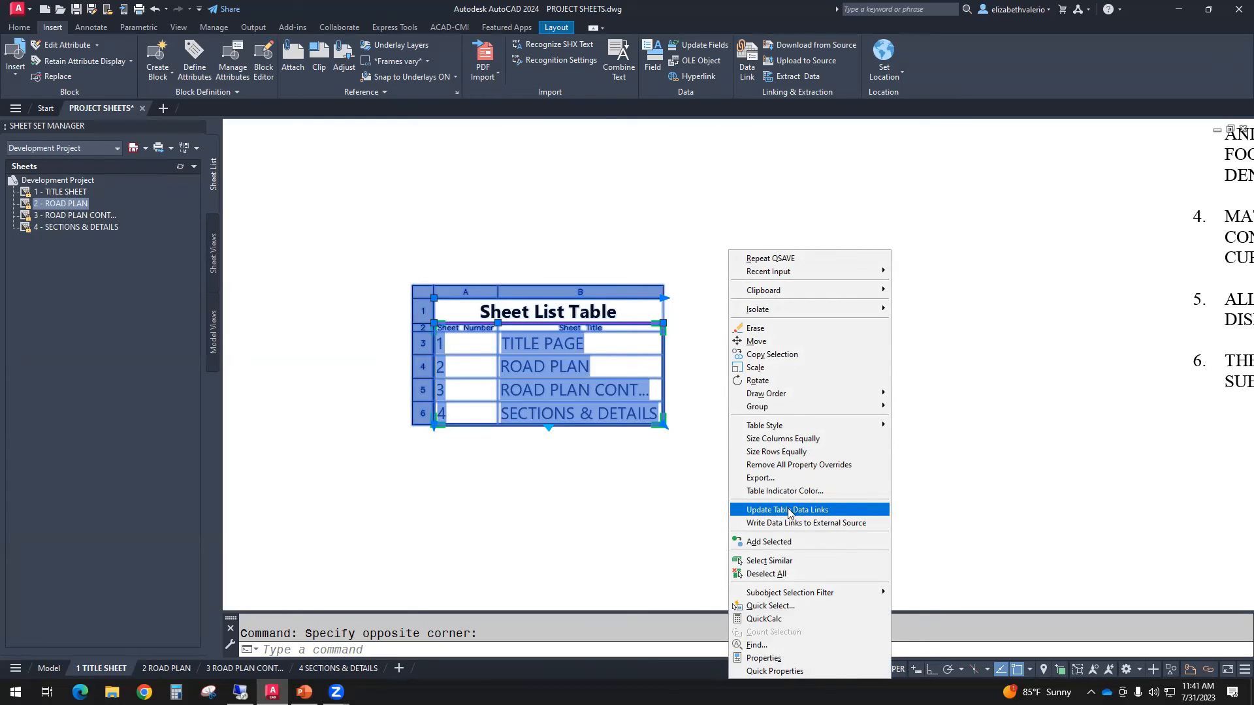
pyautogui.click(810, 514)
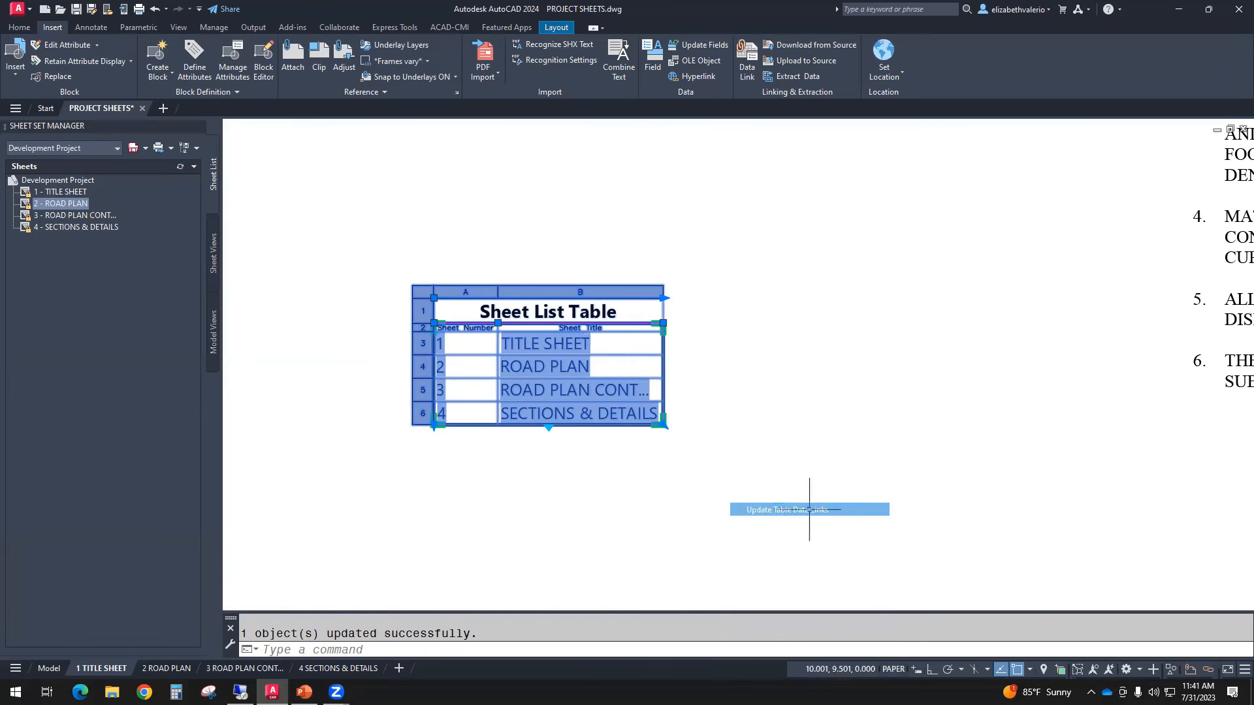